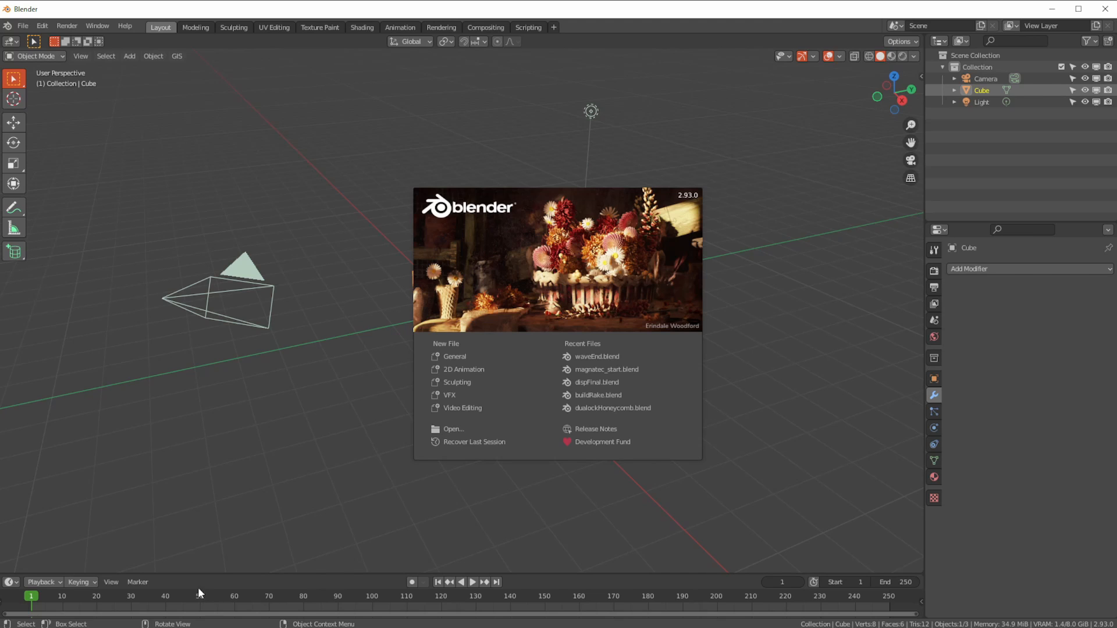
- Dismiss the splash screen and delete the default cube, camera and light from the scene
{"action": "left_click", "coordinate": [328, 359]}
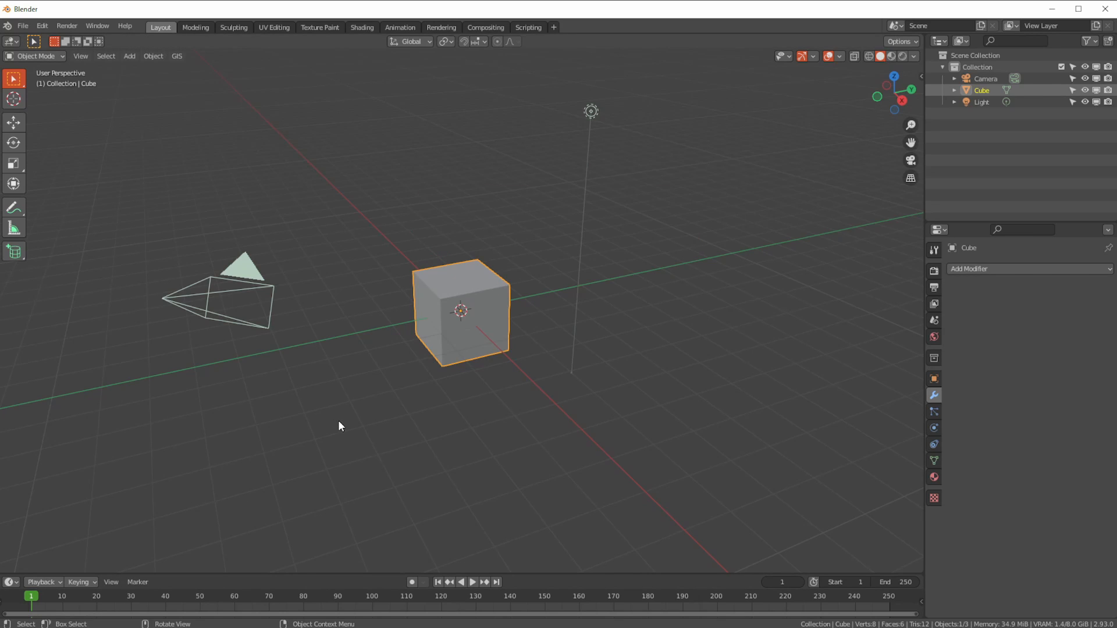
{"action": "left_click_drag", "start_coordinate": [181, 108], "coordinate": [488, 489]}
{"action": "left_click_drag", "start_coordinate": [123, 83], "coordinate": [722, 464]}
{"action": "key", "text": "Delete"}
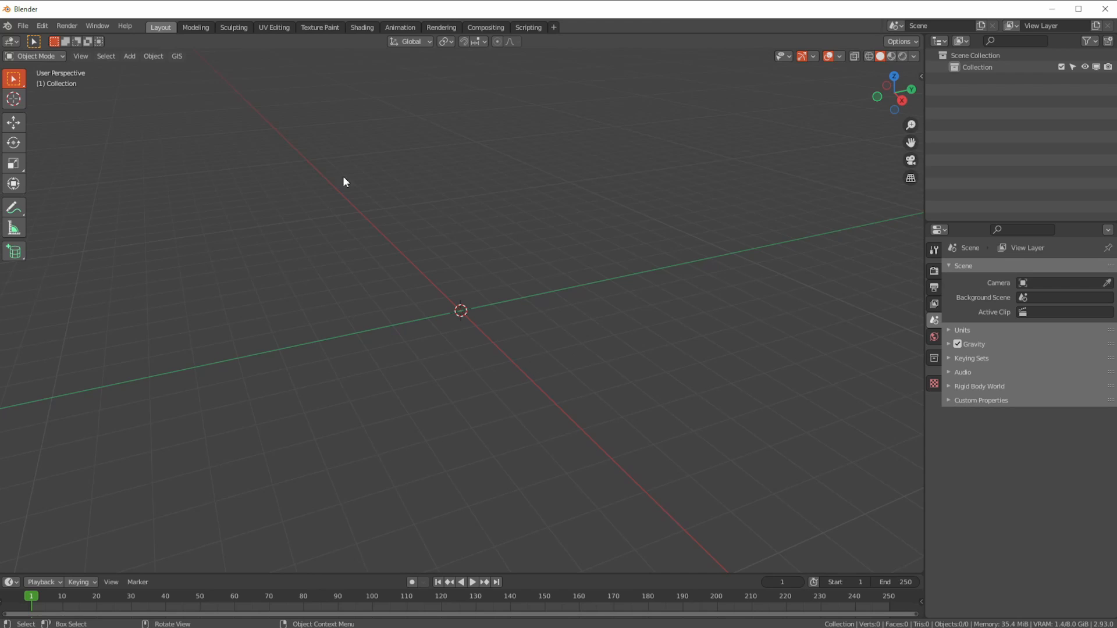
- Add a grid mesh to the scene with a size of 10 m
{"action": "left_click", "coordinate": [127, 58]}
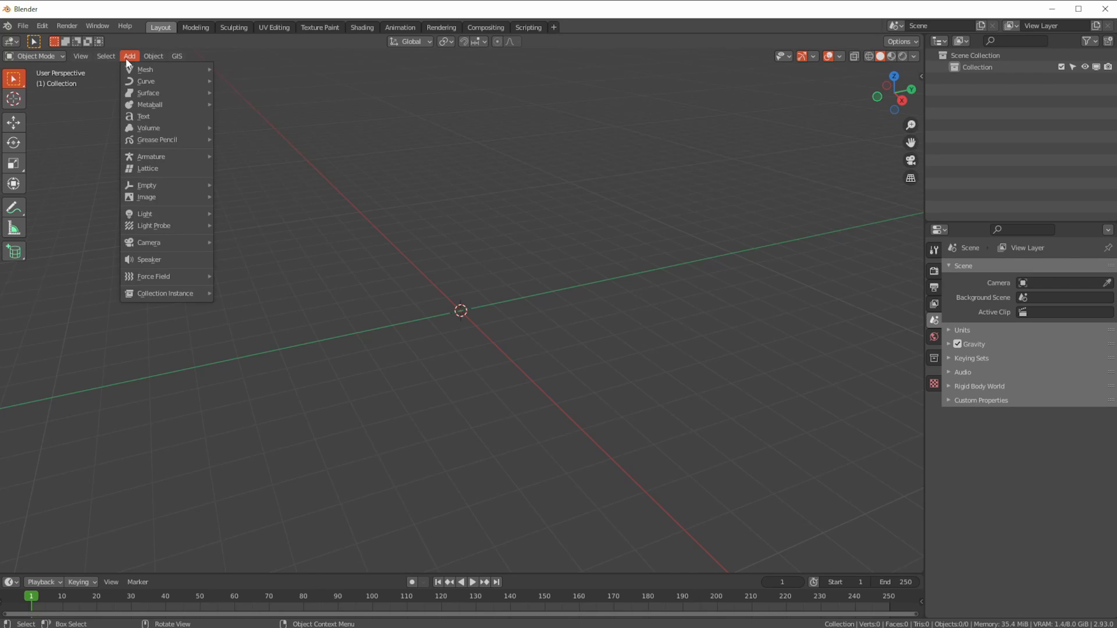
{"action": "mouse_move", "coordinate": [175, 69]}
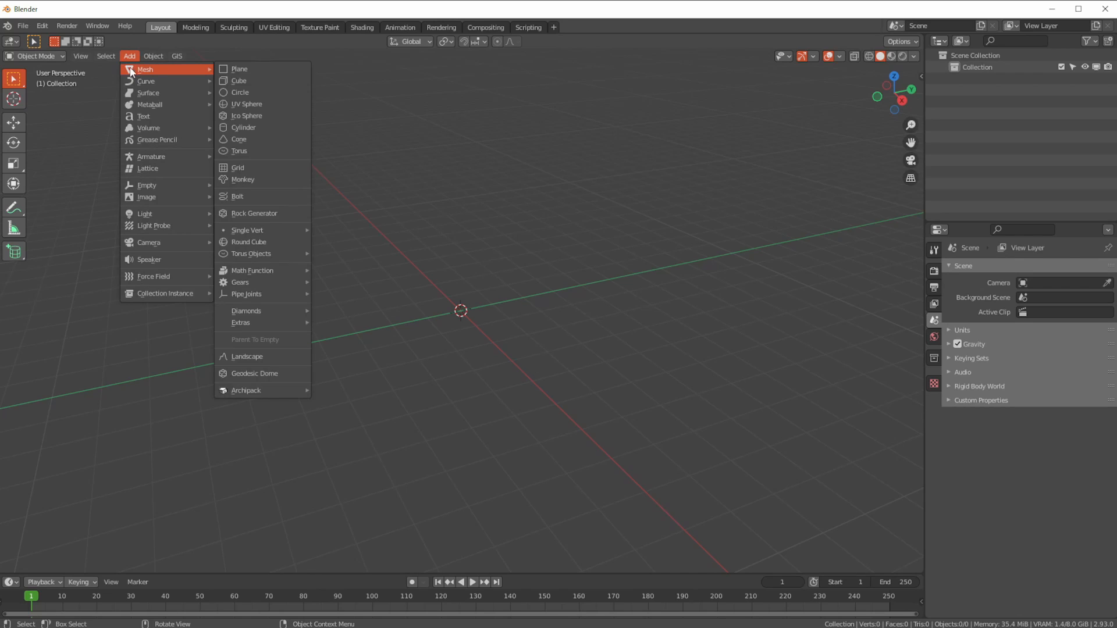
{"action": "left_click", "coordinate": [252, 167]}
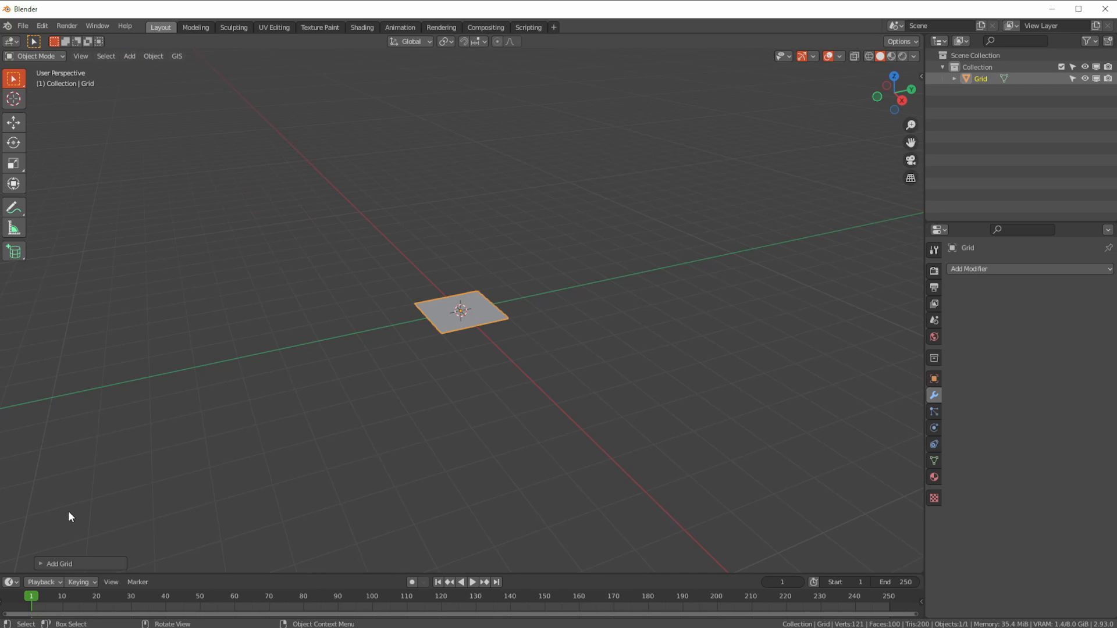
{"action": "left_click", "coordinate": [65, 564]}
{"action": "left_click", "coordinate": [132, 462]}
{"action": "type", "text": "10"}
{"action": "key", "text": "Return"}
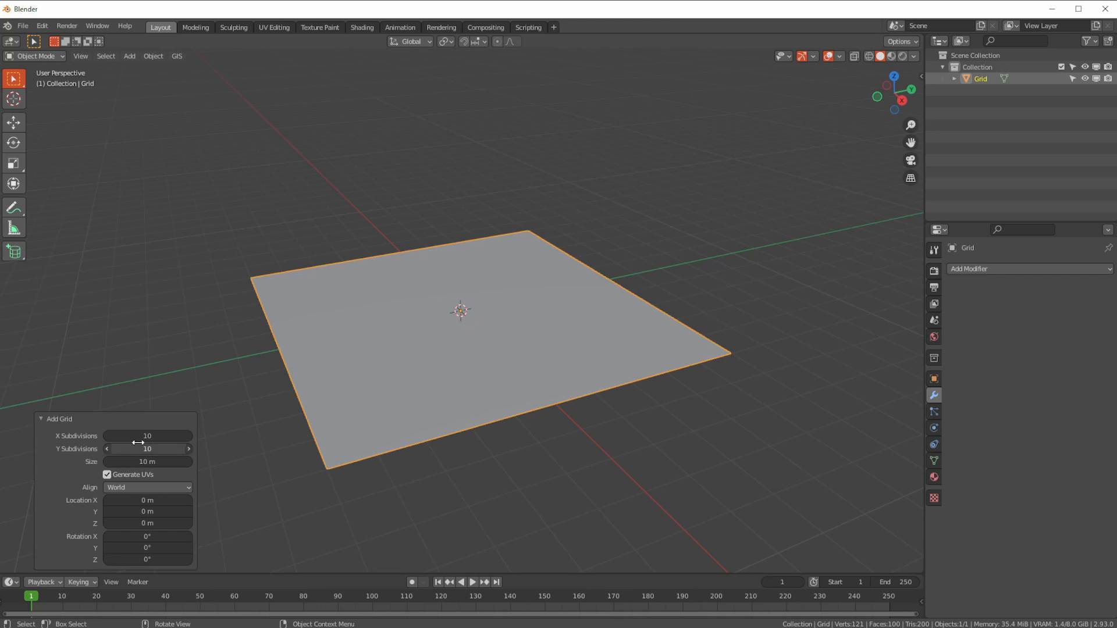
- Set the new grid's X and Y subdivisions to 30 each
{"action": "left_click", "coordinate": [140, 438]}
{"action": "type", "text": "30"}
{"action": "key", "text": "Tab"}
{"action": "type", "text": "30"}
{"action": "key", "text": "Return"}
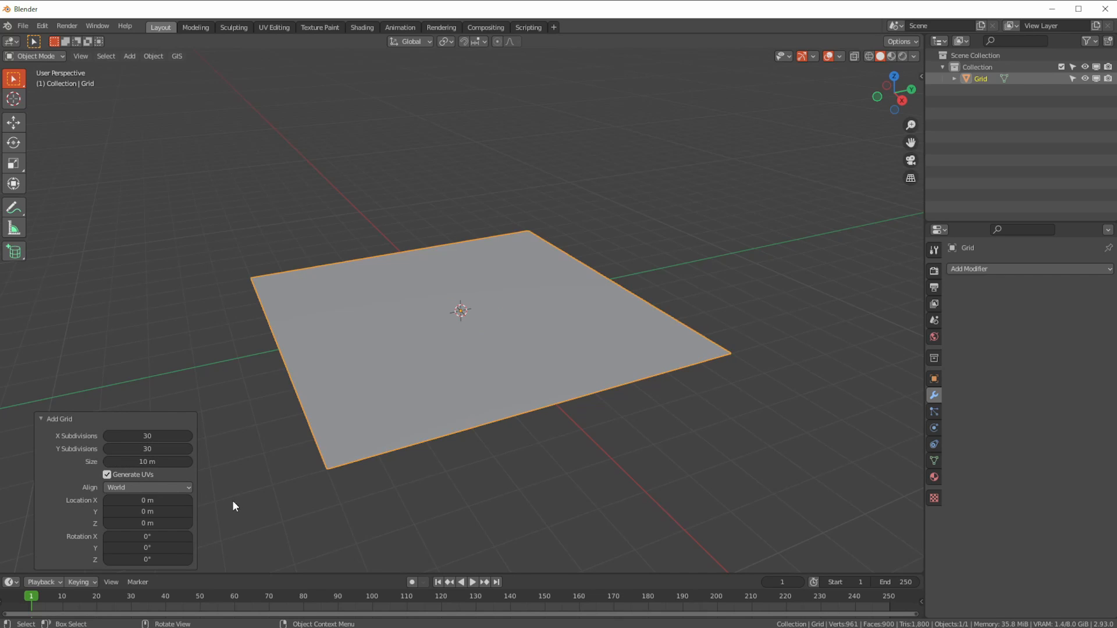
- Turn on the wireframe overlay in the viewport so the grid's subdivisions are drawn
{"action": "left_click", "coordinate": [813, 57]}
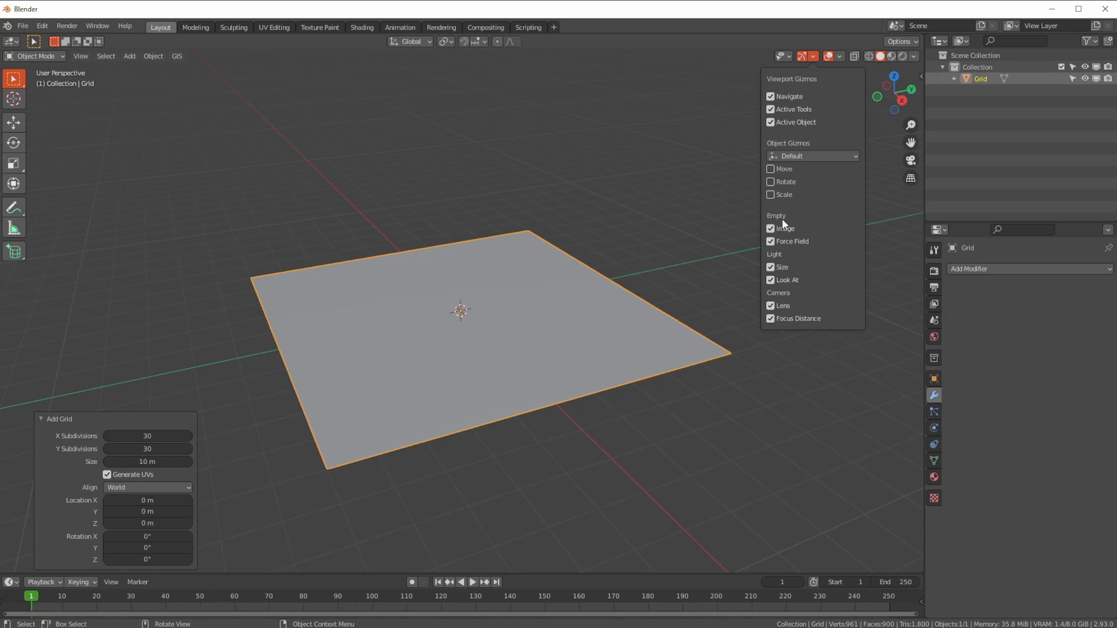
{"action": "left_click", "coordinate": [837, 56]}
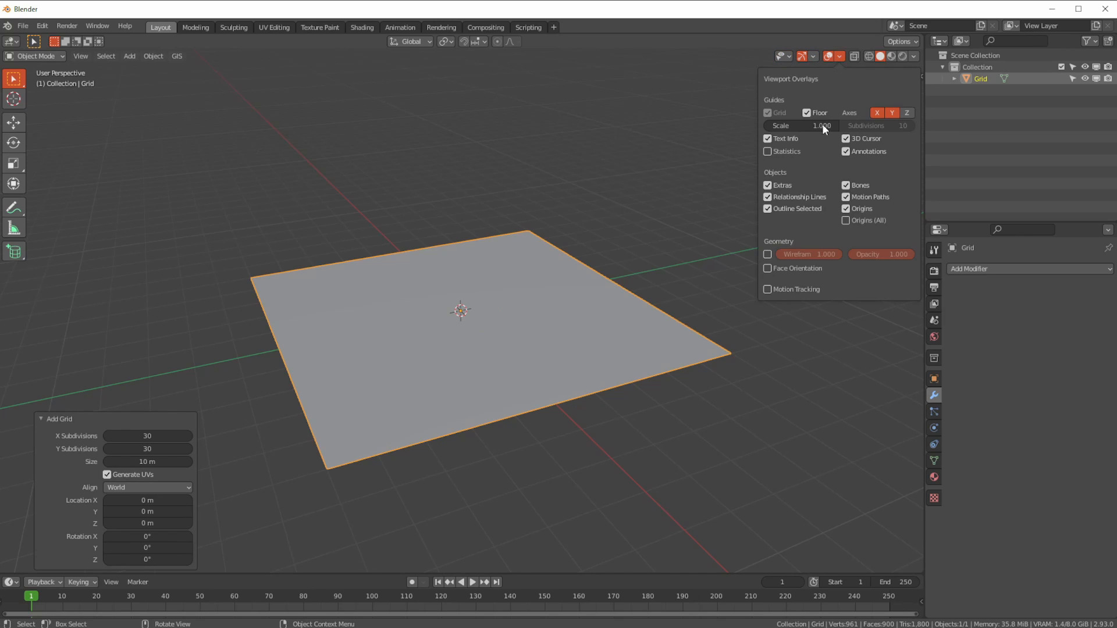
{"action": "left_click", "coordinate": [768, 254]}
{"action": "middle_click_drag", "start_coordinate": [479, 403], "coordinate": [448, 381]}
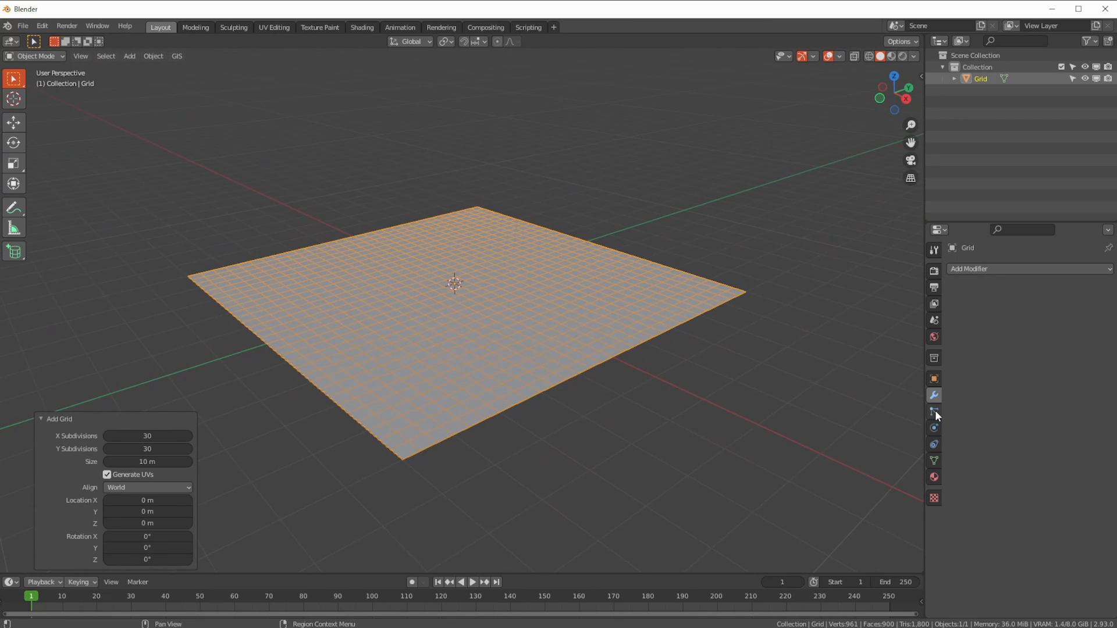
- Give the grid a Subdivision Surface modifier with 2 viewport levels, followed by a Wave modifier
{"action": "left_click", "coordinate": [982, 268]}
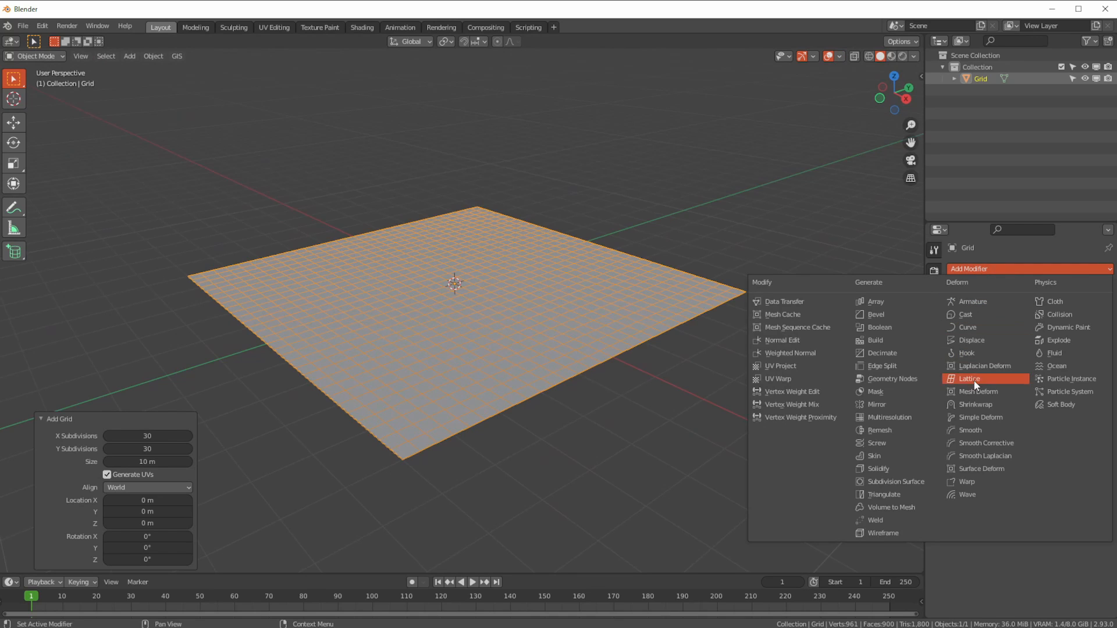
{"action": "left_click", "coordinate": [875, 482]}
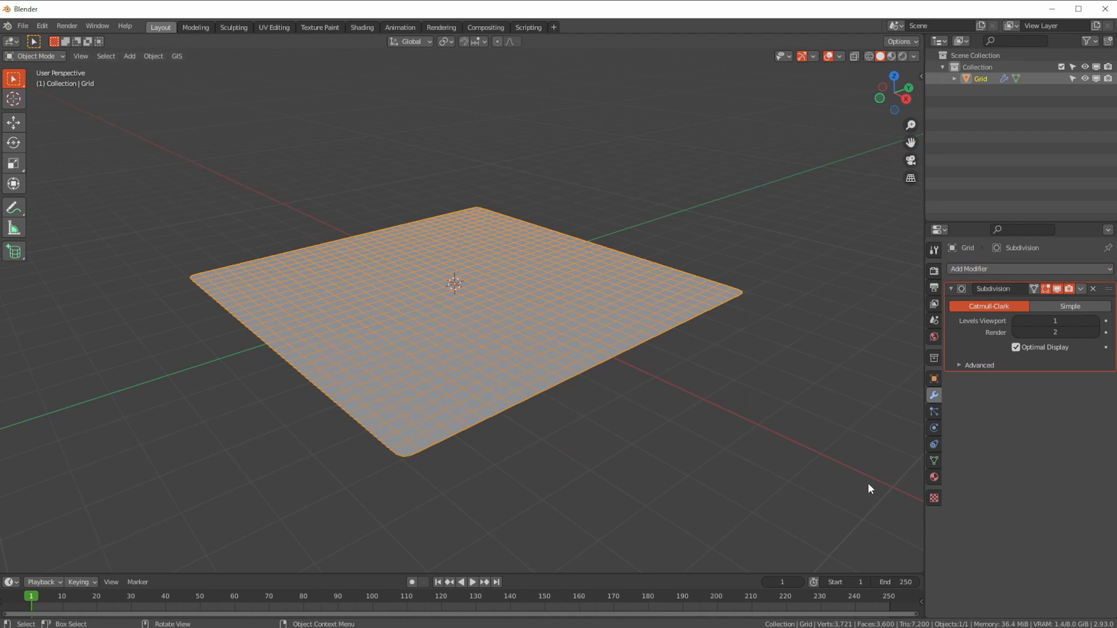
{"action": "left_click", "coordinate": [1096, 320]}
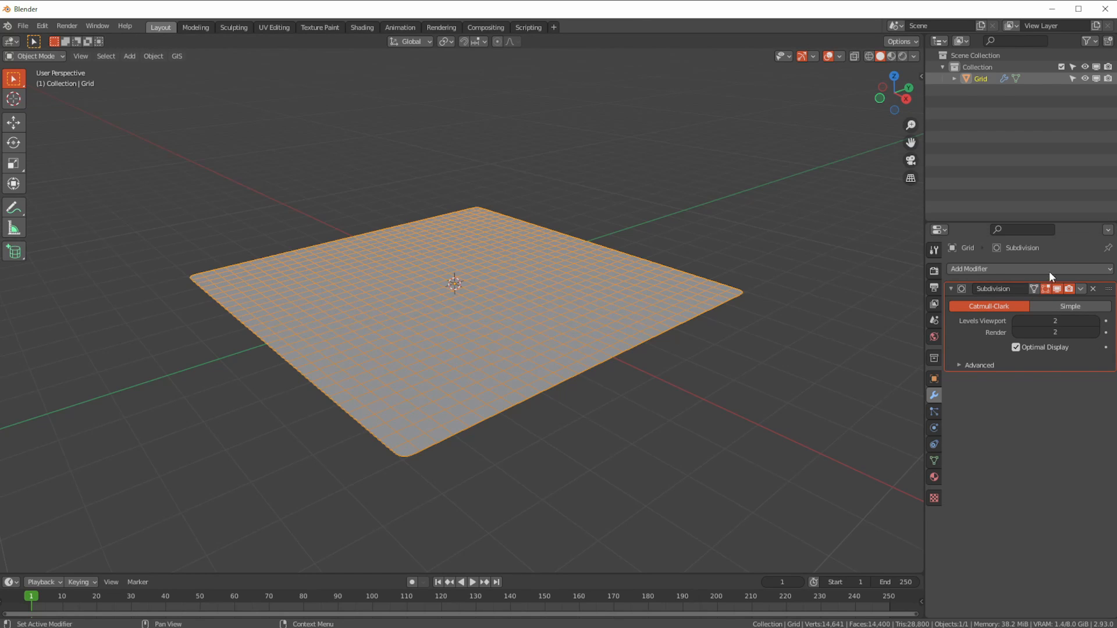
{"action": "left_click", "coordinate": [1032, 268]}
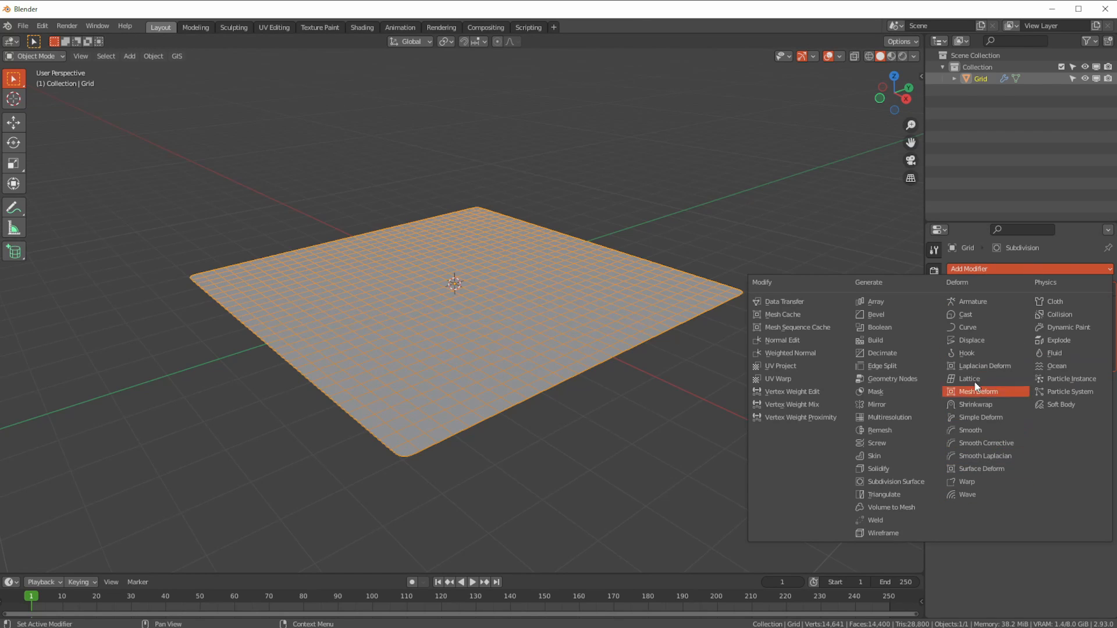
{"action": "left_click", "coordinate": [962, 495]}
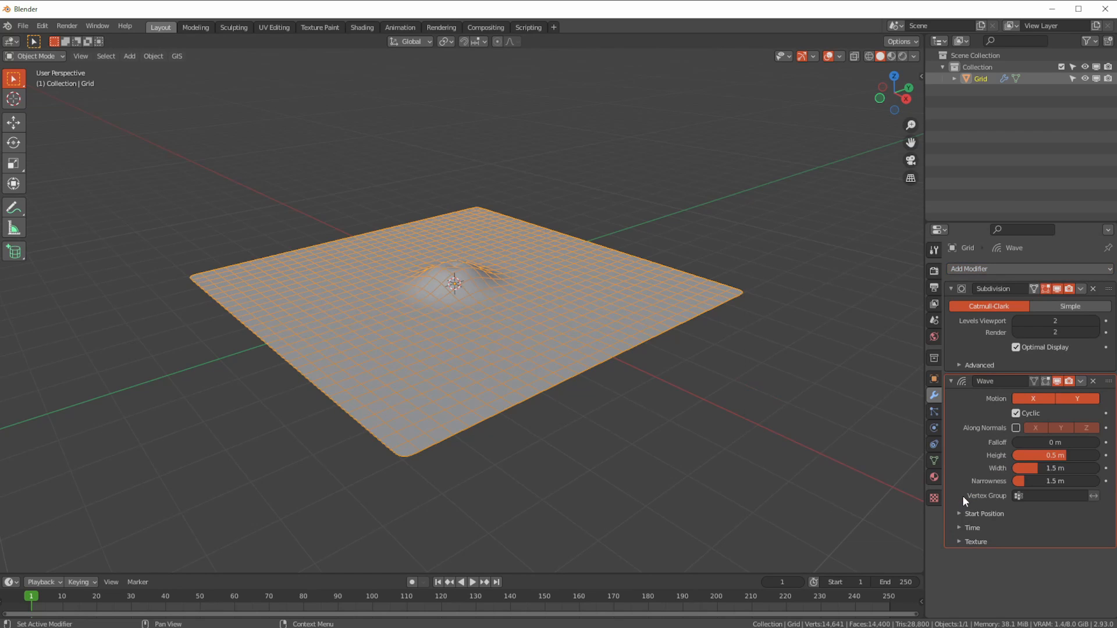
- Preview the wave animation from frame 1 and collapse the Subdivision modifier's settings
{"action": "scroll", "coordinate": [376, 480], "scroll_direction": "up", "scroll_amount": 2}
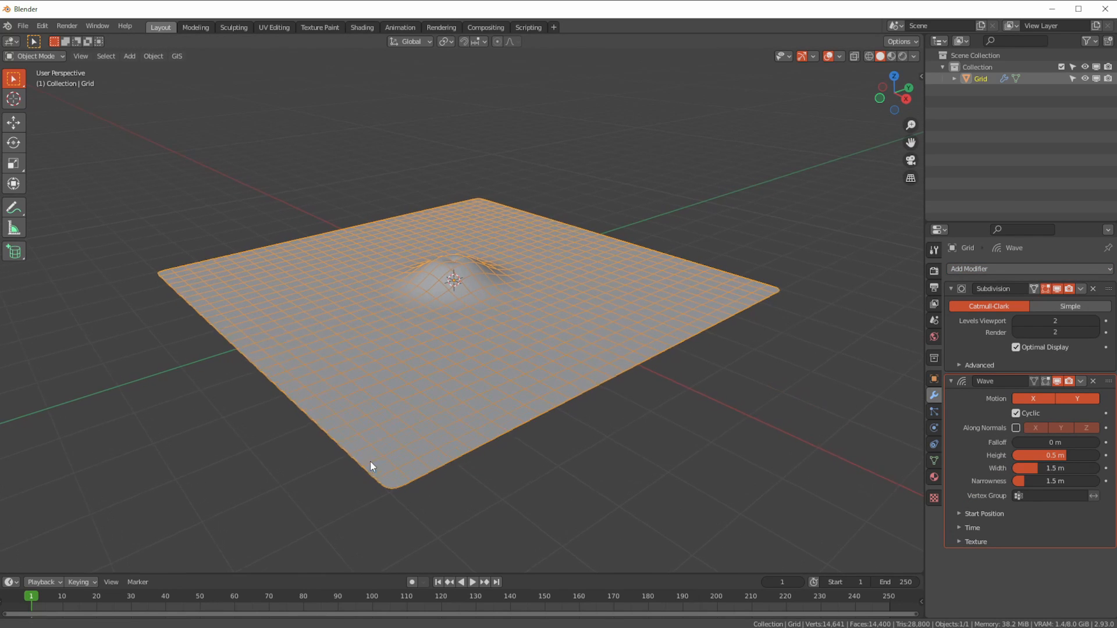
{"action": "key", "text": "space"}
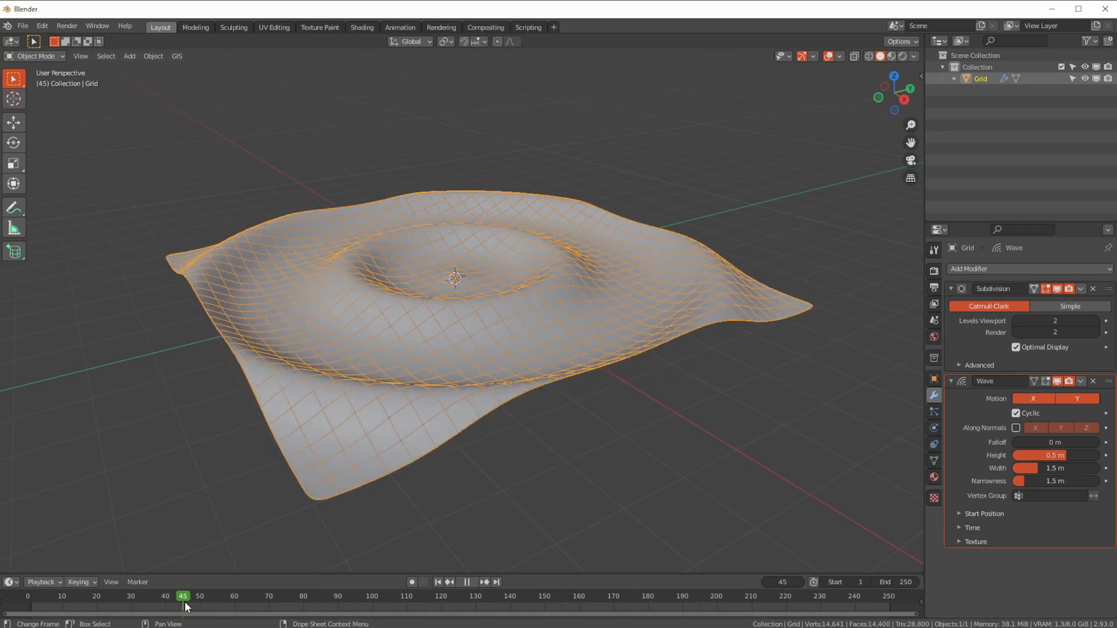
{"action": "left_click_drag", "start_coordinate": [345, 613], "coordinate": [30, 612]}
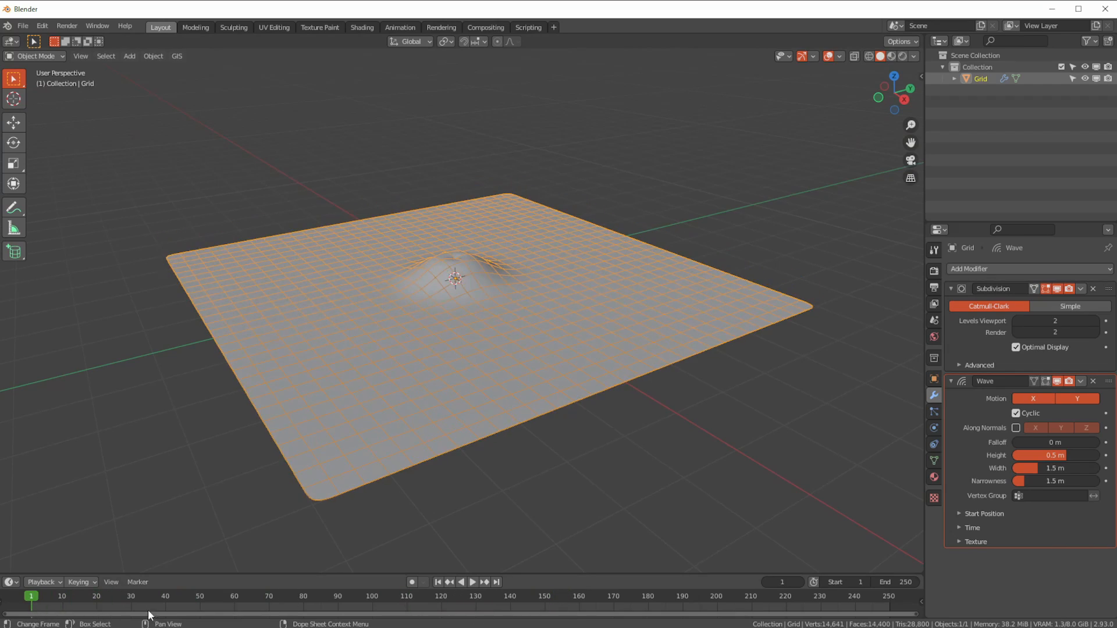
{"action": "left_click", "coordinate": [472, 582]}
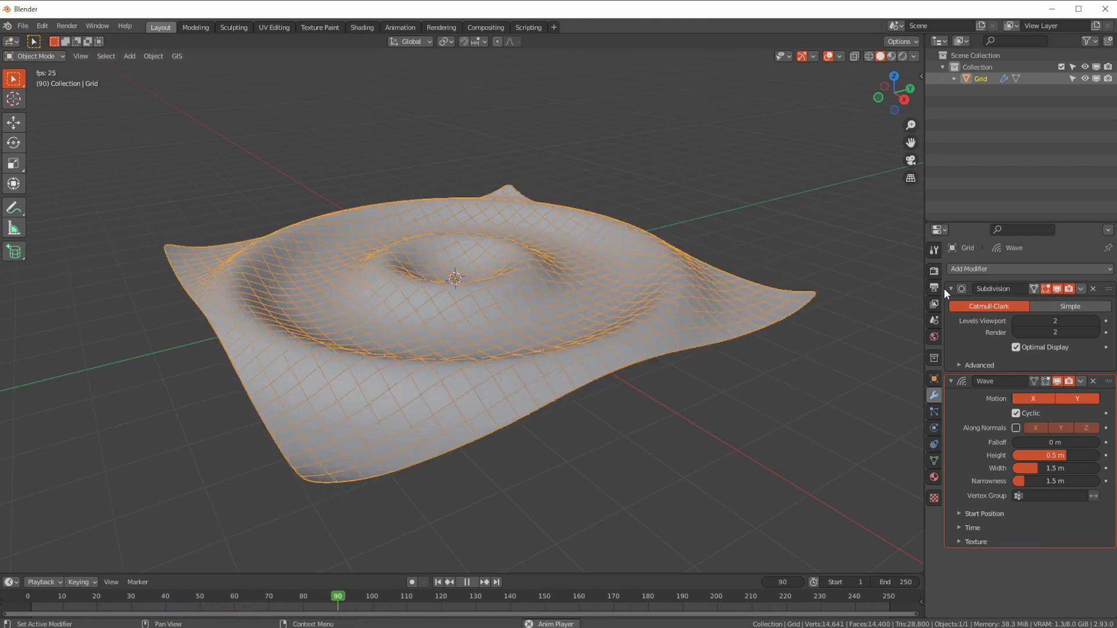
{"action": "left_click", "coordinate": [950, 289]}
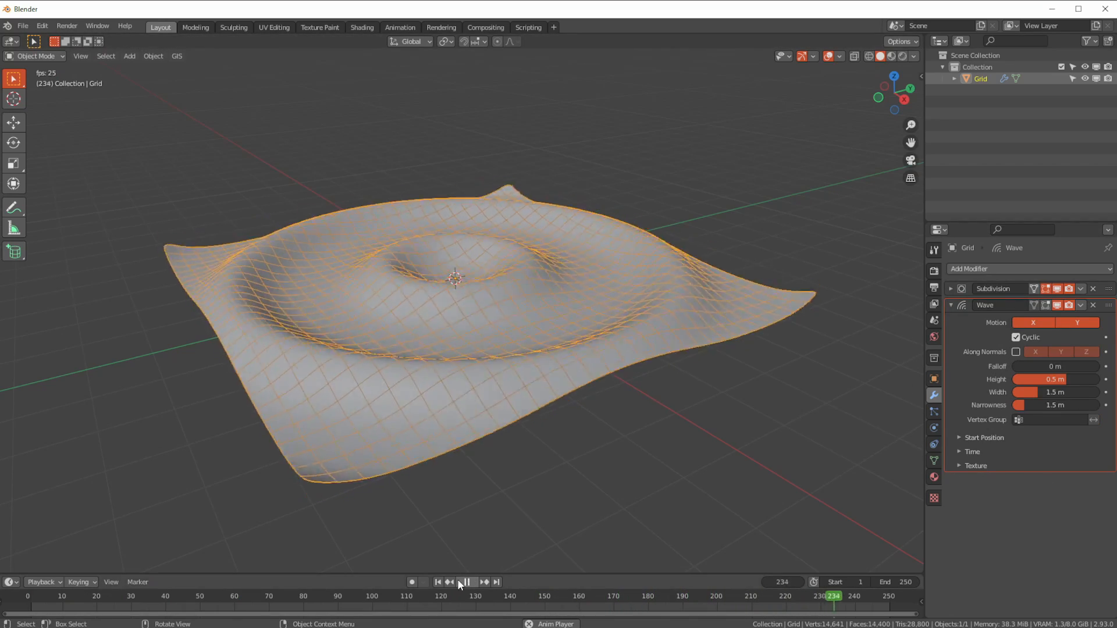
{"action": "left_click", "coordinate": [460, 582]}
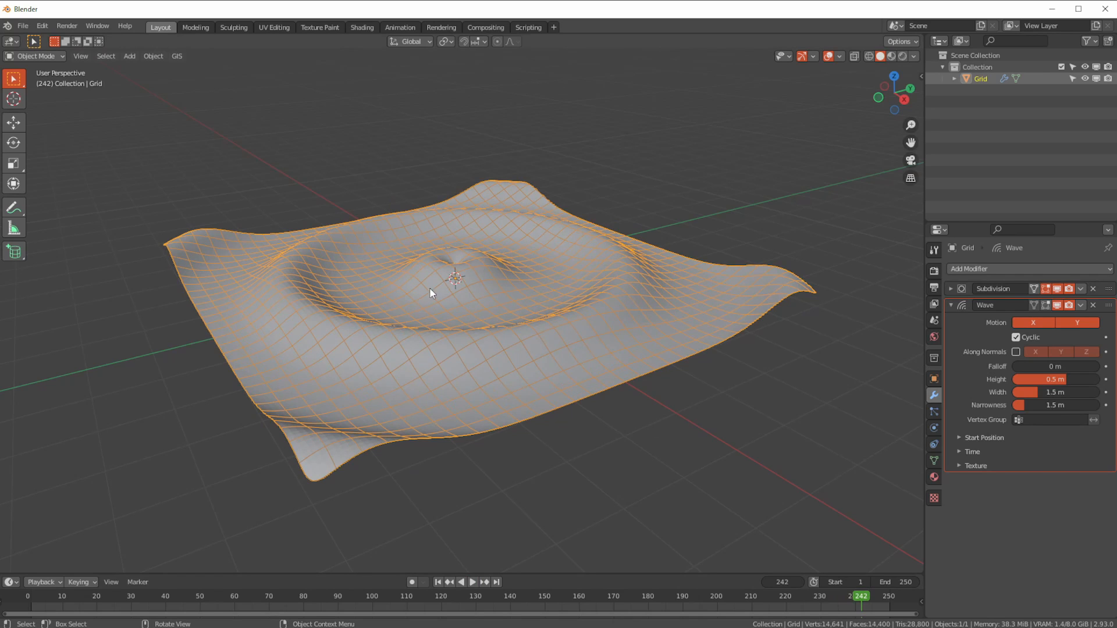
- Limit the Wave modifier's motion to the Y axis and play the animation from the first frame
{"action": "left_click", "coordinate": [1033, 322]}
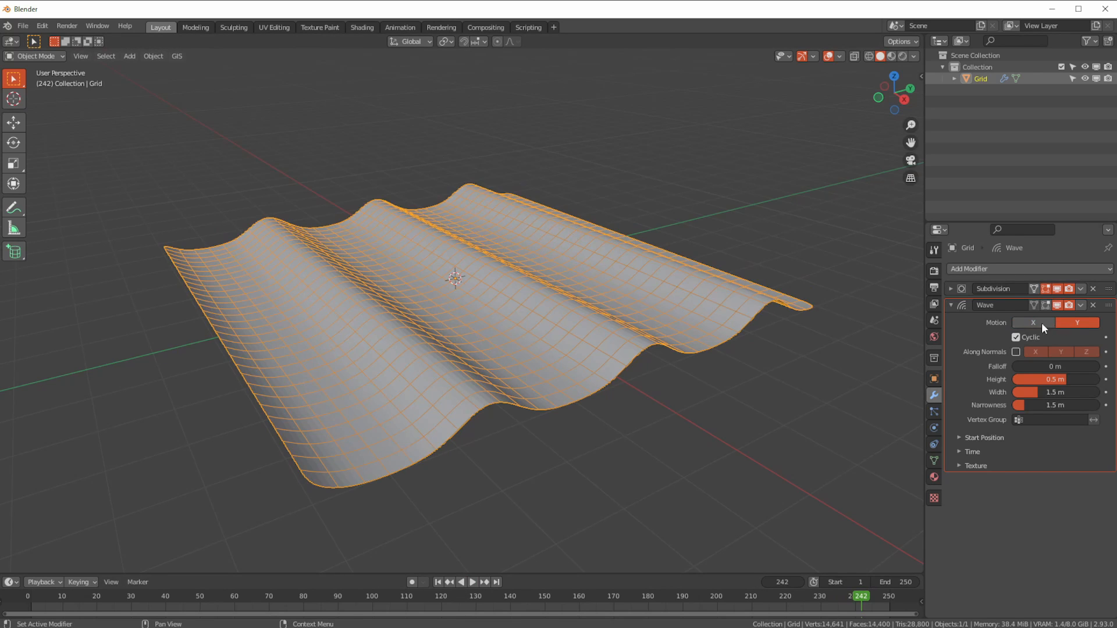
{"action": "left_click", "coordinate": [439, 584]}
{"action": "left_click", "coordinate": [473, 584]}
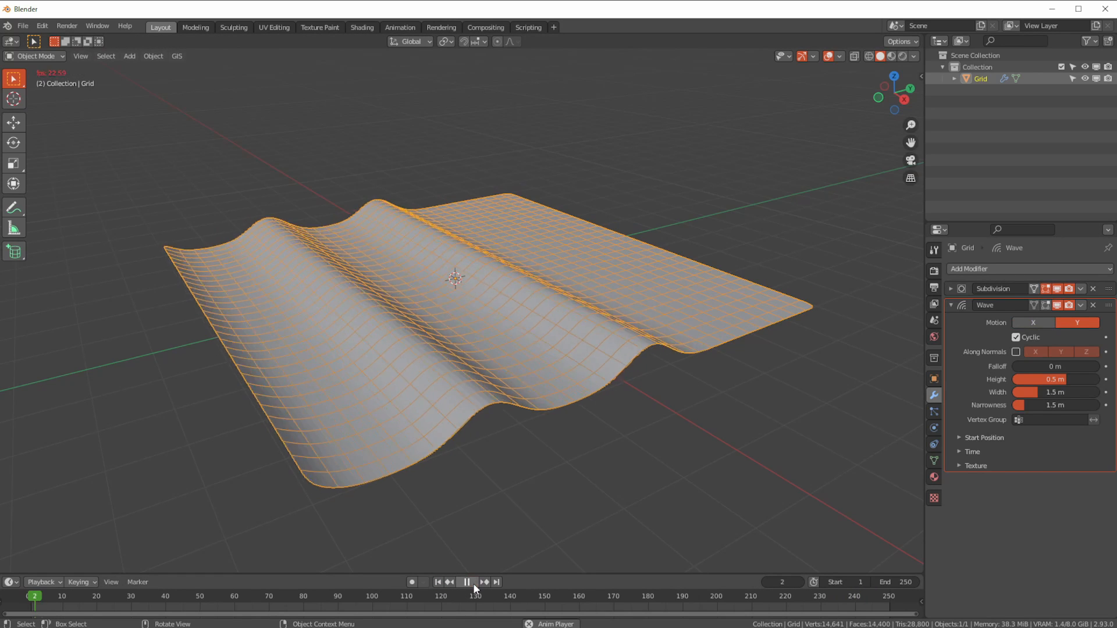
{"action": "left_click", "coordinate": [470, 585]}
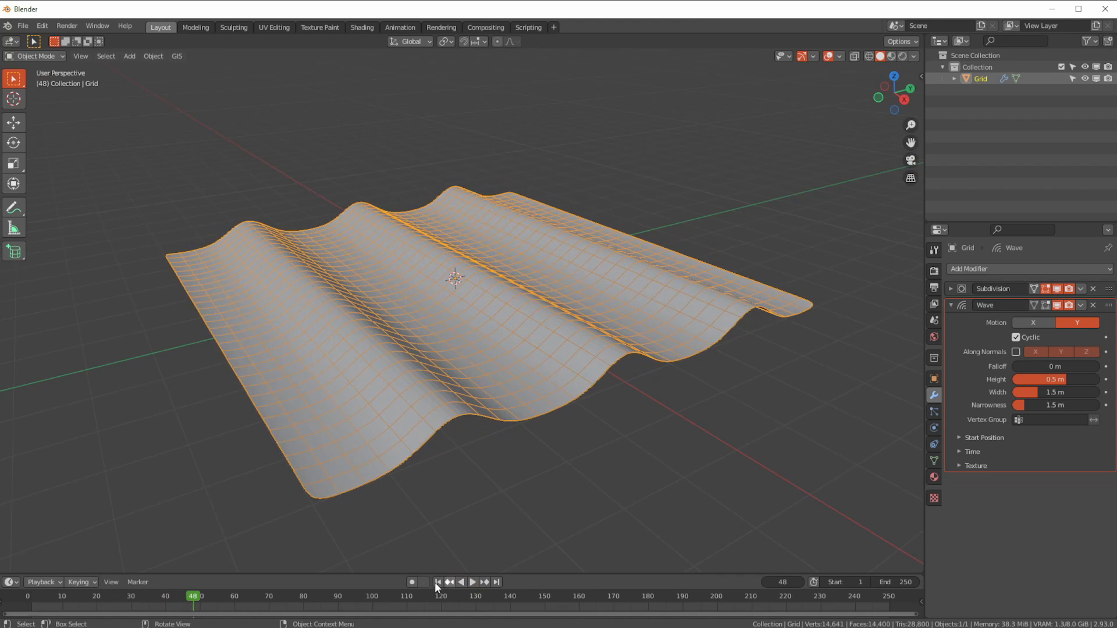
{"action": "left_click", "coordinate": [437, 582]}
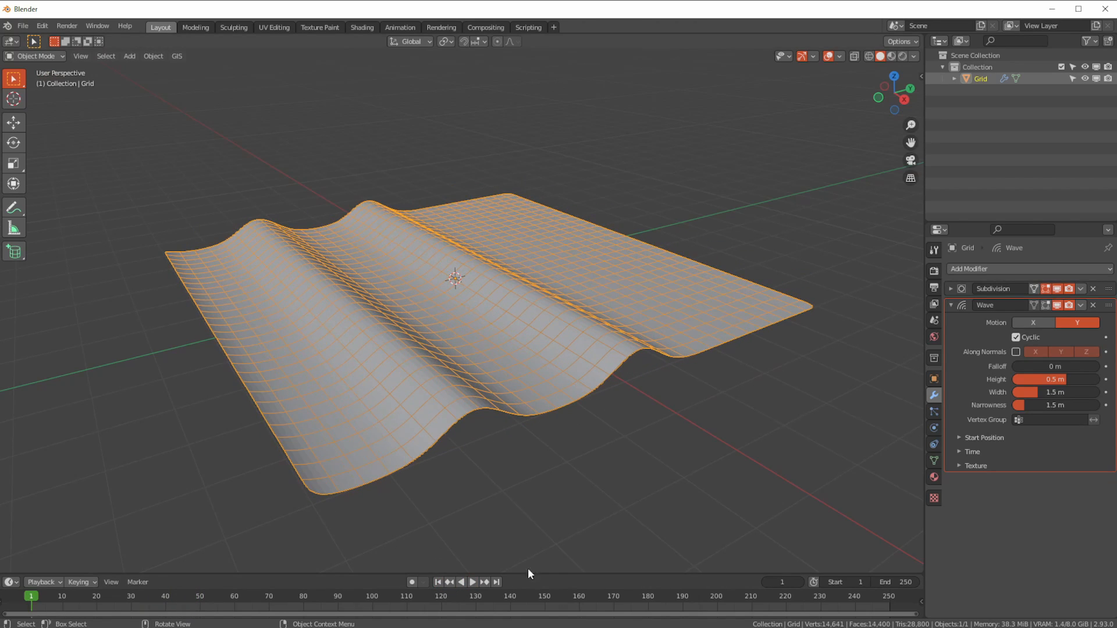
{"action": "left_click", "coordinate": [473, 584]}
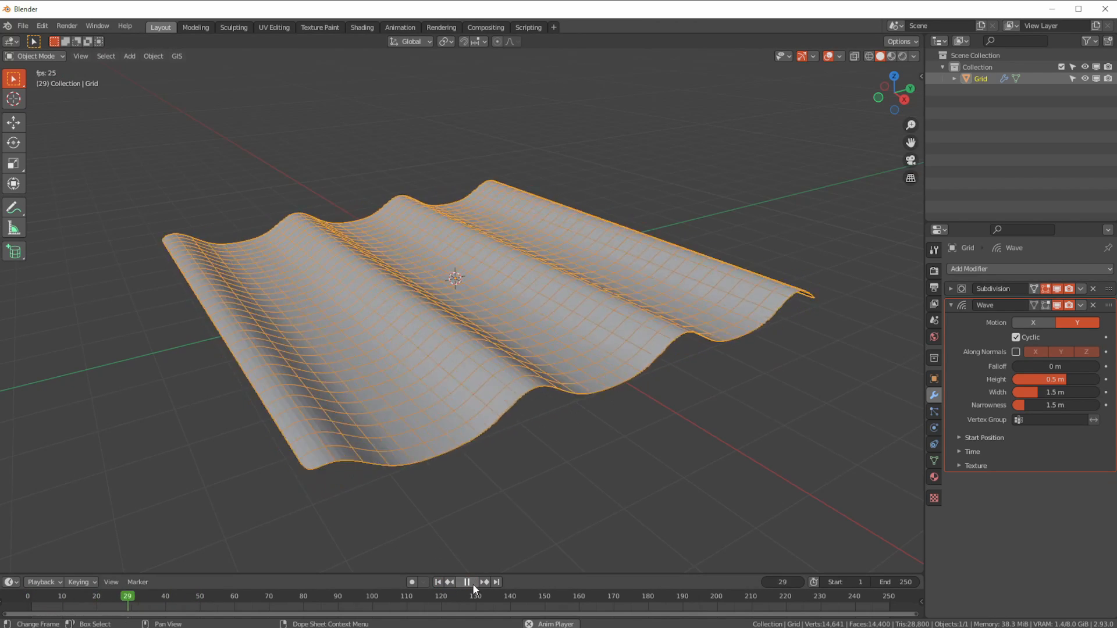
{"action": "left_click", "coordinate": [472, 584]}
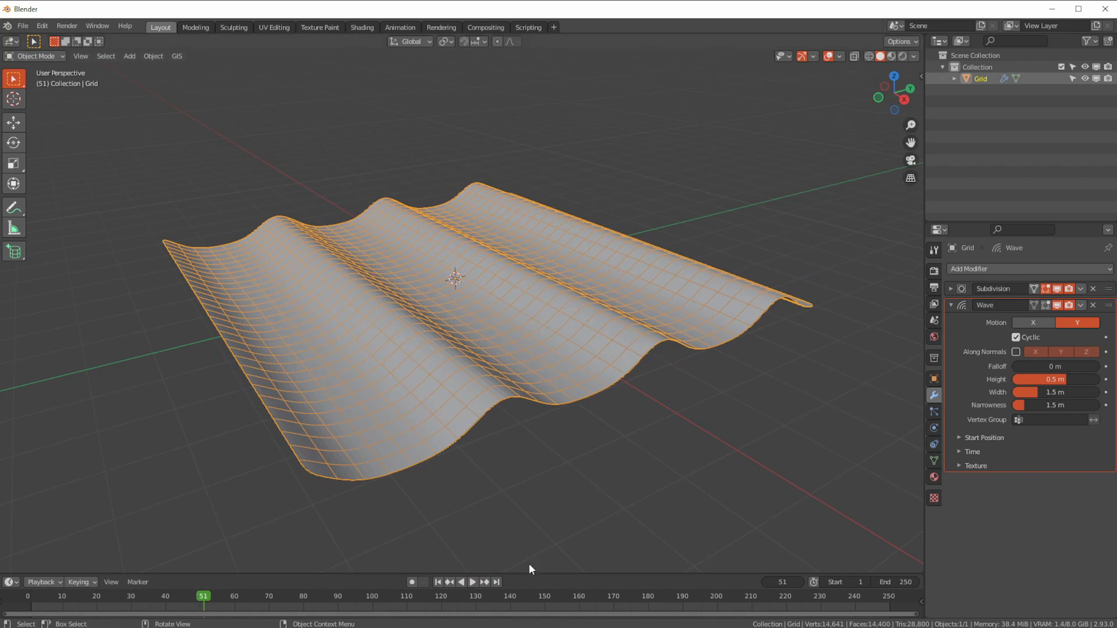
- Preview the wave with motion along X only, rewind to frame 1 and restore motion along both X and Y
{"action": "left_click", "coordinate": [1031, 322]}
{"action": "left_click", "coordinate": [1074, 323]}
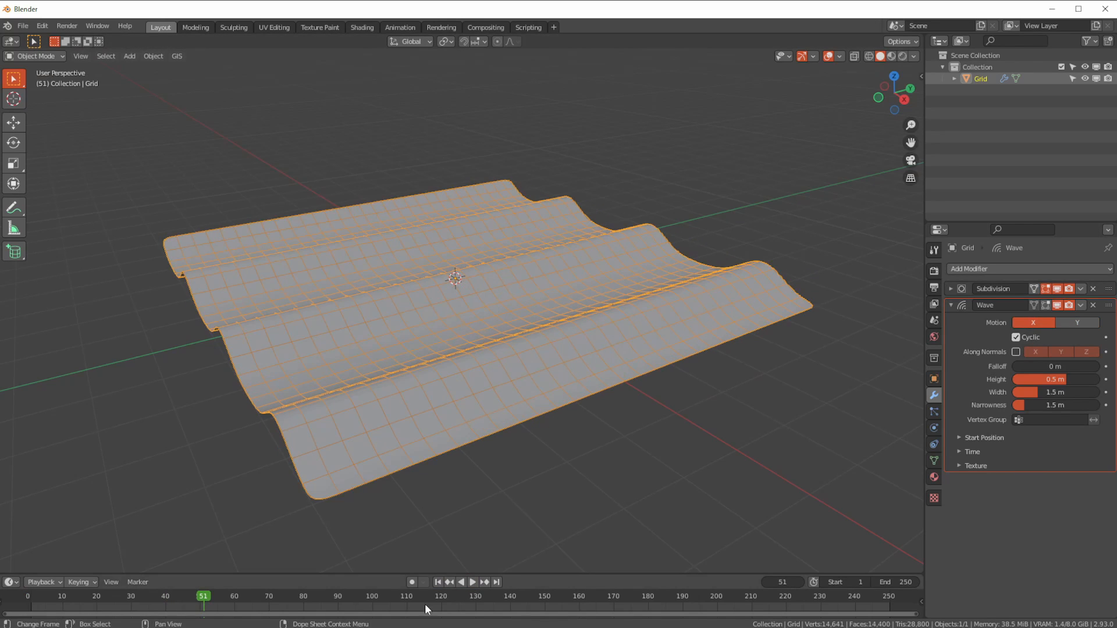
{"action": "left_click", "coordinate": [473, 582]}
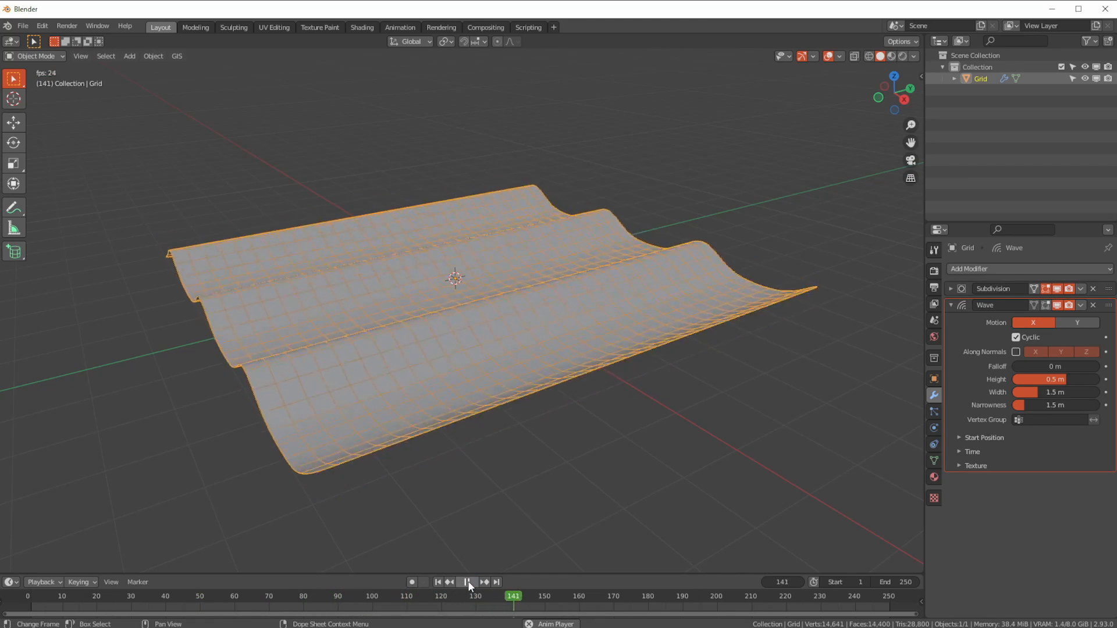
{"action": "left_click", "coordinate": [468, 582]}
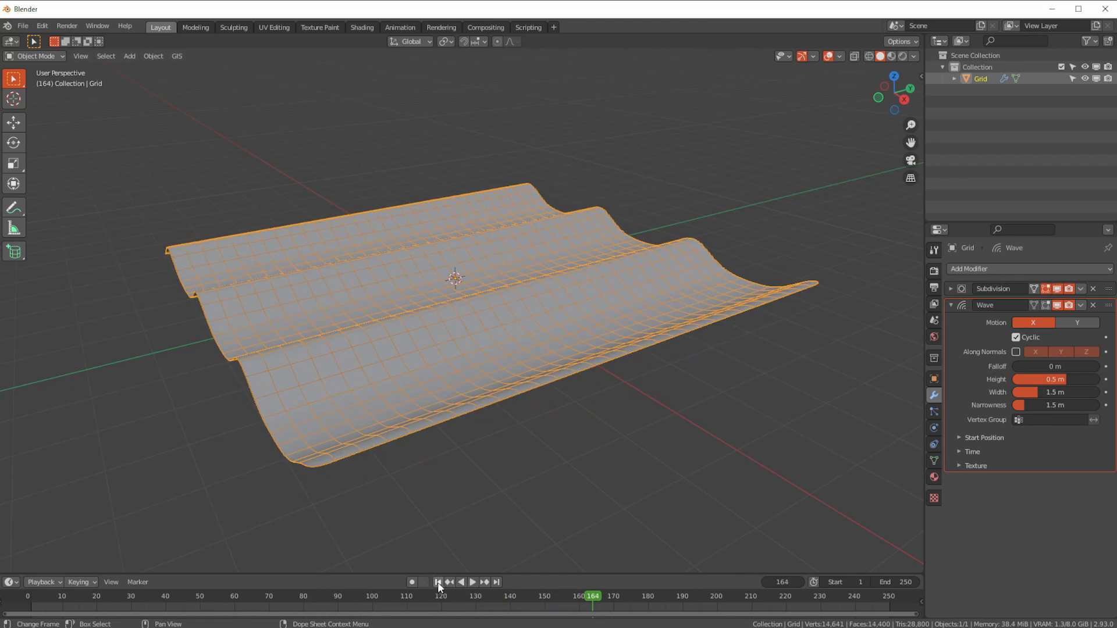
{"action": "left_click", "coordinate": [437, 582]}
{"action": "left_click", "coordinate": [1066, 323]}
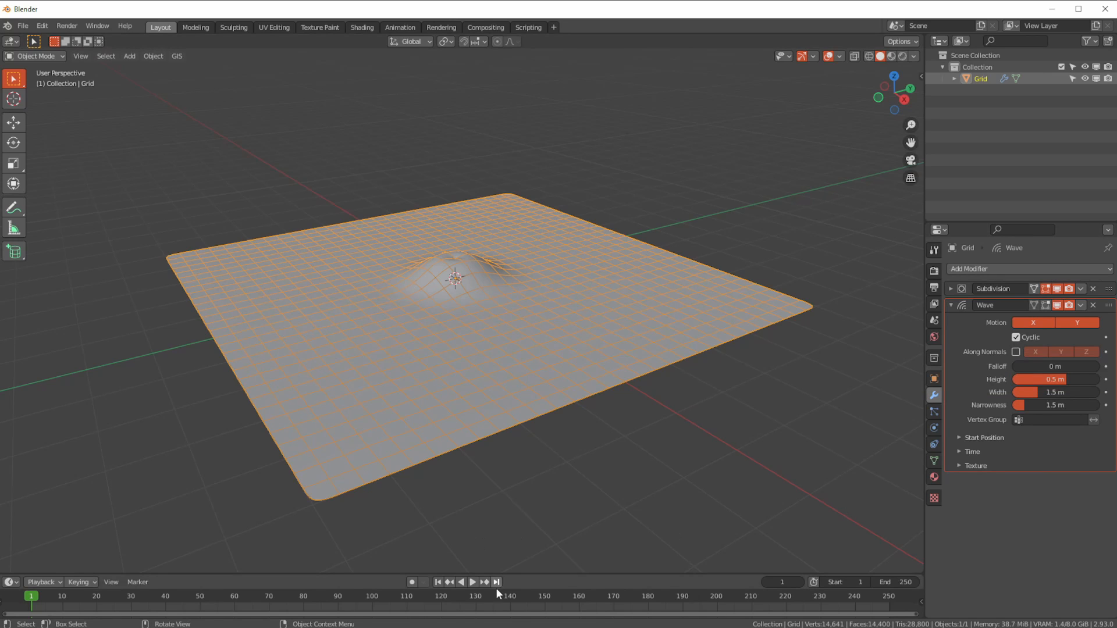
- Turn off the Wave modifier's Cyclic option during playback and replay the animation from the first frame
{"action": "left_click", "coordinate": [473, 582]}
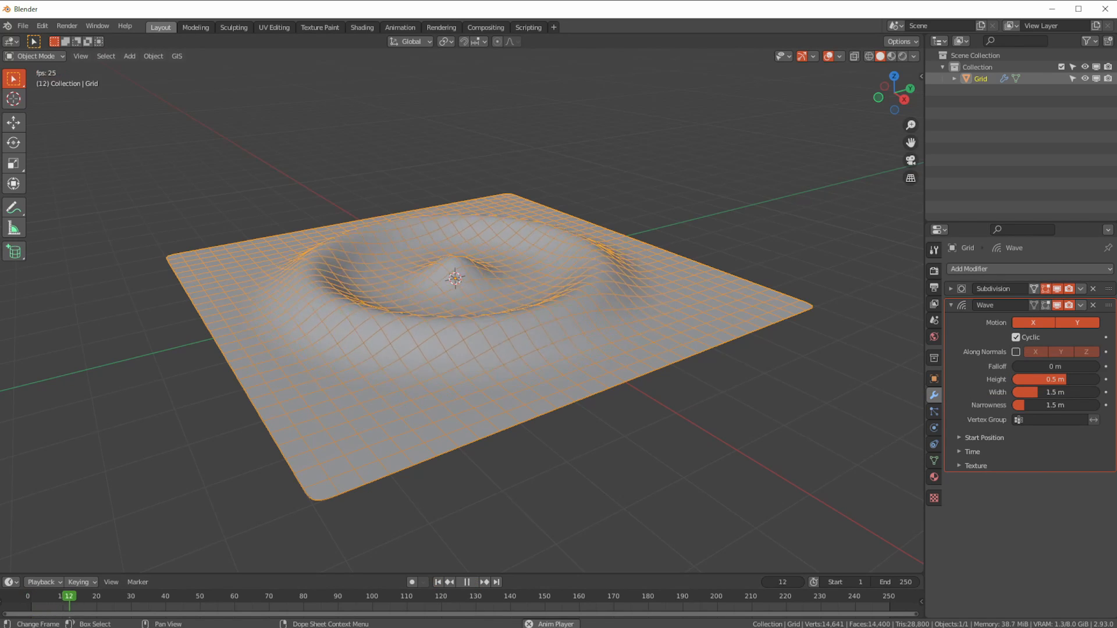
{"action": "left_click", "coordinate": [1016, 338]}
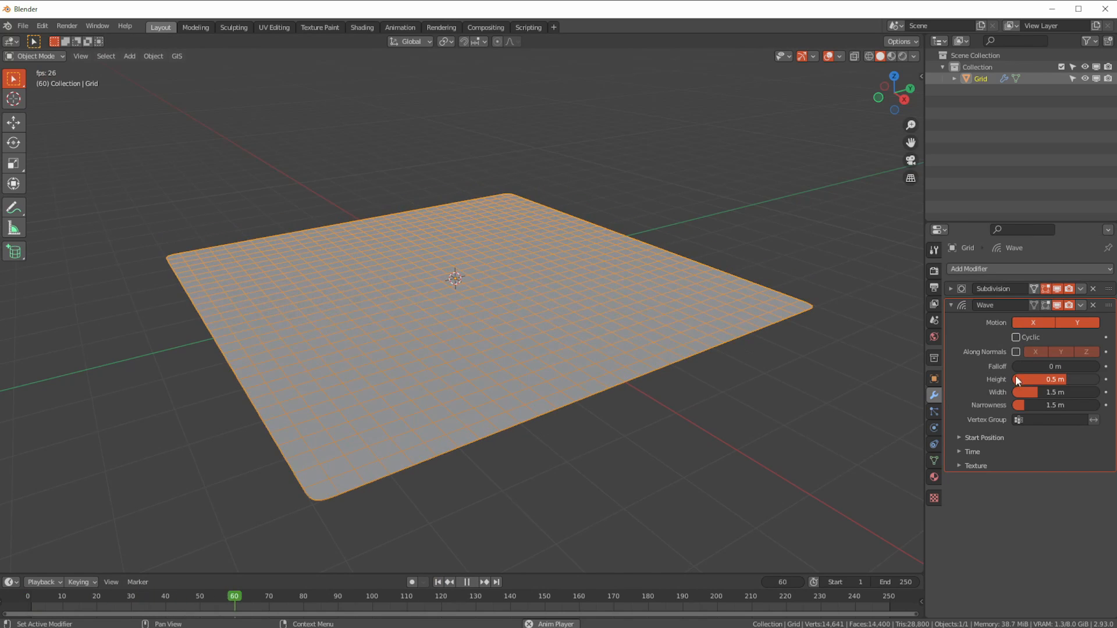
{"action": "left_click", "coordinate": [438, 583]}
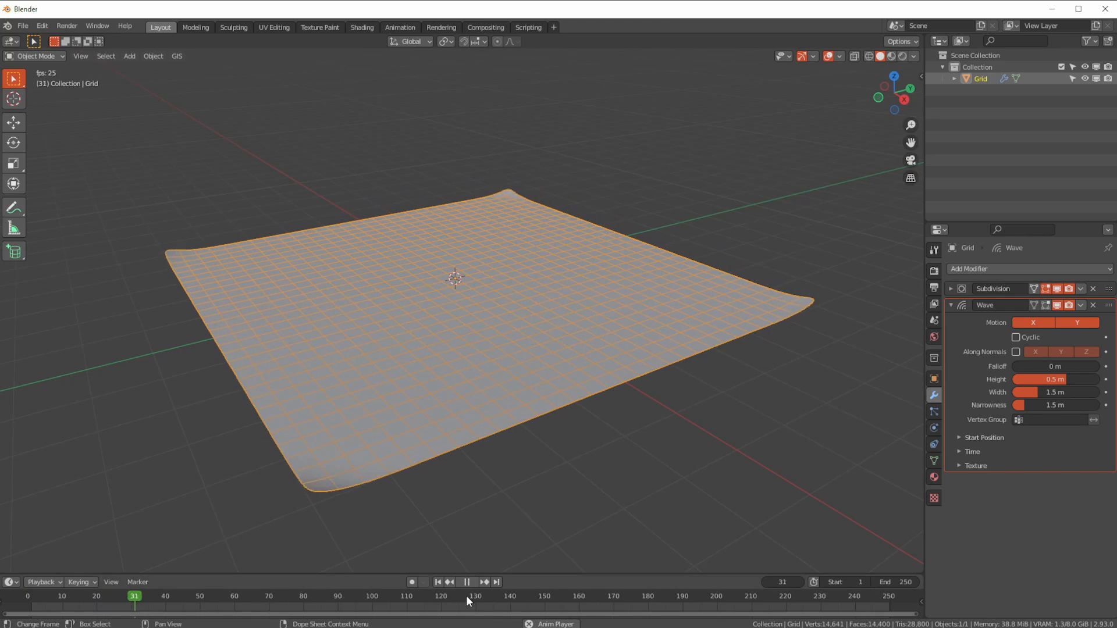
{"action": "left_click", "coordinate": [437, 581]}
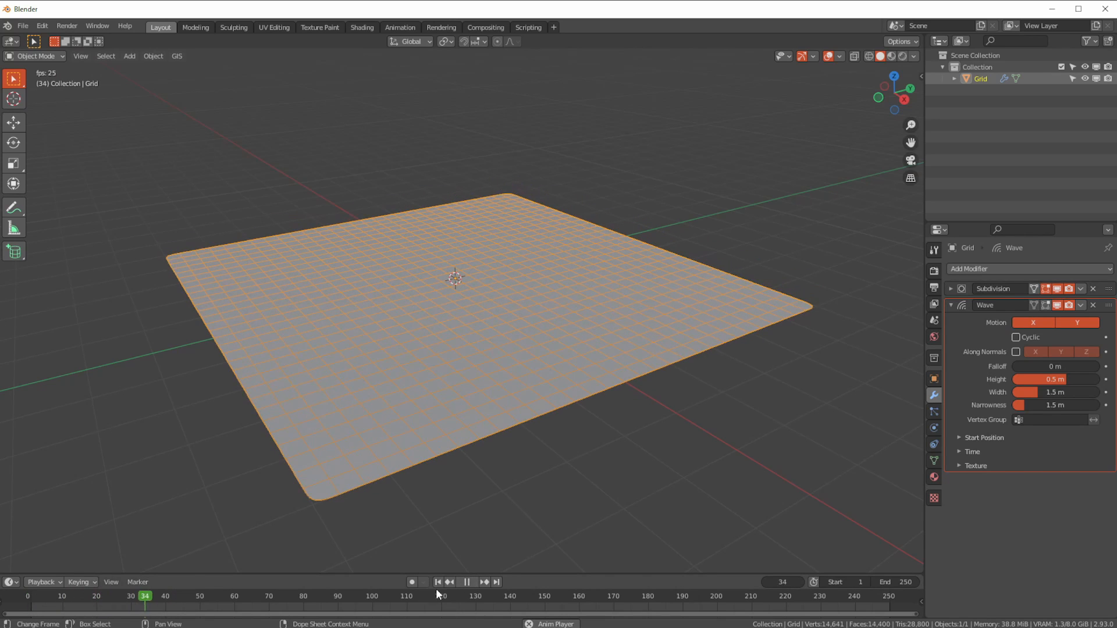
- Replay the wave from the first frame, pause it and re-enable the Wave modifier's Cyclic option
{"action": "left_click", "coordinate": [437, 582]}
{"action": "left_click", "coordinate": [466, 582]}
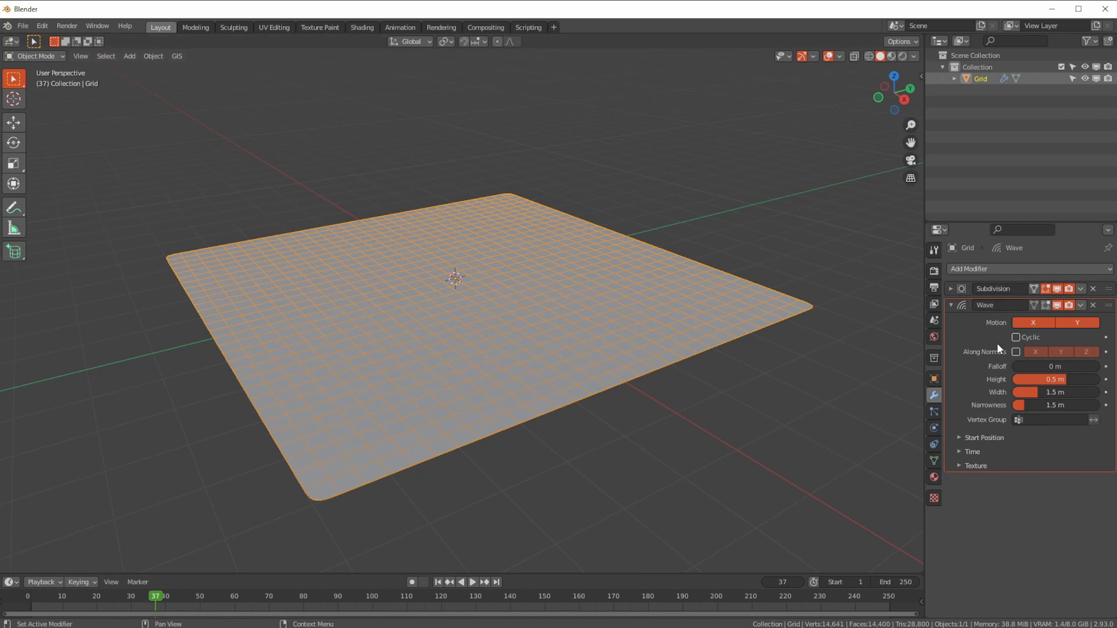
{"action": "left_click", "coordinate": [1015, 338]}
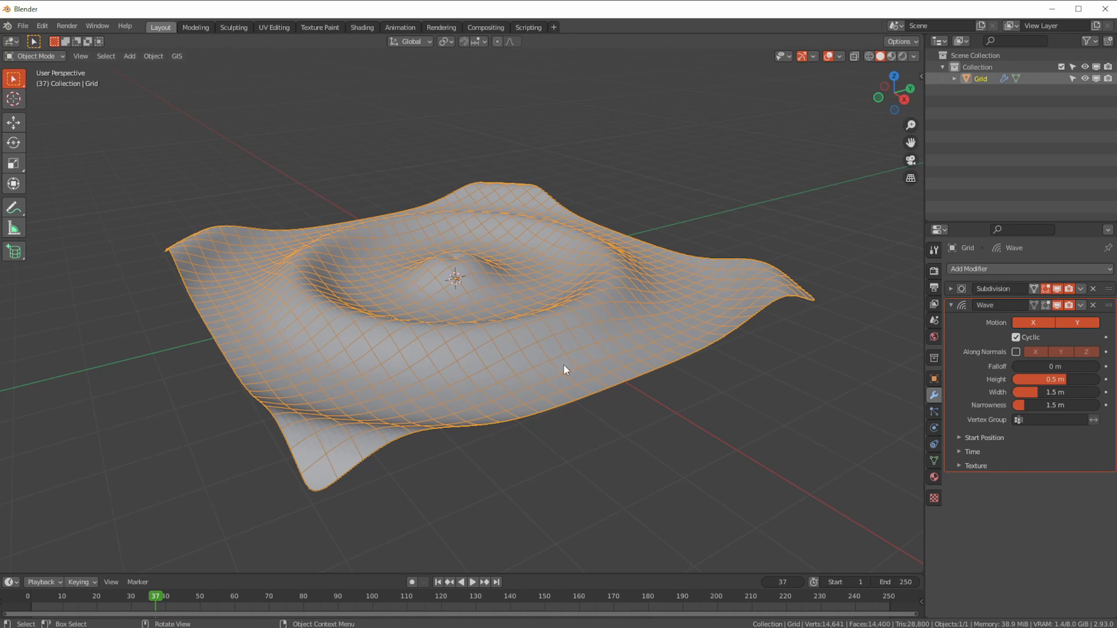
{"action": "scroll", "coordinate": [302, 440], "scroll_direction": "up", "scroll_amount": 2}
{"action": "middle_click_drag", "start_coordinate": [302, 440], "coordinate": [338, 379]}
{"action": "mouse_move", "coordinate": [1030, 370]}
{"action": "left_mouse_down"}
{"action": "mouse_move", "coordinate": [1051, 369]}
{"action": "mouse_move", "coordinate": [1030, 368]}
{"action": "left_mouse_up"}
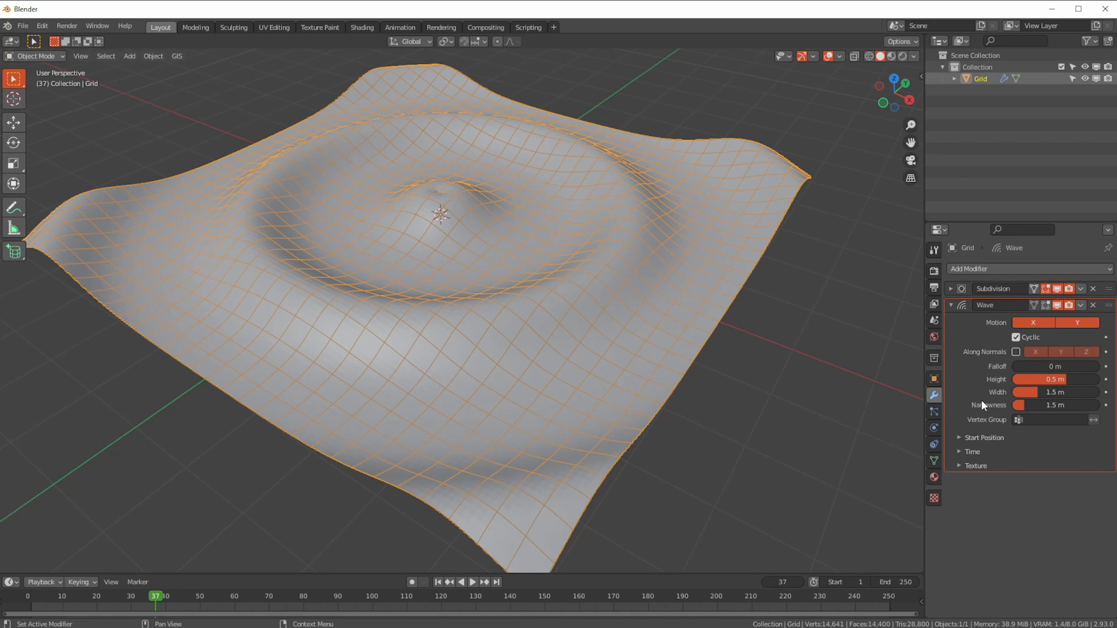
- Try the Wave modifier's Along Normals option while toggling its Z axis, and turn the option off again
{"action": "left_click", "coordinate": [1016, 352]}
{"action": "left_click", "coordinate": [1085, 352]}
{"action": "left_click", "coordinate": [1084, 353]}
{"action": "left_click", "coordinate": [1076, 352]}
{"action": "left_click", "coordinate": [1079, 353]}
{"action": "left_click", "coordinate": [1082, 352]}
{"action": "left_click", "coordinate": [1016, 352]}
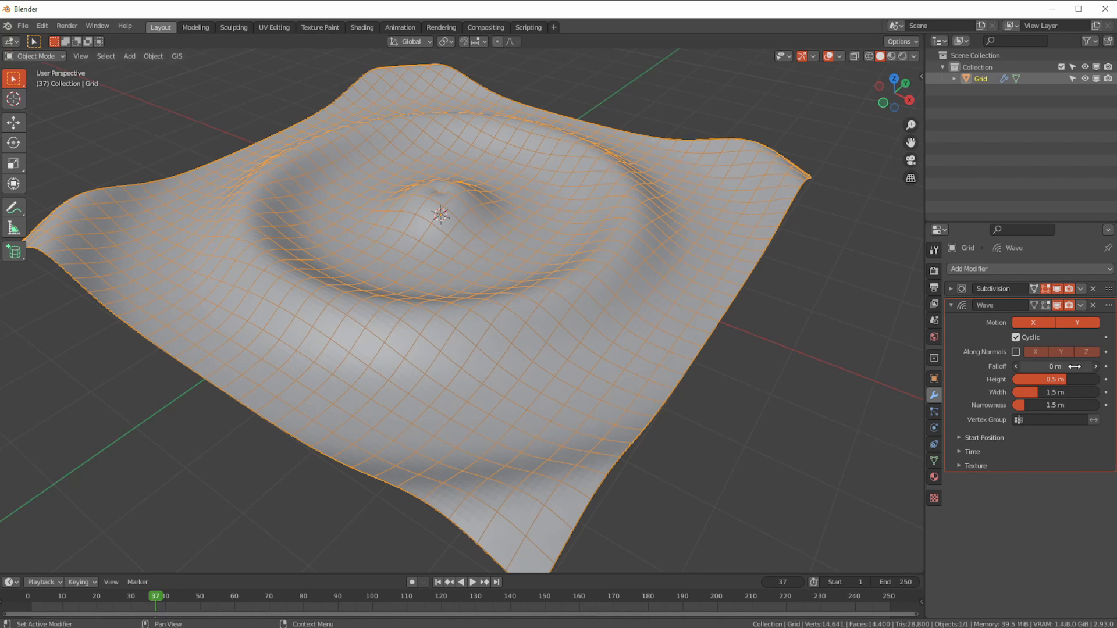
- Raise the Wave height to 2 m and view the grid in right orthographic view
{"action": "left_click_drag", "start_coordinate": [1052, 379], "coordinate": [1087, 382]}
{"action": "middle_click_drag", "start_coordinate": [605, 385], "coordinate": [576, 342]}
{"action": "key", "text": "KP_3"}
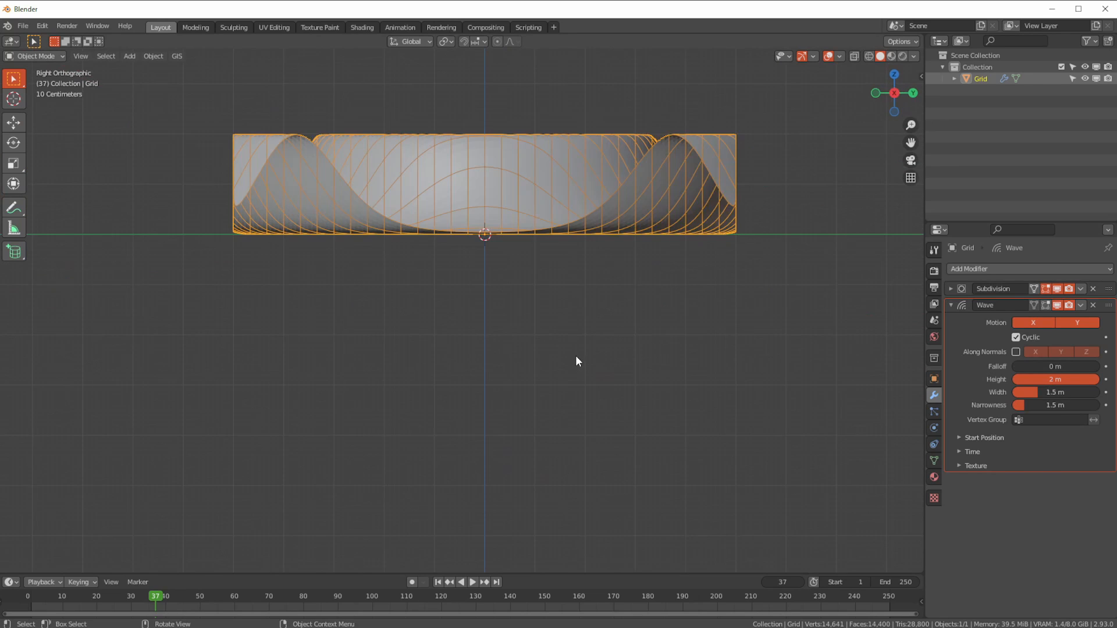
{"action": "middle_click_drag", "start_coordinate": [546, 386], "coordinate": [555, 362], "text": "ctrl"}
{"action": "middle_click_drag", "start_coordinate": [555, 361], "coordinate": [534, 477], "text": "shift"}
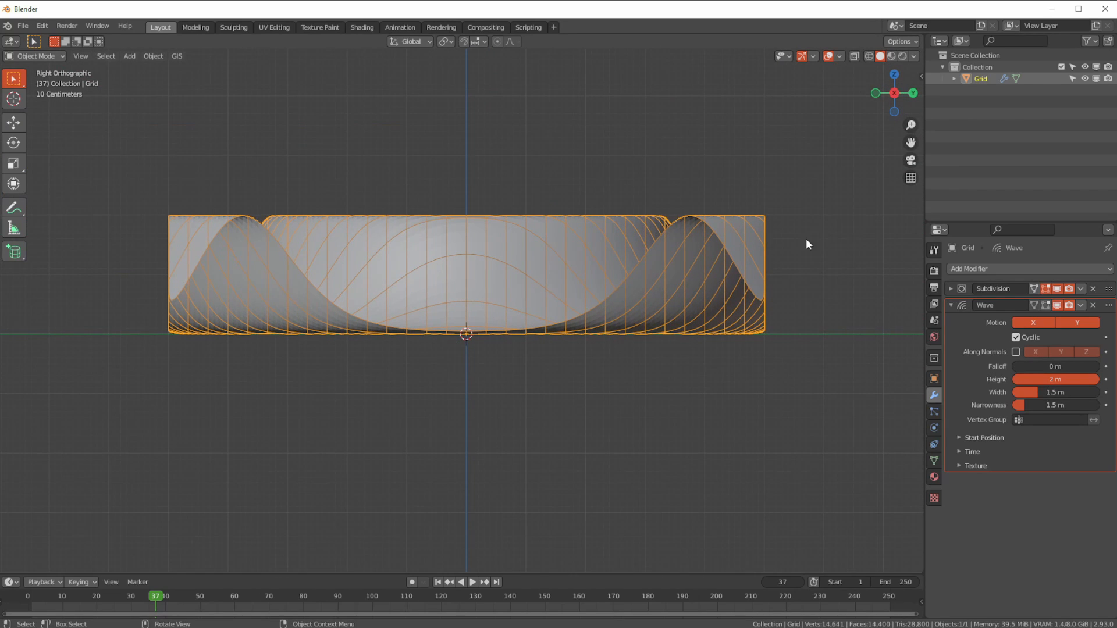
- Try Wave heights of 1 m, 0.25 m and 1 m again in the side view
{"action": "left_click", "coordinate": [1065, 379]}
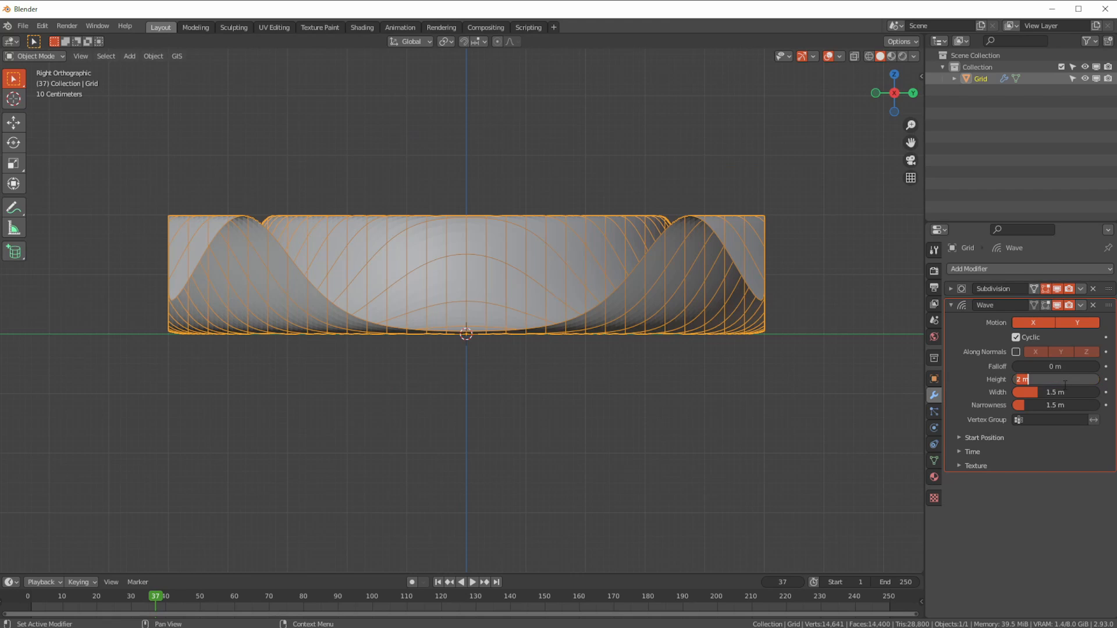
{"action": "type", "text": "1"}
{"action": "key", "text": "Return"}
{"action": "left_click", "coordinate": [1059, 380]}
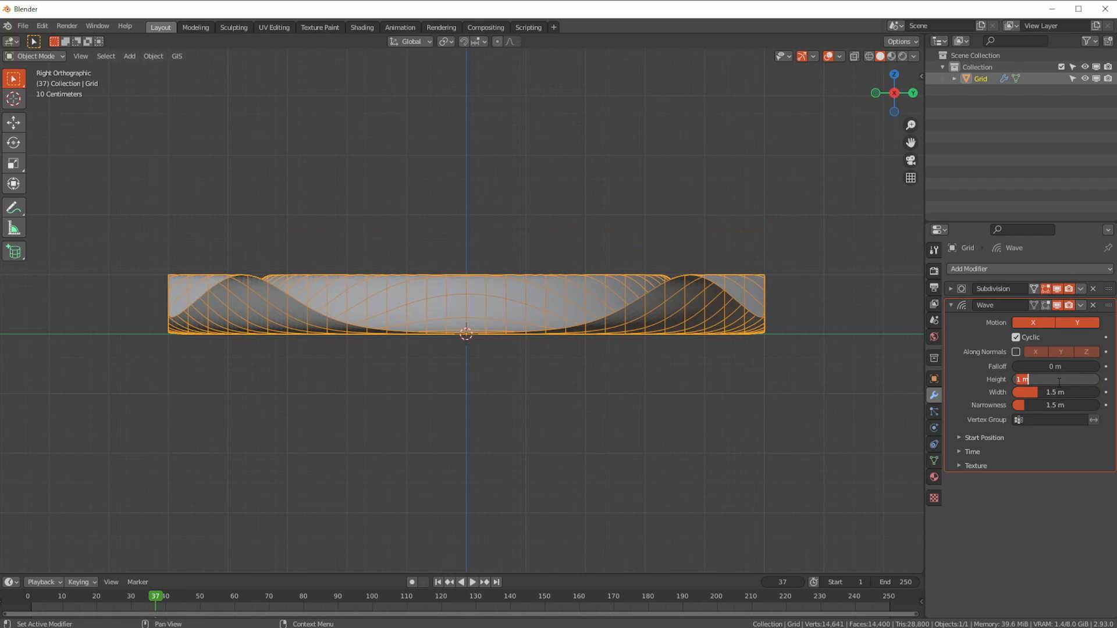
{"action": "key", "text": "Return"}
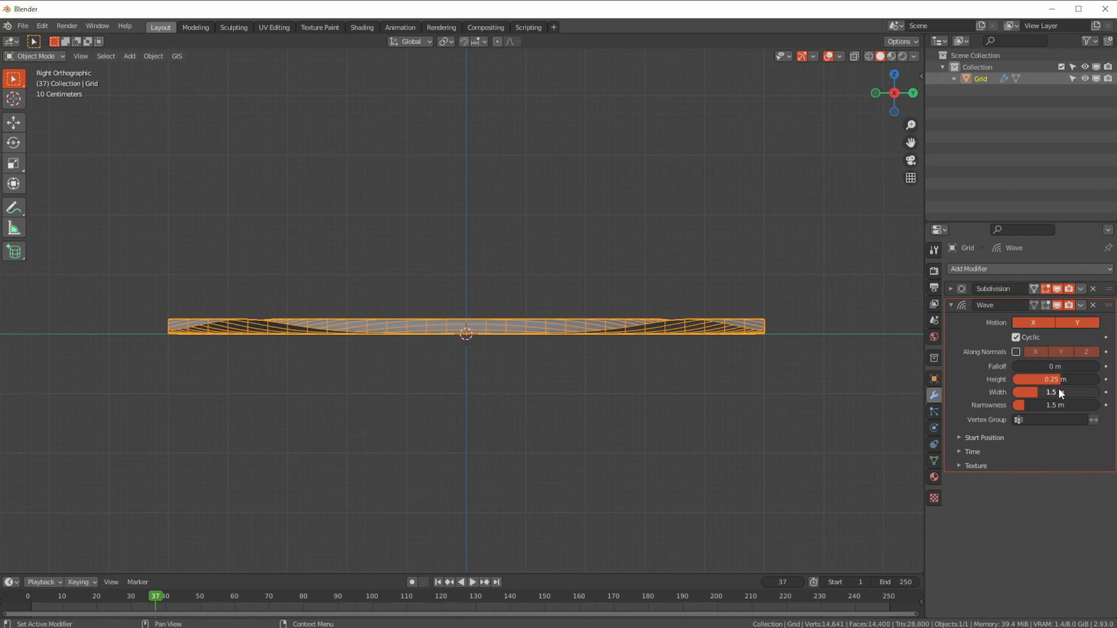
{"action": "left_click", "coordinate": [1062, 379]}
{"action": "type", "text": "1"}
{"action": "key", "text": "Return"}
- Return to a perspective view of the grid and set the Wave modifier's height to 0.33 m
{"action": "middle_click_drag", "start_coordinate": [456, 386], "coordinate": [524, 378]}
{"action": "left_click", "coordinate": [1035, 378]}
{"action": "key", "text": "BackSpace"}
{"action": "type", "text": ".33"}
{"action": "key", "text": "Return"}
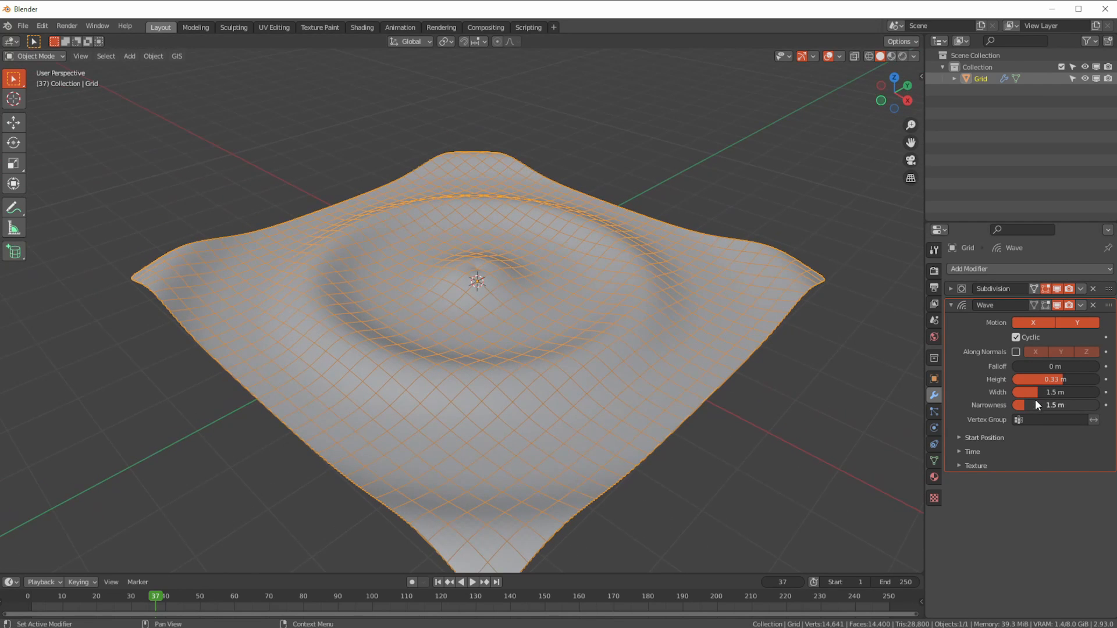
- Reduce the Wave width to 0.9 m and preview the animation from the first frame
{"action": "mouse_move", "coordinate": [1033, 393]}
{"action": "left_mouse_down"}
{"action": "mouse_move", "coordinate": [1061, 394]}
{"action": "mouse_move", "coordinate": [1021, 393]}
{"action": "left_mouse_up"}
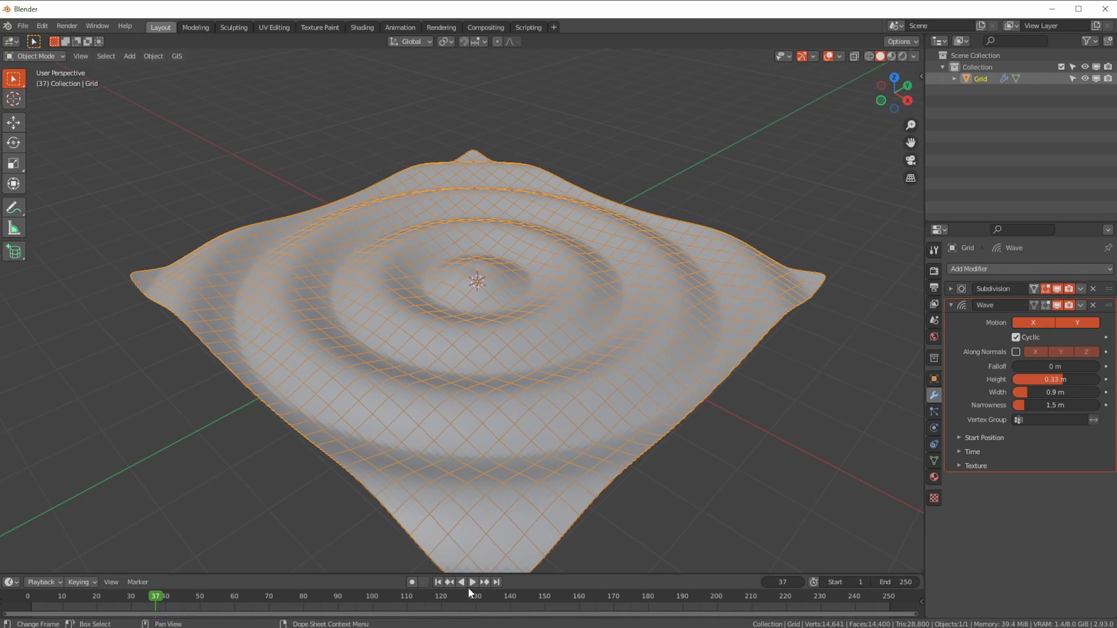
{"action": "left_click", "coordinate": [438, 582]}
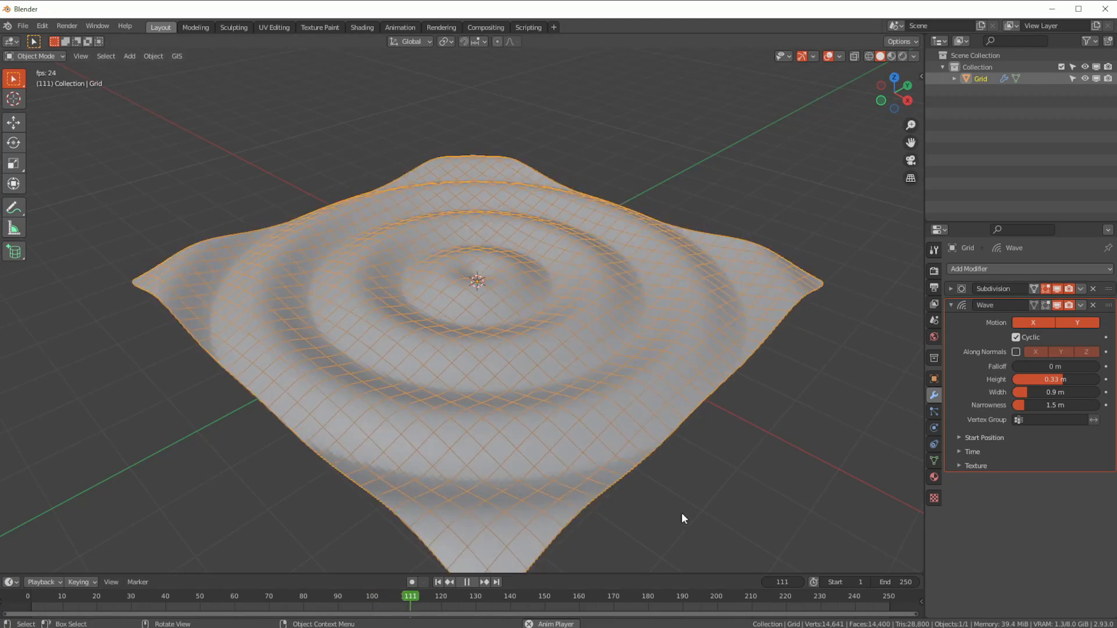
{"action": "left_click", "coordinate": [469, 582]}
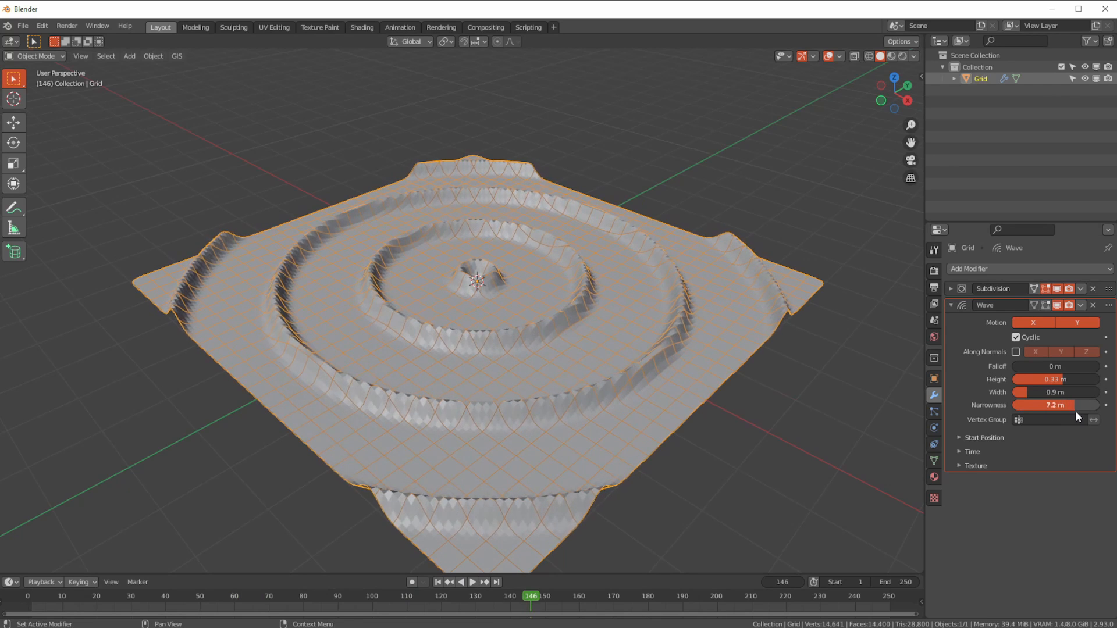
- Try Wave Narrowness values of 6.1 m, 7.1 m and 0.97 m on the paused animation
{"action": "left_click_drag", "start_coordinate": [1077, 410], "coordinate": [1047, 412]}
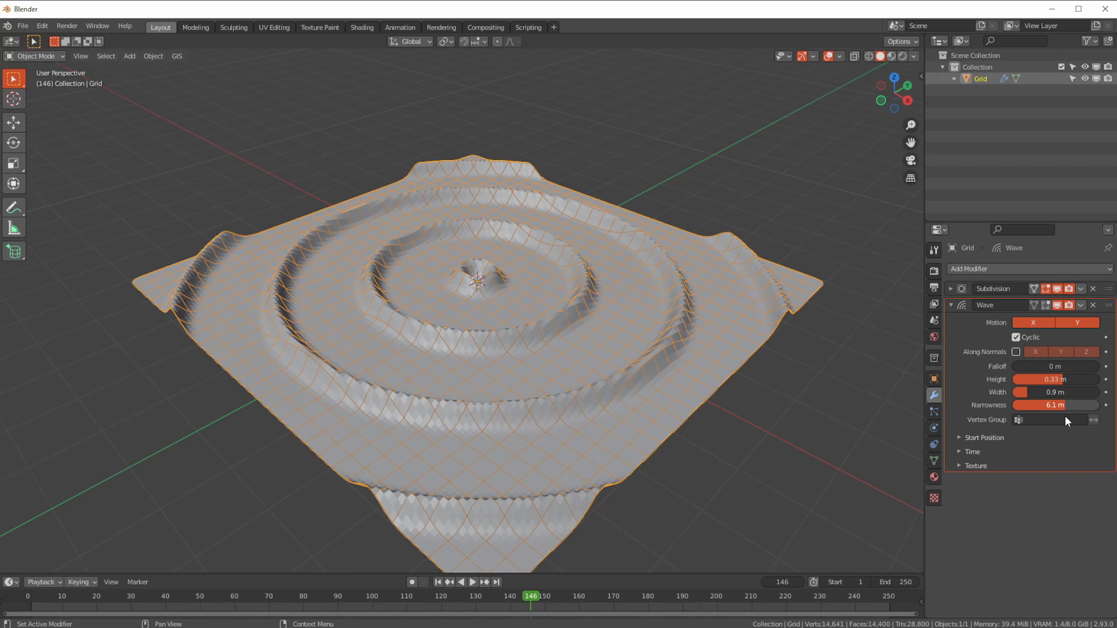
{"action": "left_click_drag", "start_coordinate": [1065, 407], "coordinate": [1027, 407]}
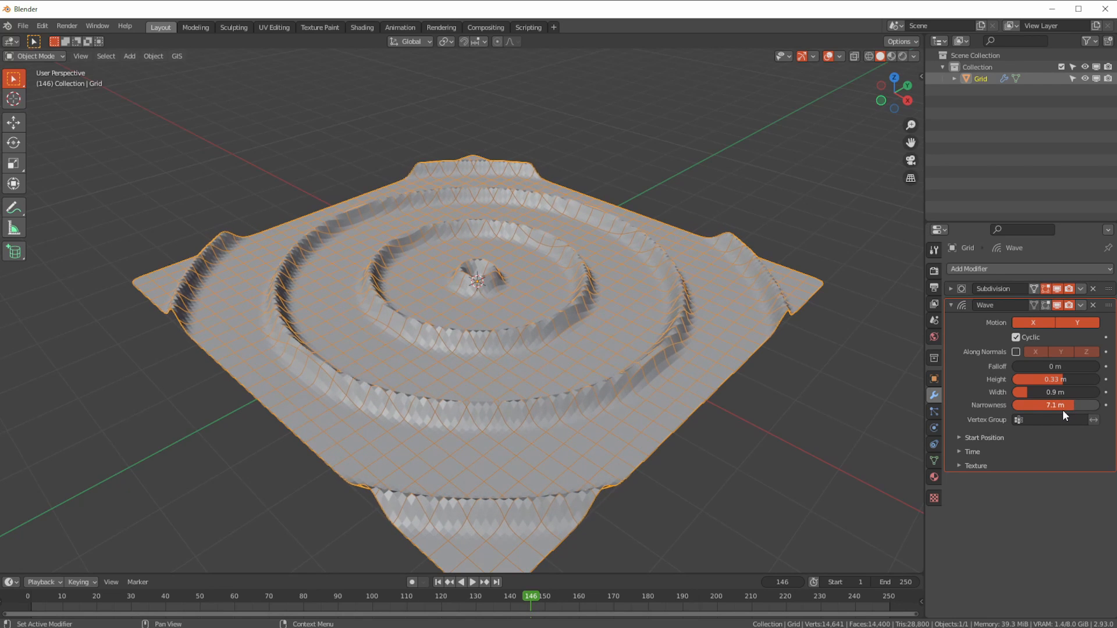
{"action": "left_click_drag", "start_coordinate": [1059, 409], "coordinate": [1009, 404]}
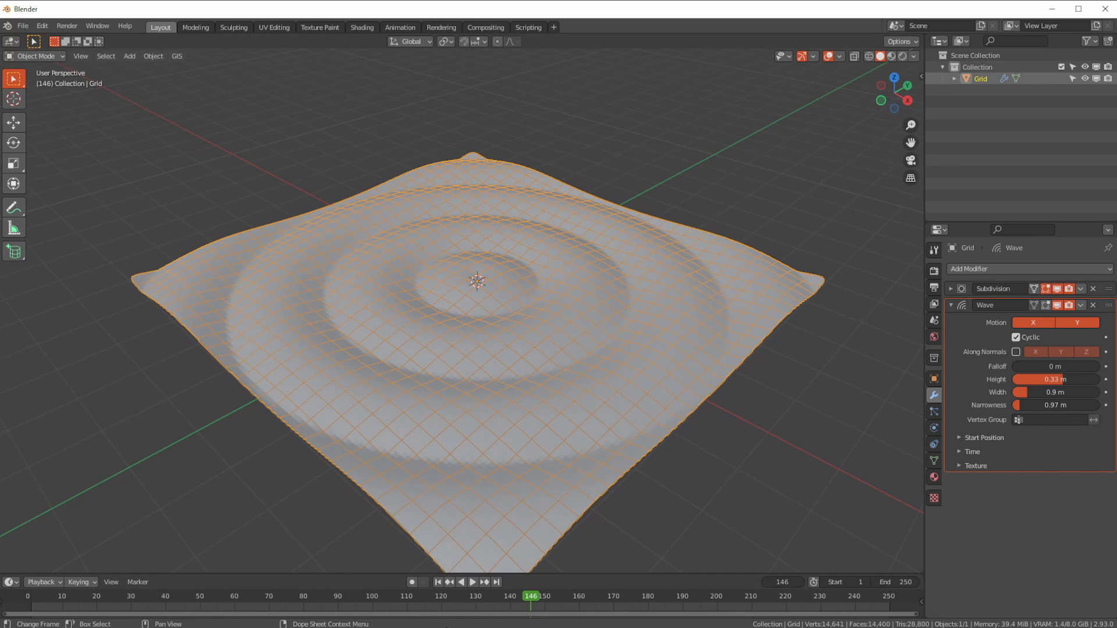
- Scrub the timeline back to frame 10, play the gentler wave and scrub on to frame 50
{"action": "left_click_drag", "start_coordinate": [536, 598], "coordinate": [62, 598]}
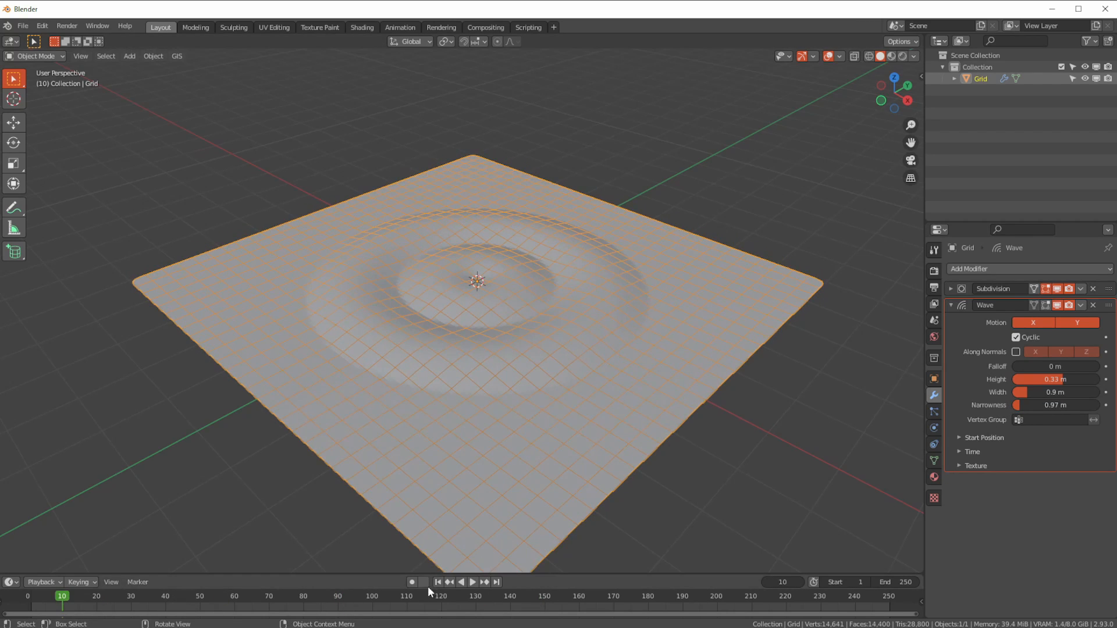
{"action": "left_click", "coordinate": [472, 583]}
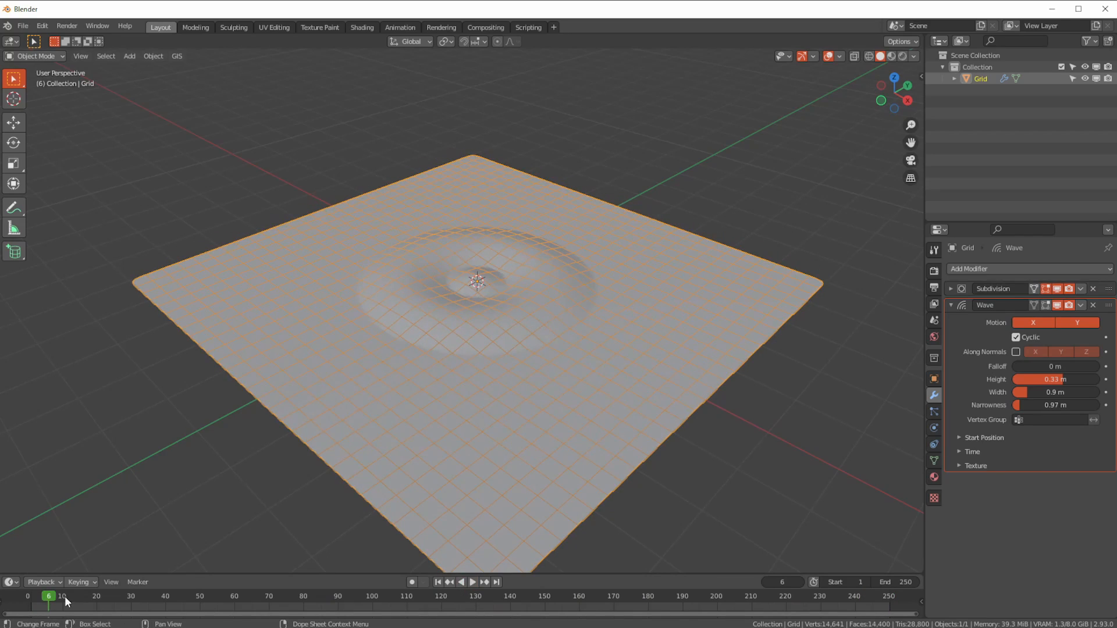
{"action": "left_click_drag", "start_coordinate": [82, 599], "coordinate": [200, 603]}
- Set the Wave modifier's Narrowness to 5.9 m and its Width to 1 m
{"action": "mouse_move", "coordinate": [1017, 406]}
{"action": "left_mouse_down"}
{"action": "mouse_move", "coordinate": [1056, 410]}
{"action": "mouse_move", "coordinate": [1028, 397]}
{"action": "left_mouse_up"}
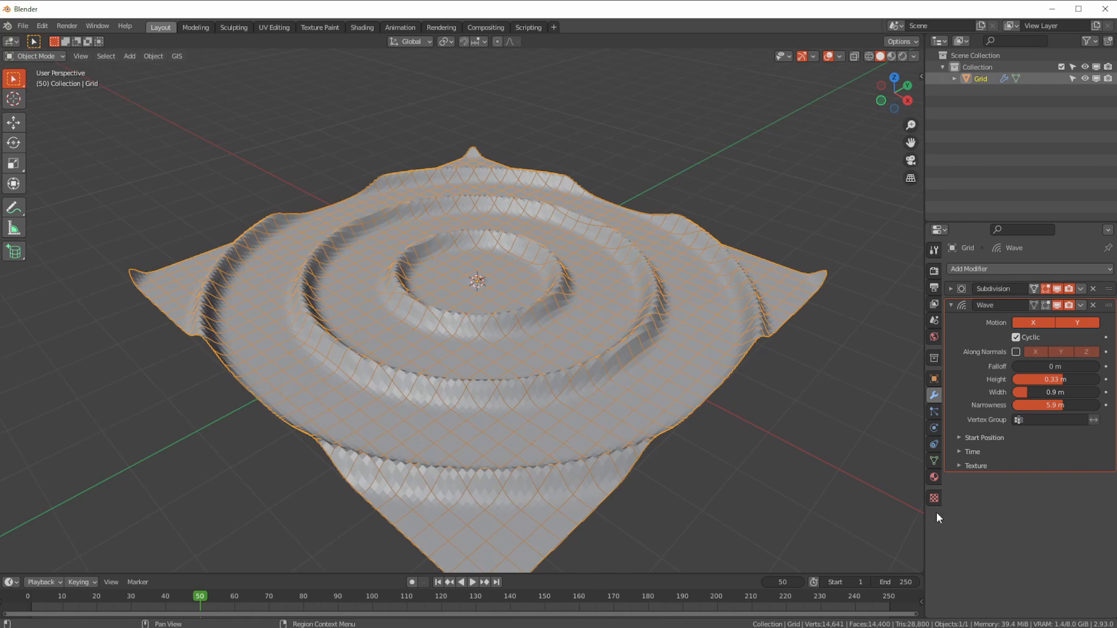
{"action": "type", "text": "1"}
{"action": "key", "text": "Return"}
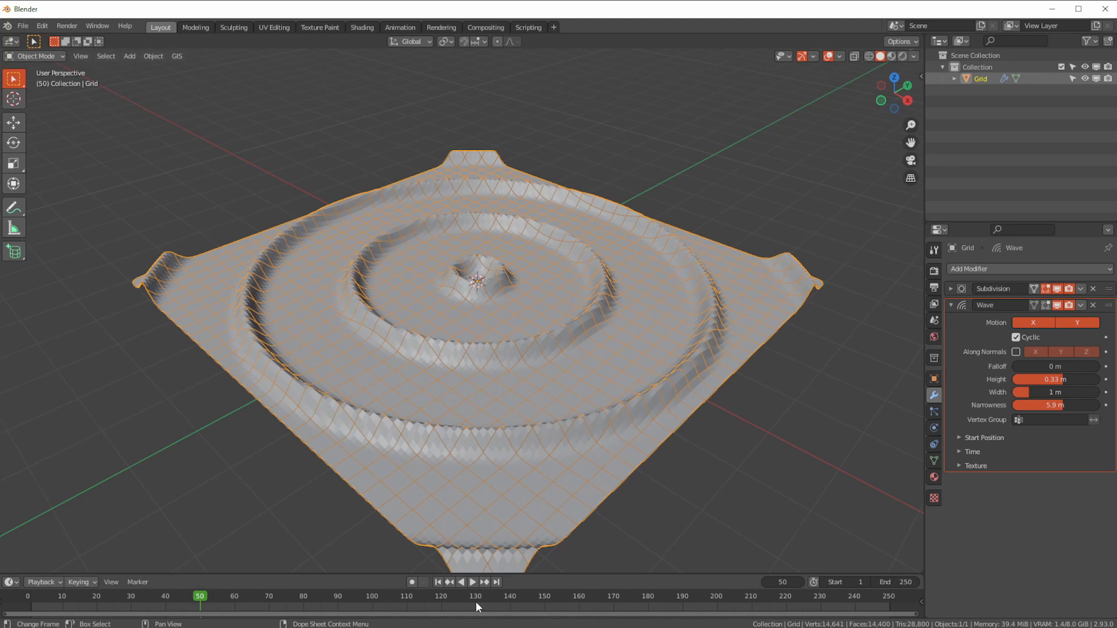
- Play the narrowed wave from the first frame, pause it and examine the ripples from other angles
{"action": "left_click", "coordinate": [438, 582]}
{"action": "left_click", "coordinate": [472, 582]}
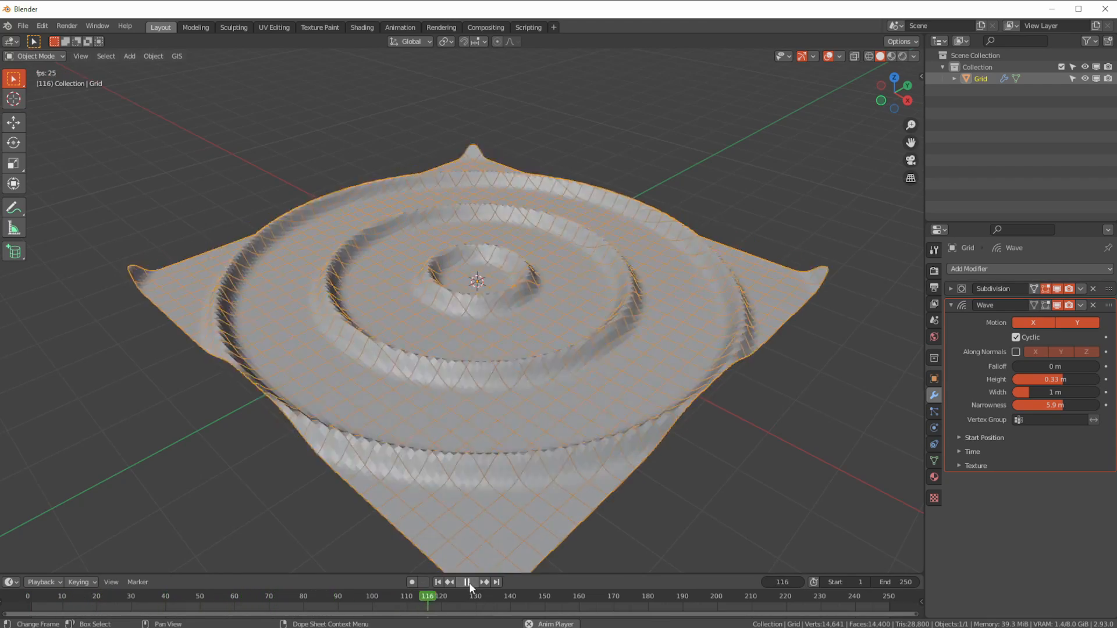
{"action": "left_click", "coordinate": [468, 582]}
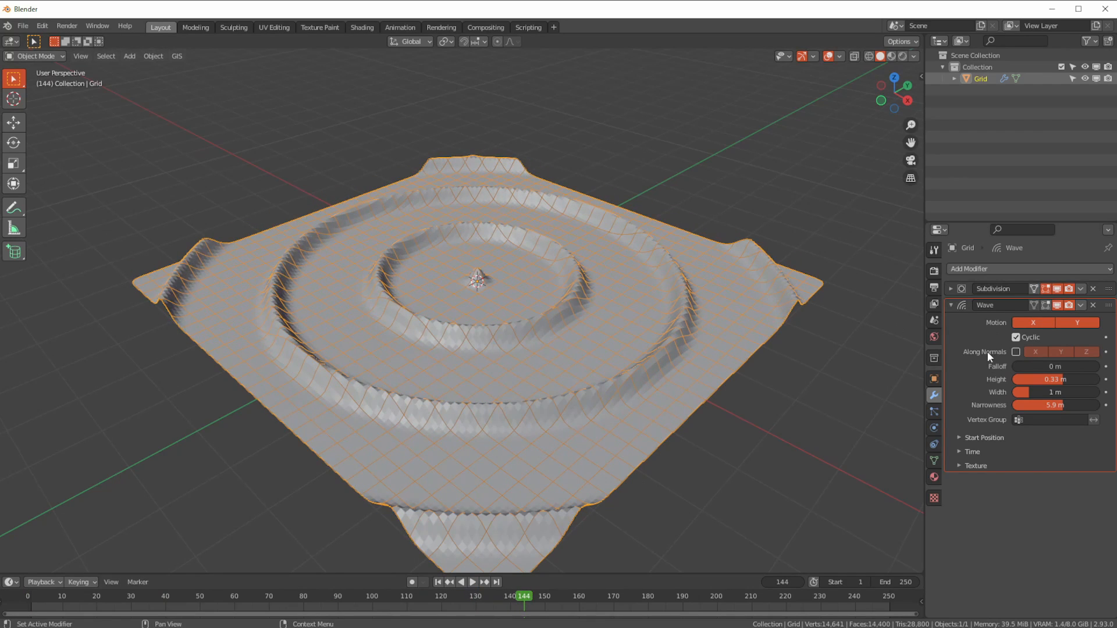
{"action": "middle_click_drag", "start_coordinate": [334, 390], "coordinate": [792, 395]}
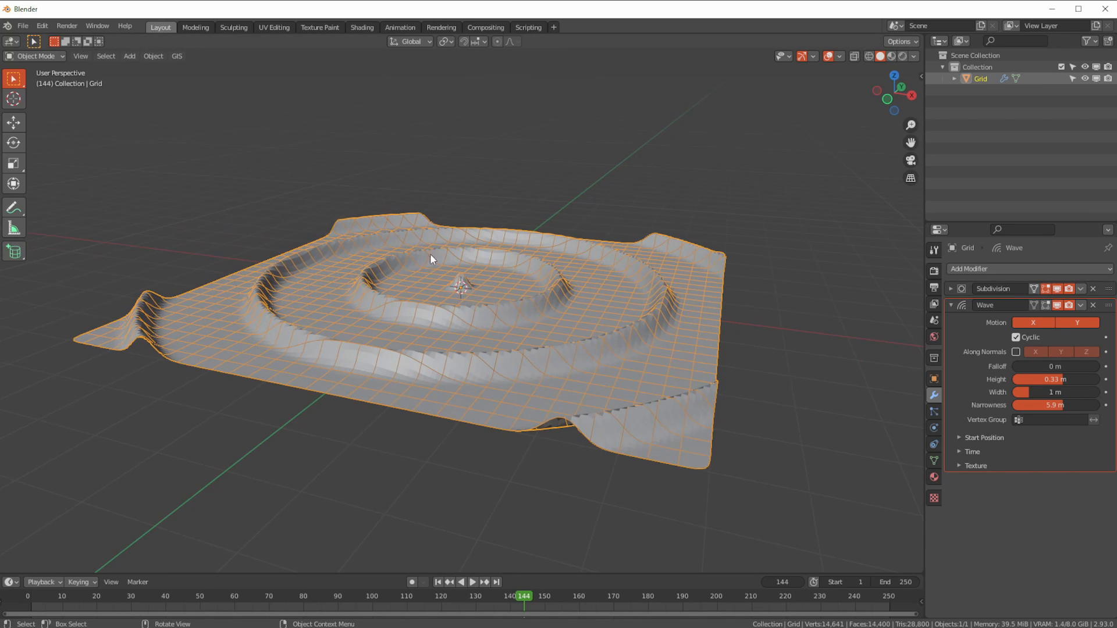
{"action": "middle_click_drag", "start_coordinate": [430, 258], "coordinate": [428, 324]}
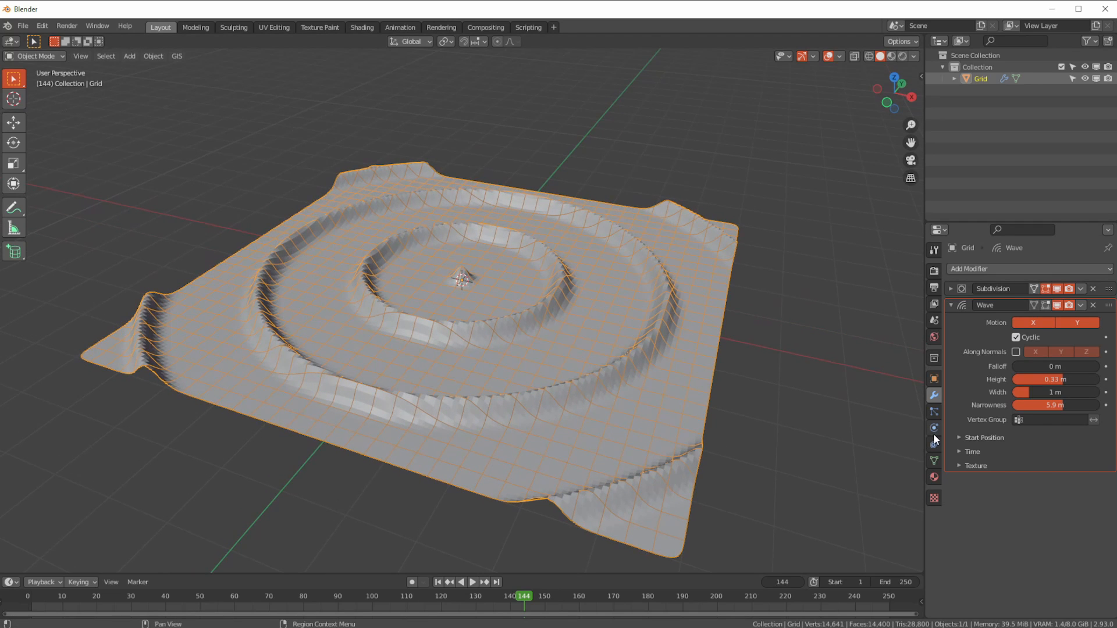
- Enter Edit Mode on the grid and enable the Wave modifier's display in Edit Mode
{"action": "left_click", "coordinate": [935, 461]}
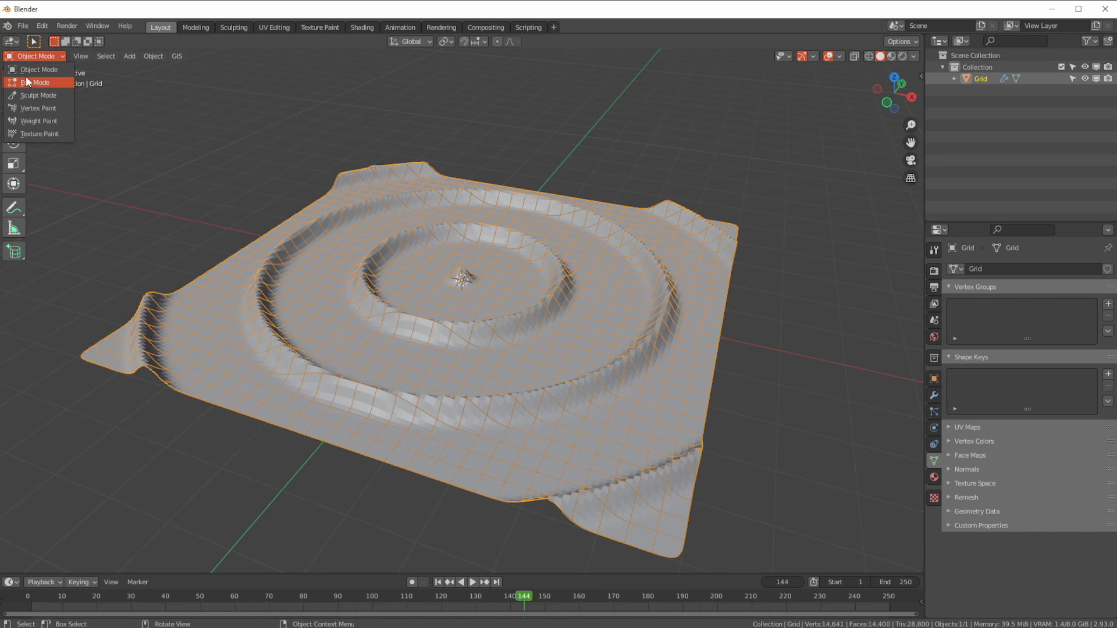
{"action": "left_click", "coordinate": [27, 83]}
{"action": "middle_click_drag", "start_coordinate": [145, 209], "coordinate": [190, 258]}
{"action": "middle_click_drag", "start_coordinate": [190, 258], "coordinate": [201, 317], "text": "ctrl"}
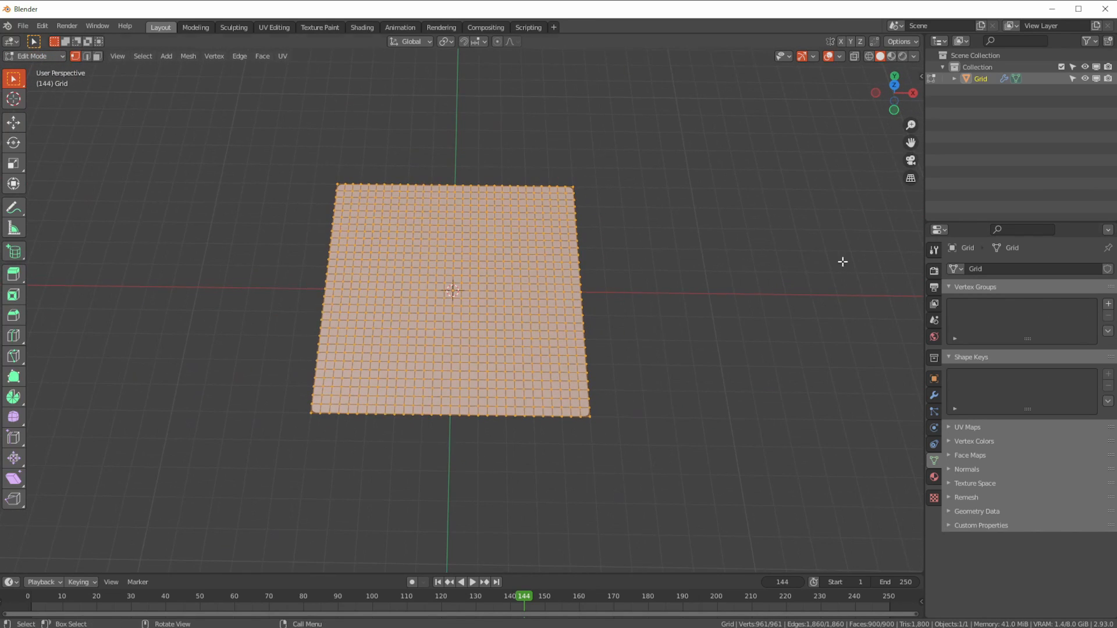
{"action": "left_click", "coordinate": [934, 395]}
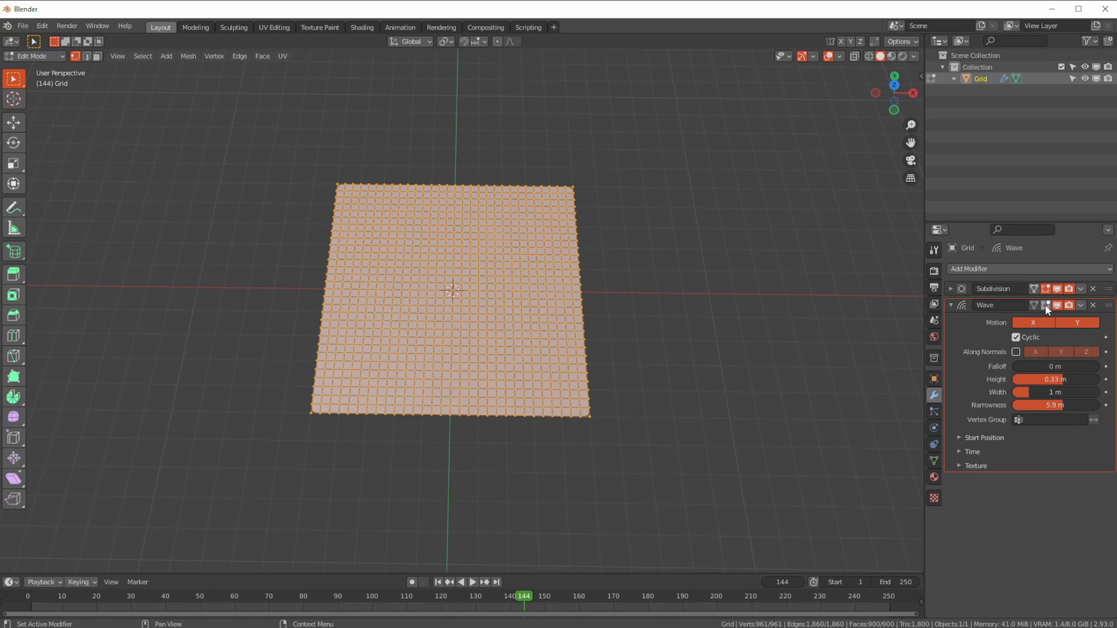
{"action": "left_click", "coordinate": [1045, 305]}
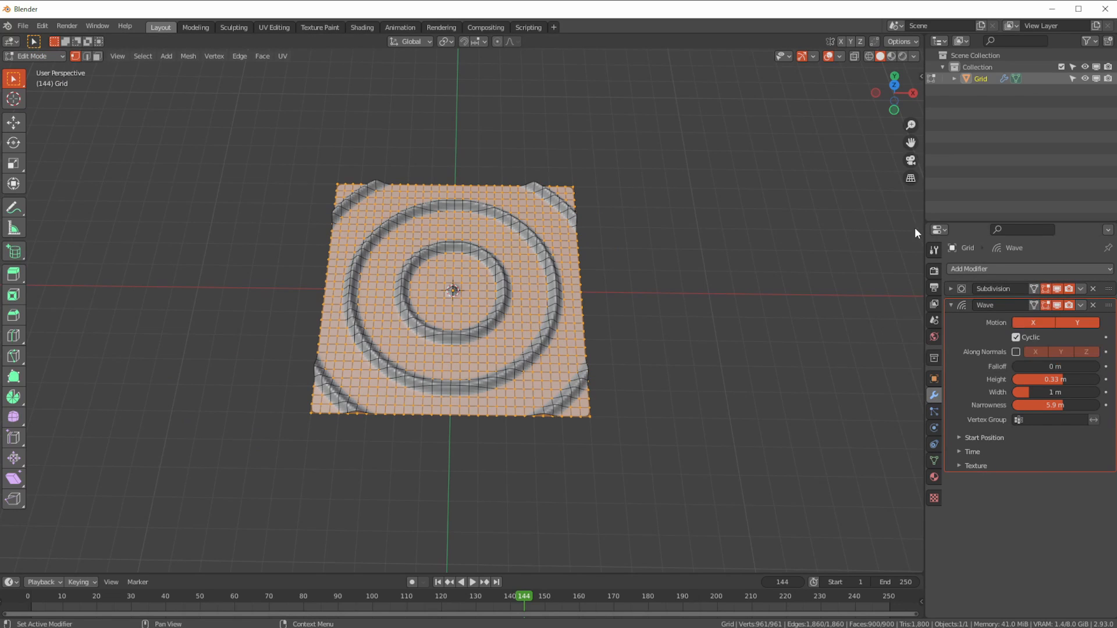
{"action": "left_click", "coordinate": [27, 58]}
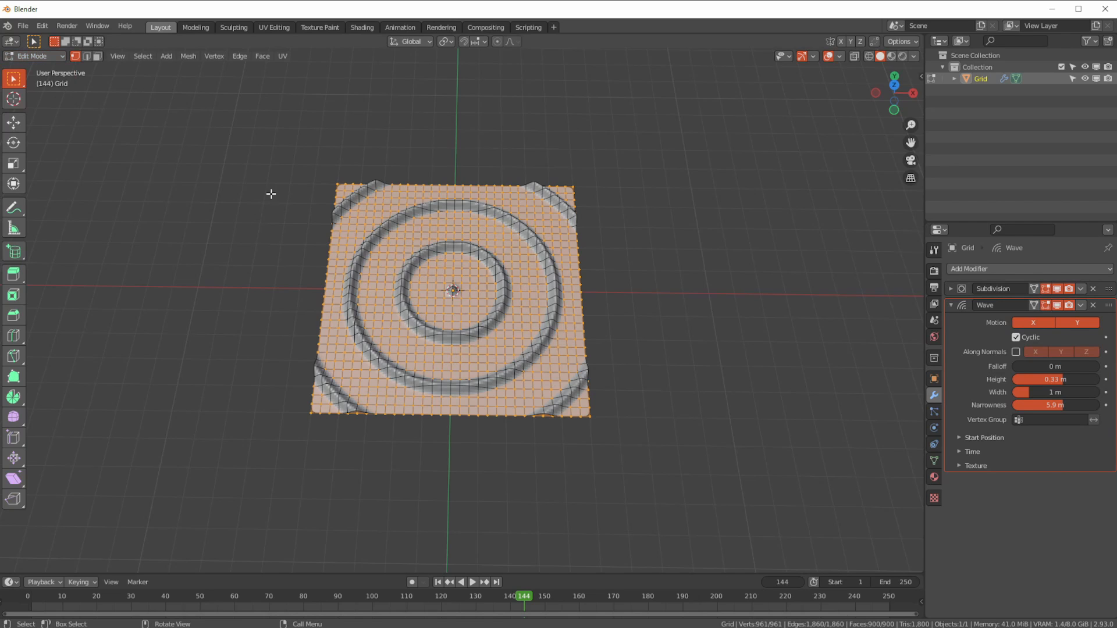
- Clear the selection and box-select the vertices of one quarter of the grid, from its corner to the center
{"action": "key", "text": "alt+a"}
{"action": "middle_click_drag", "start_coordinate": [444, 452], "coordinate": [463, 481]}
{"action": "left_click_drag", "start_coordinate": [750, 498], "coordinate": [451, 281]}
{"action": "middle_click_drag", "start_coordinate": [451, 281], "coordinate": [442, 448]}
{"action": "left_click_drag", "start_coordinate": [684, 495], "coordinate": [440, 288]}
{"action": "mouse_move", "coordinate": [439, 288]}
{"action": "middle_mouse_down"}
{"action": "mouse_move", "coordinate": [432, 360]}
{"action": "mouse_move", "coordinate": [533, 364]}
{"action": "mouse_move", "coordinate": [533, 347]}
{"action": "middle_mouse_up"}
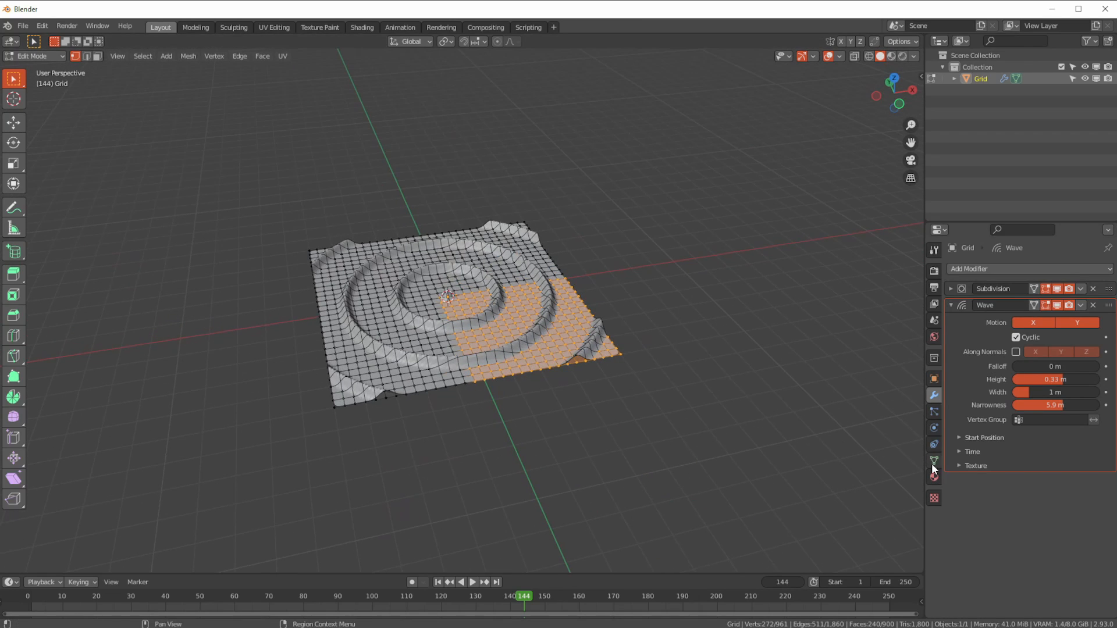
- Create a vertex group named corner from the selected quarter, and reselect its vertices through the group
{"action": "left_click", "coordinate": [934, 461]}
{"action": "left_click", "coordinate": [1108, 305]}
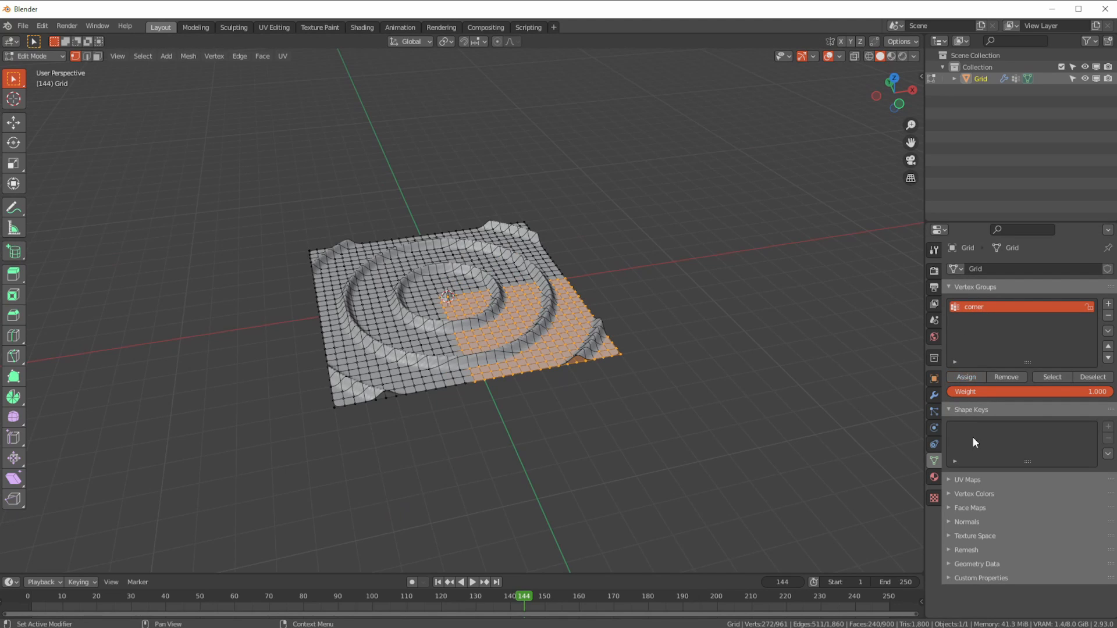
{"action": "key", "text": "alt+a"}
{"action": "left_click", "coordinate": [1061, 376]}
- Return to Object Mode and limit the Wave modifier to the corner vertex group
{"action": "left_click", "coordinate": [934, 379]}
{"action": "left_click", "coordinate": [934, 395]}
{"action": "middle_click_drag", "start_coordinate": [807, 410], "coordinate": [283, 150]}
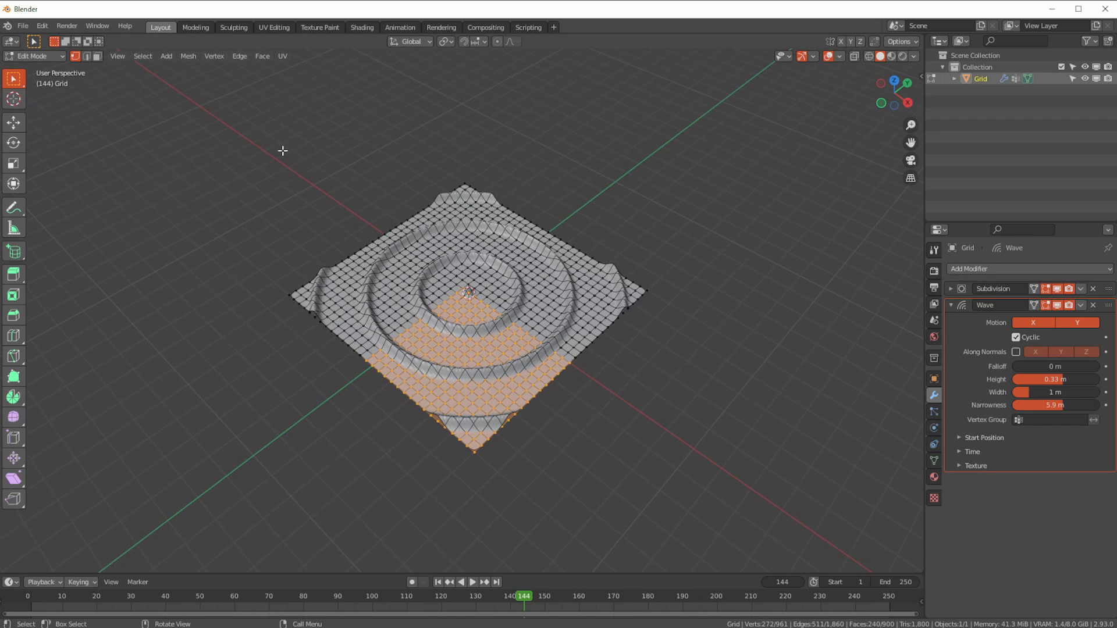
{"action": "left_click", "coordinate": [43, 69]}
{"action": "middle_click_drag", "start_coordinate": [773, 294], "coordinate": [577, 477]}
{"action": "left_click", "coordinate": [1021, 439]}
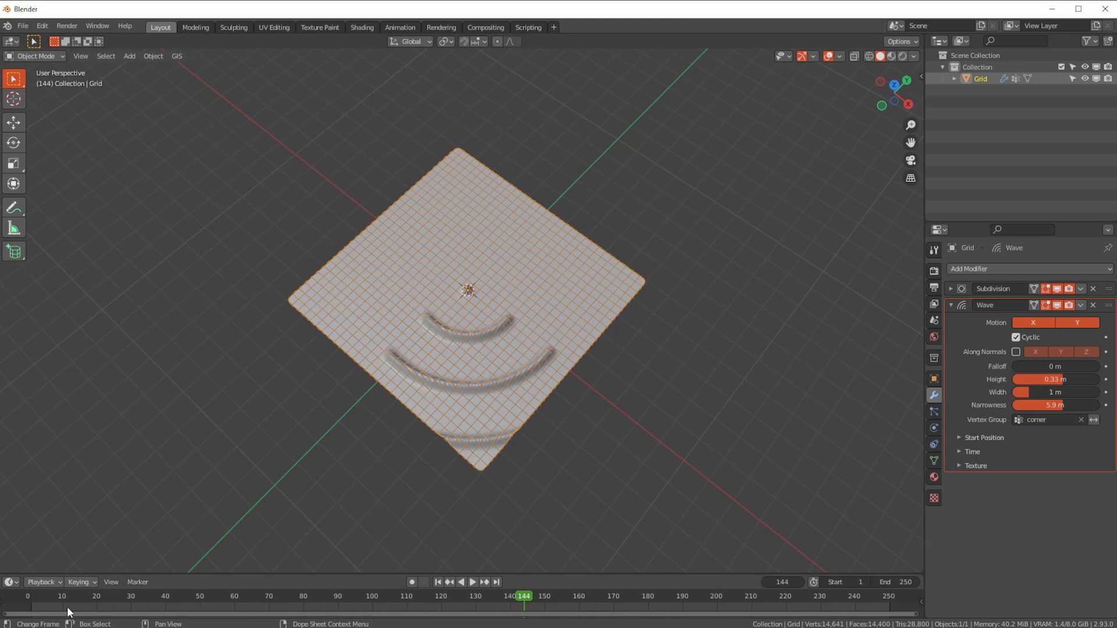
- Play the corner-limited wave from the first frame and examine it from several angles
{"action": "left_click", "coordinate": [438, 582]}
{"action": "middle_click_drag", "start_coordinate": [399, 524], "coordinate": [475, 588]}
{"action": "left_click", "coordinate": [473, 582]}
{"action": "middle_click_drag", "start_coordinate": [448, 540], "coordinate": [455, 466]}
{"action": "middle_click_drag", "start_coordinate": [452, 503], "coordinate": [260, 490]}
{"action": "middle_click_drag", "start_coordinate": [95, 474], "coordinate": [325, 446]}
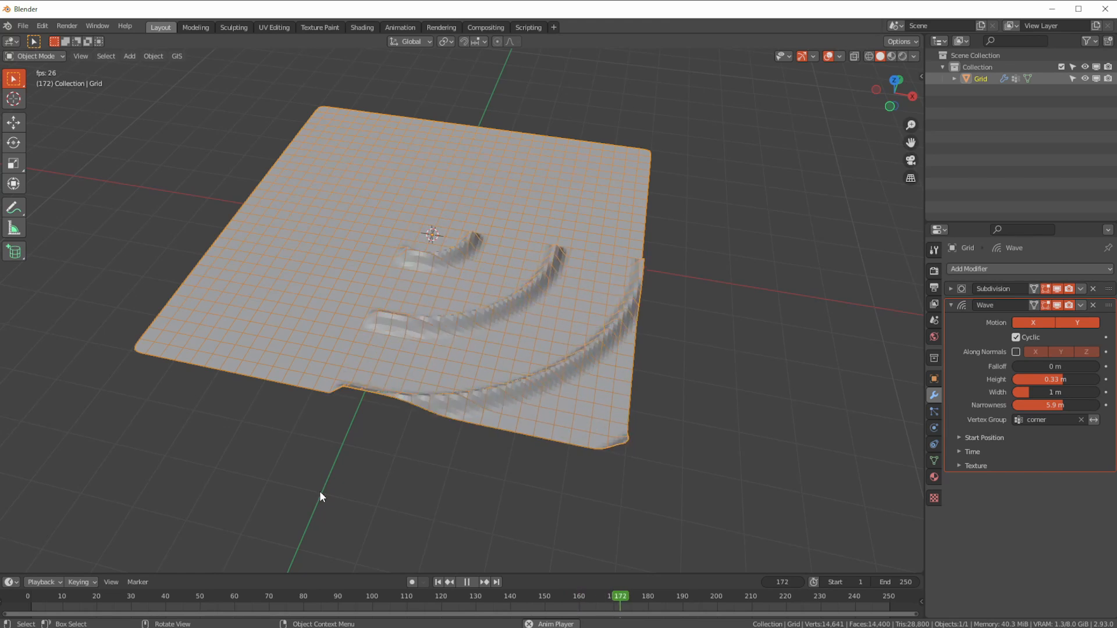
{"action": "middle_click_drag", "start_coordinate": [351, 492], "coordinate": [249, 457]}
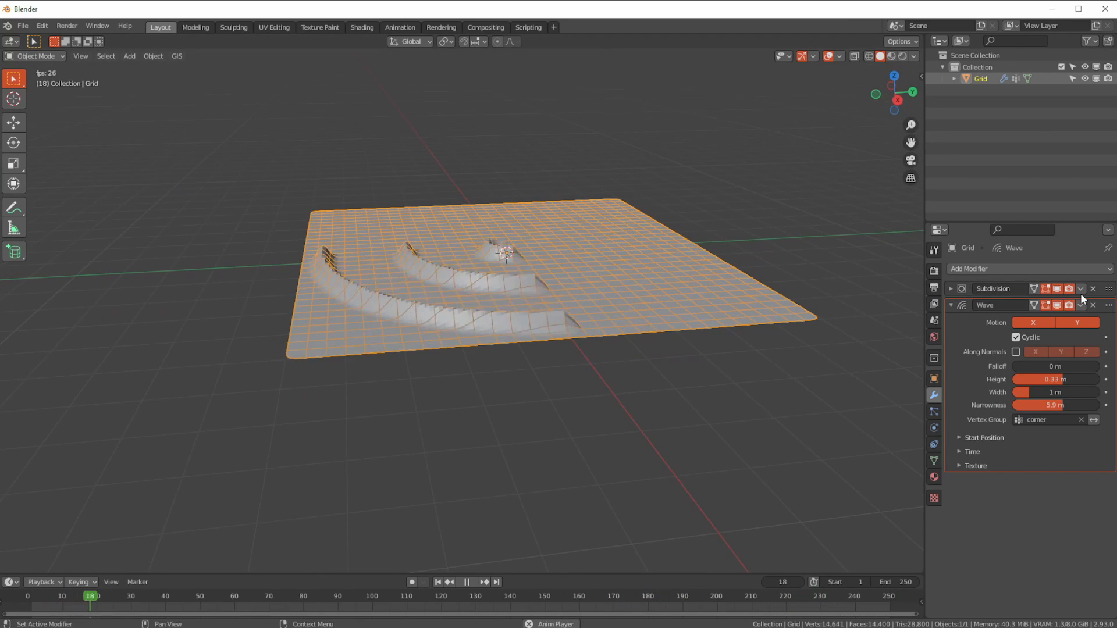
- Raise the Subdivision modifier's viewport and render levels to 3 and examine the smoother corner wave
{"action": "left_click", "coordinate": [951, 288]}
{"action": "left_click", "coordinate": [1094, 323]}
{"action": "left_click", "coordinate": [1096, 333]}
{"action": "middle_click_drag", "start_coordinate": [310, 408], "coordinate": [417, 282]}
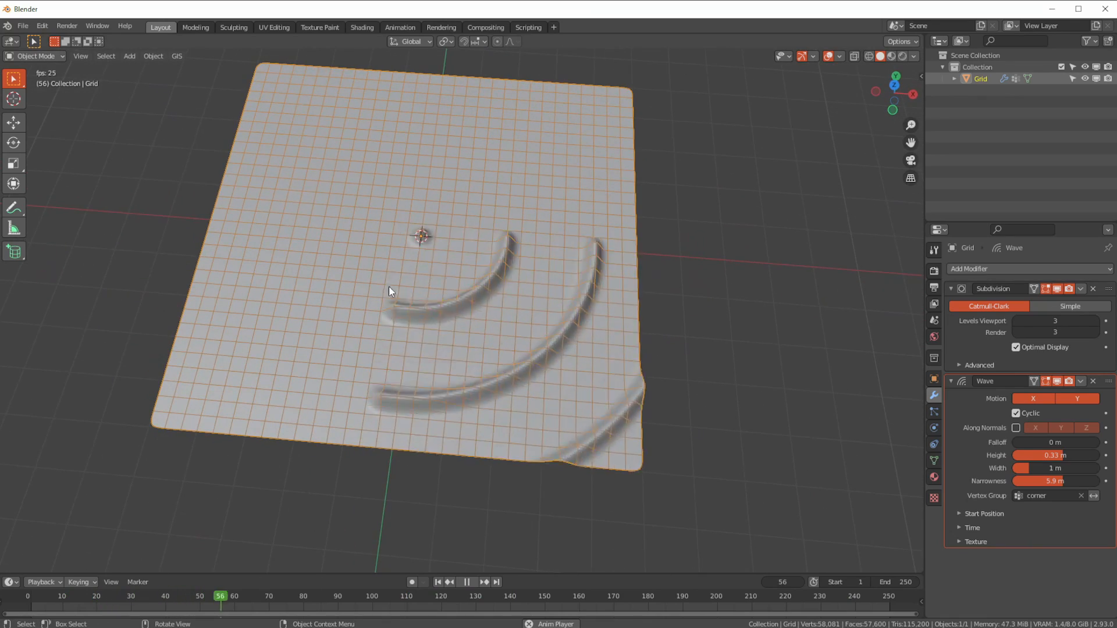
{"action": "middle_click_drag", "start_coordinate": [348, 373], "coordinate": [367, 311]}
{"action": "middle_click_drag", "start_coordinate": [399, 320], "coordinate": [400, 351]}
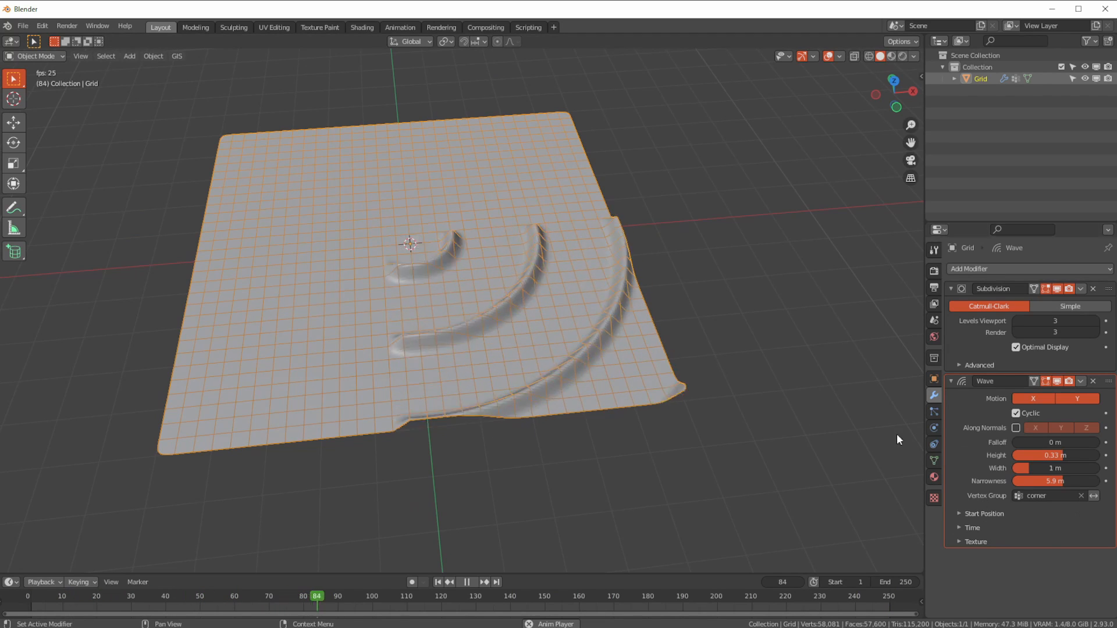
- Stop playback at the first frame and clear the corner vertex group from the Wave modifier
{"action": "left_click", "coordinate": [467, 582]}
{"action": "left_click", "coordinate": [439, 582]}
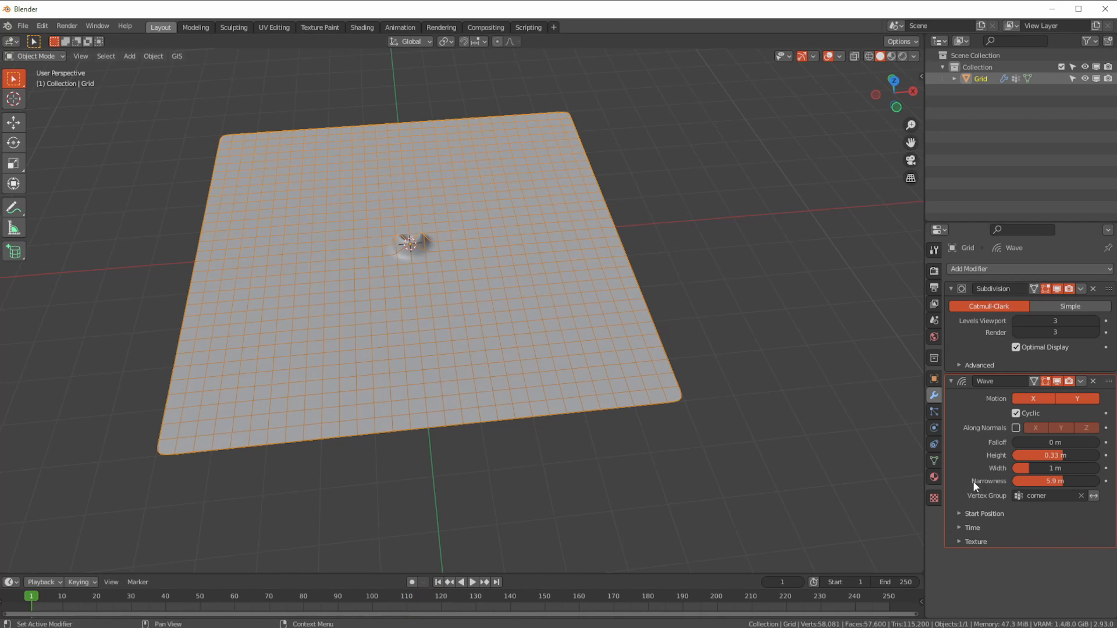
{"action": "left_click", "coordinate": [1081, 495]}
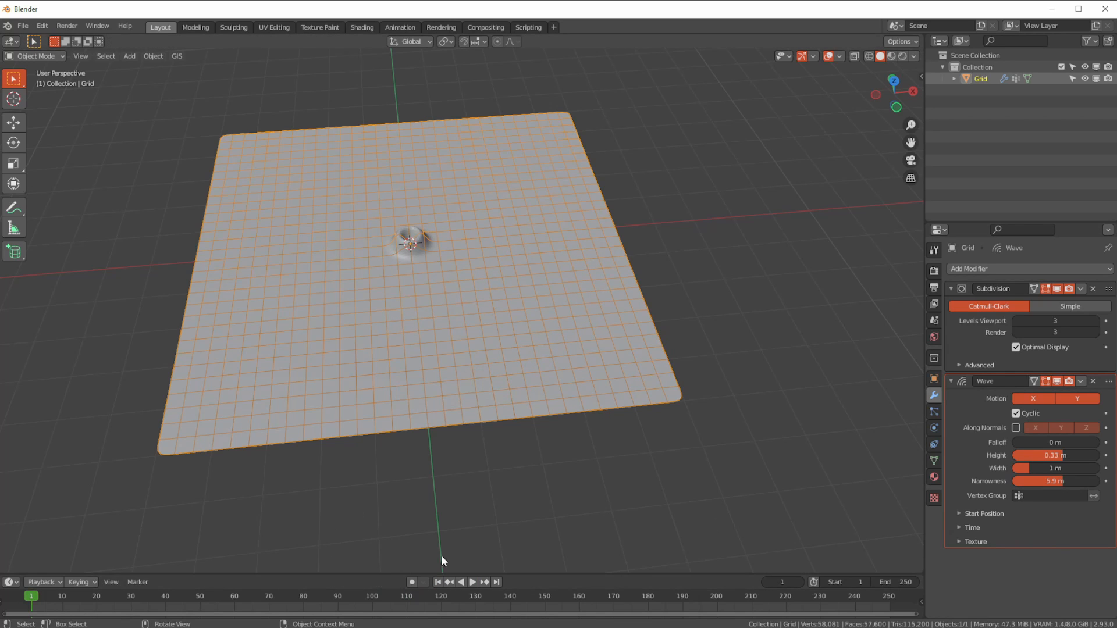
{"action": "middle_click_drag", "start_coordinate": [405, 399], "coordinate": [407, 441]}
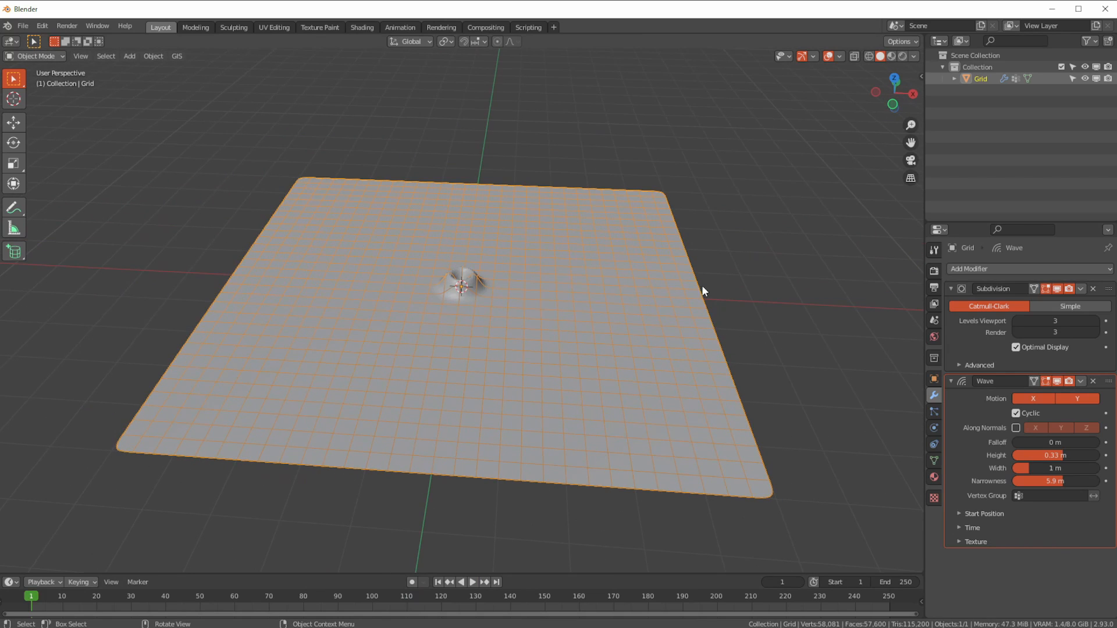
- Expand the Wave modifier's time settings and compare the full-grid wave at frames 1 and 60
{"action": "key", "text": "space"}
{"action": "left_click_drag", "start_coordinate": [84, 601], "coordinate": [32, 600]}
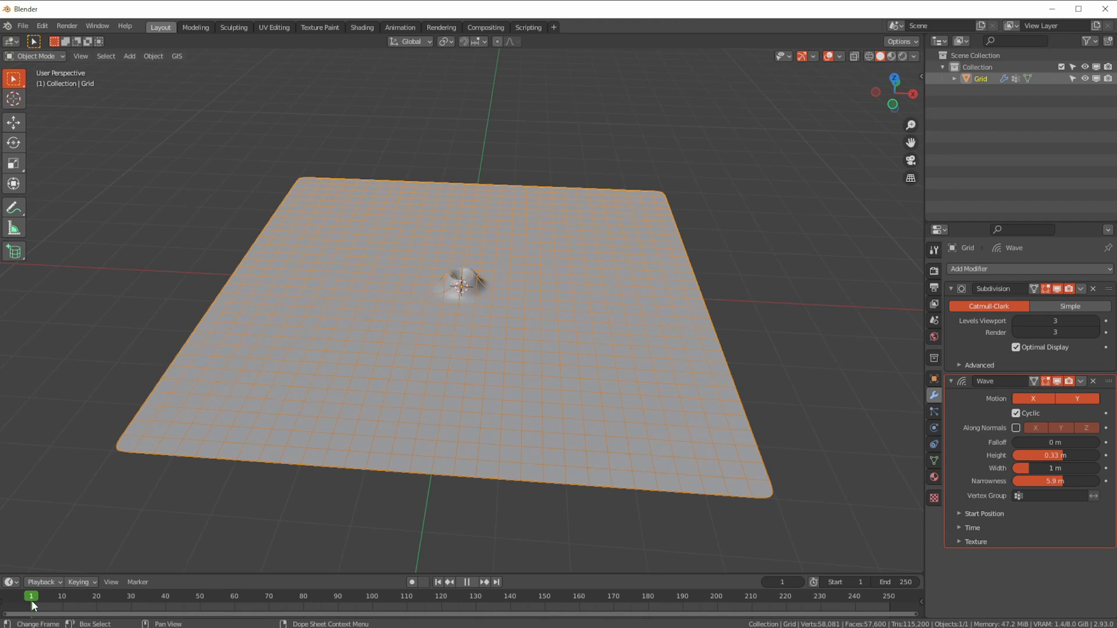
{"action": "left_click", "coordinate": [959, 528]}
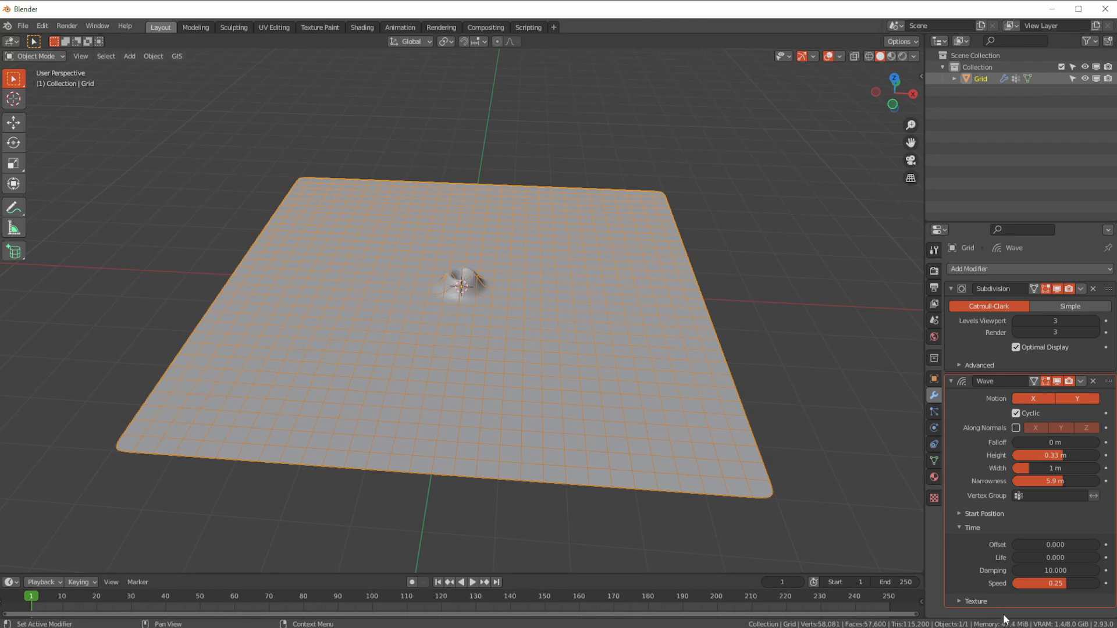
{"action": "left_click", "coordinate": [234, 597]}
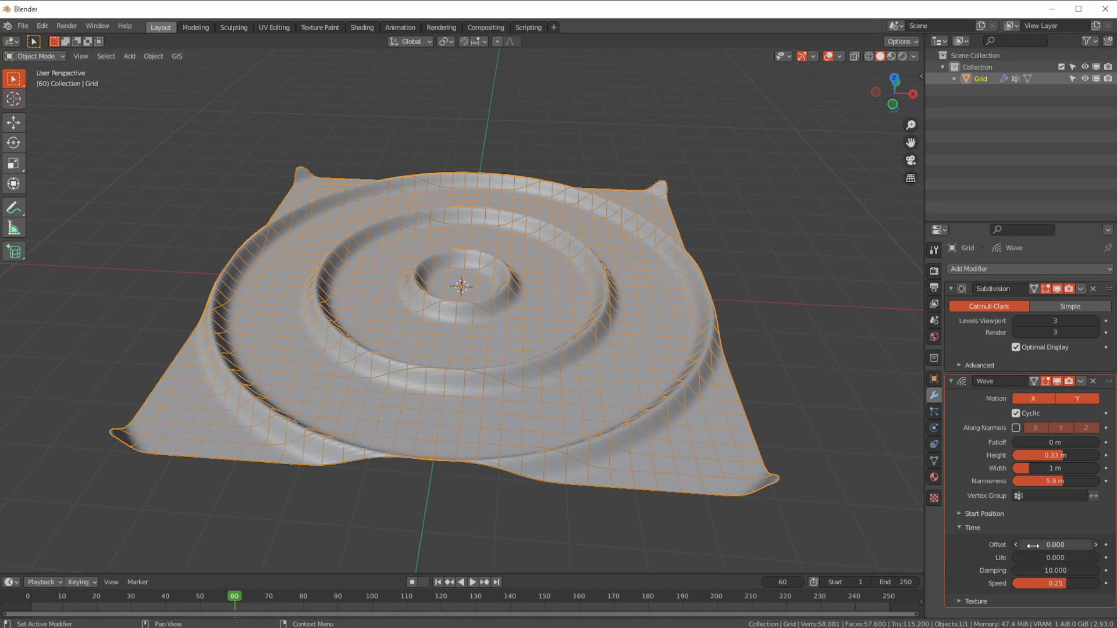
{"action": "left_click_drag", "start_coordinate": [228, 595], "coordinate": [32, 605]}
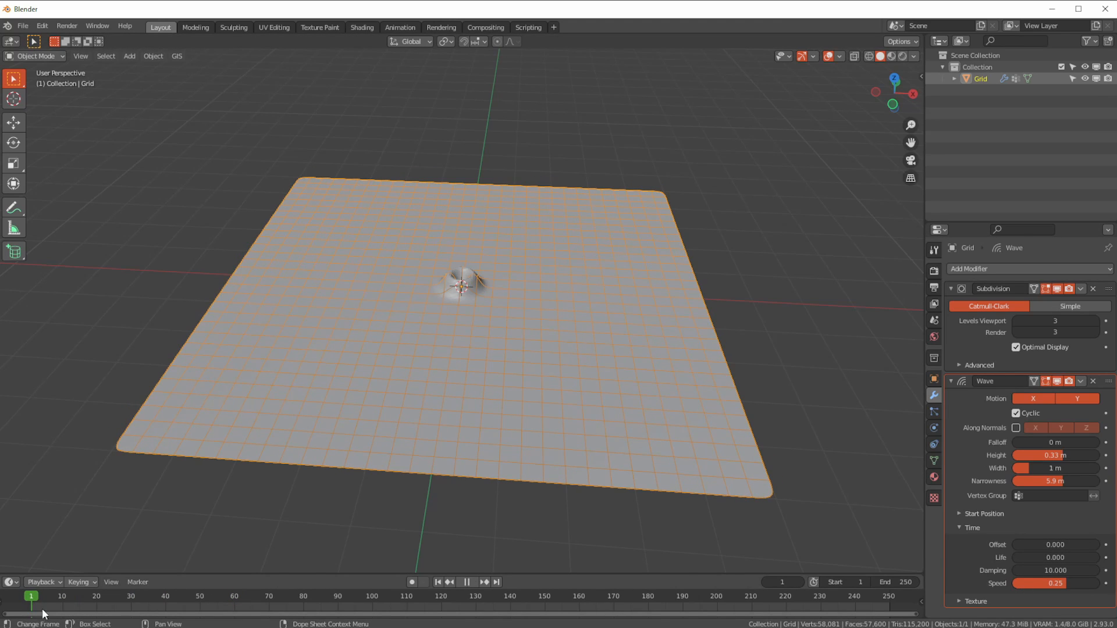
- Set the Wave modifier's time offset to 60 and play the animation to check when the wave starts
{"action": "left_click", "coordinate": [1043, 545]}
{"action": "type", "text": "6"}
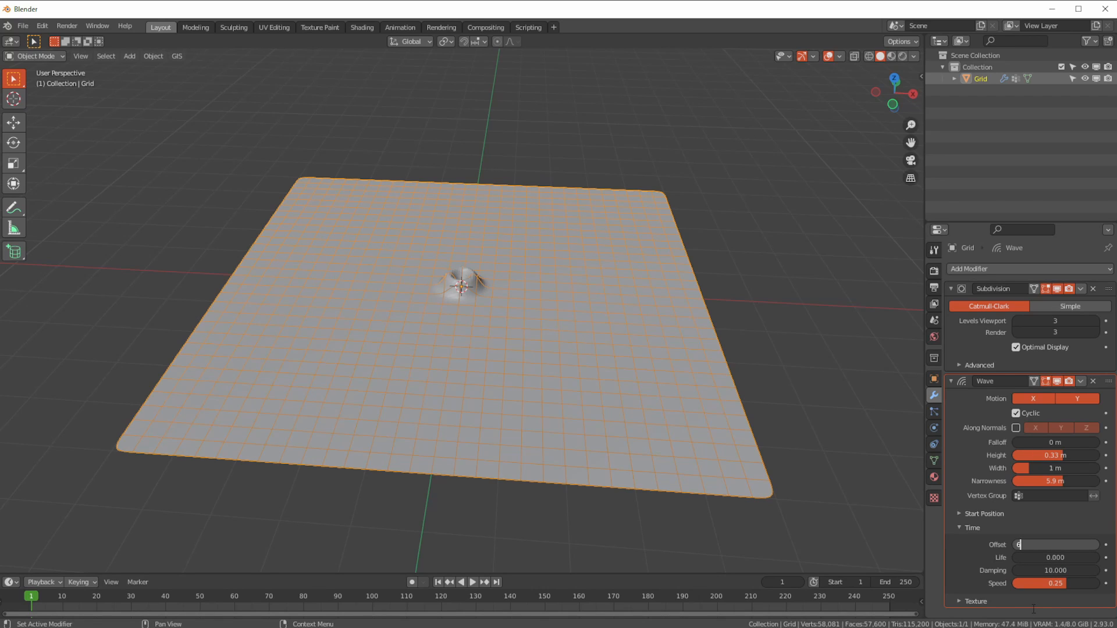
{"action": "type", "text": "0"}
{"action": "key", "text": "Return"}
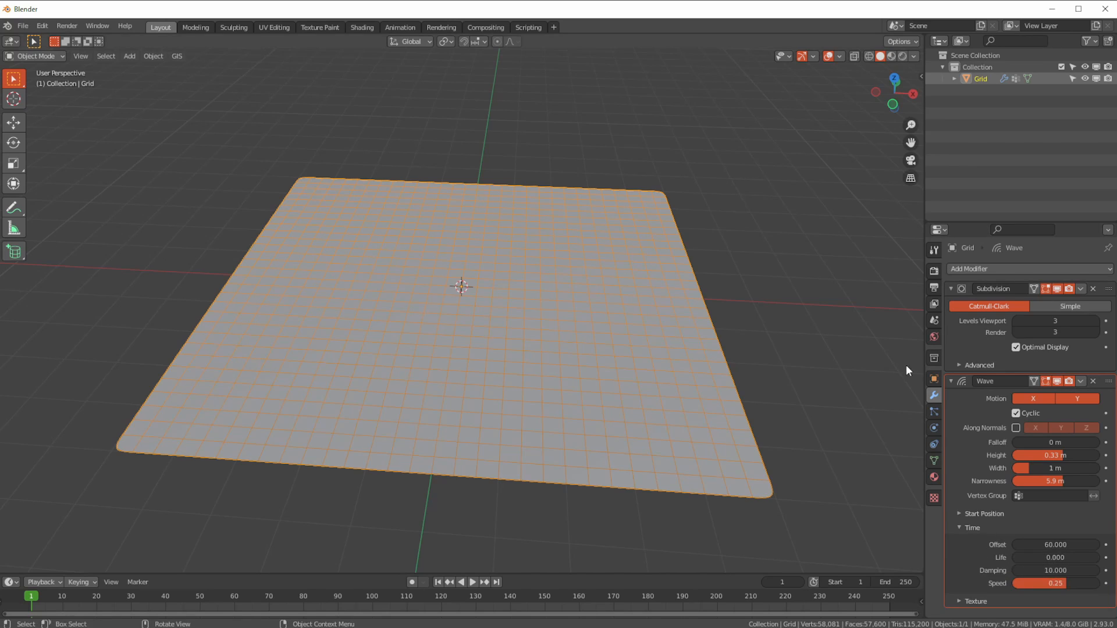
{"action": "left_click", "coordinate": [473, 582]}
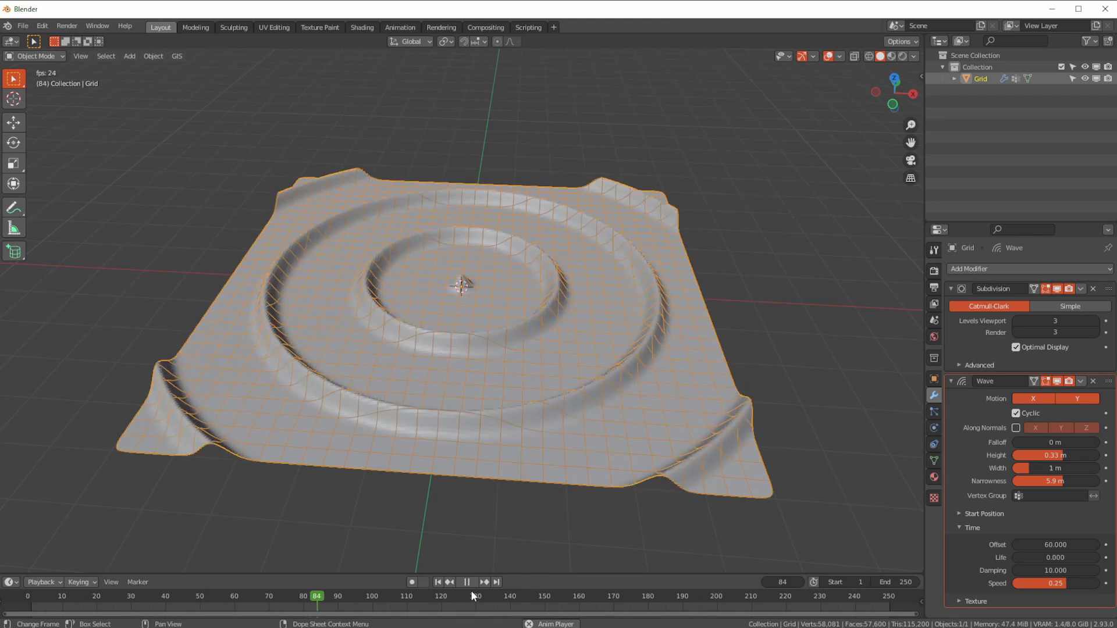
{"action": "left_click", "coordinate": [467, 581]}
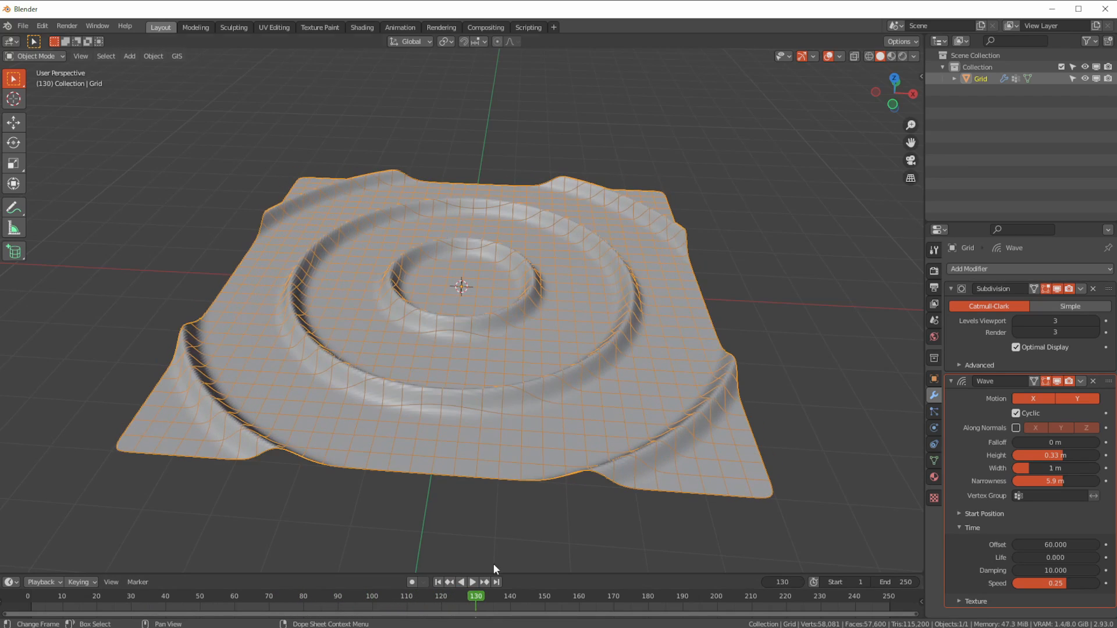
- Set the wave's height to 0.36 m and narrowness to 2.3 m, and replay it from the first frame
{"action": "left_click_drag", "start_coordinate": [1056, 480], "coordinate": [1054, 455]}
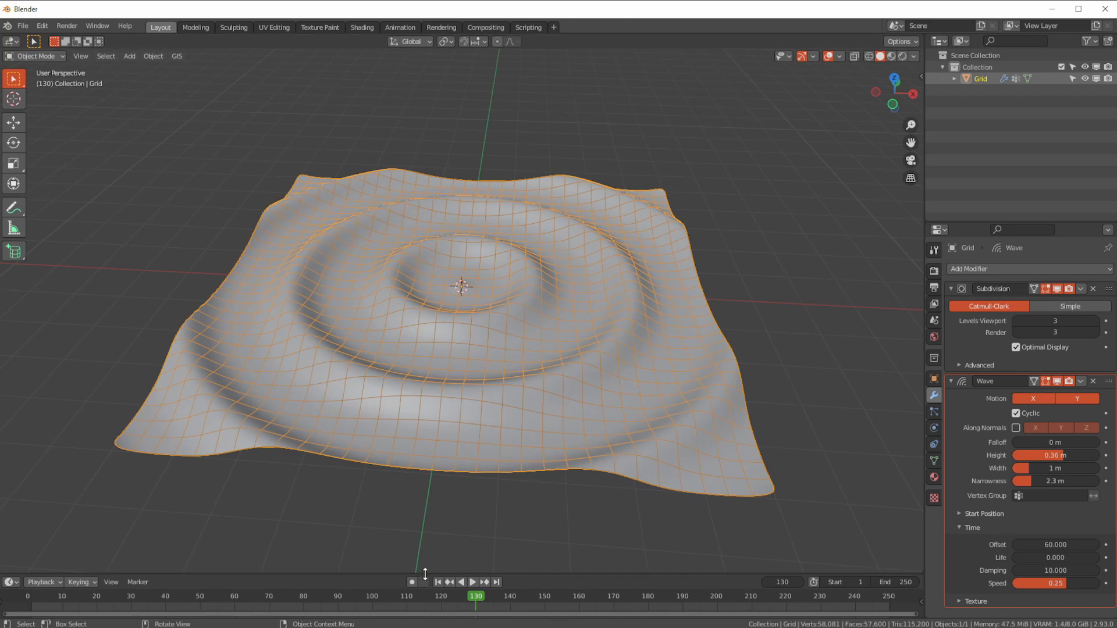
{"action": "left_click", "coordinate": [439, 585]}
{"action": "left_click", "coordinate": [473, 584]}
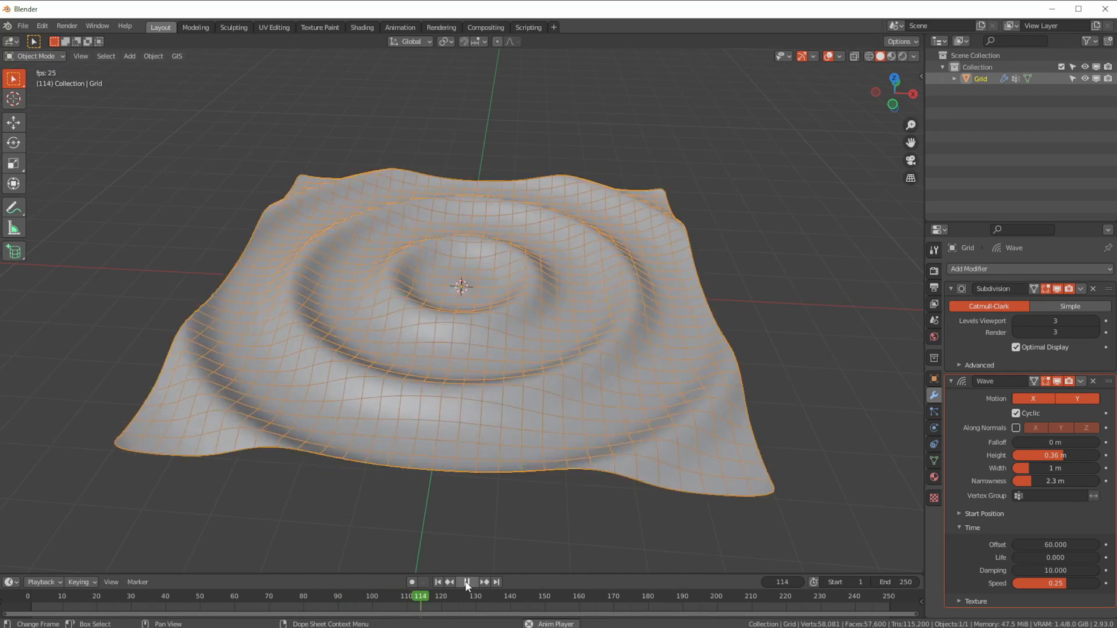
{"action": "left_click", "coordinate": [467, 582]}
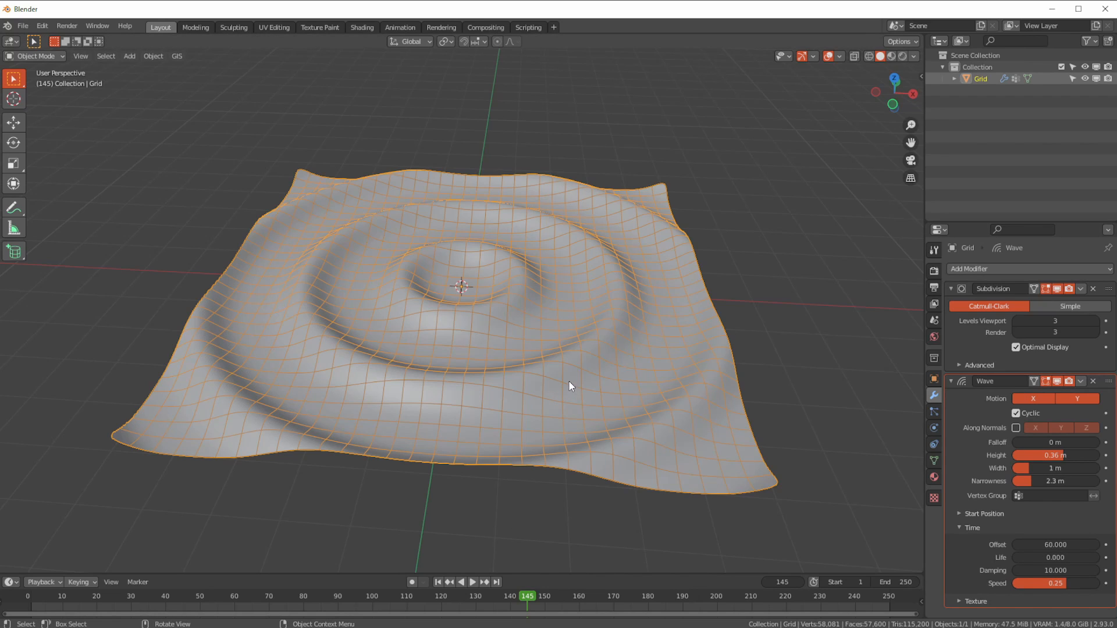
- Go to frame 60 and set the Wave modifier's offset to 50 and life to 25
{"action": "left_click_drag", "start_coordinate": [215, 601], "coordinate": [234, 600]}
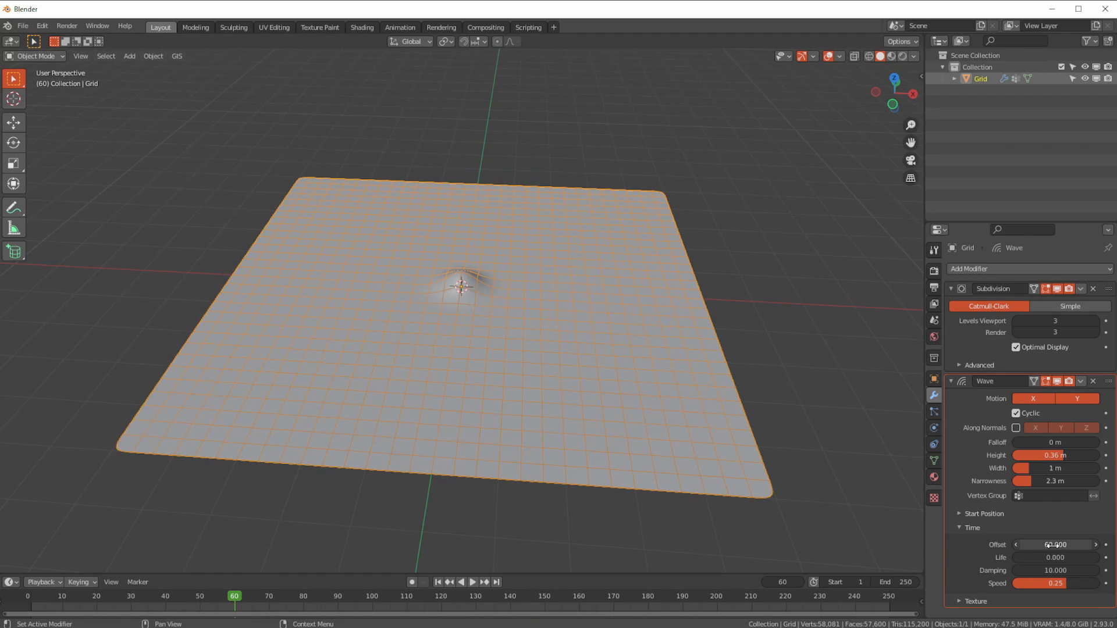
{"action": "left_click", "coordinate": [1020, 545]}
{"action": "type", "text": "50"}
{"action": "key", "text": "Return"}
{"action": "left_click", "coordinate": [1043, 558]}
{"action": "type", "text": "0.05"}
{"action": "key", "text": "Return"}
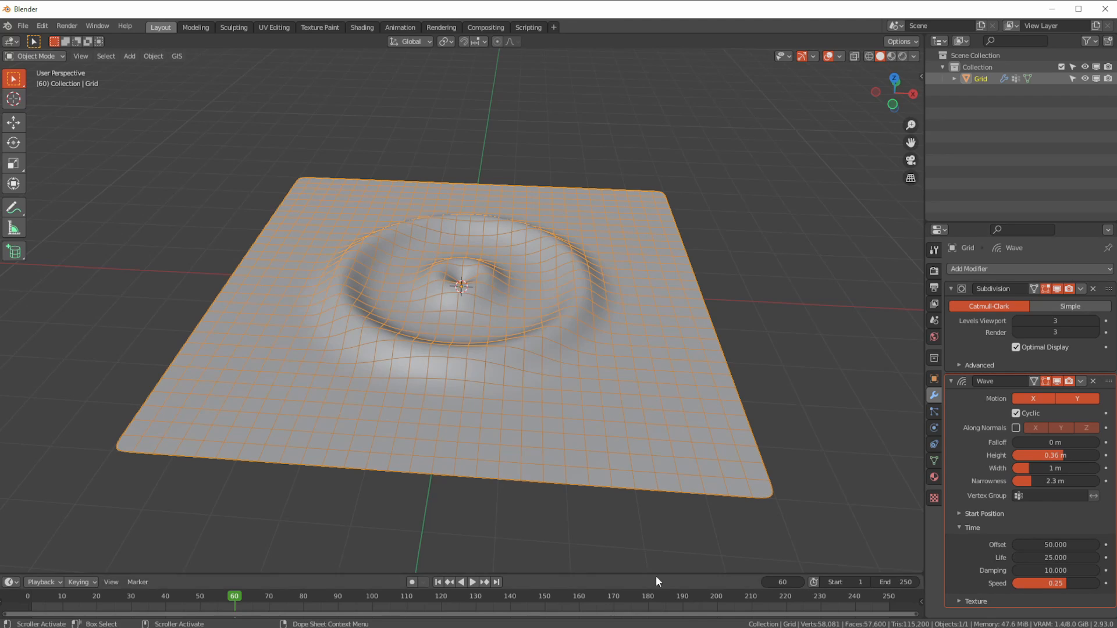
- Play the wave from the first frame and scrub the timeline to frame 83 to examine its limited life
{"action": "left_click", "coordinate": [438, 582]}
{"action": "left_click", "coordinate": [472, 582]}
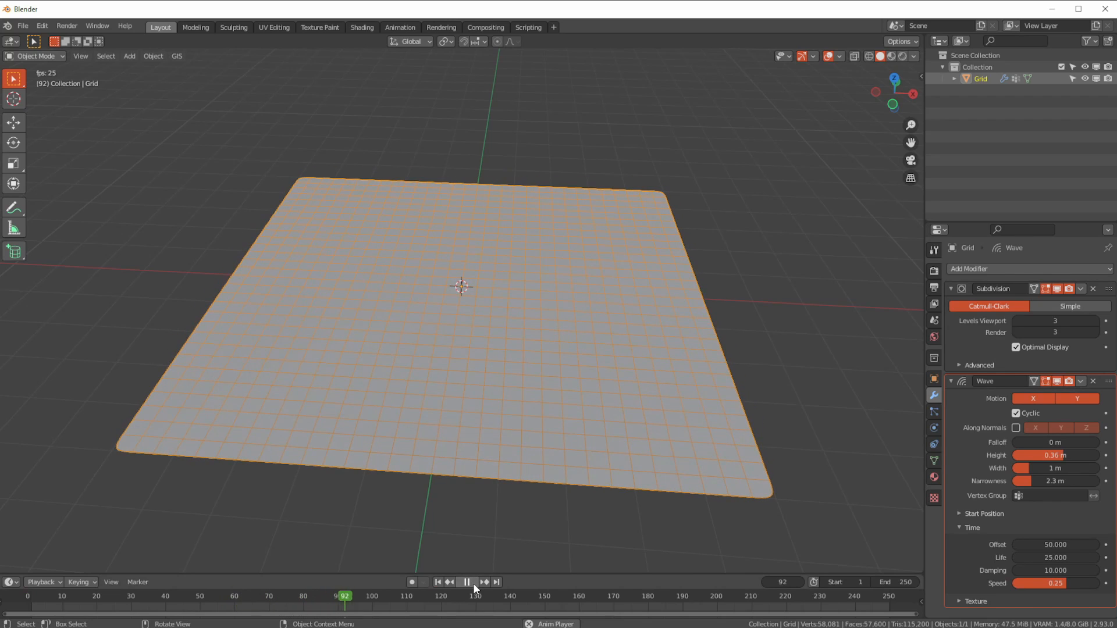
{"action": "mouse_move", "coordinate": [316, 607]}
{"action": "left_mouse_down"}
{"action": "mouse_move", "coordinate": [263, 602]}
{"action": "mouse_move", "coordinate": [324, 619]}
{"action": "left_mouse_up"}
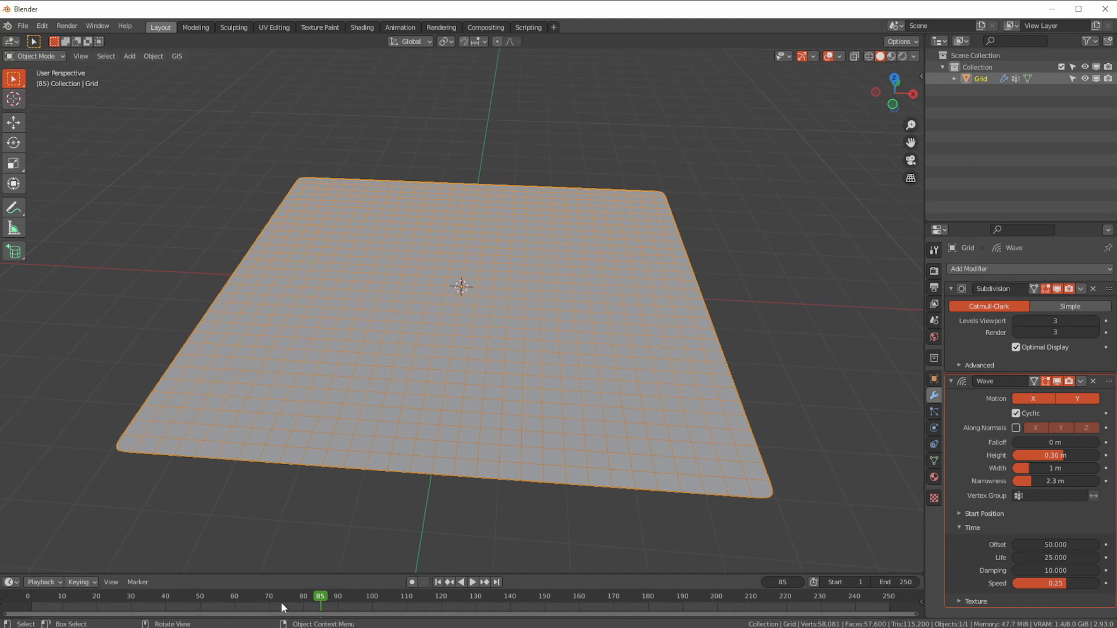
{"action": "left_click_drag", "start_coordinate": [177, 599], "coordinate": [314, 612]}
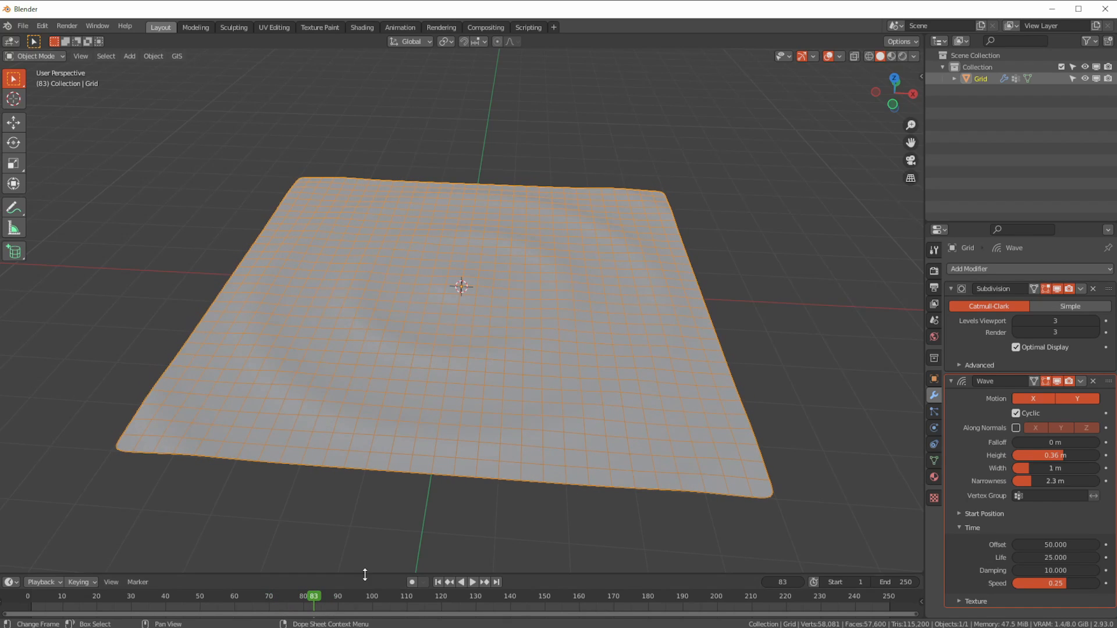
- Set the Wave modifier's damping to 25 and replay the animation to check how the wave fades out
{"action": "left_click", "coordinate": [1036, 571]}
{"action": "key", "text": "Return"}
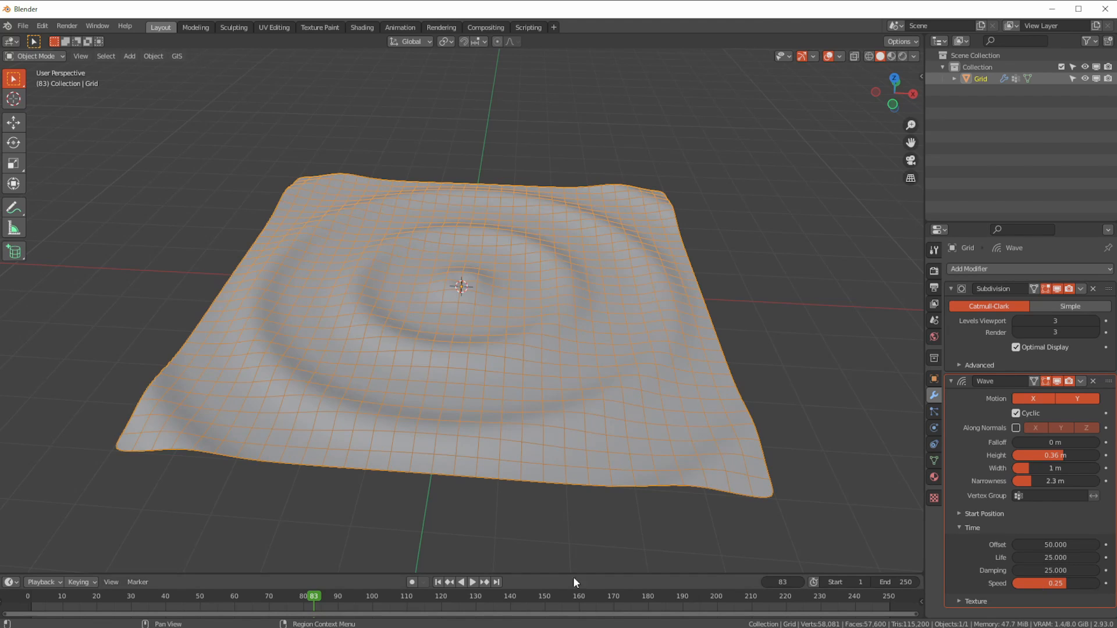
{"action": "left_click", "coordinate": [438, 583]}
{"action": "left_click", "coordinate": [376, 597]}
{"action": "key", "text": "space"}
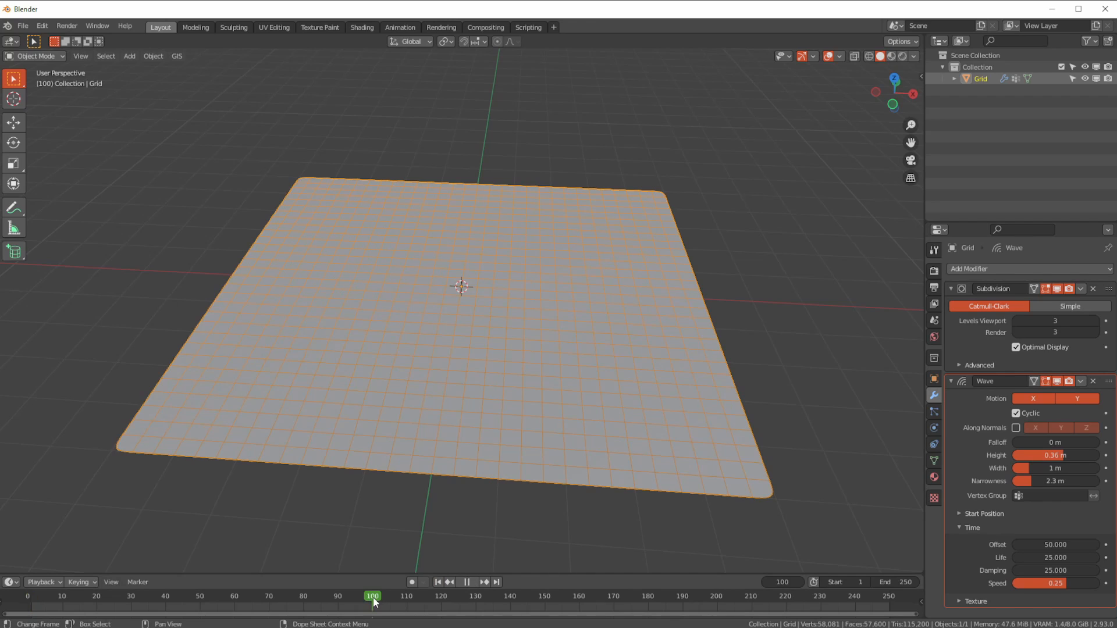
{"action": "key", "text": "space"}
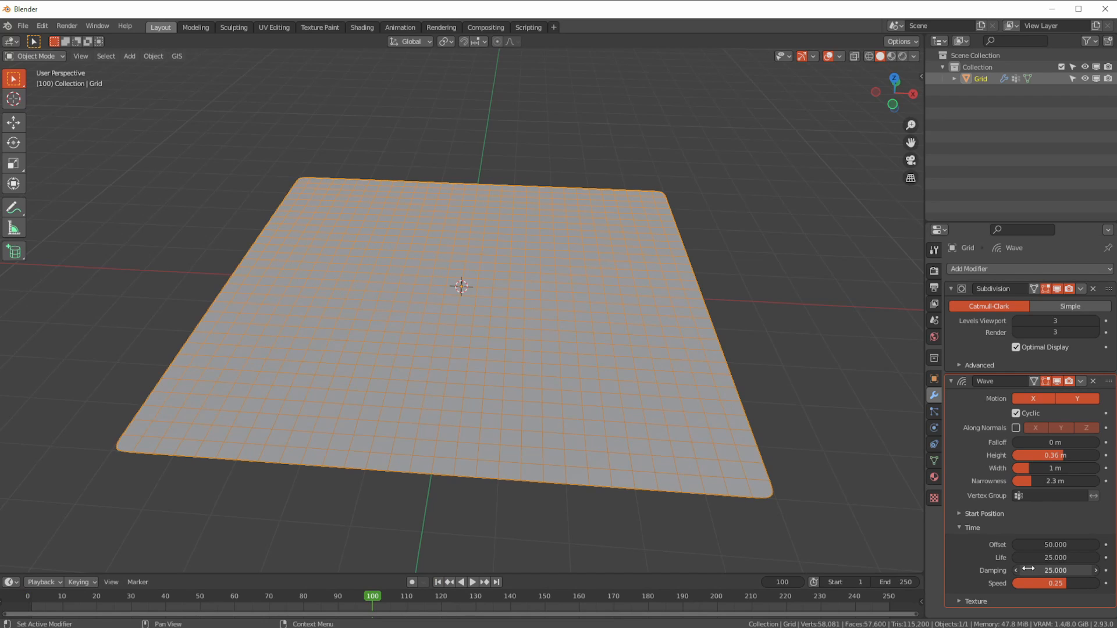
{"action": "left_click", "coordinate": [439, 583]}
{"action": "left_click", "coordinate": [473, 583]}
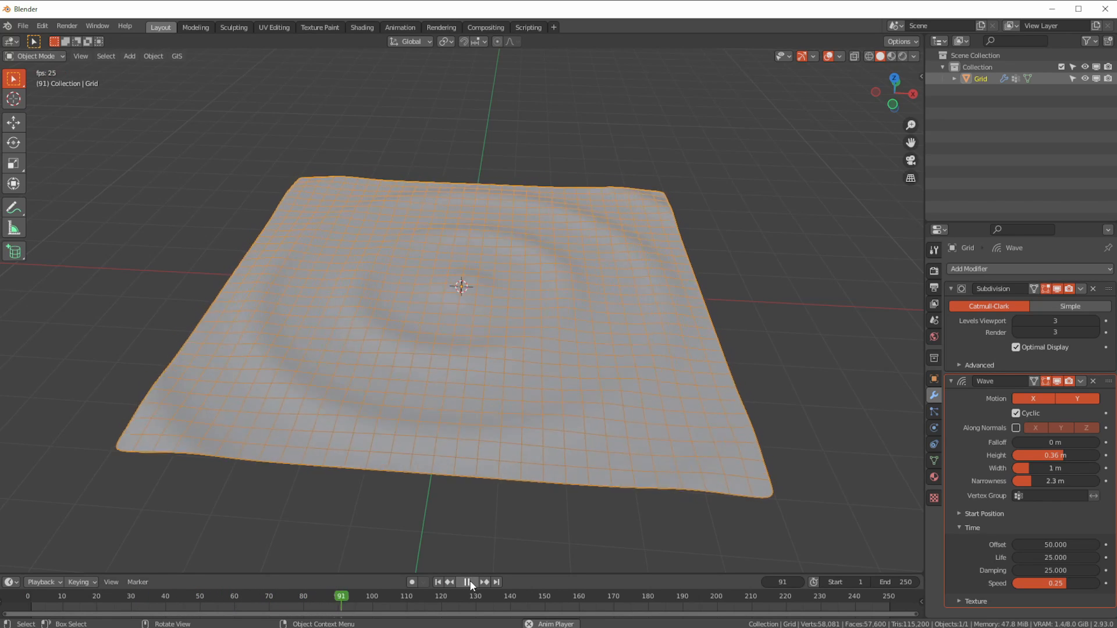
{"action": "left_click", "coordinate": [469, 582]}
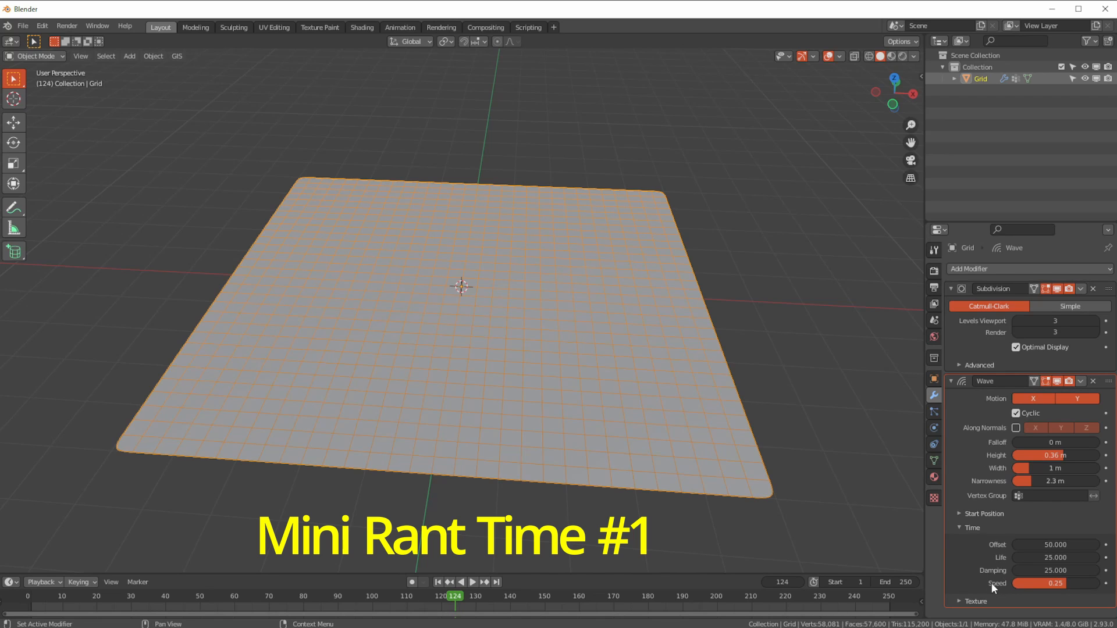
- Preview the wave up to frame 73, set its speed to 0.53, and replay it from the first frame
{"action": "left_click", "coordinate": [127, 605]}
{"action": "key", "text": "space"}
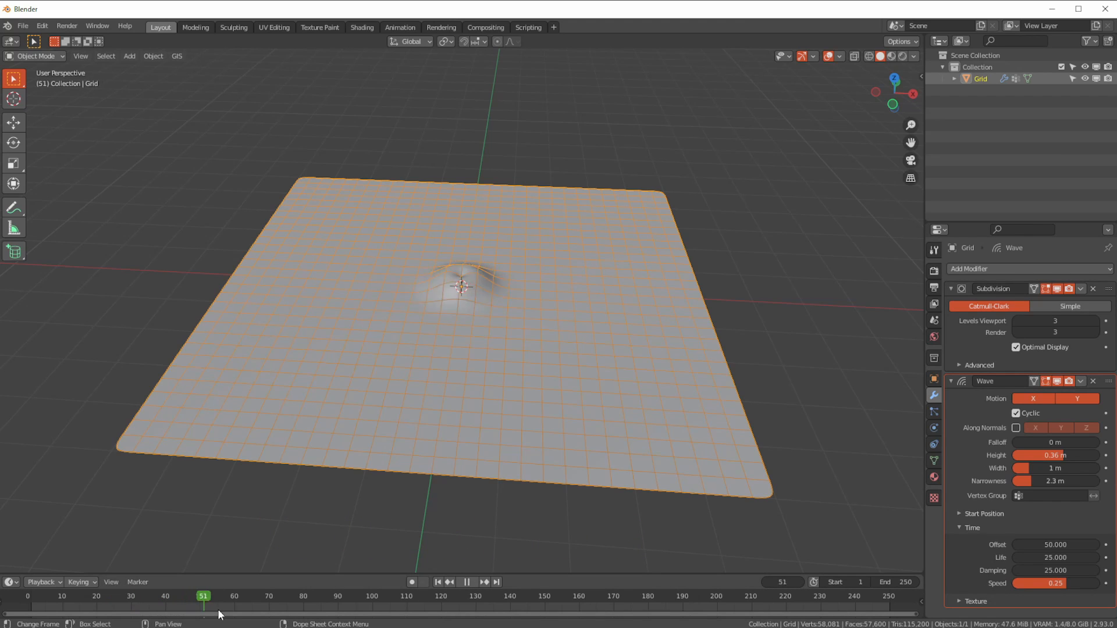
{"action": "key", "text": "space"}
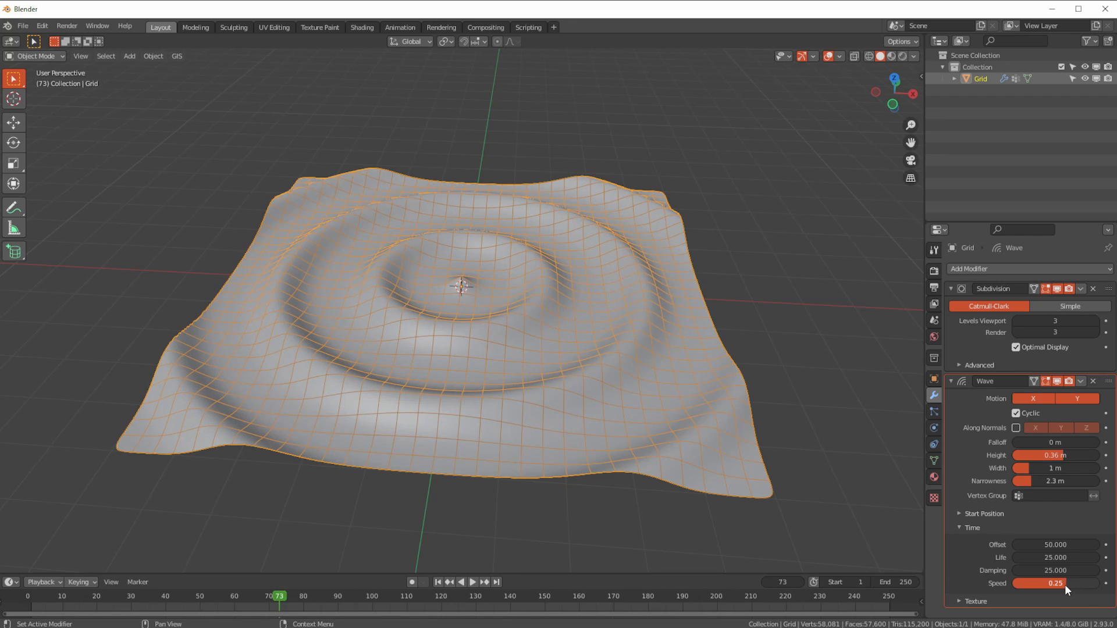
{"action": "left_click_drag", "start_coordinate": [1069, 584], "coordinate": [1083, 583]}
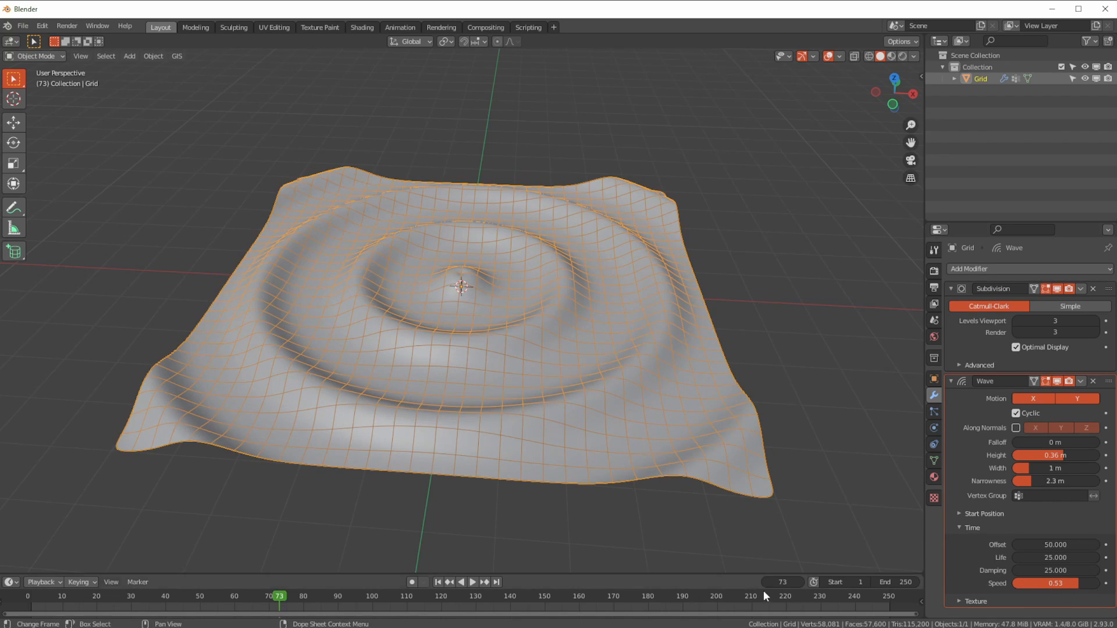
{"action": "left_click", "coordinate": [439, 583]}
{"action": "left_click", "coordinate": [472, 582]}
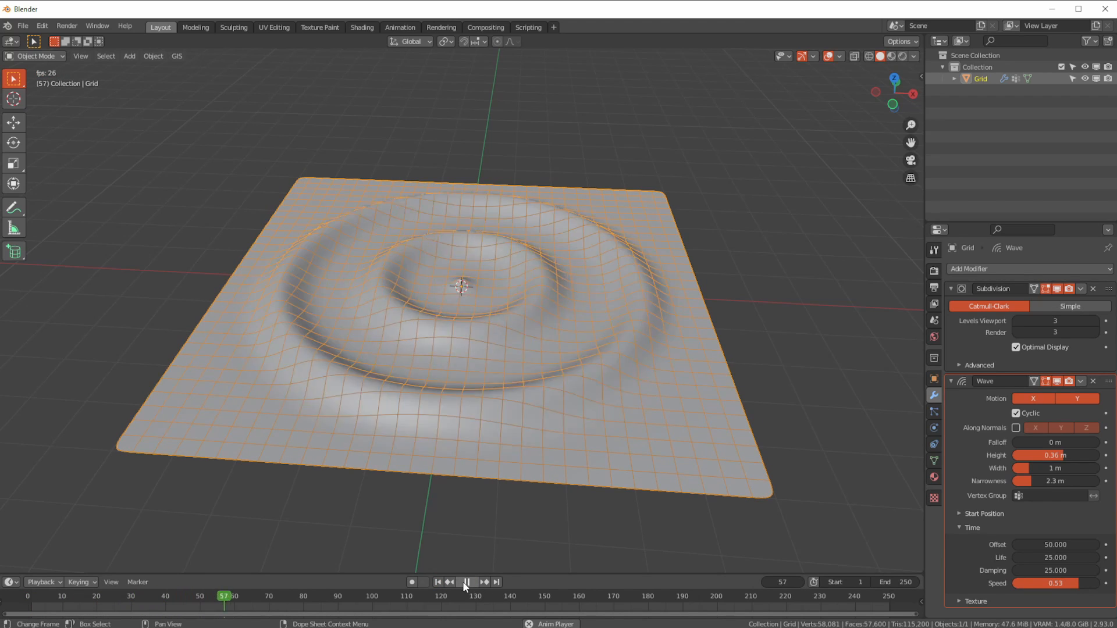
{"action": "left_click", "coordinate": [465, 582]}
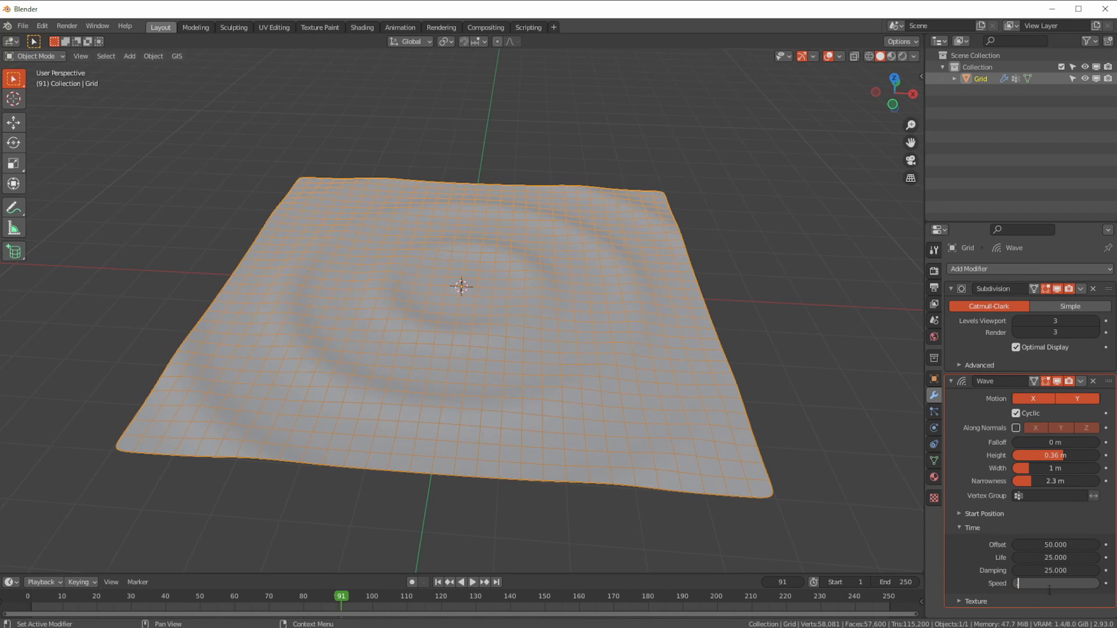
- Set the wave's speed to 0.20, replay it from the first frame, and scrub to frame 76
{"action": "key", "text": "Return"}
{"action": "left_click", "coordinate": [439, 582]}
{"action": "left_click", "coordinate": [473, 582]}
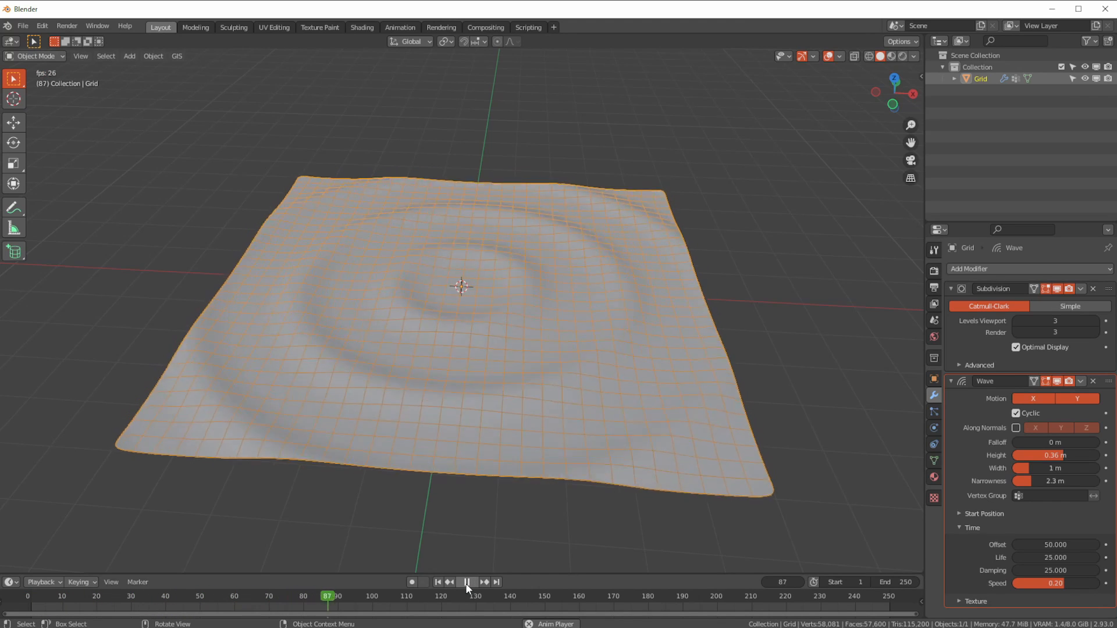
{"action": "left_click", "coordinate": [466, 583]}
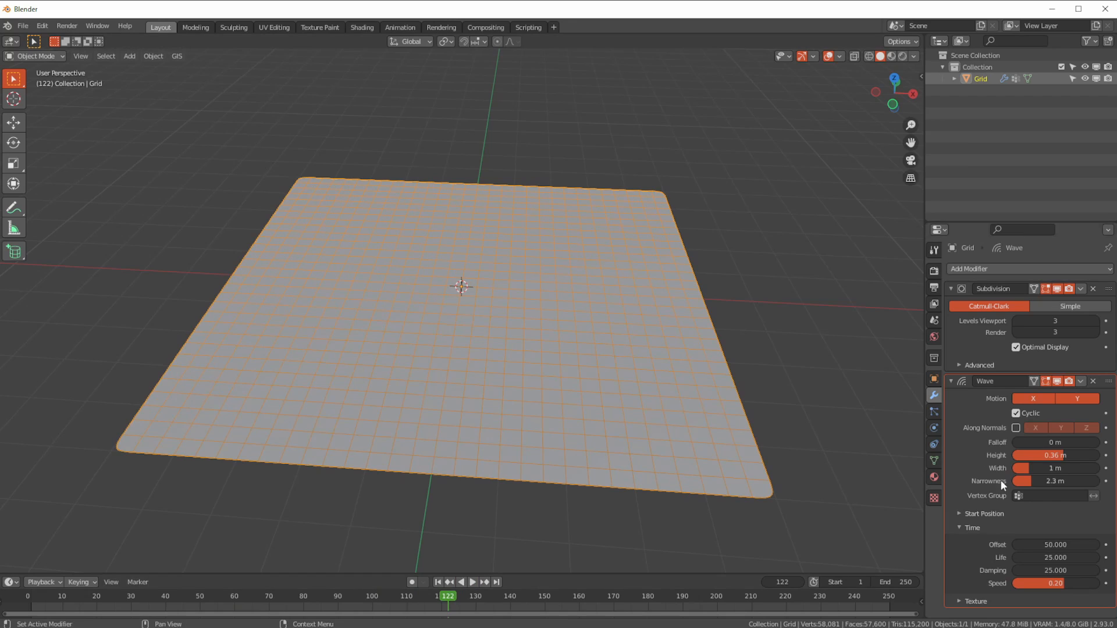
{"action": "left_click_drag", "start_coordinate": [192, 598], "coordinate": [289, 597]}
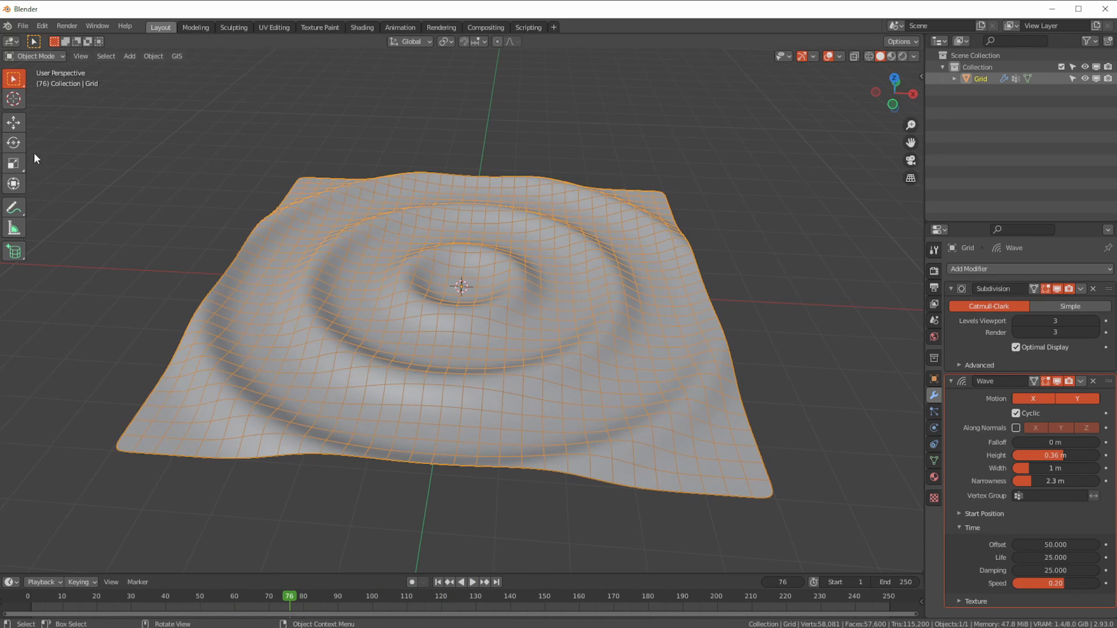
- Scale the whole grid up uniformly by about 1.149 with the Scale tool
{"action": "left_click", "coordinate": [13, 163]}
{"action": "left_click_drag", "start_coordinate": [485, 294], "coordinate": [473, 316]}
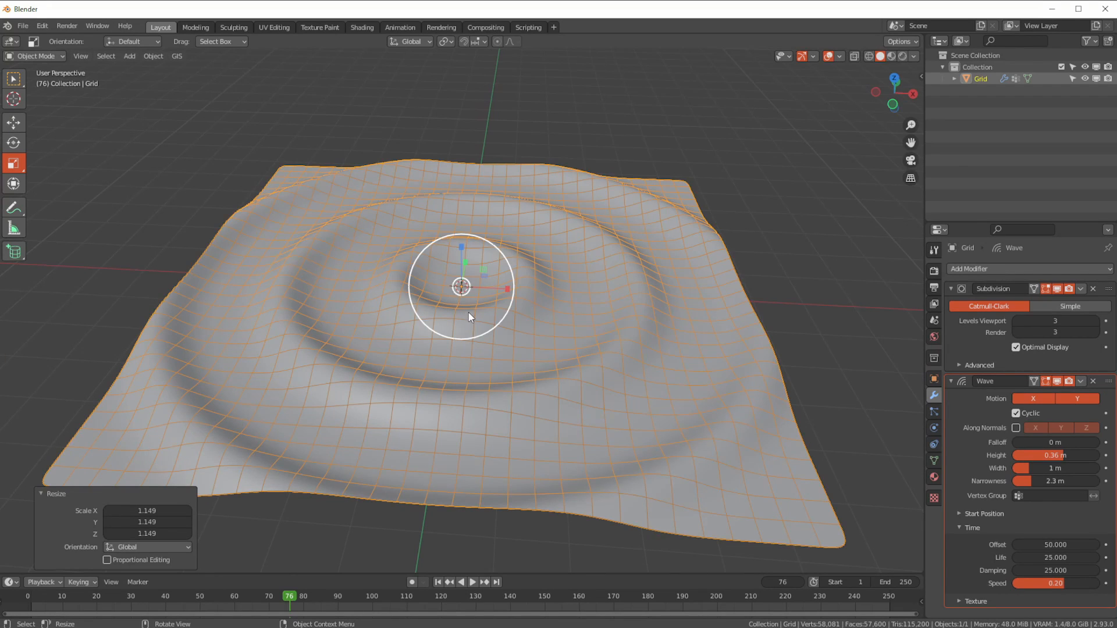
- Undo the object-level scaling, and scale the grid's entire mesh up by about 1.318 in Edit Mode
{"action": "key", "text": "ctrl+z"}
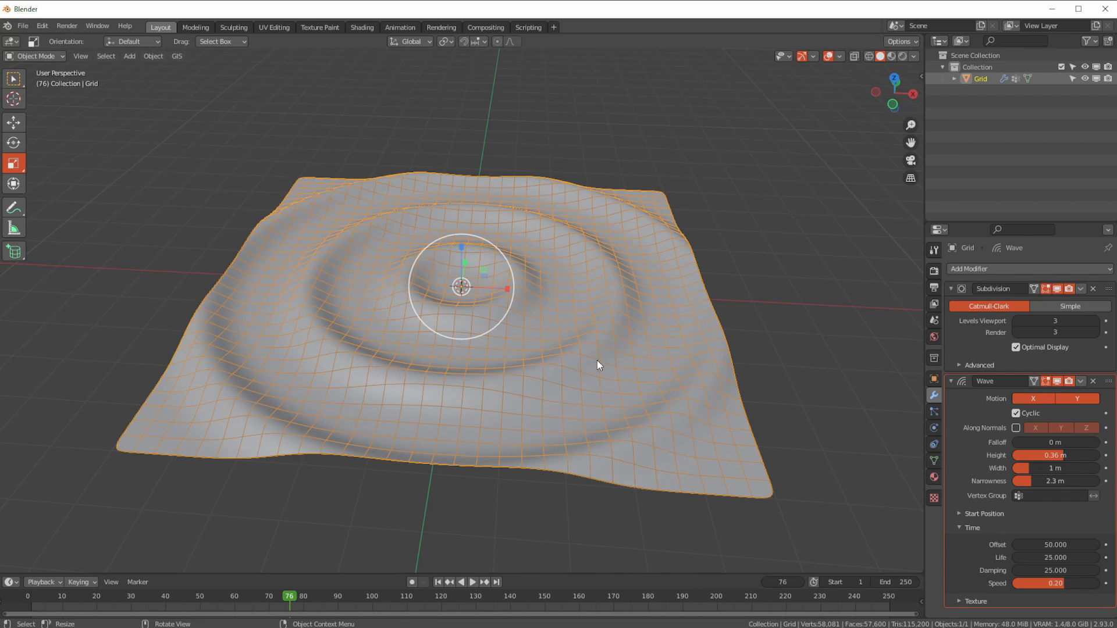
{"action": "left_click", "coordinate": [33, 56]}
{"action": "left_click", "coordinate": [33, 81]}
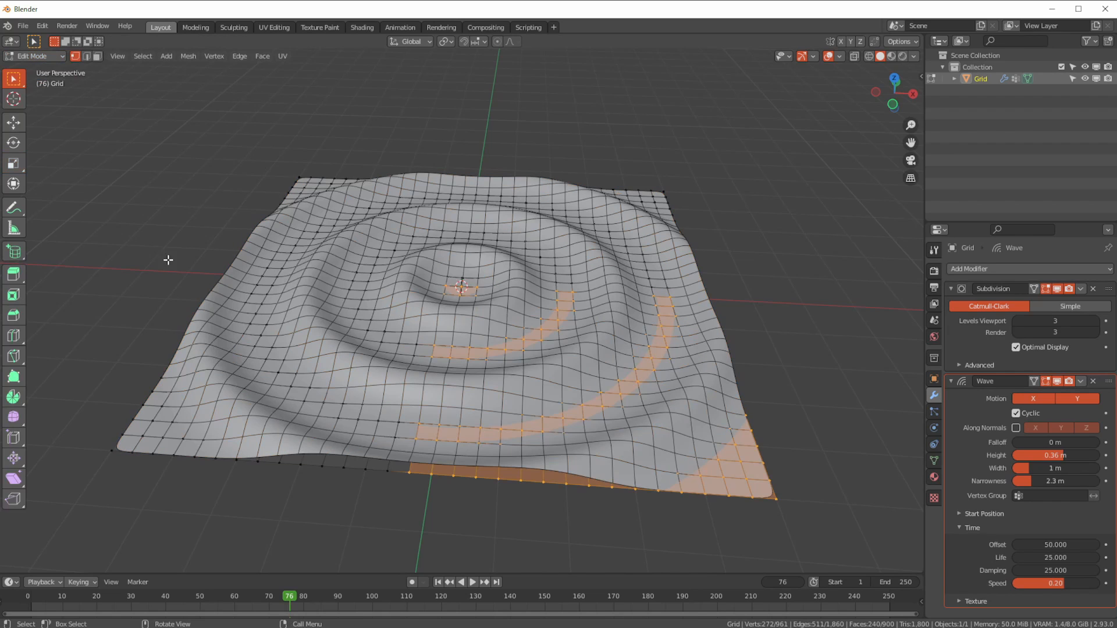
{"action": "key", "text": "a"}
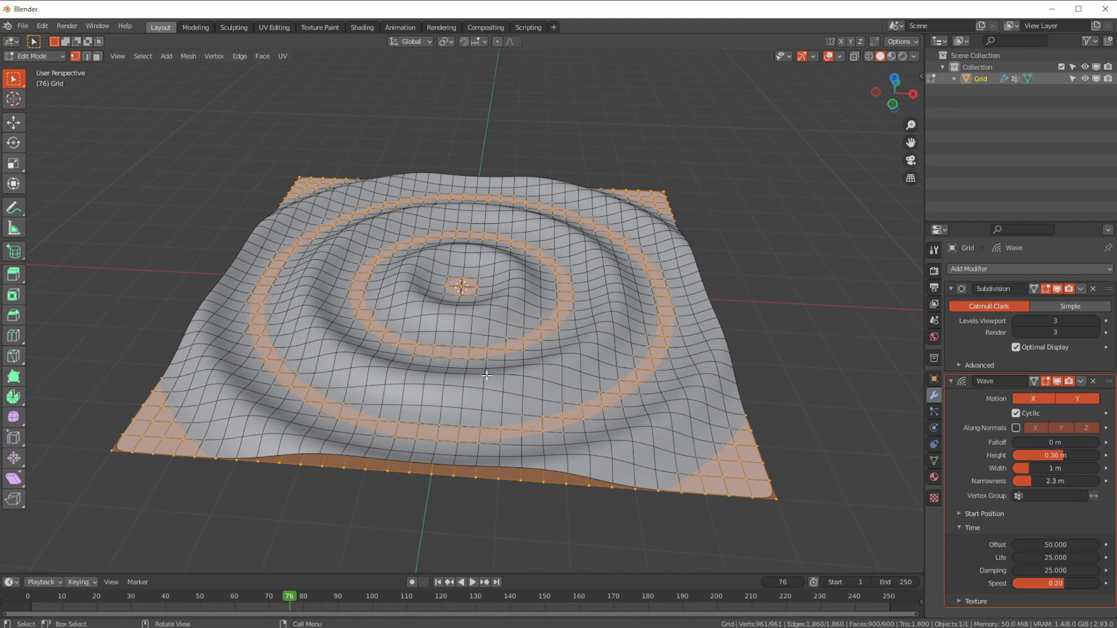
{"action": "key", "text": "s"}
{"action": "left_click", "coordinate": [533, 394]}
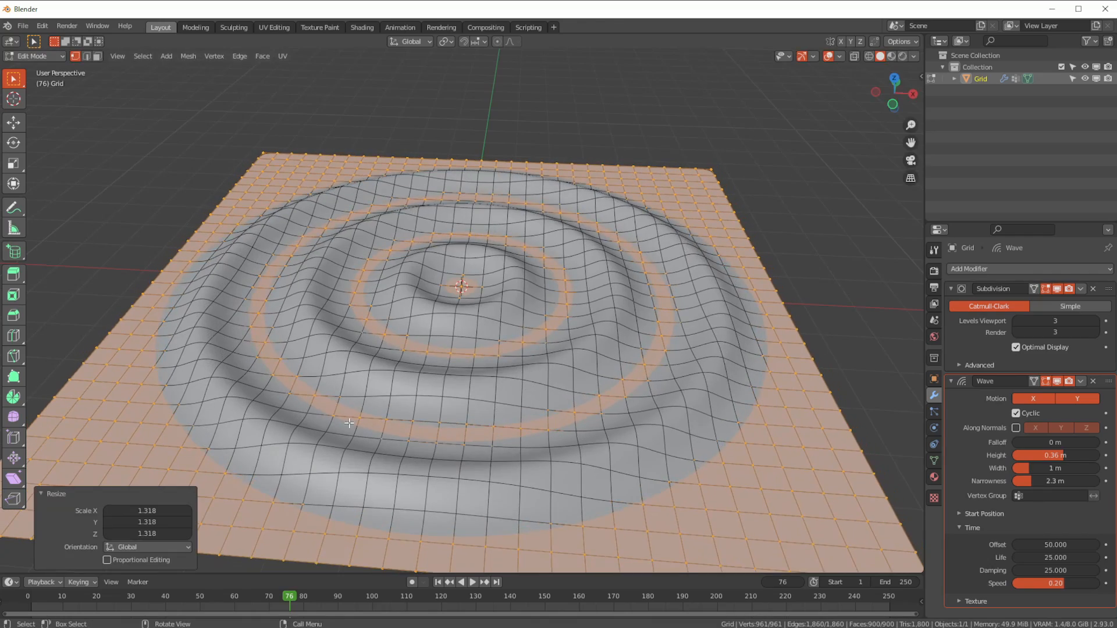
- Return the grid to Object Mode, raise the wave's height to 0.47 m, and scrub the animation to frame 81
{"action": "left_click_drag", "start_coordinate": [130, 597], "coordinate": [297, 599]}
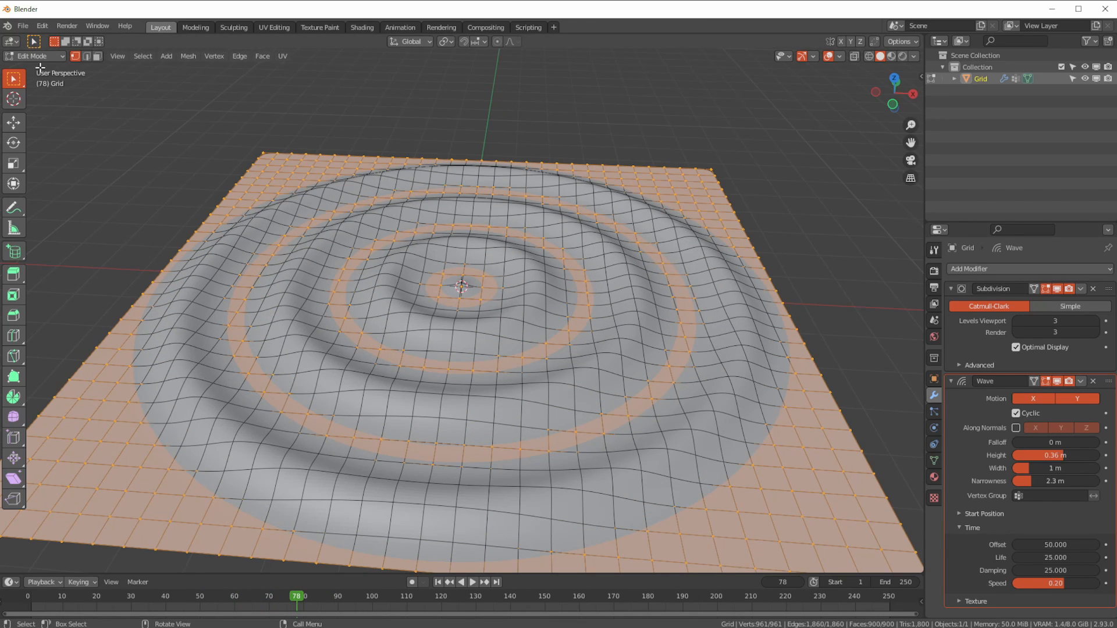
{"action": "left_click", "coordinate": [37, 57]}
{"action": "left_click", "coordinate": [36, 71]}
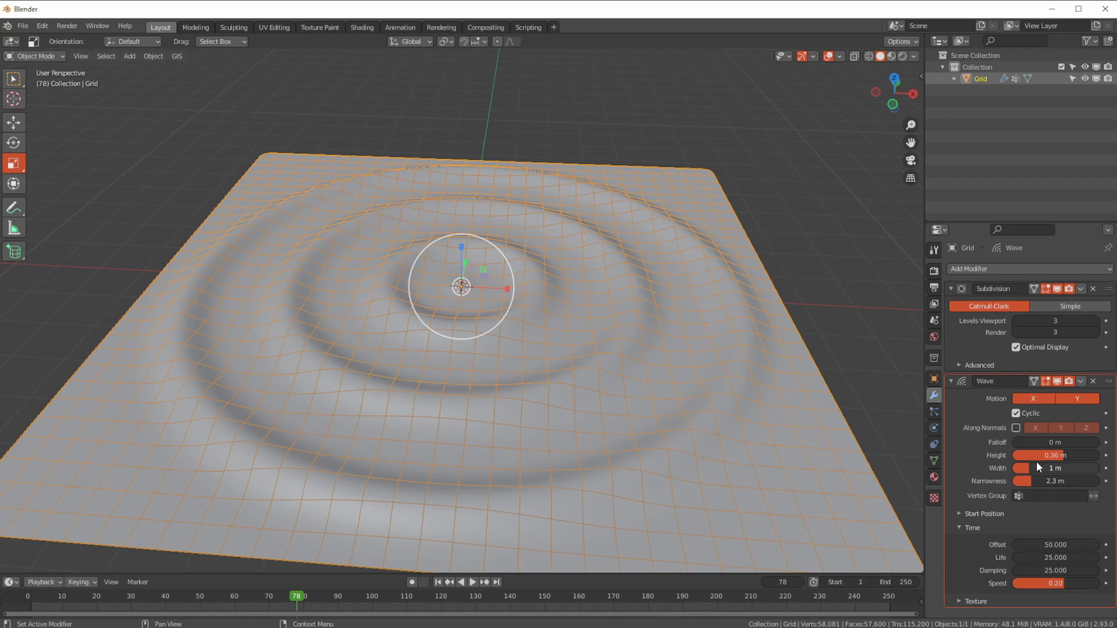
{"action": "mouse_move", "coordinate": [1064, 456]}
{"action": "left_mouse_down"}
{"action": "mouse_move", "coordinate": [1051, 456]}
{"action": "mouse_move", "coordinate": [1060, 454]}
{"action": "left_mouse_up"}
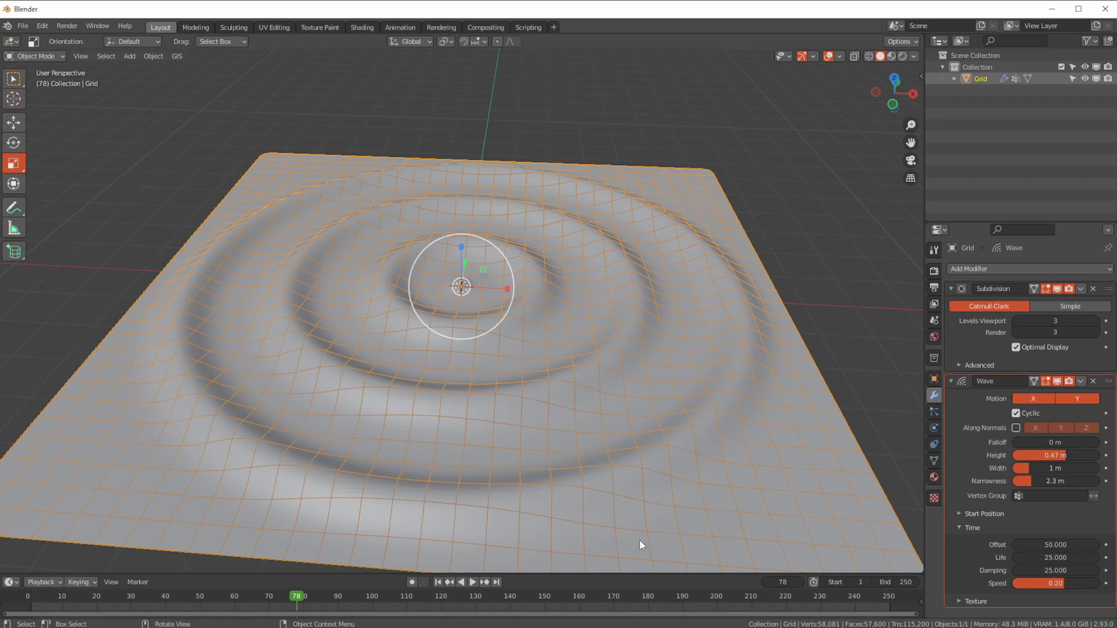
{"action": "left_click_drag", "start_coordinate": [276, 597], "coordinate": [308, 619]}
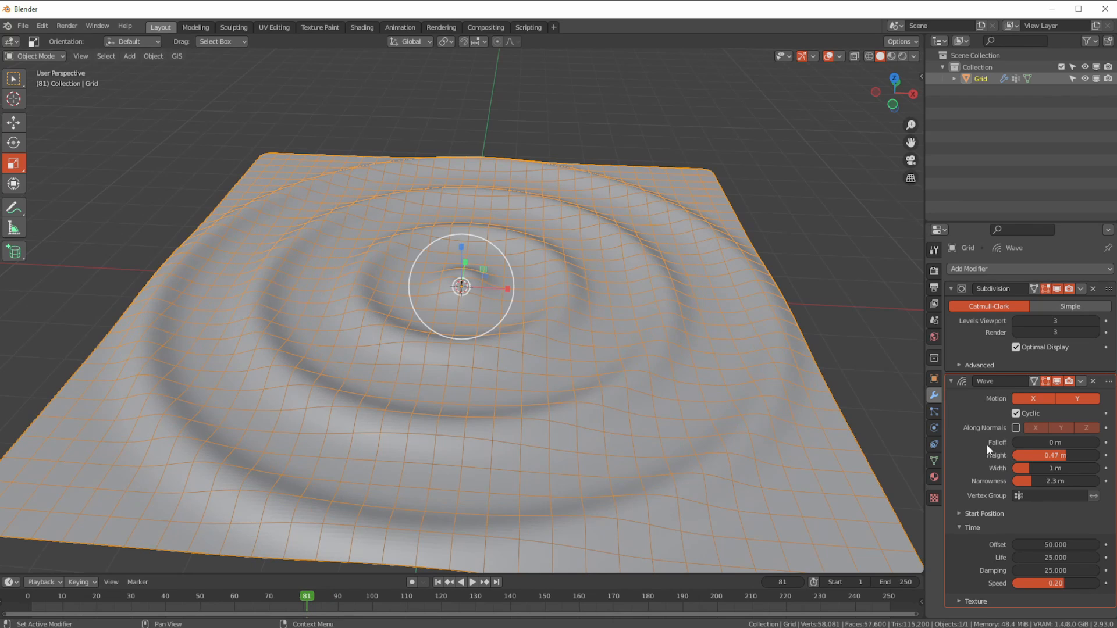
- Raise the wave's falloff from zero in 1 m increments up to 8 m
{"action": "left_click_drag", "start_coordinate": [1018, 443], "coordinate": [1007, 444]}
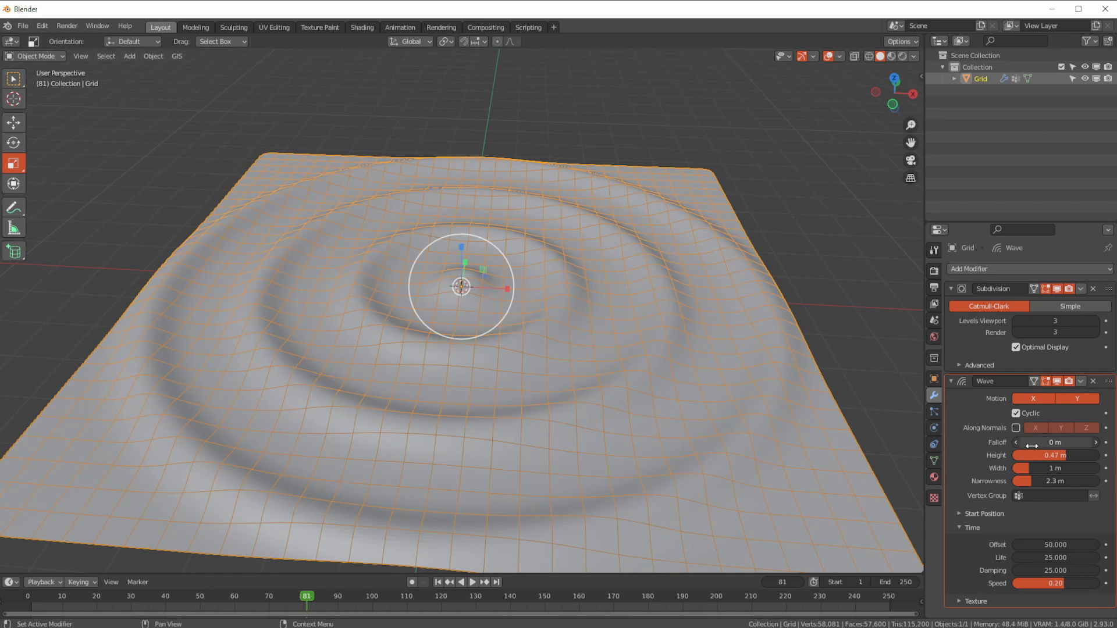
{"action": "left_click_drag", "start_coordinate": [1030, 444], "coordinate": [1036, 443]}
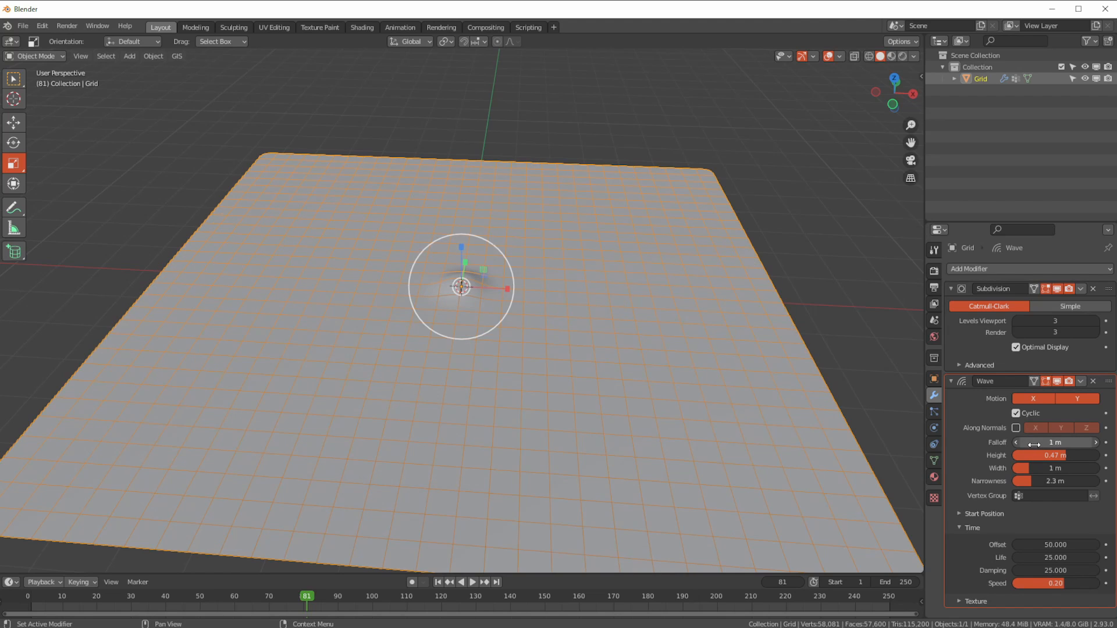
{"action": "left_click", "coordinate": [1096, 443]}
{"action": "left_click", "coordinate": [1095, 443]}
{"action": "left_click", "coordinate": [1096, 443]}
{"action": "left_click", "coordinate": [1096, 442]}
{"action": "left_click", "coordinate": [1096, 443]}
{"action": "left_click", "coordinate": [1095, 442]}
{"action": "left_click", "coordinate": [1096, 443]}
{"action": "mouse_move", "coordinate": [1039, 444]}
{"action": "left_mouse_down"}
{"action": "mouse_move", "coordinate": [1023, 443]}
{"action": "mouse_move", "coordinate": [1034, 447]}
{"action": "left_mouse_up"}
- Set the wave's falloff to 10 m and scrub the animation to frame 82
{"action": "double_click", "coordinate": [1074, 443]}
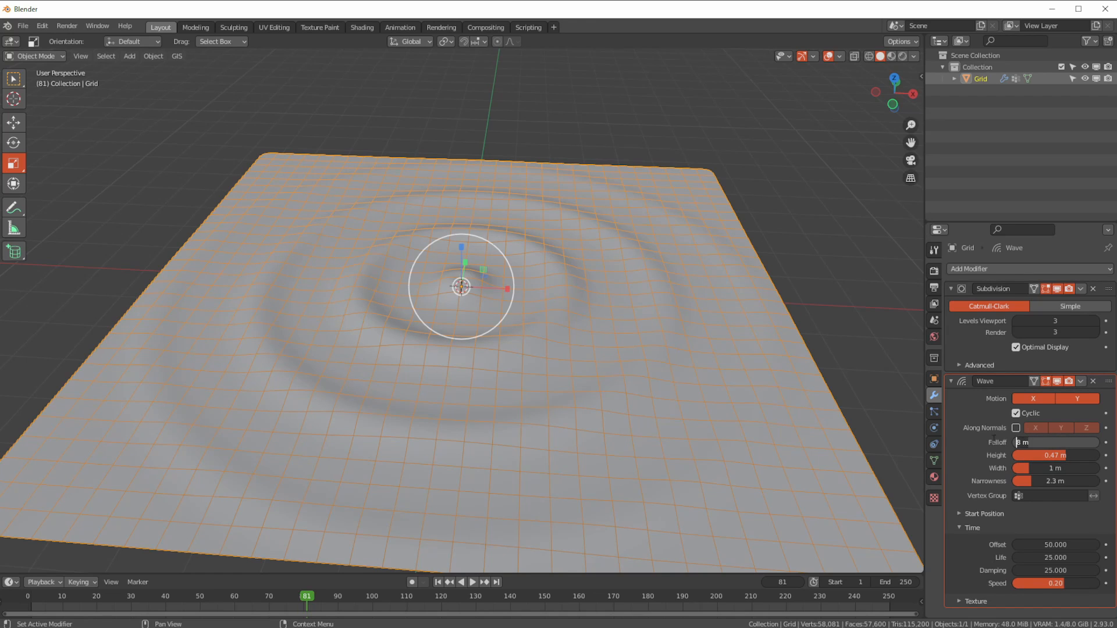
{"action": "type", "text": "10"}
{"action": "key", "text": "Return"}
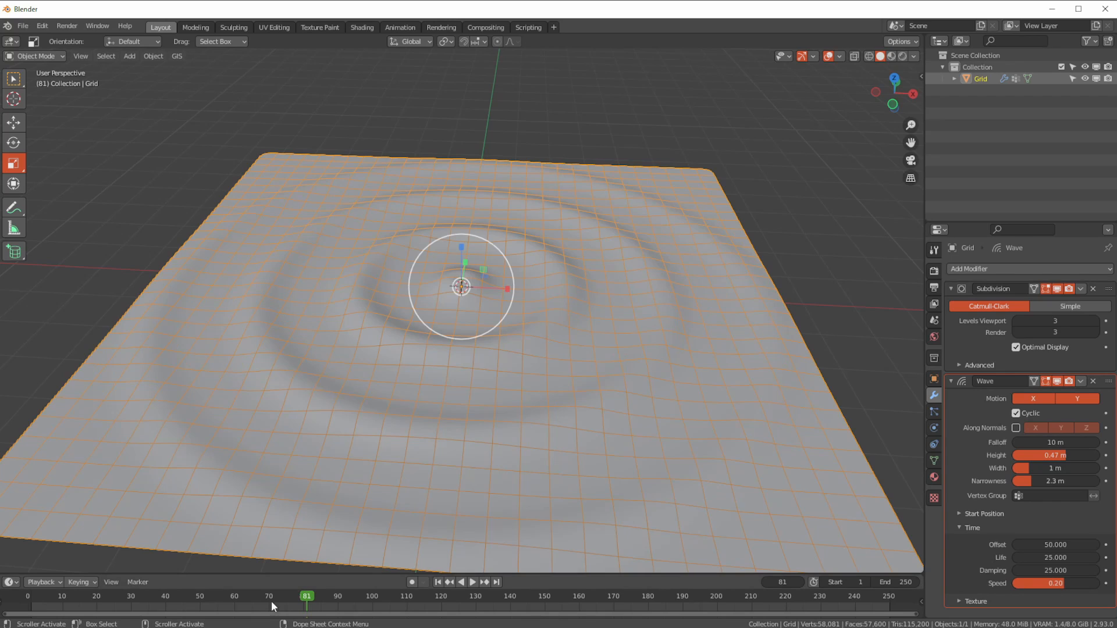
{"action": "left_click", "coordinate": [141, 599]}
{"action": "key", "text": "space"}
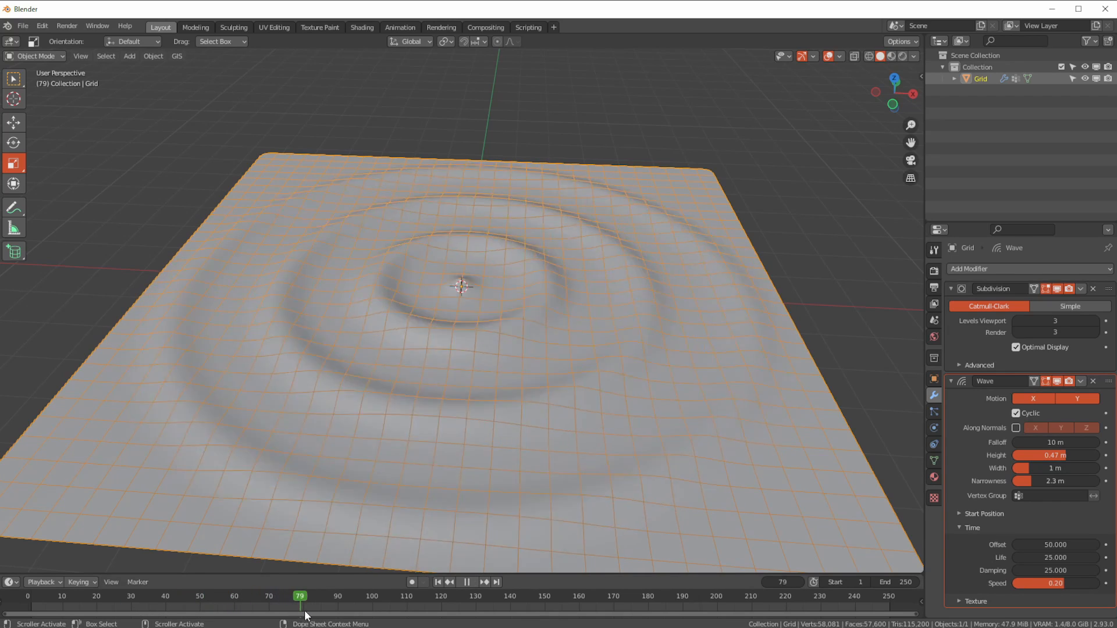
{"action": "left_click_drag", "start_coordinate": [317, 614], "coordinate": [311, 614]}
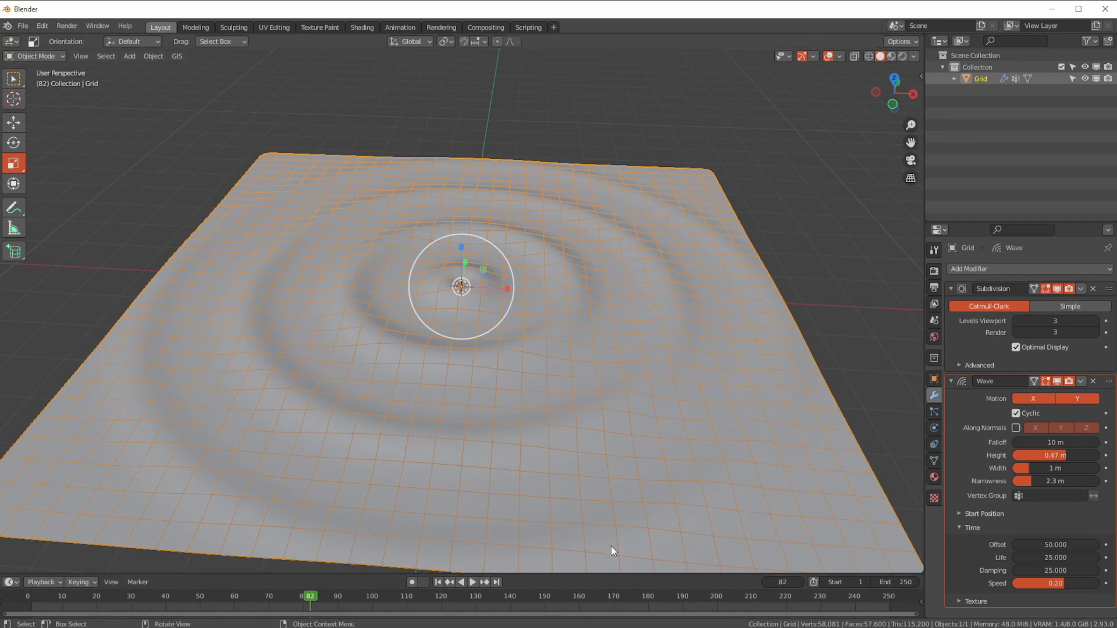
- Set the wave's falloff to 9 m and replay the animation from the first frame
{"action": "left_click", "coordinate": [1030, 442]}
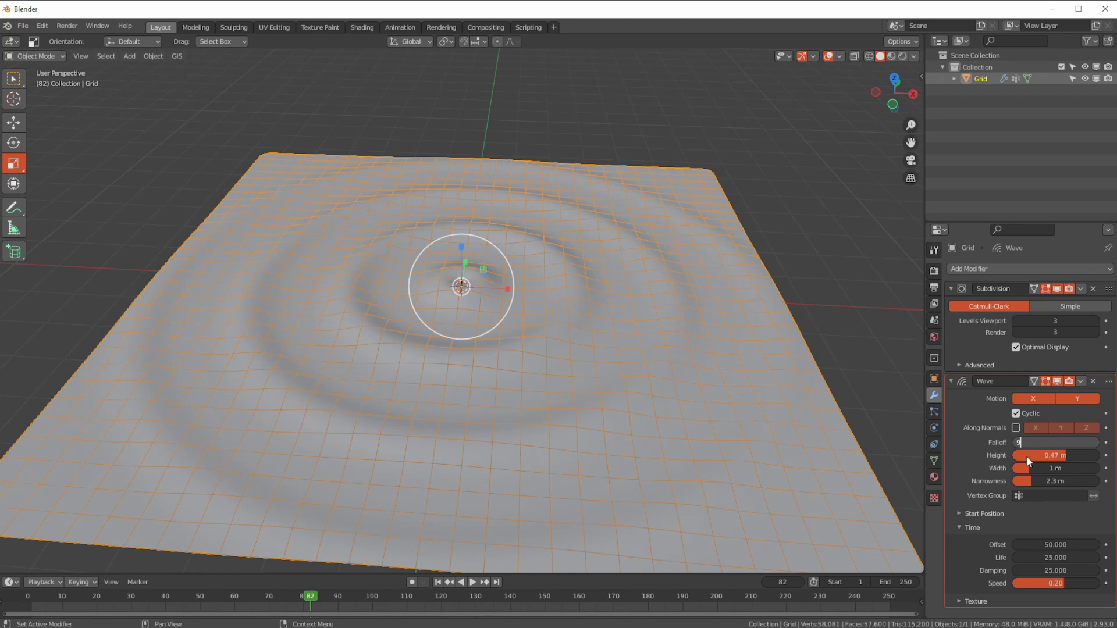
{"action": "type", "text": "9"}
{"action": "key", "text": "Return"}
{"action": "left_click_drag", "start_coordinate": [60, 595], "coordinate": [227, 605]}
{"action": "left_click", "coordinate": [438, 583]}
{"action": "left_click", "coordinate": [472, 583]}
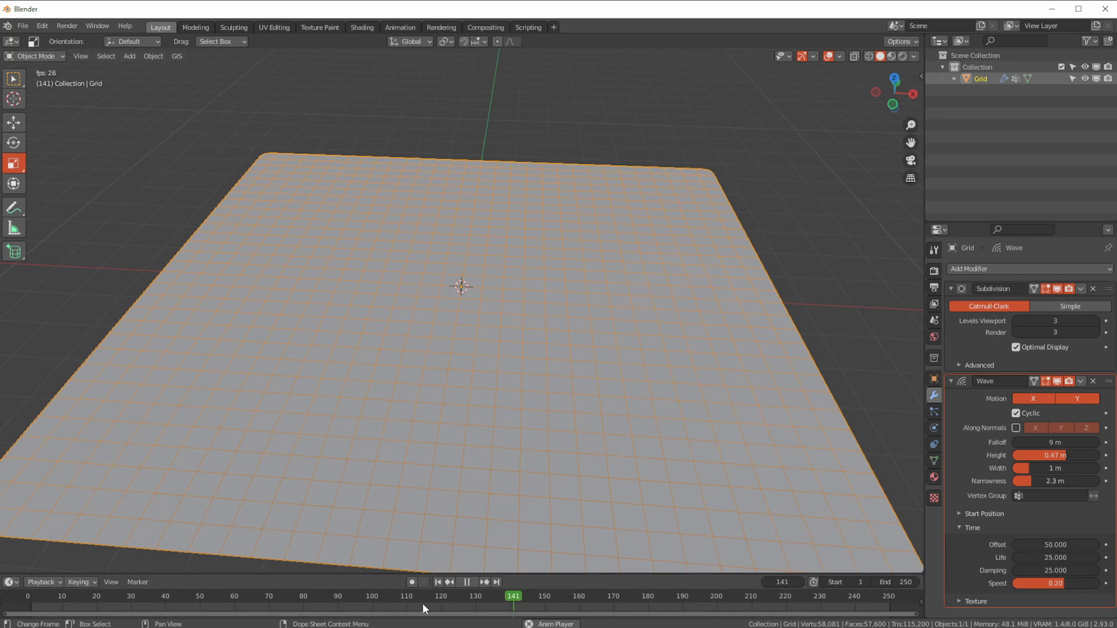
{"action": "left_click", "coordinate": [439, 582]}
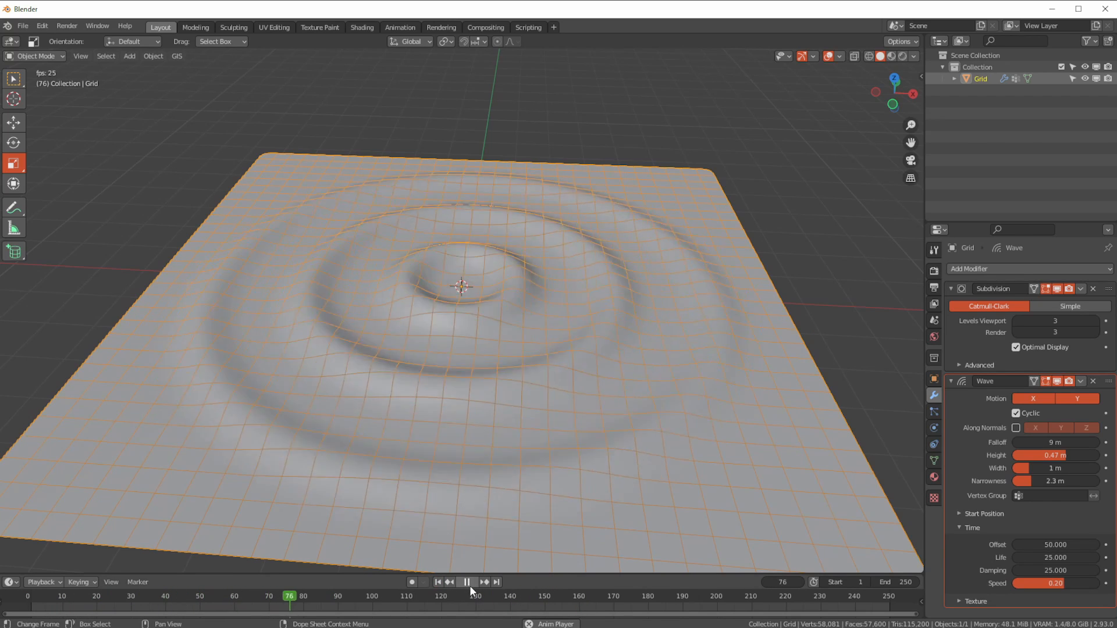
{"action": "left_click", "coordinate": [467, 582]}
- At frame 71, set the wave's width to 0.5 m, narrowness to 3.7 m and height to 0.23 m
{"action": "middle_click_drag", "start_coordinate": [527, 309], "coordinate": [431, 388]}
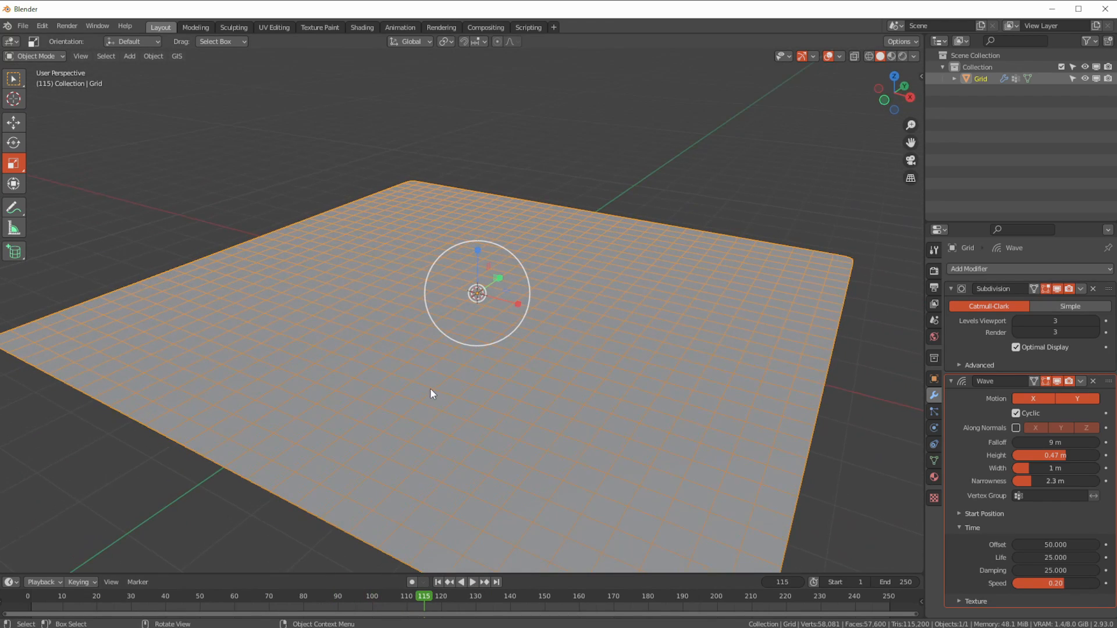
{"action": "middle_click_drag", "start_coordinate": [337, 383], "coordinate": [384, 402]}
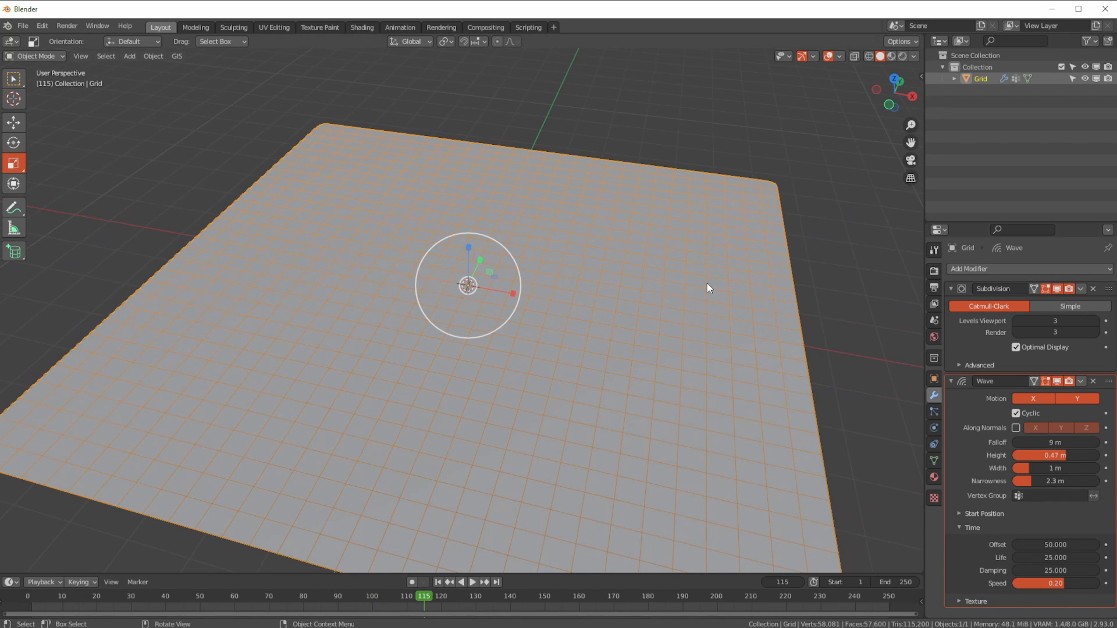
{"action": "mouse_move", "coordinate": [476, 430]}
{"action": "middle_mouse_down"}
{"action": "mouse_move", "coordinate": [445, 411]}
{"action": "mouse_move", "coordinate": [485, 436]}
{"action": "middle_mouse_up"}
{"action": "left_click_drag", "start_coordinate": [398, 600], "coordinate": [272, 599]}
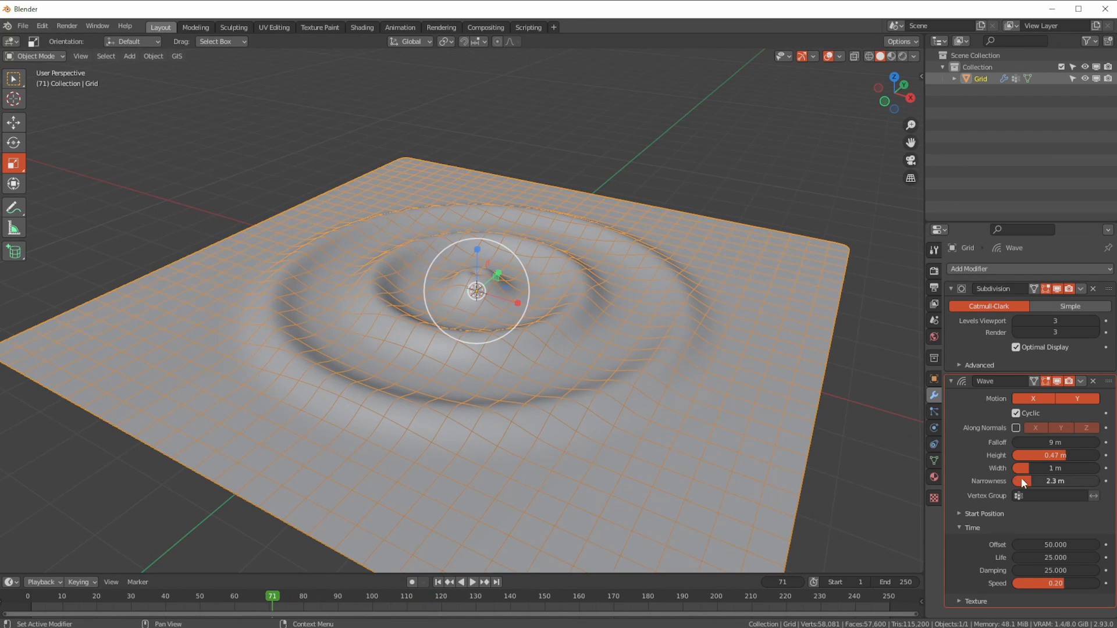
{"action": "left_click_drag", "start_coordinate": [1021, 468], "coordinate": [1045, 483]}
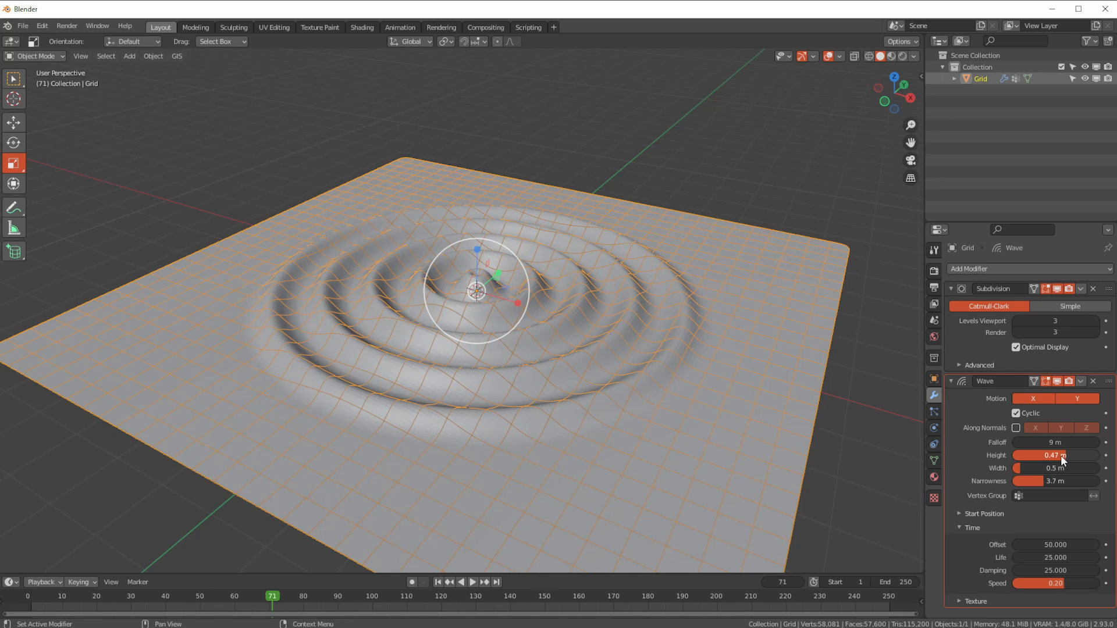
{"action": "left_click_drag", "start_coordinate": [1056, 454], "coordinate": [1051, 454]}
- Scrub through the timeline and replay the narrower ripples from the first frame
{"action": "left_click_drag", "start_coordinate": [96, 592], "coordinate": [152, 607]}
{"action": "left_click", "coordinate": [437, 582]}
{"action": "left_click", "coordinate": [473, 583]}
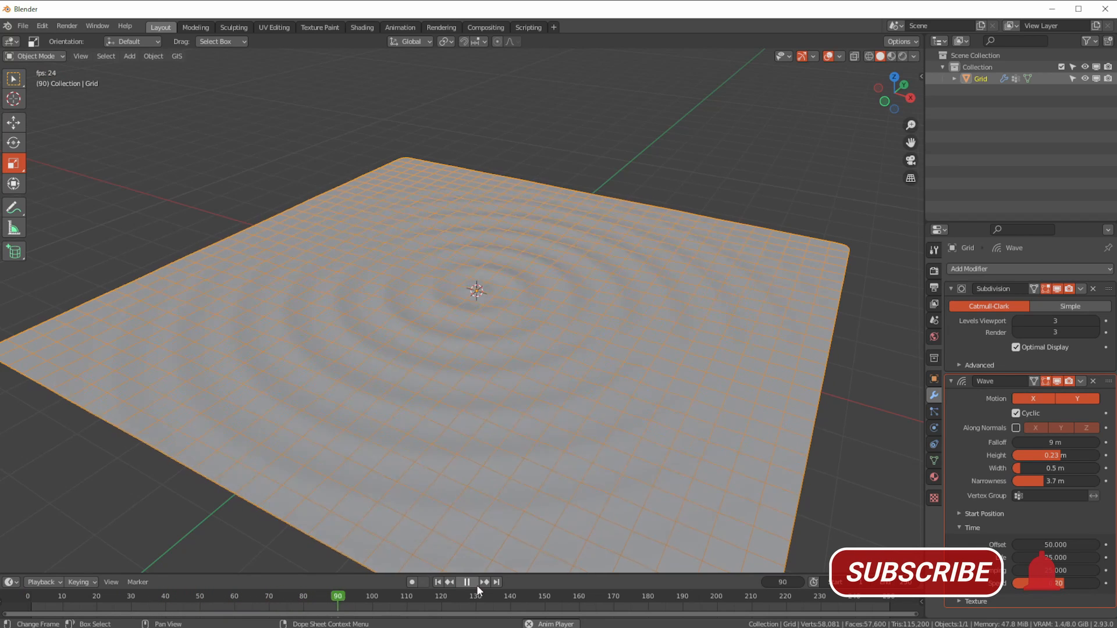
{"action": "left_click", "coordinate": [470, 585]}
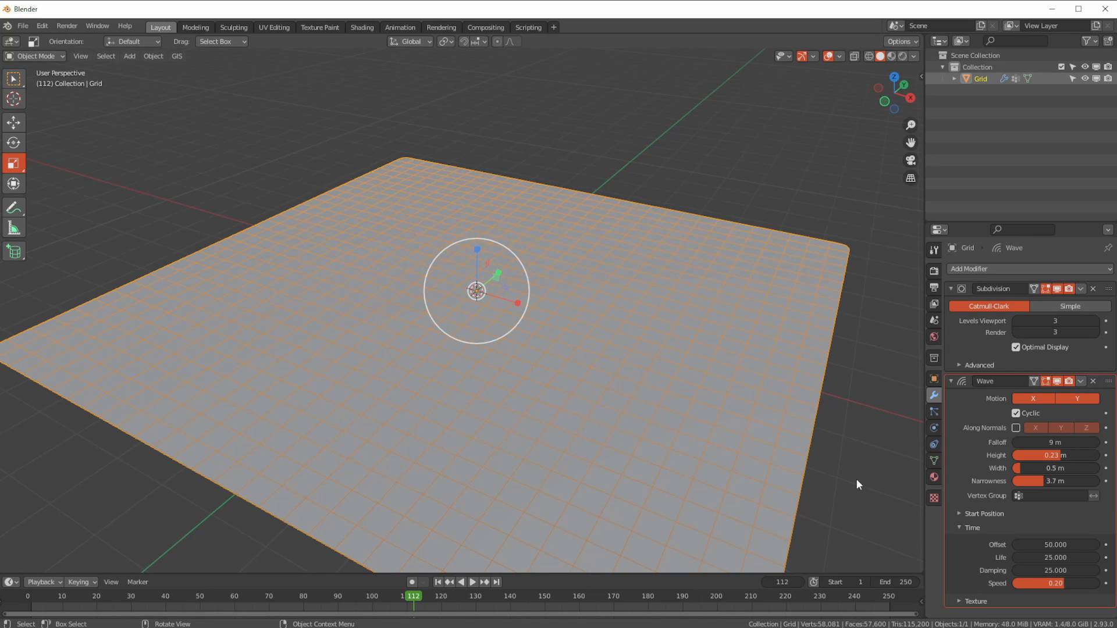
- Collapse the Wave modifier's Time settings, expand its Texture settings, and move the animation to frame 76
{"action": "left_click", "coordinate": [960, 528]}
{"action": "left_click", "coordinate": [959, 542]}
{"action": "left_click", "coordinate": [959, 541]}
{"action": "left_click", "coordinate": [959, 541]}
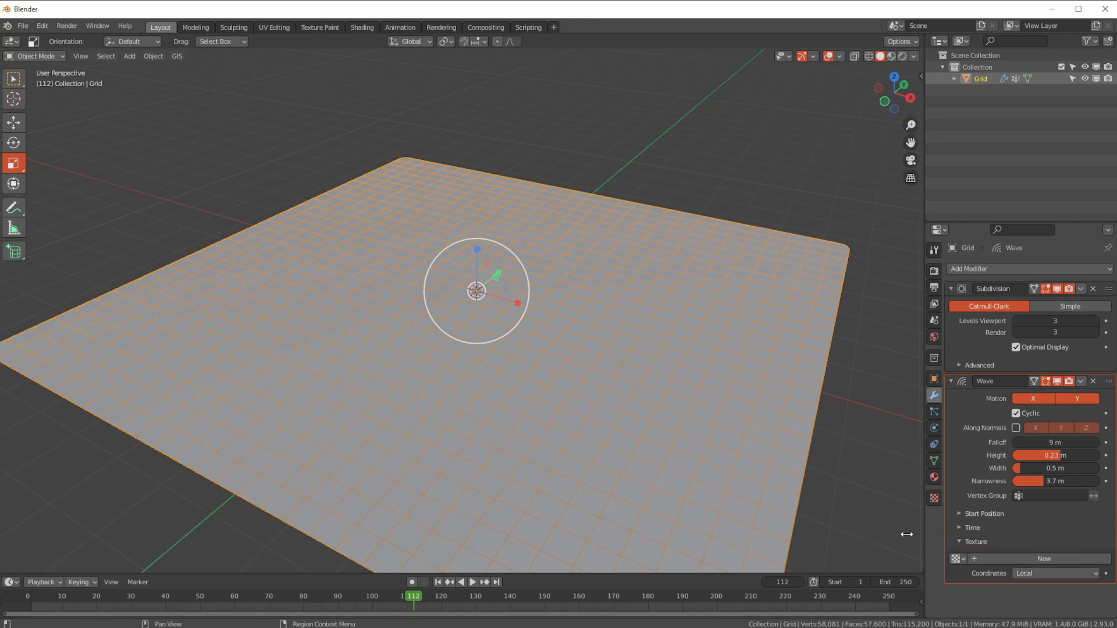
{"action": "left_click", "coordinate": [80, 597]}
{"action": "key", "text": "space"}
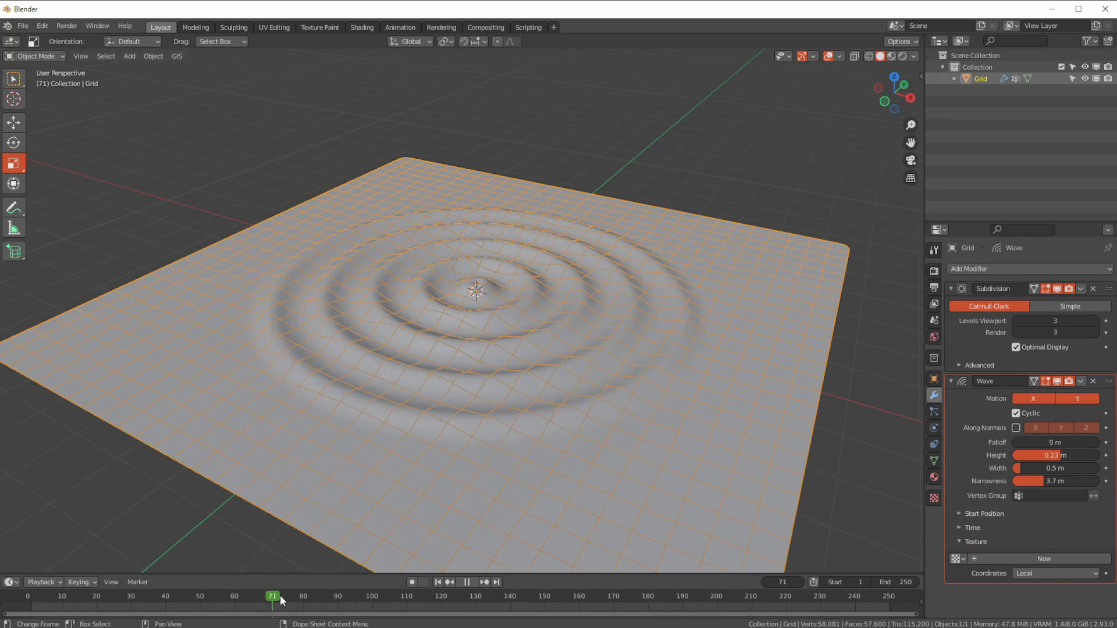
{"action": "key", "text": "space"}
- Add a new texture to the Wave modifier and set its type to Clouds
{"action": "left_click", "coordinate": [972, 559]}
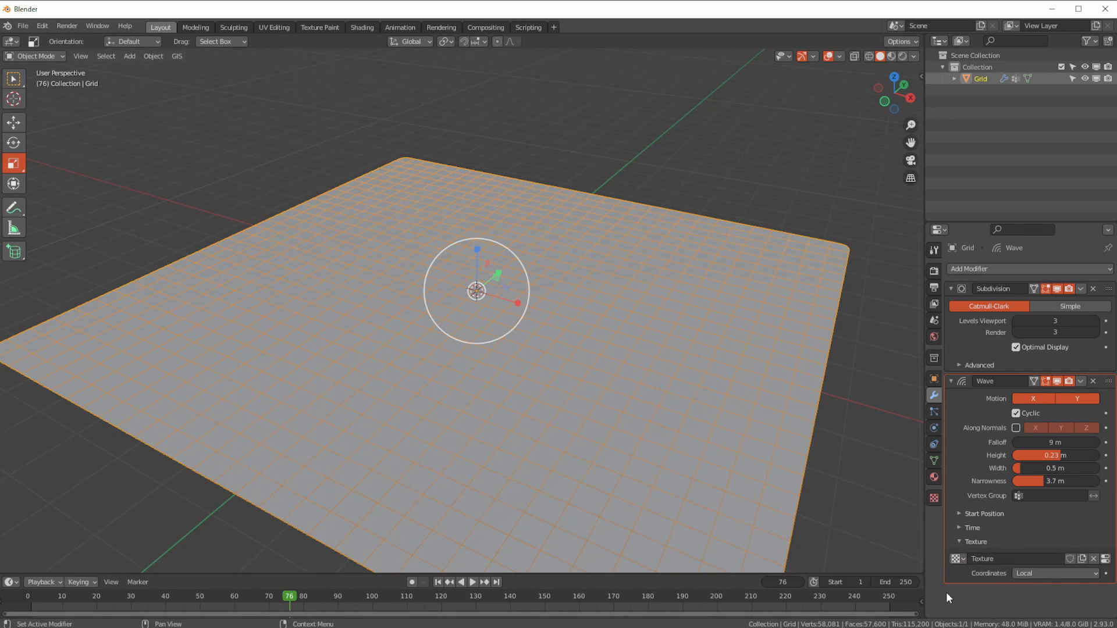
{"action": "left_click", "coordinate": [934, 499]}
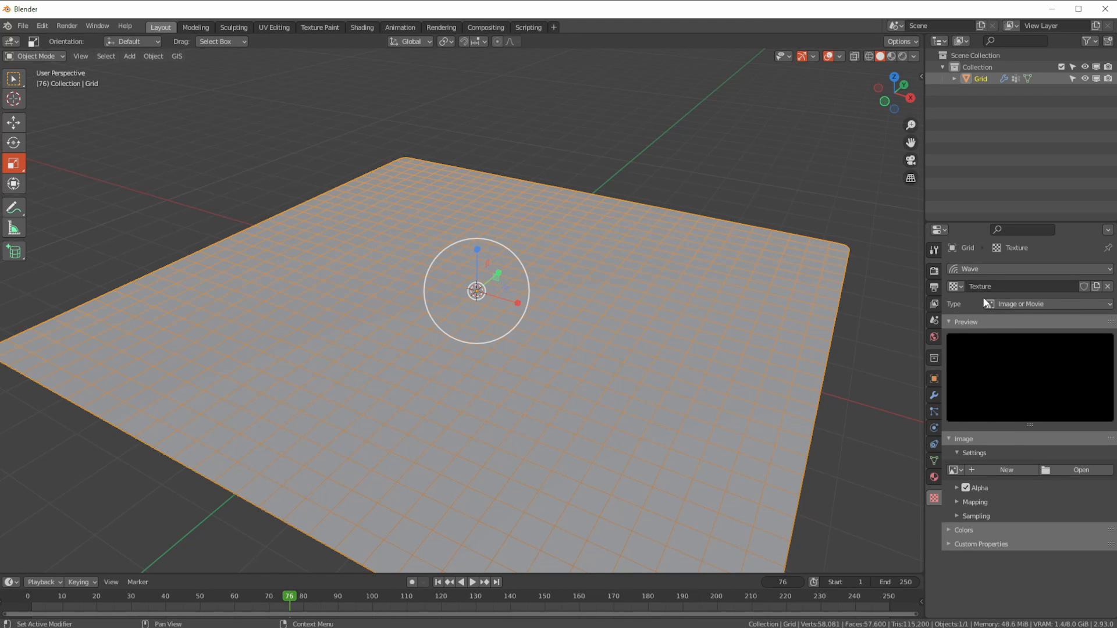
{"action": "left_click", "coordinate": [1041, 304]}
{"action": "left_click", "coordinate": [997, 352]}
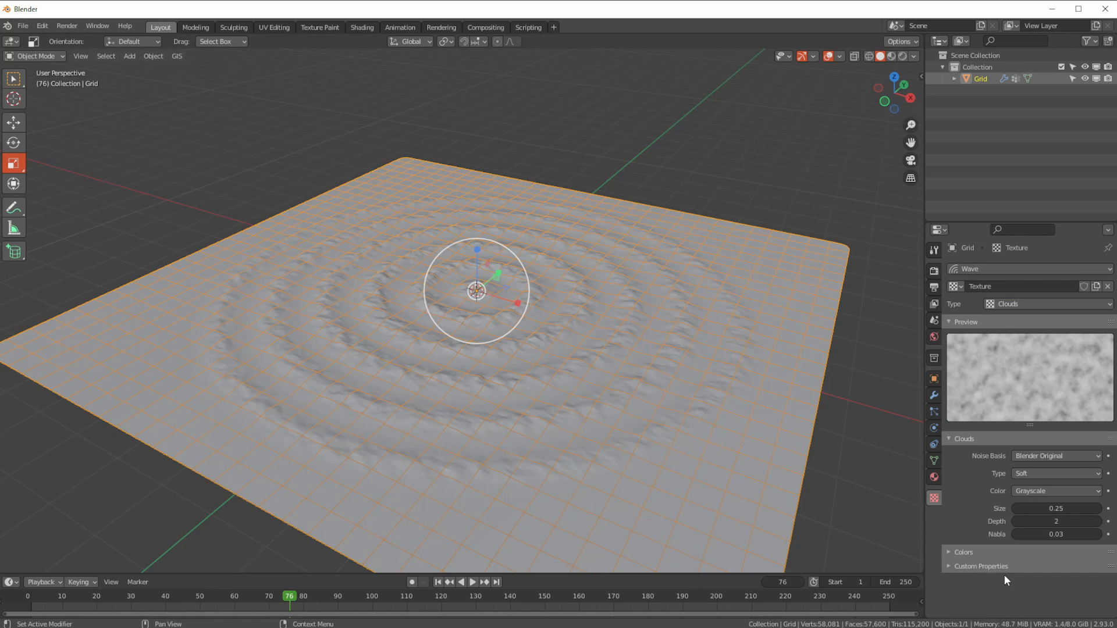
- Set the Clouds texture's size to 0.81 and its noise type to Hard, and play the animation to check the ripples
{"action": "left_click_drag", "start_coordinate": [1036, 511], "coordinate": [1096, 508]}
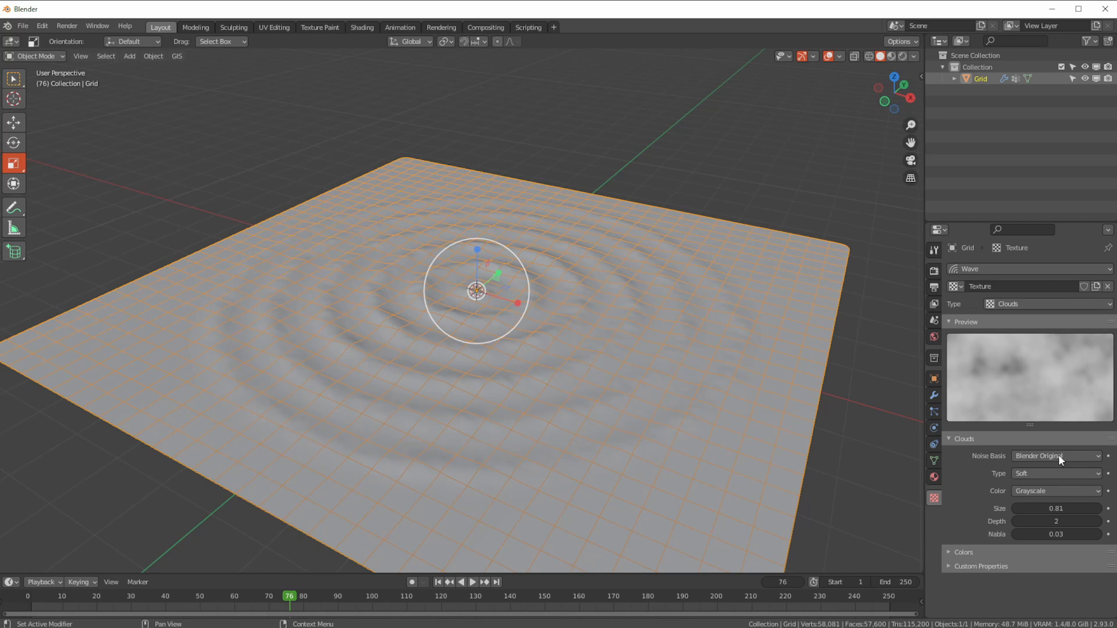
{"action": "left_click", "coordinate": [1036, 490]}
{"action": "left_click", "coordinate": [1020, 475]}
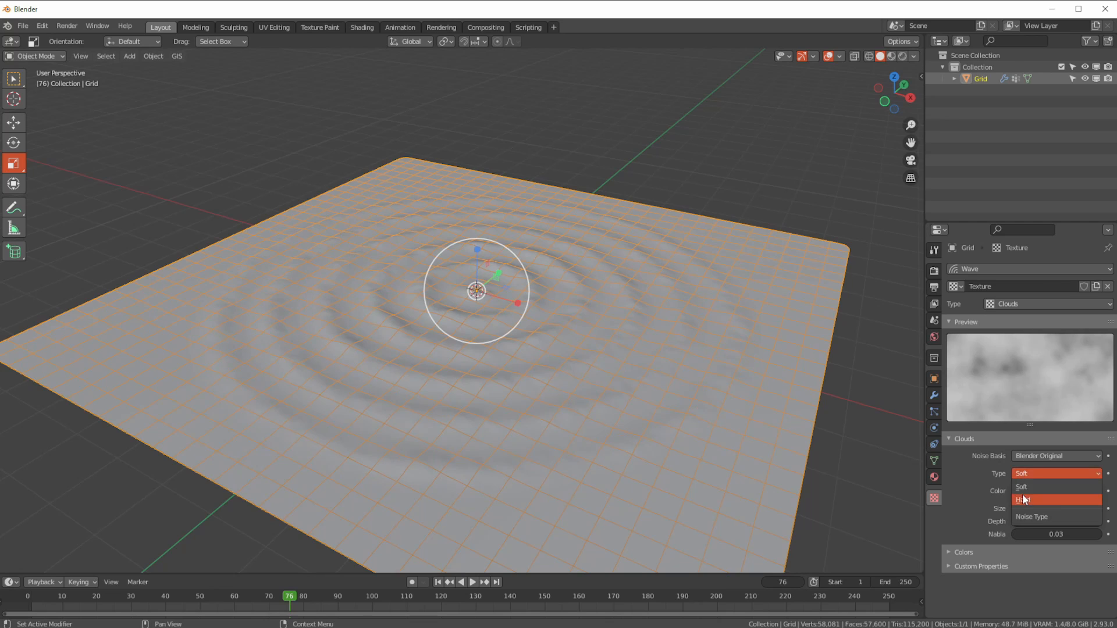
{"action": "left_click", "coordinate": [1019, 516]}
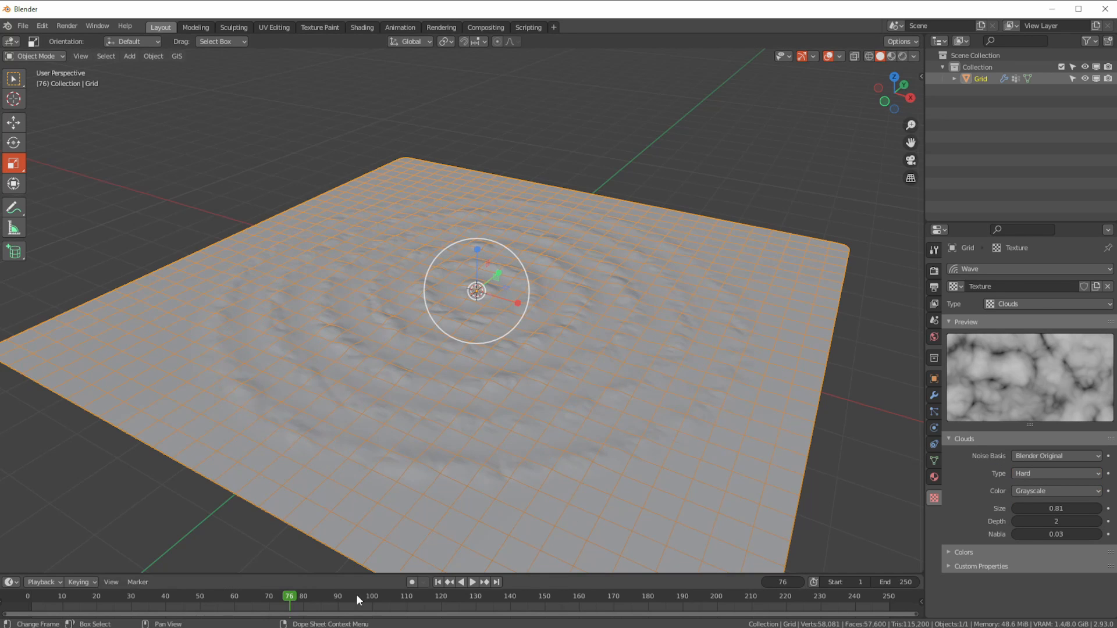
{"action": "left_click", "coordinate": [476, 581]}
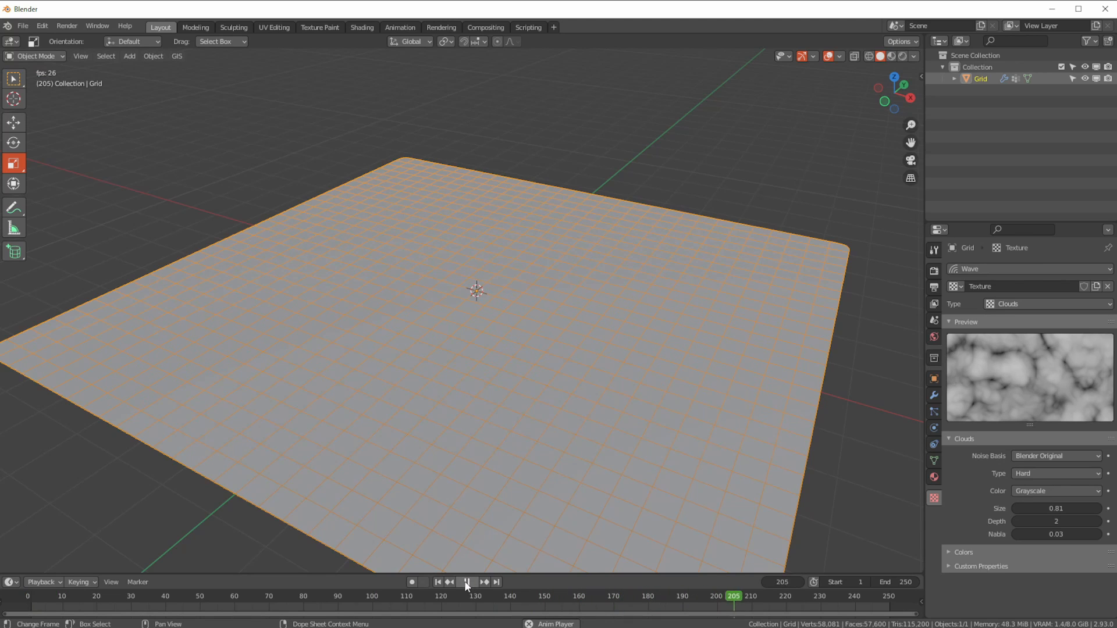
{"action": "left_click", "coordinate": [466, 582]}
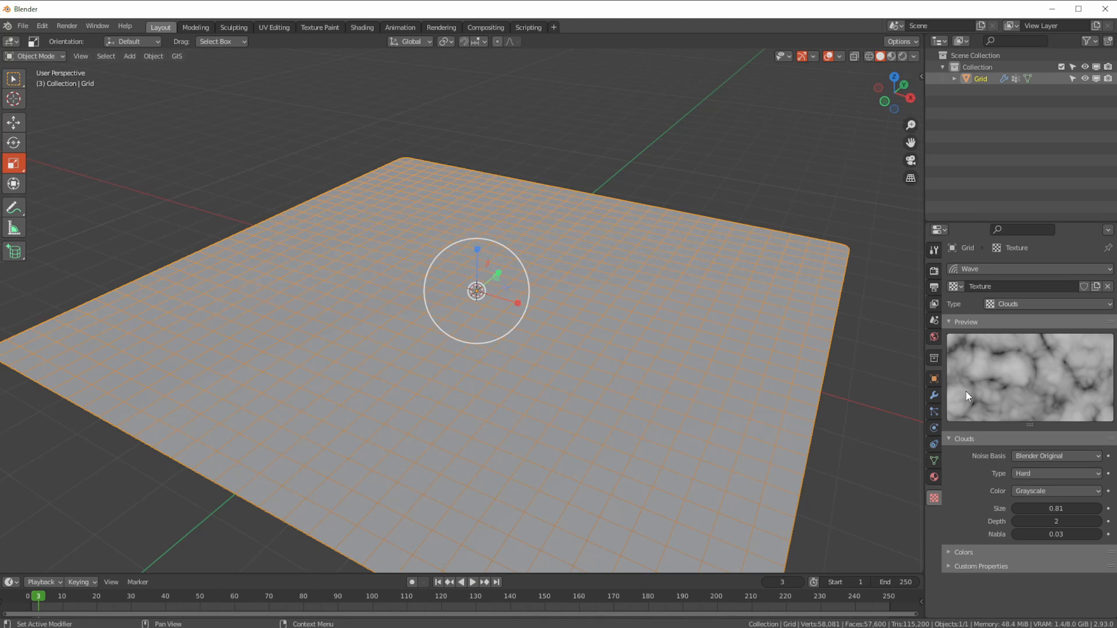
- Turn off the Wave modifier's Cyclic option and replay the animation from the first frame
{"action": "left_click", "coordinate": [934, 396]}
{"action": "left_click", "coordinate": [1017, 413]}
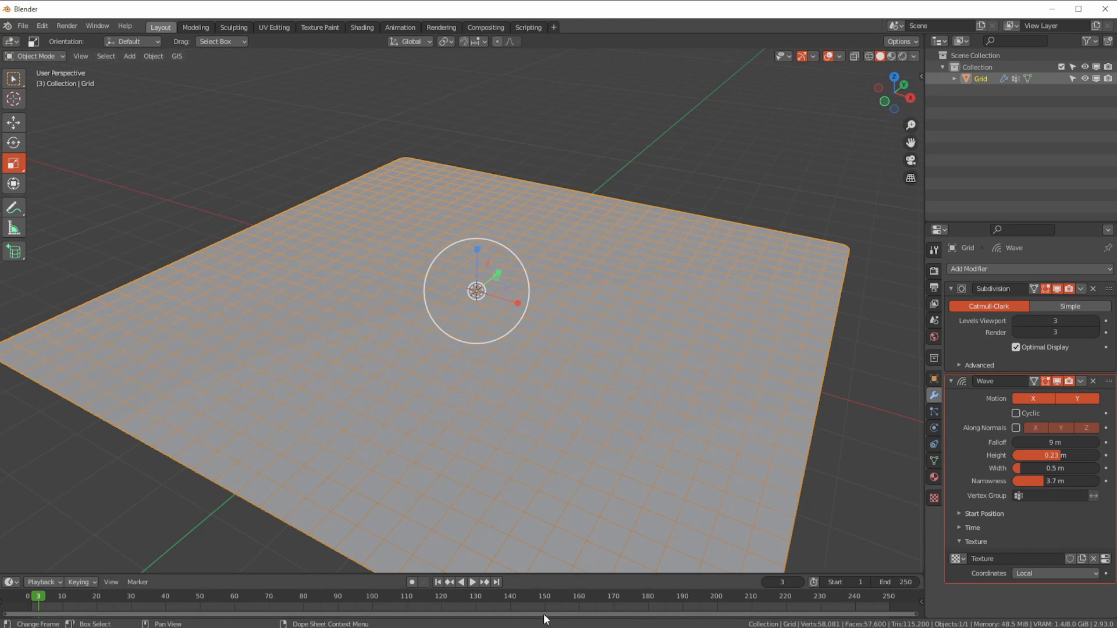
{"action": "left_click", "coordinate": [439, 582]}
{"action": "left_click", "coordinate": [473, 583]}
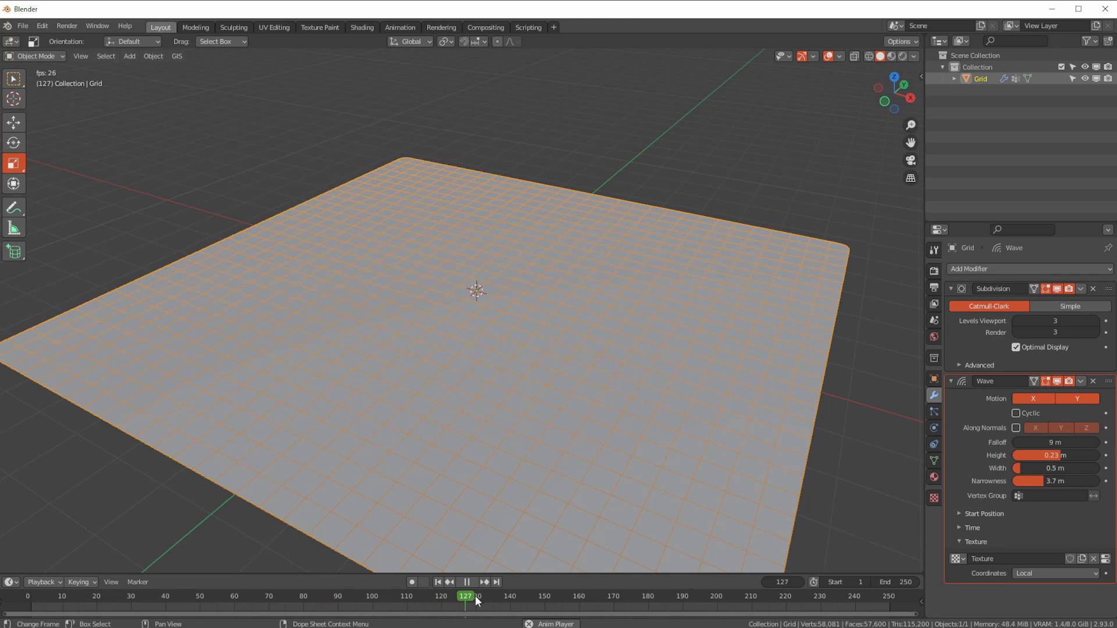
- Stop the playback, move the animation to frame 48, and play on to frame 66 to show the textured ripple
{"action": "key", "text": "space"}
{"action": "left_click_drag", "start_coordinate": [172, 599], "coordinate": [193, 611]}
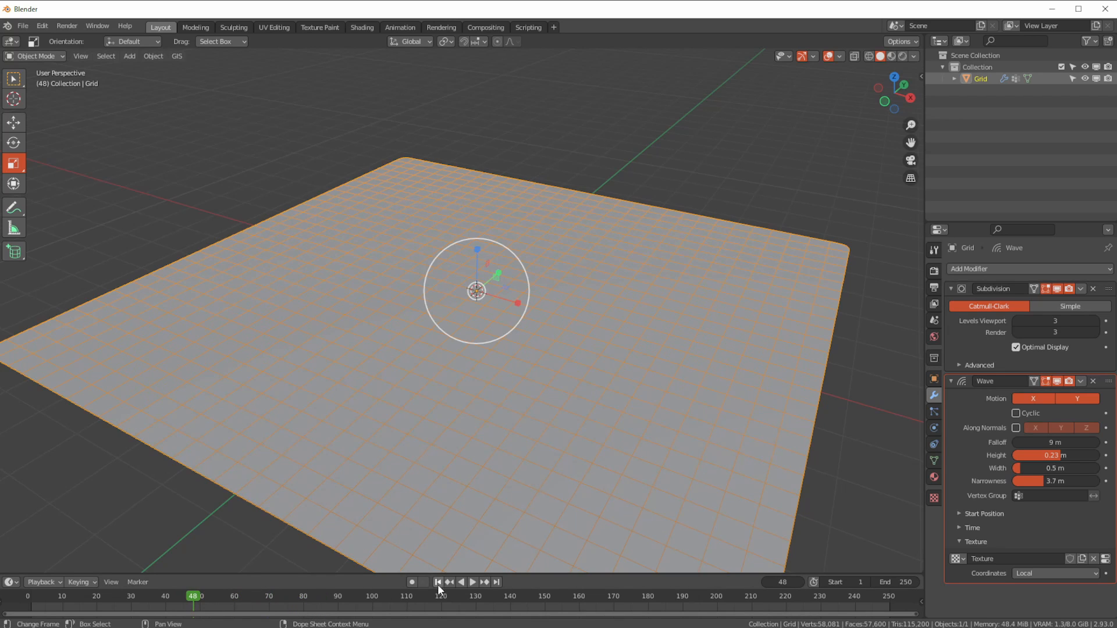
{"action": "key", "text": "space"}
{"action": "key", "text": "space"}
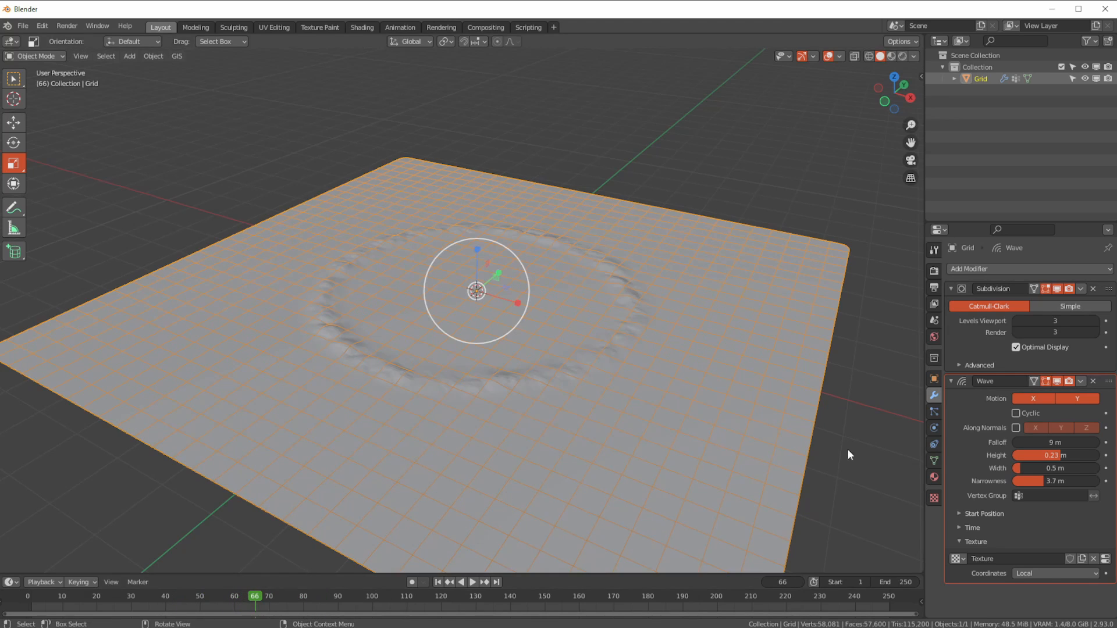
- Try UV and Object texture coordinates for the Wave modifier's texture, and set them to Global
{"action": "left_click", "coordinate": [1021, 575]}
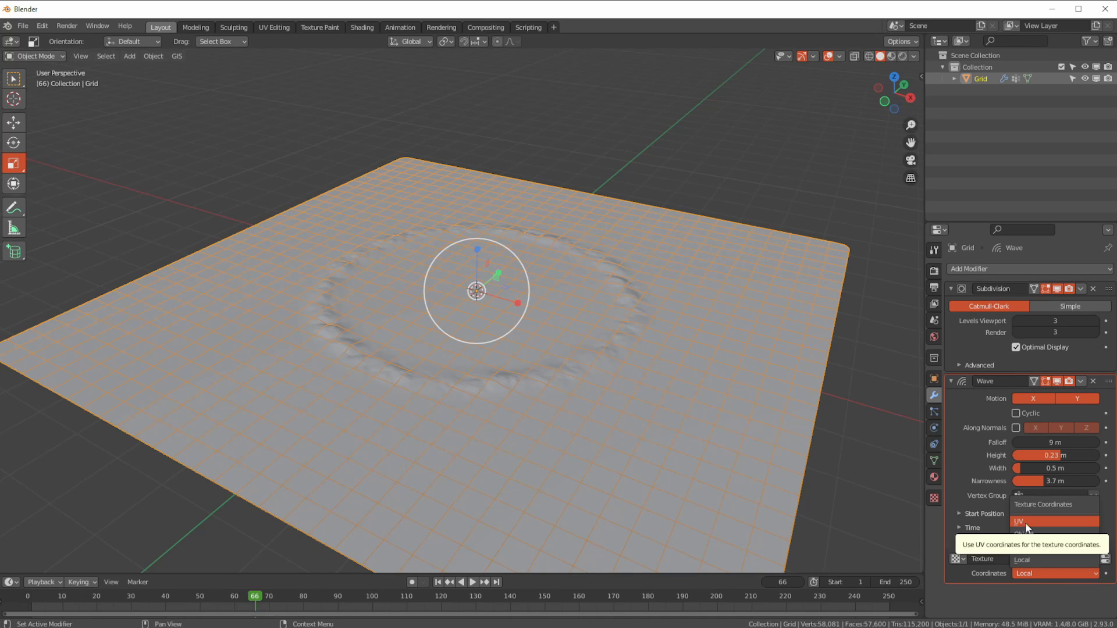
{"action": "left_click", "coordinate": [1016, 522]}
{"action": "left_click", "coordinate": [1020, 575]}
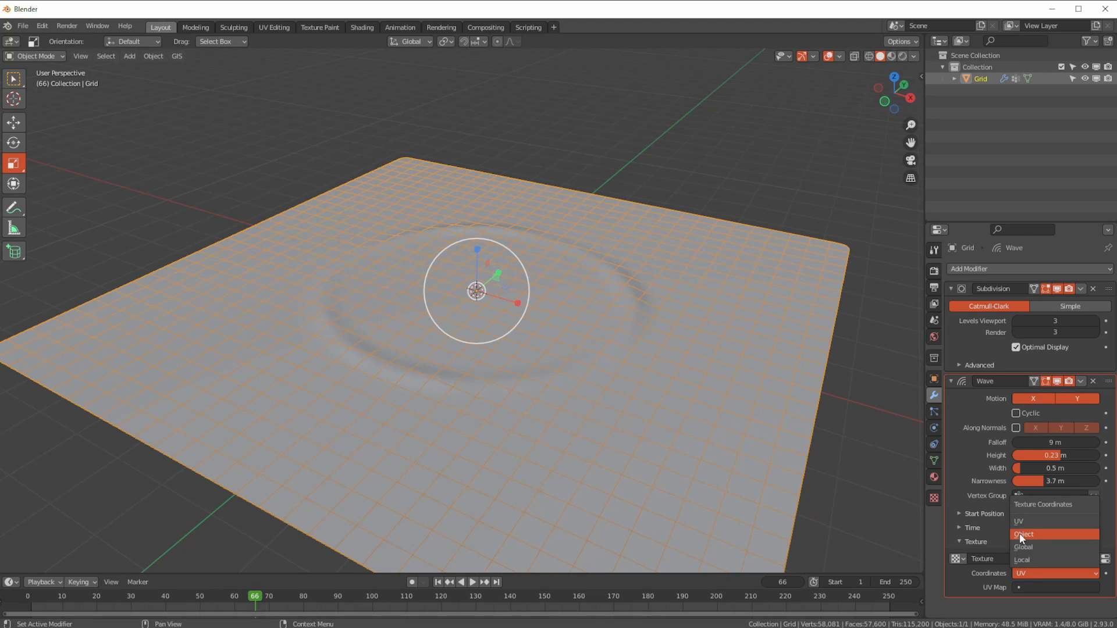
{"action": "left_click", "coordinate": [1019, 534]}
{"action": "left_click", "coordinate": [1017, 573]}
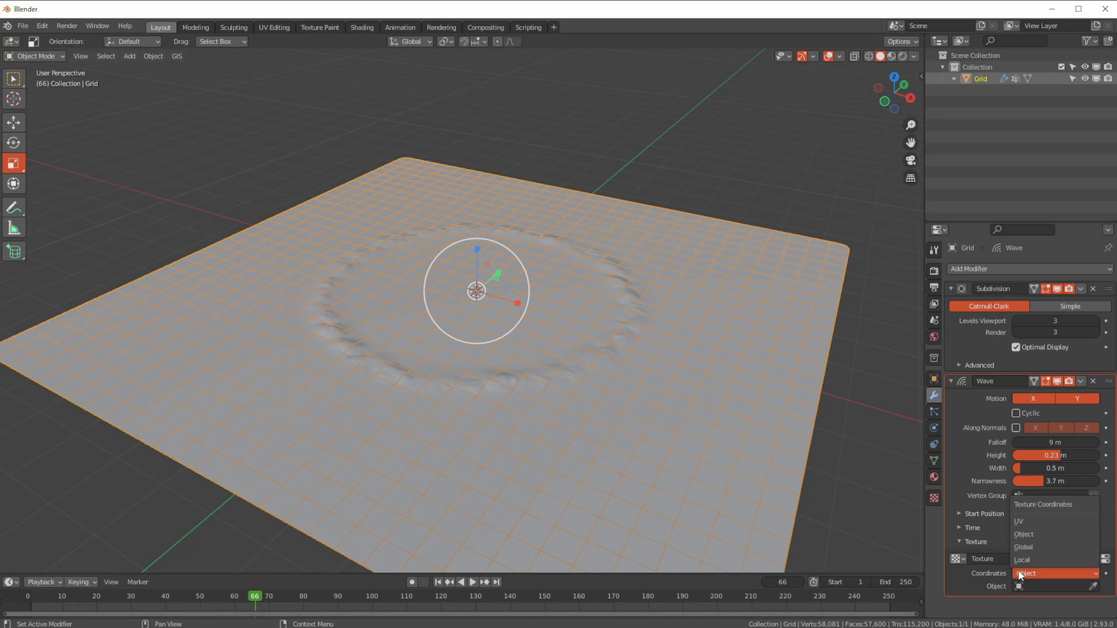
{"action": "left_click", "coordinate": [1022, 546]}
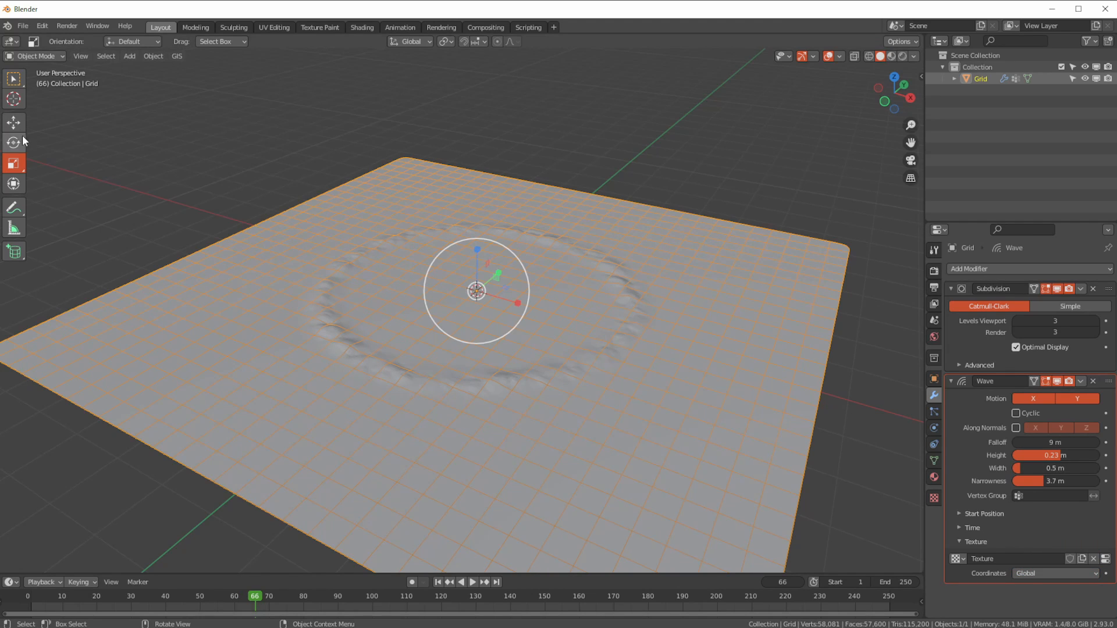
- Slide the grid back and forth along the X axis with the Move tool to check how Global texture coordinates affect the ripple
{"action": "left_click", "coordinate": [14, 123]}
{"action": "left_click_drag", "start_coordinate": [525, 307], "coordinate": [479, 293]}
{"action": "scroll", "coordinate": [448, 331], "scroll_direction": "up", "scroll_amount": 5}
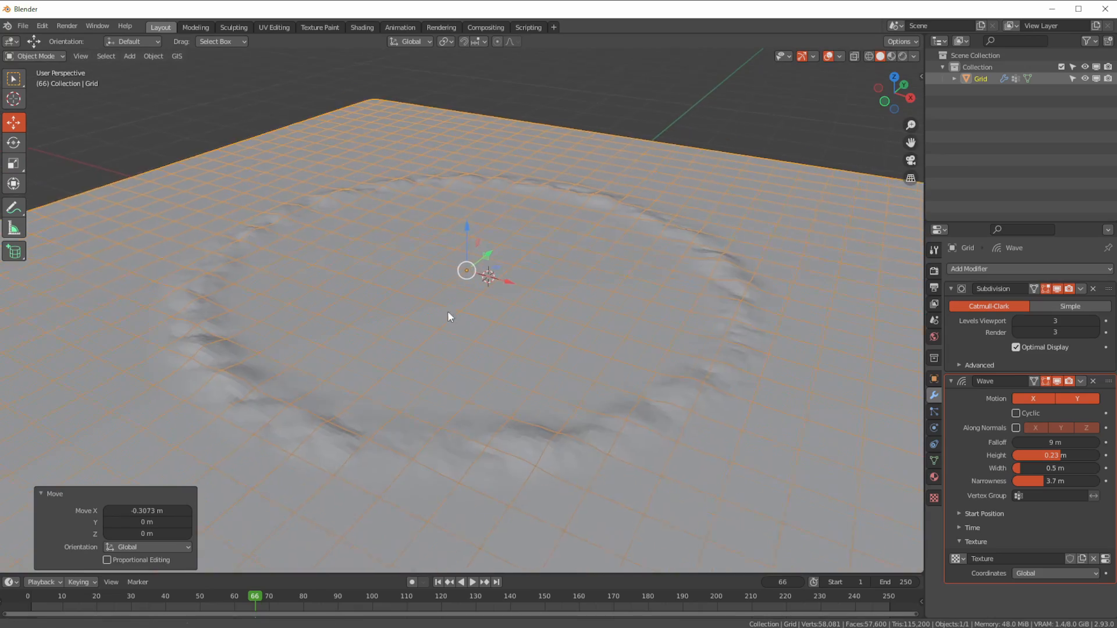
{"action": "left_click_drag", "start_coordinate": [528, 239], "coordinate": [521, 353]}
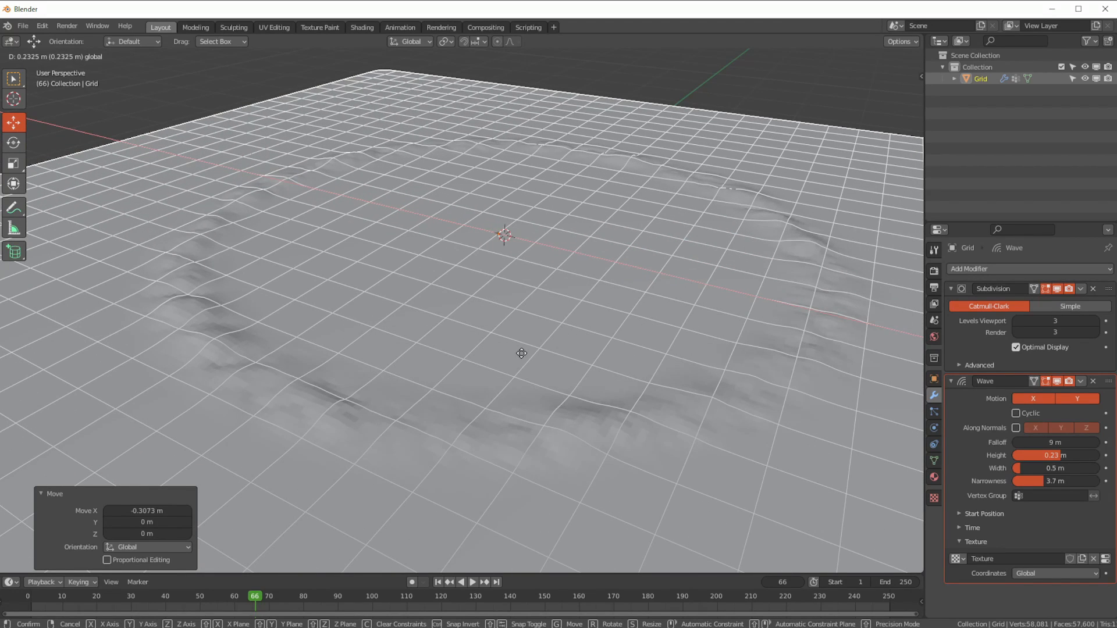
{"action": "left_click_drag", "start_coordinate": [521, 353], "coordinate": [513, 365]}
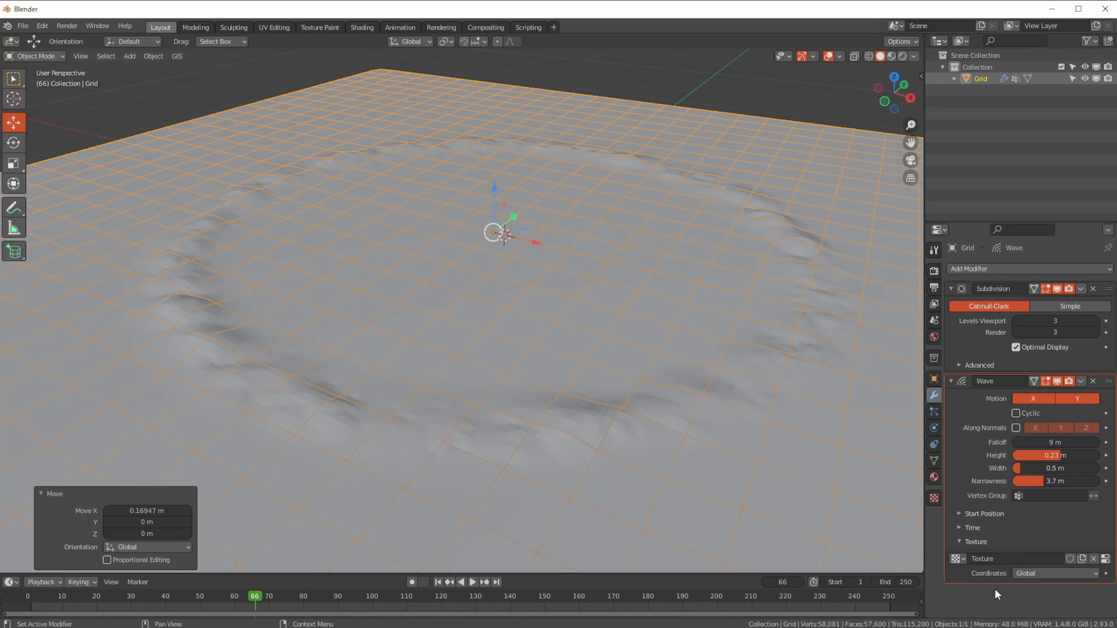
- Set the Wave modifier's texture coordinates to Local and move the grid about -0.61 m along X to compare the ripple
{"action": "left_click", "coordinate": [1021, 573]}
{"action": "left_click", "coordinate": [1018, 559]}
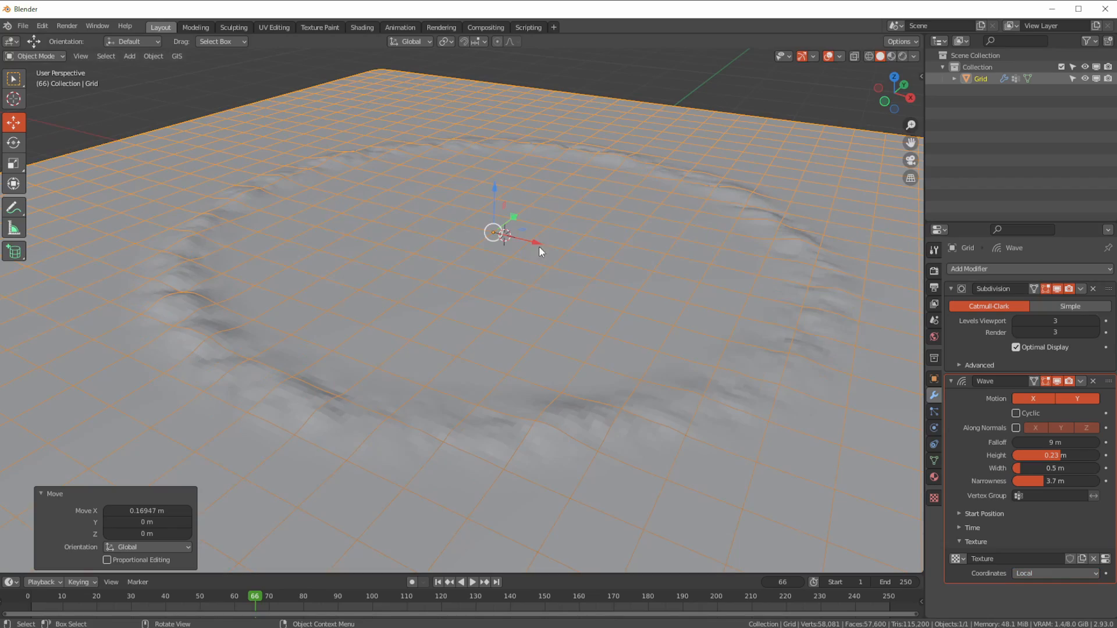
{"action": "key", "text": "g"}
{"action": "key", "text": "x"}
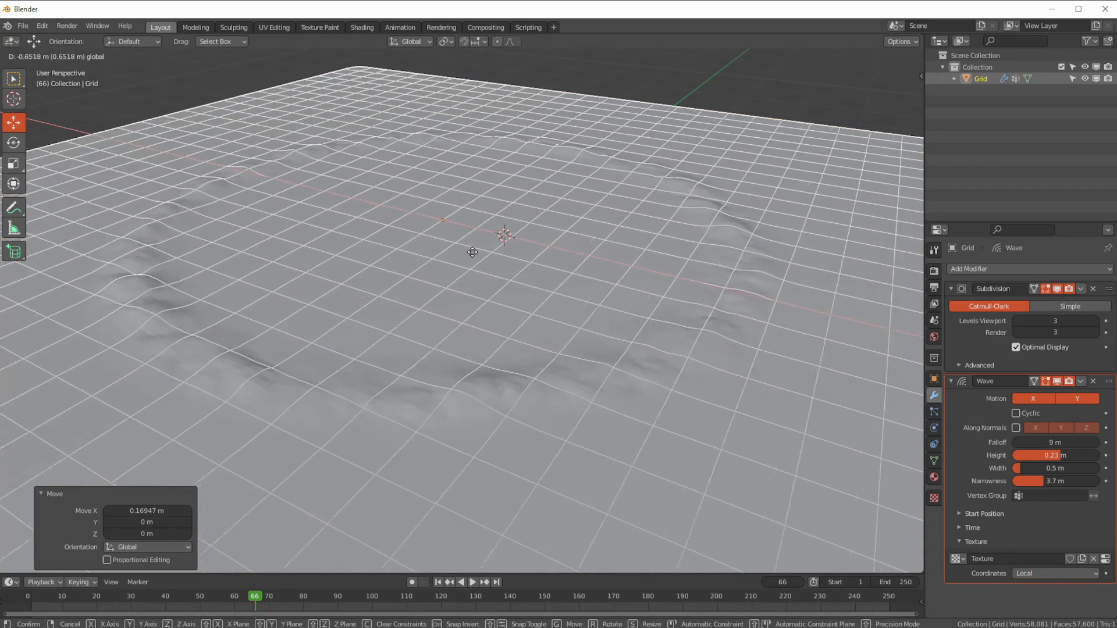
{"action": "left_click", "coordinate": [474, 251]}
- Set the Wave modifier's texture coordinates back to Global and move the grid about 0.66 m along X
{"action": "left_click", "coordinate": [1024, 574]}
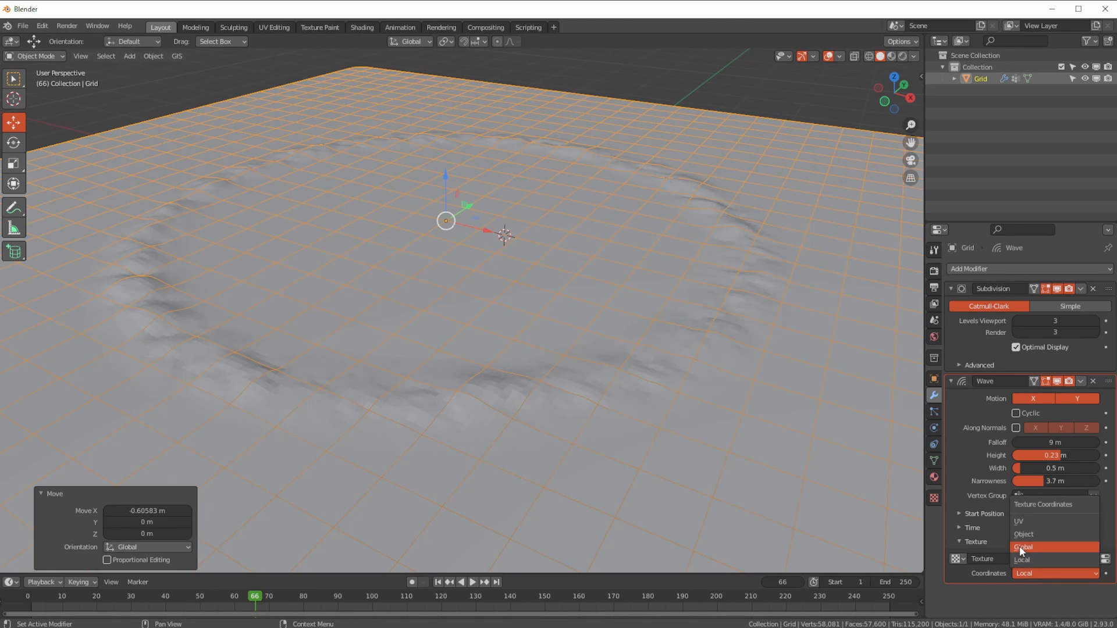
{"action": "left_click", "coordinate": [1020, 548]}
{"action": "key", "text": "g"}
{"action": "key", "text": "x"}
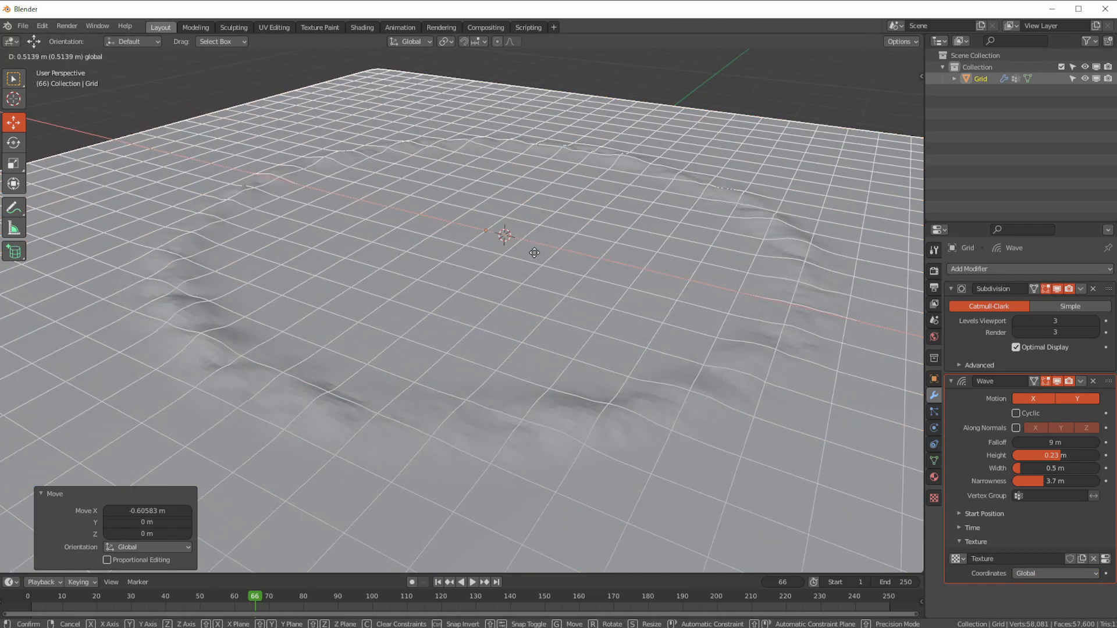
{"action": "left_click", "coordinate": [540, 265]}
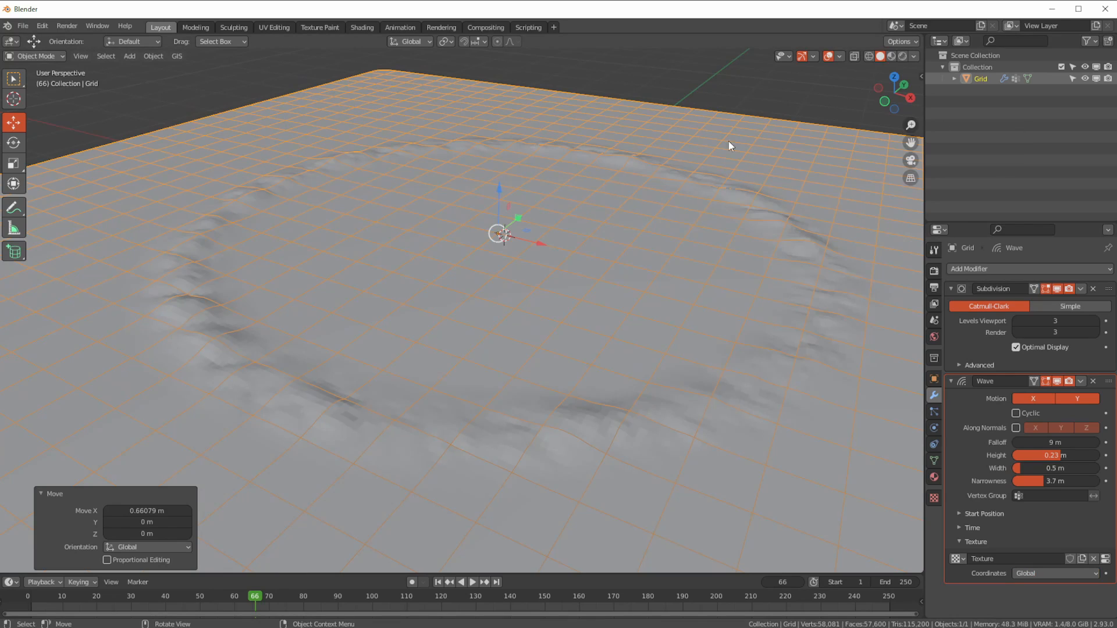
- Reset the grid's location to 0 m and check its transform values
{"action": "key", "text": "n"}
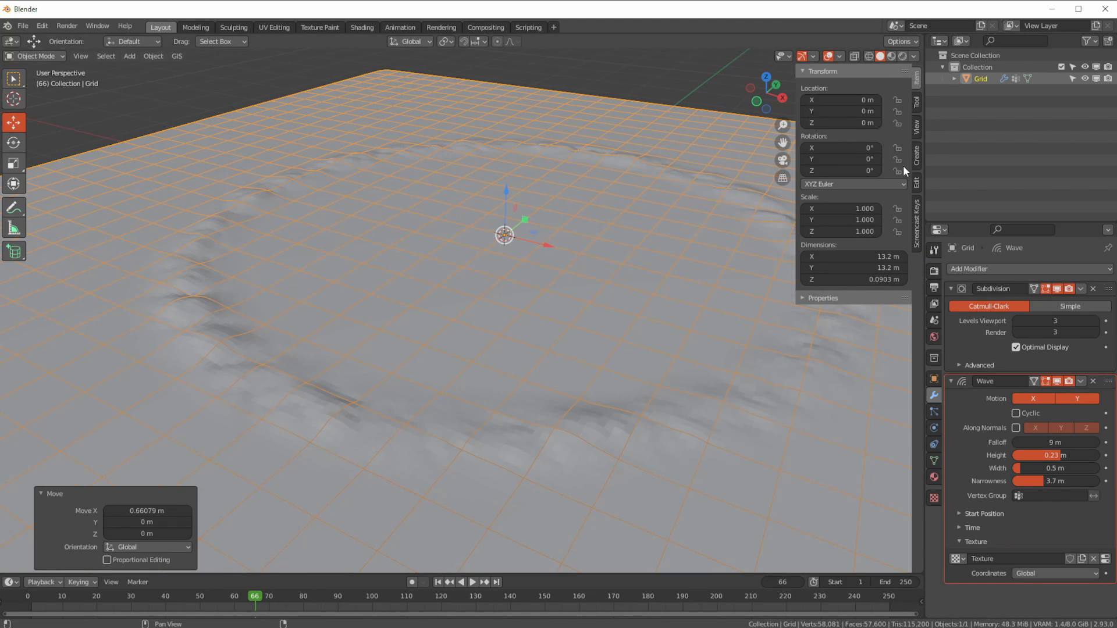
{"action": "key", "text": "n"}
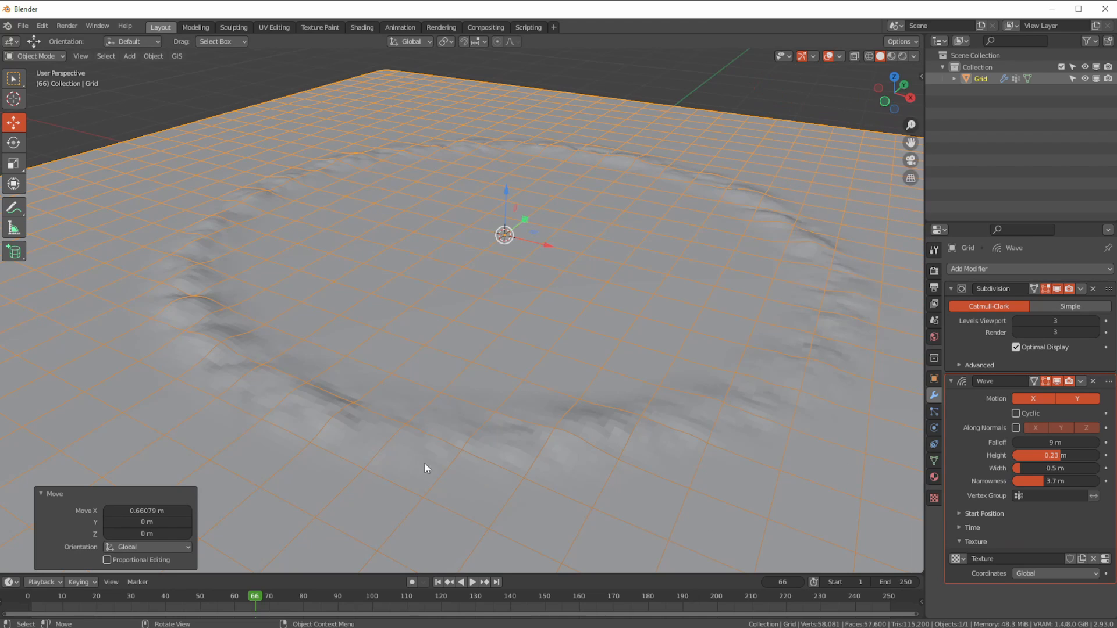
- Remove the texture from the Wave modifier and turn its Cyclic option back on
{"action": "left_click", "coordinate": [960, 544]}
{"action": "left_click", "coordinate": [959, 542]}
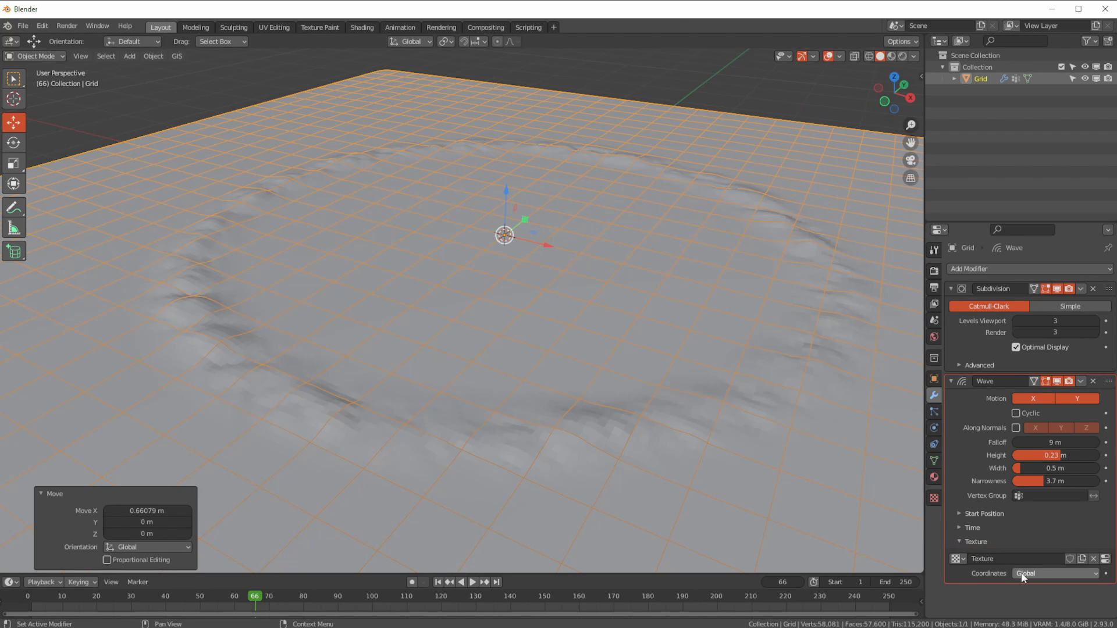
{"action": "left_click", "coordinate": [1092, 574]}
{"action": "left_click", "coordinate": [1093, 559]}
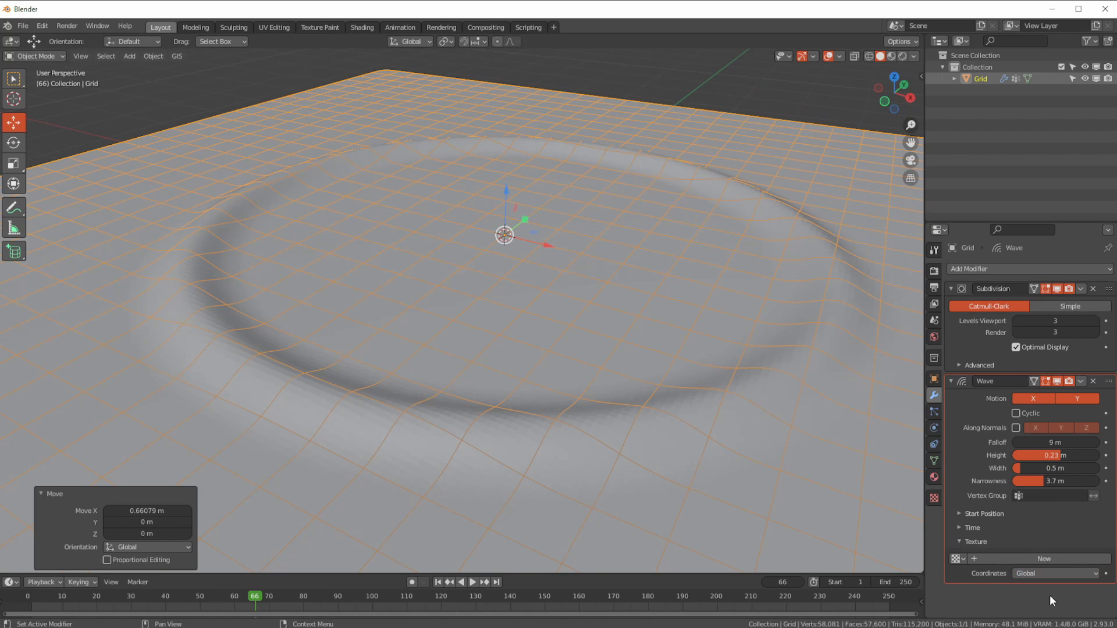
{"action": "left_click", "coordinate": [63, 604]}
{"action": "key", "text": "space"}
{"action": "key", "text": "space"}
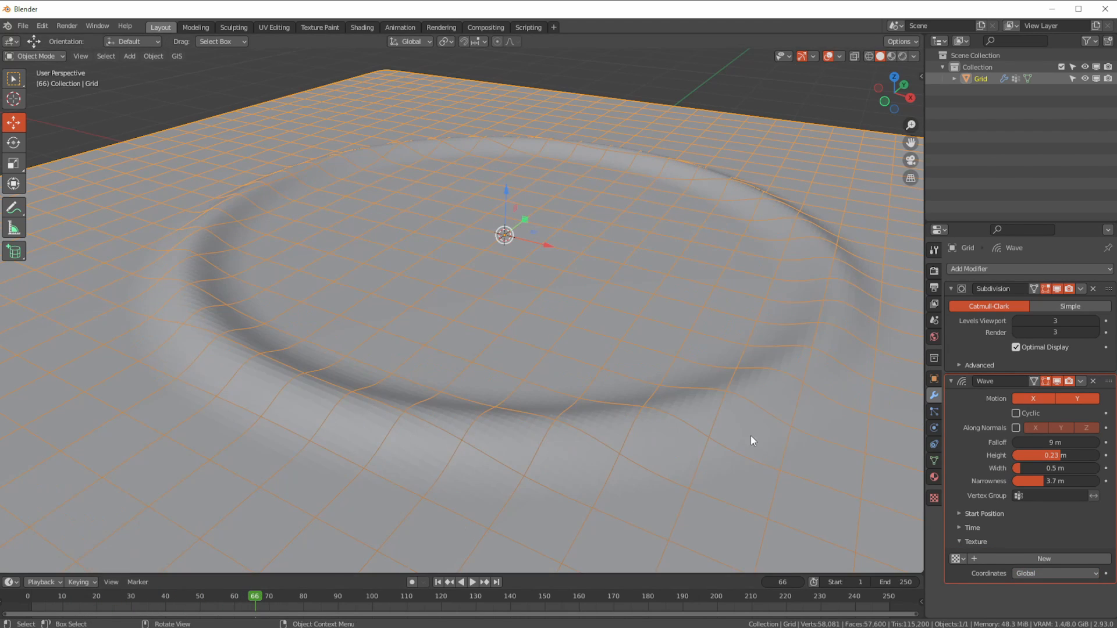
{"action": "left_click", "coordinate": [1016, 413]}
{"action": "scroll", "coordinate": [488, 413], "scroll_direction": "down", "scroll_amount": 5}
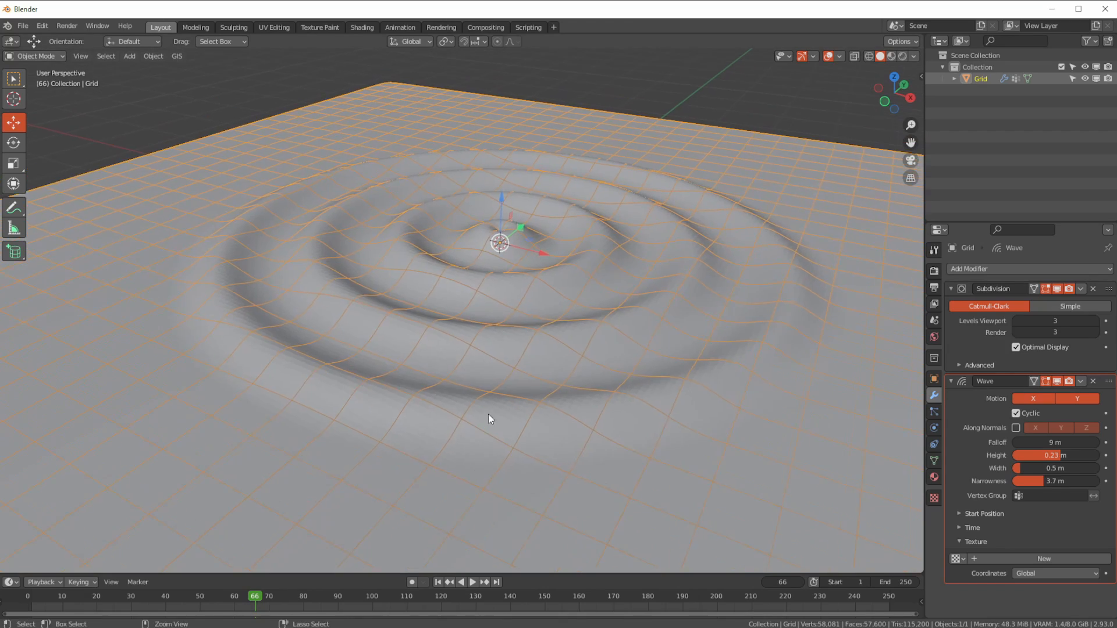
{"action": "scroll", "coordinate": [456, 428], "scroll_direction": "down", "scroll_amount": 2}
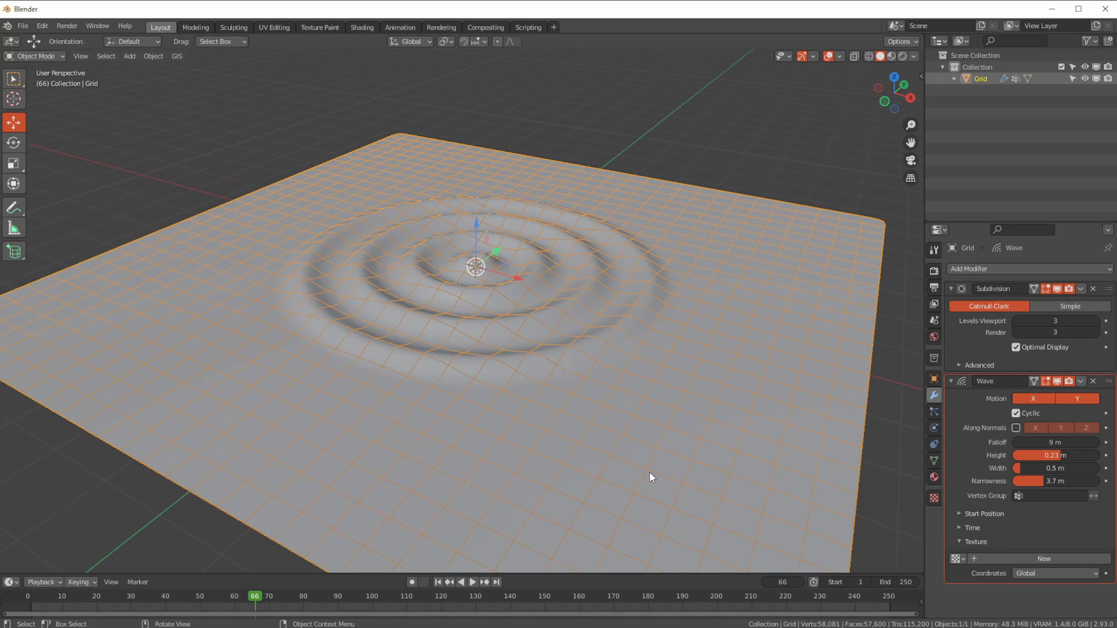
- Expand the Wave modifier's Start Position settings and try shifting the X and Y start positions, restoring both to 0 m
{"action": "left_click", "coordinate": [959, 515]}
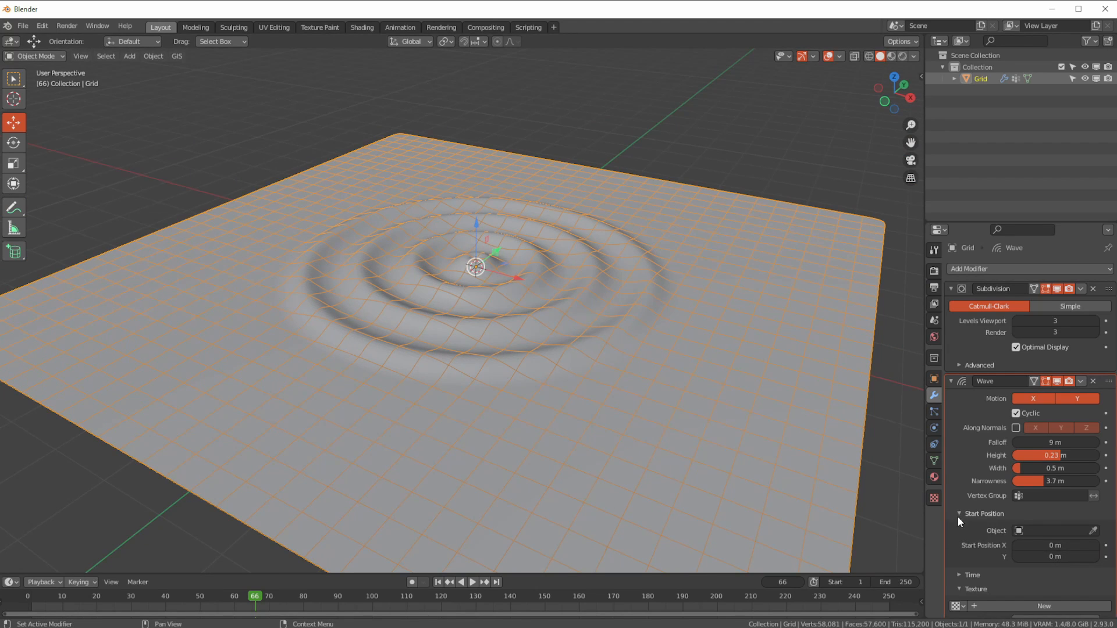
{"action": "mouse_move", "coordinate": [1056, 545]}
{"action": "left_mouse_down"}
{"action": "mouse_move", "coordinate": [1071, 546]}
{"action": "mouse_move", "coordinate": [1047, 556]}
{"action": "mouse_move", "coordinate": [1065, 557]}
{"action": "left_mouse_up"}
{"action": "key", "text": "BackSpace"}
{"action": "key", "text": "BackSpace"}
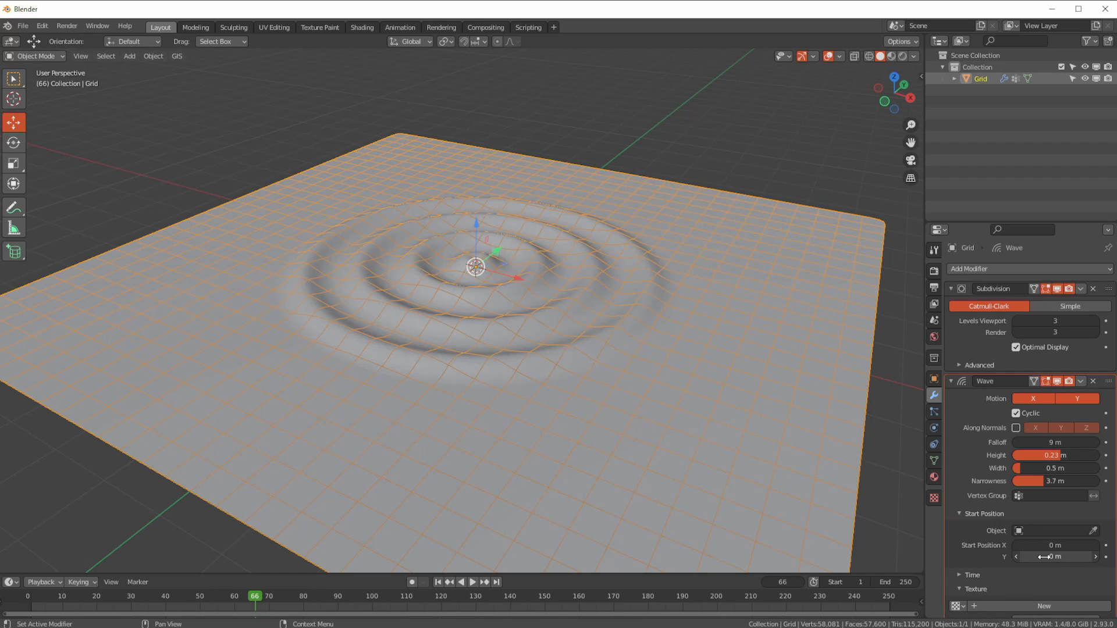
{"action": "mouse_move", "coordinate": [1047, 545]}
{"action": "left_mouse_down"}
{"action": "mouse_move", "coordinate": [1028, 545]}
{"action": "mouse_move", "coordinate": [1067, 545]}
{"action": "mouse_move", "coordinate": [1032, 550]}
{"action": "mouse_move", "coordinate": [1045, 545]}
{"action": "left_mouse_up"}
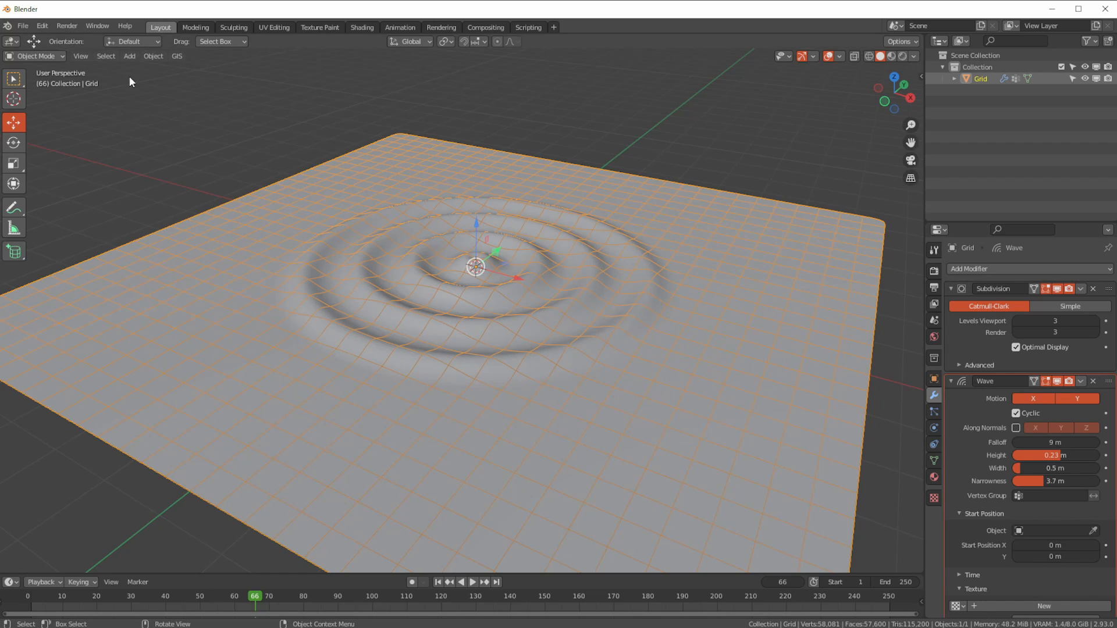
- Add a Plain Axes empty and assign it as the start position object of the grid's Wave modifier
{"action": "left_click", "coordinate": [128, 58]}
{"action": "mouse_move", "coordinate": [143, 187]}
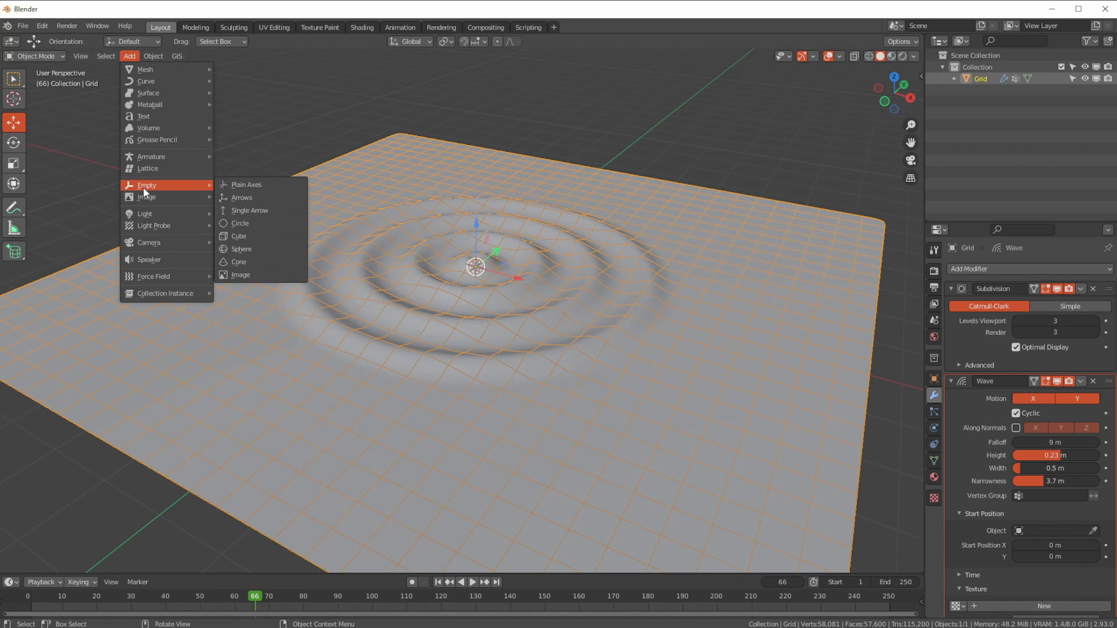
{"action": "left_click", "coordinate": [237, 189]}
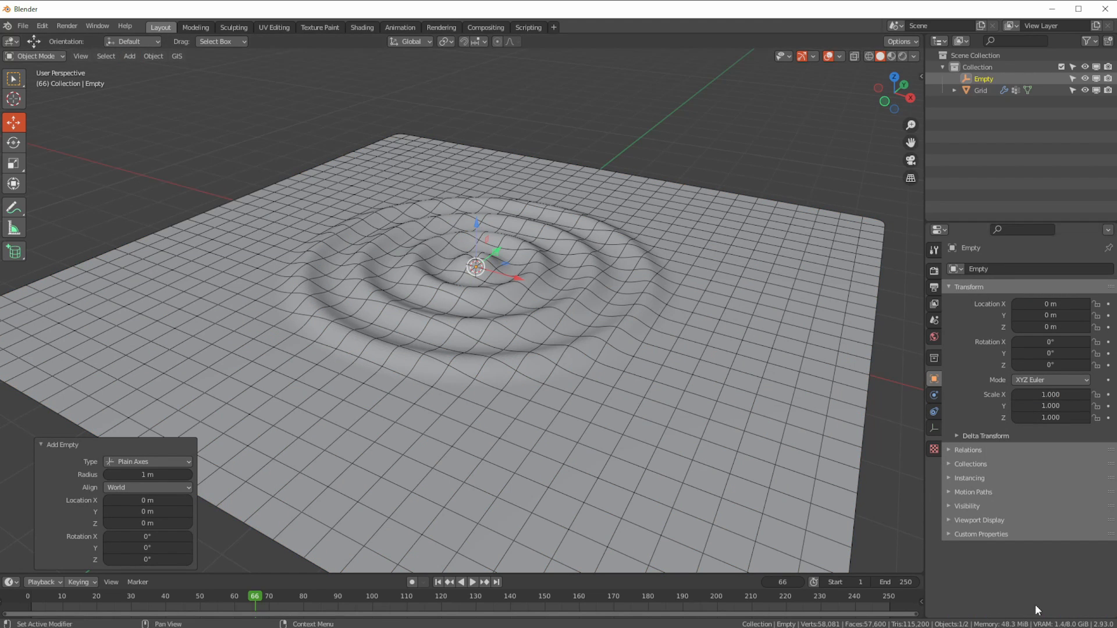
{"action": "left_click", "coordinate": [470, 414]}
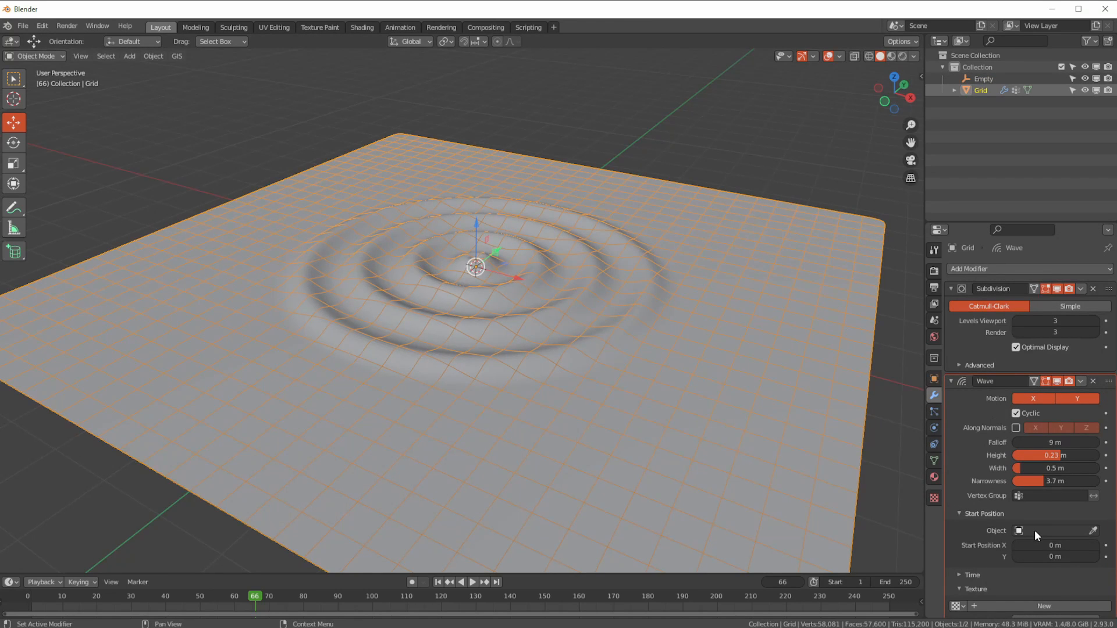
{"action": "left_click", "coordinate": [1035, 530]}
{"action": "left_click", "coordinate": [996, 410]}
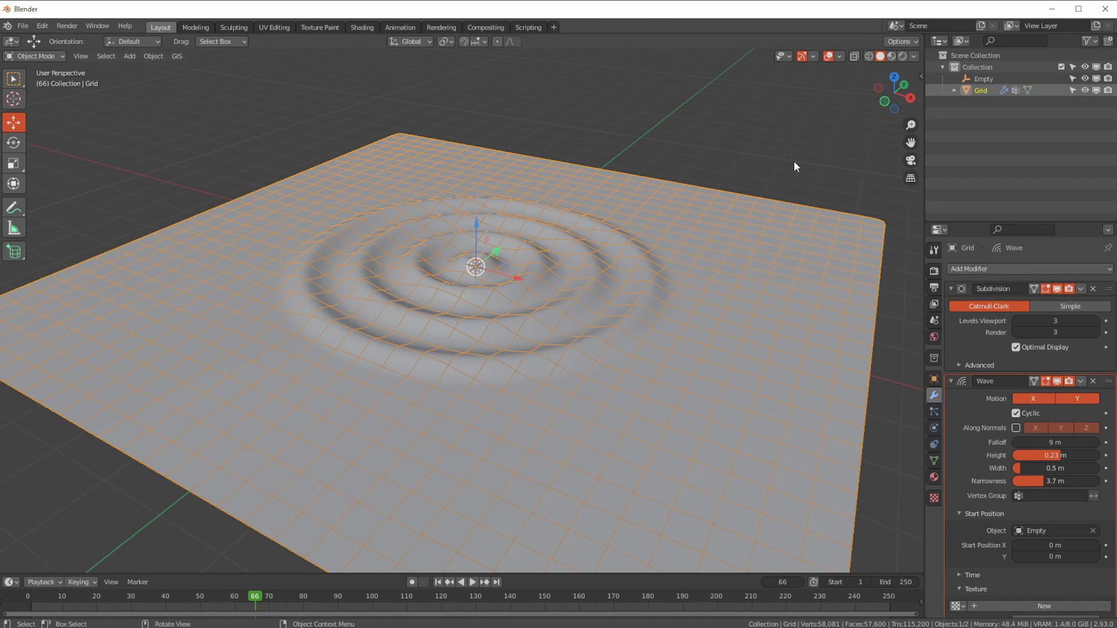
- Move the empty to about -1.2 m in X and 2.95 m in Y to shift the ripple's origin on the grid
{"action": "left_click", "coordinate": [984, 79]}
{"action": "left_click_drag", "start_coordinate": [514, 279], "coordinate": [522, 189]}
{"action": "key", "text": "ctrl+z"}
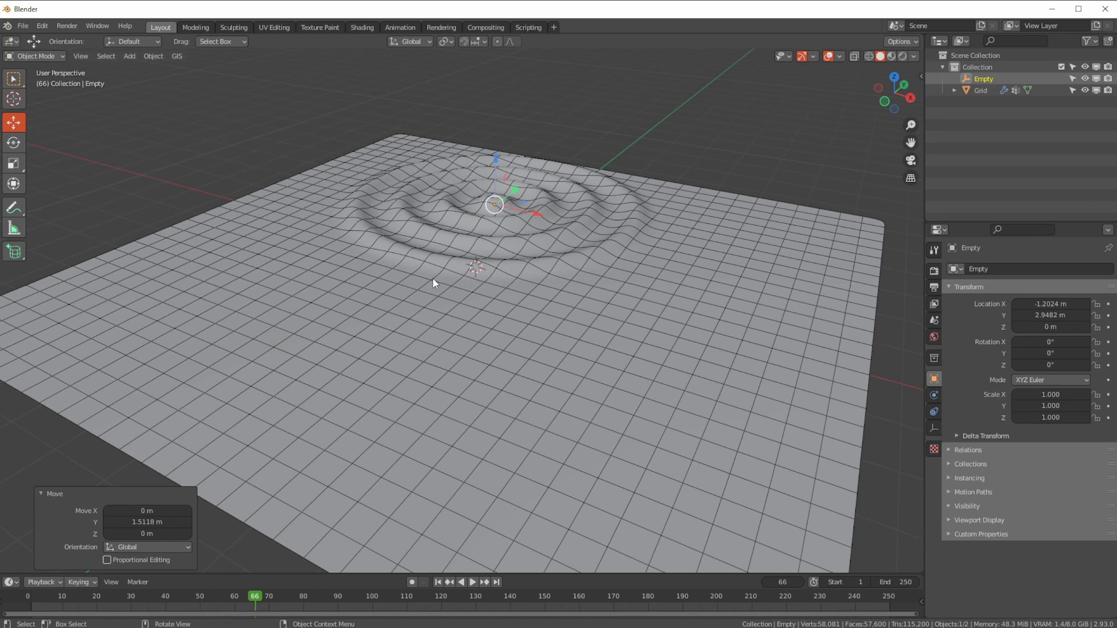
- Select the grid and toggle the Wave modifier's Along Normals option on and off again
{"action": "left_click", "coordinate": [623, 312]}
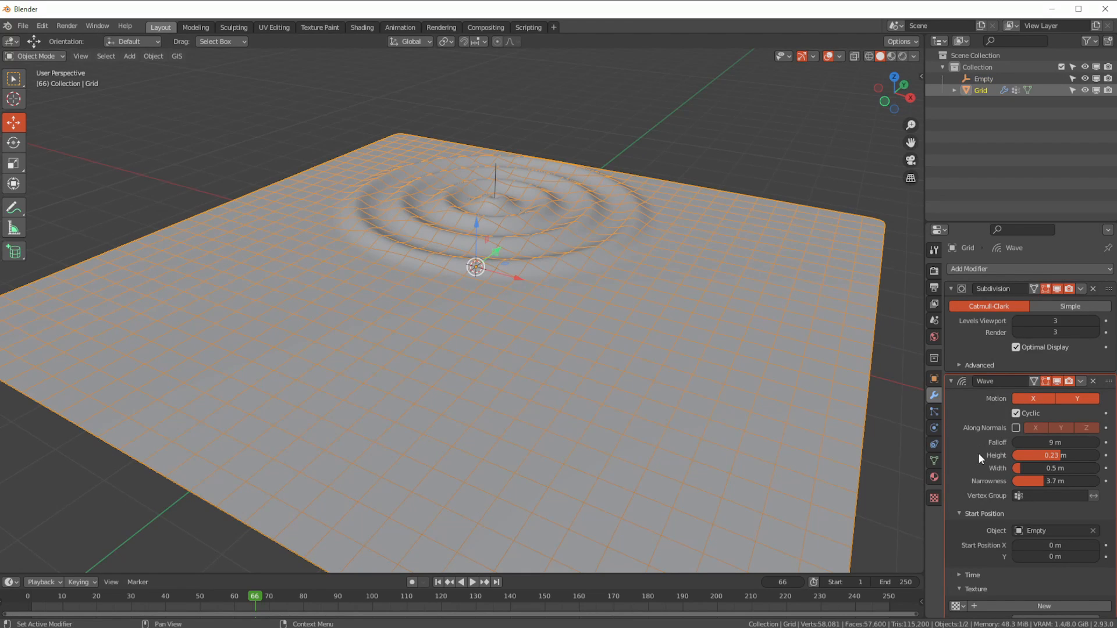
{"action": "left_click", "coordinate": [1015, 428]}
{"action": "left_click", "coordinate": [1016, 428]}
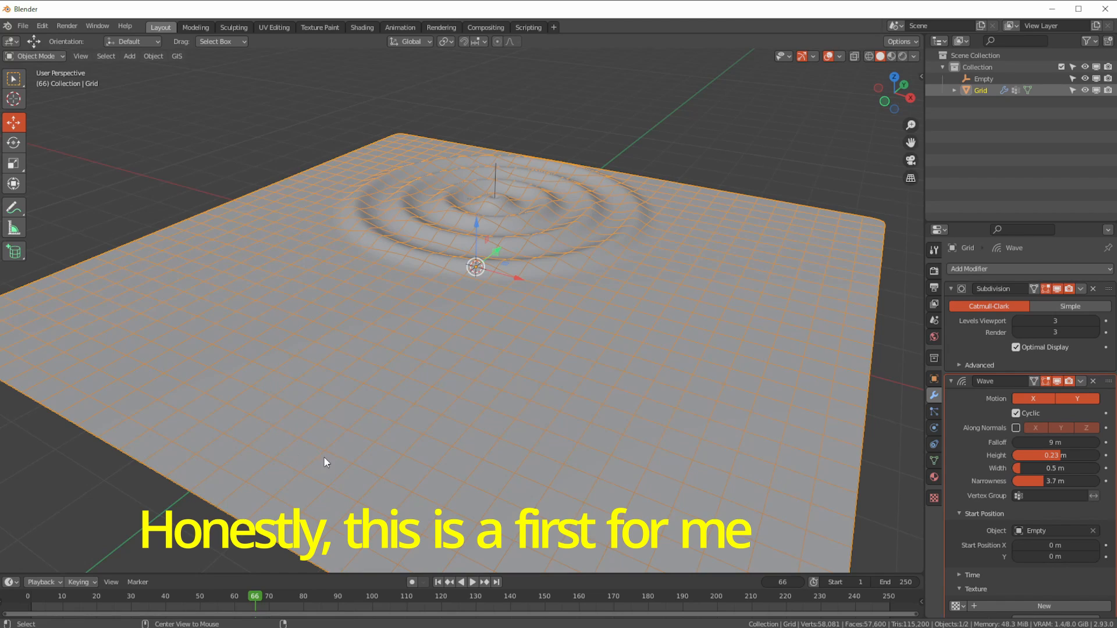
- Enter Edit Mode on the grid and box-select the vertices of its negative-Y half, away from the empty
{"action": "middle_click_drag", "start_coordinate": [291, 446], "coordinate": [249, 380]}
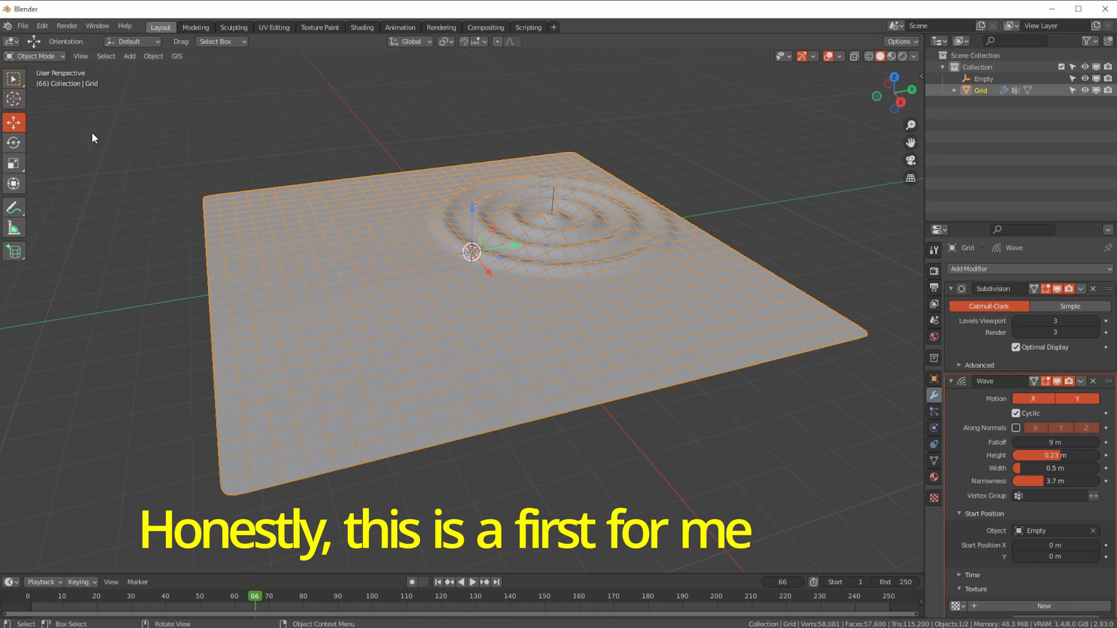
{"action": "left_click", "coordinate": [27, 56]}
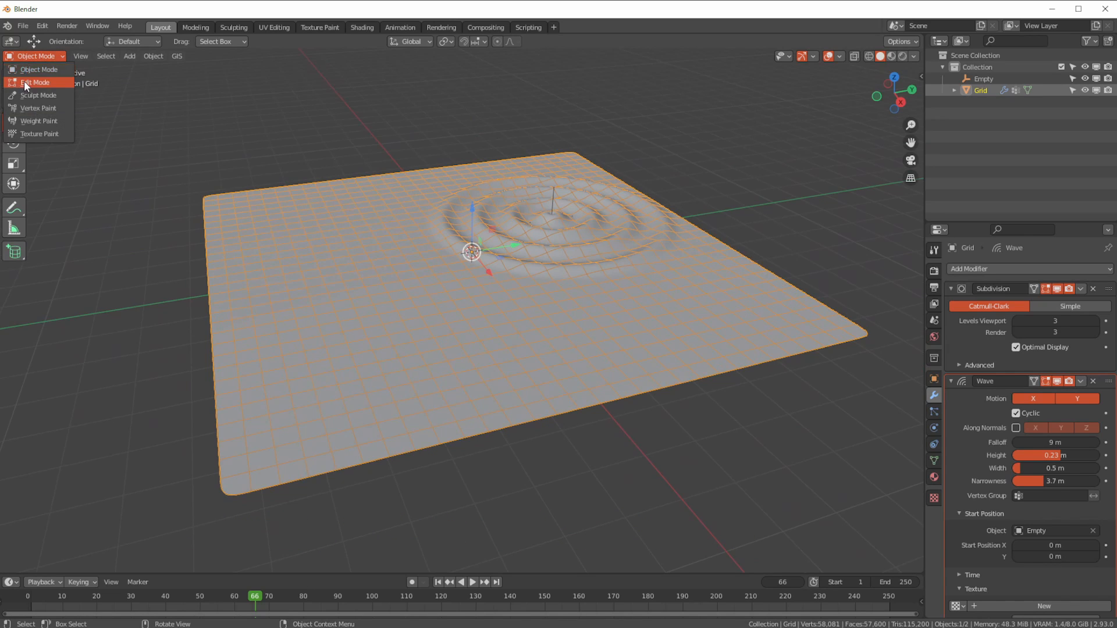
{"action": "left_click", "coordinate": [26, 83]}
{"action": "middle_click_drag", "start_coordinate": [301, 343], "coordinate": [209, 272]}
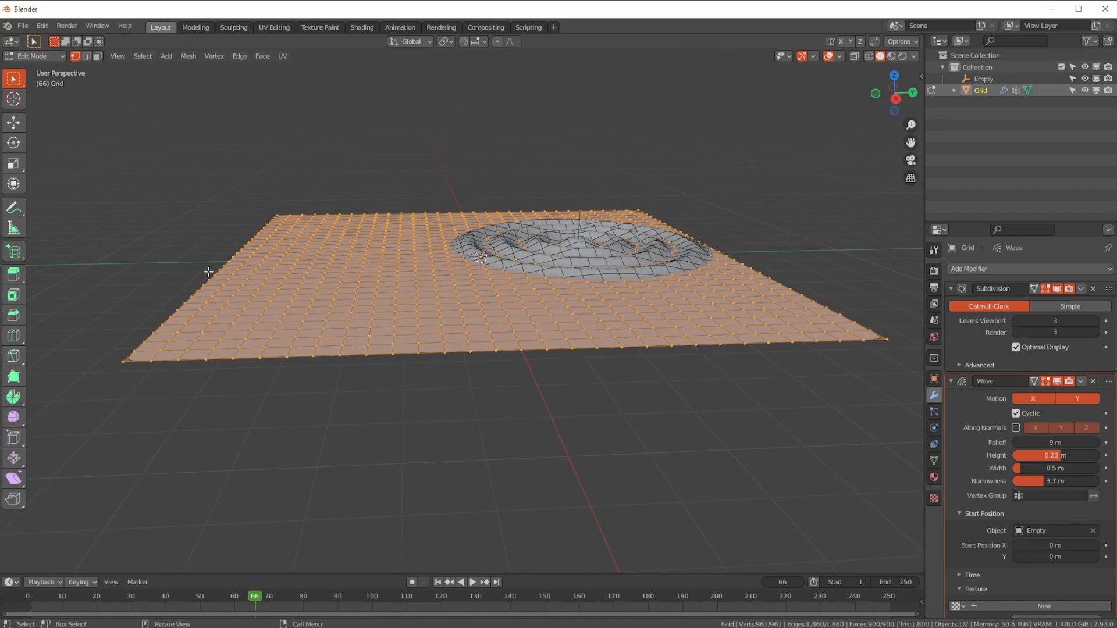
{"action": "left_click_drag", "start_coordinate": [95, 145], "coordinate": [483, 464]}
{"action": "middle_click_drag", "start_coordinate": [484, 464], "coordinate": [467, 436]}
{"action": "left_click_drag", "start_coordinate": [74, 167], "coordinate": [475, 421]}
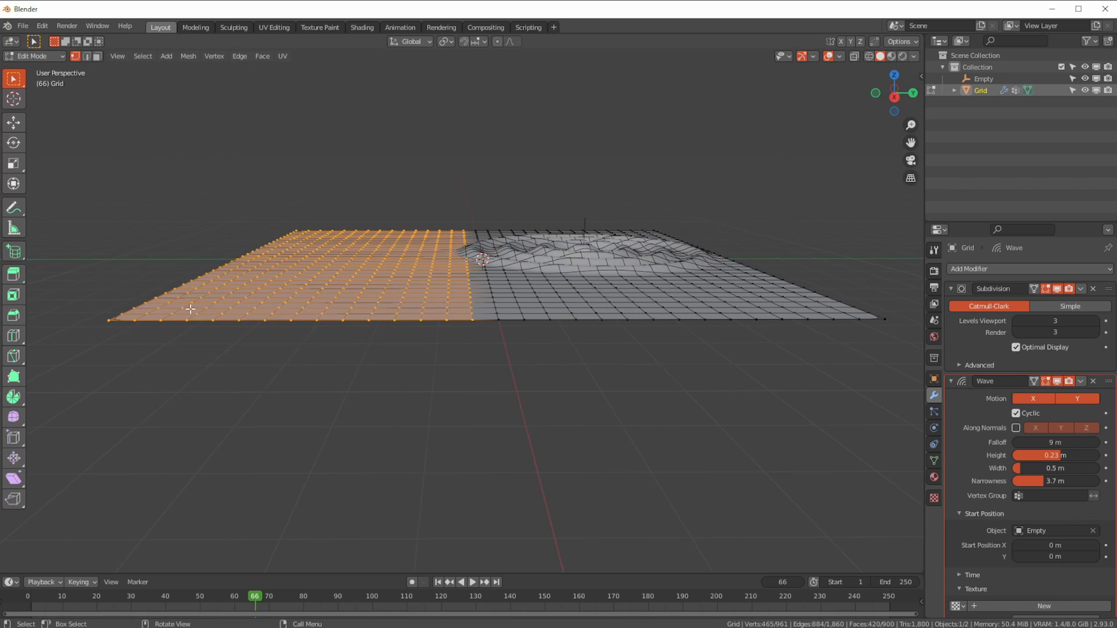
- Try to rotate the selected half of the grid 90° about X with the transform orientation set to Cursor, and undo it
{"action": "left_click", "coordinate": [420, 41]}
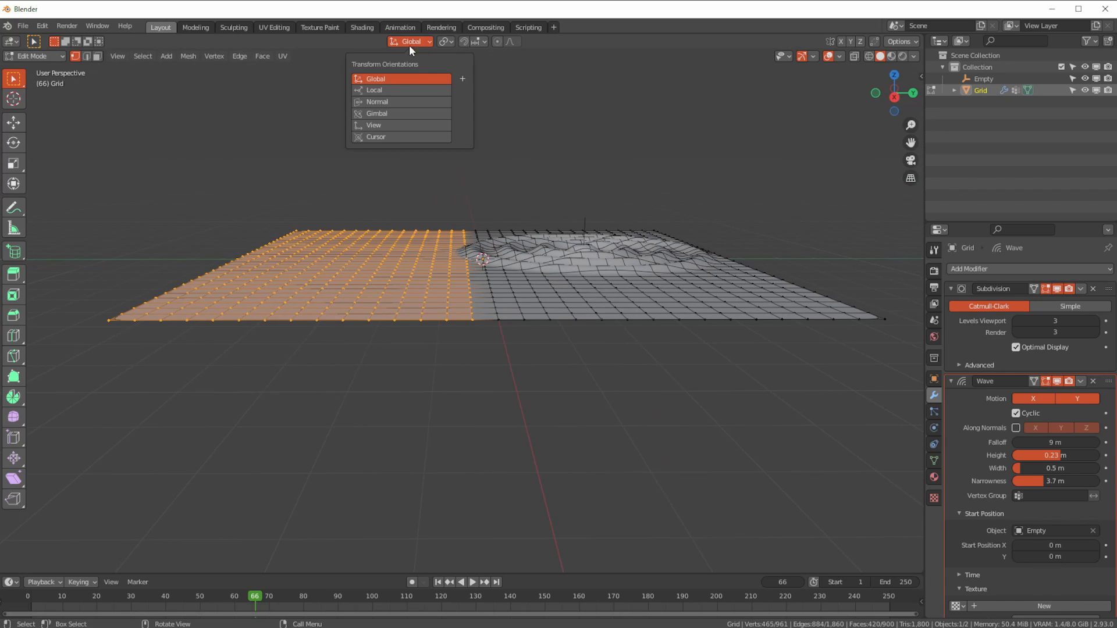
{"action": "left_click", "coordinate": [367, 137]}
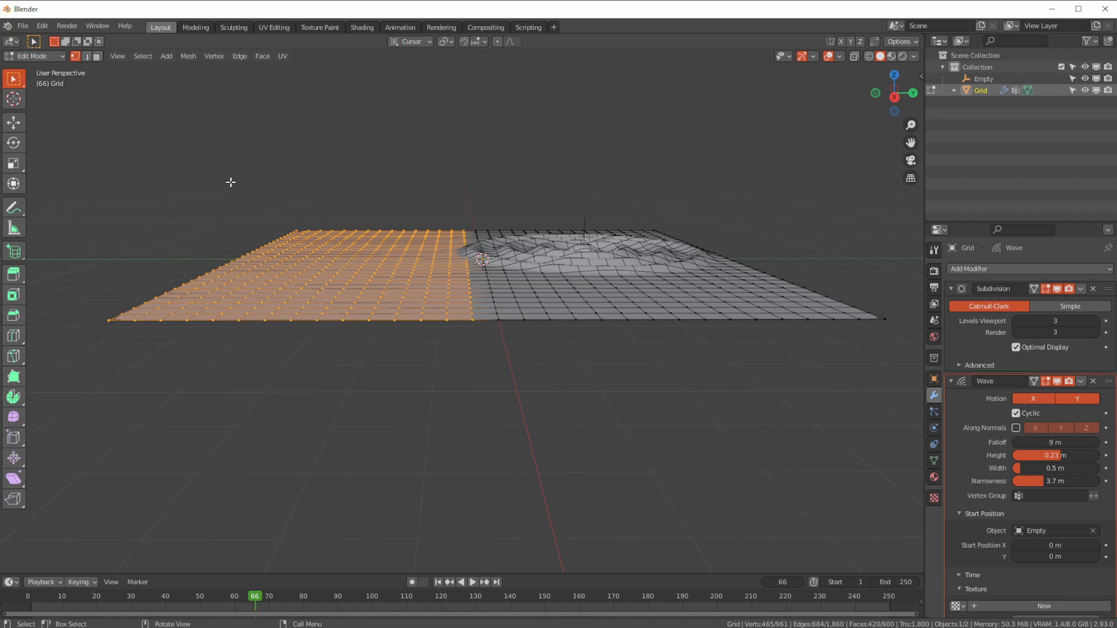
{"action": "type", "text": "rx90"}
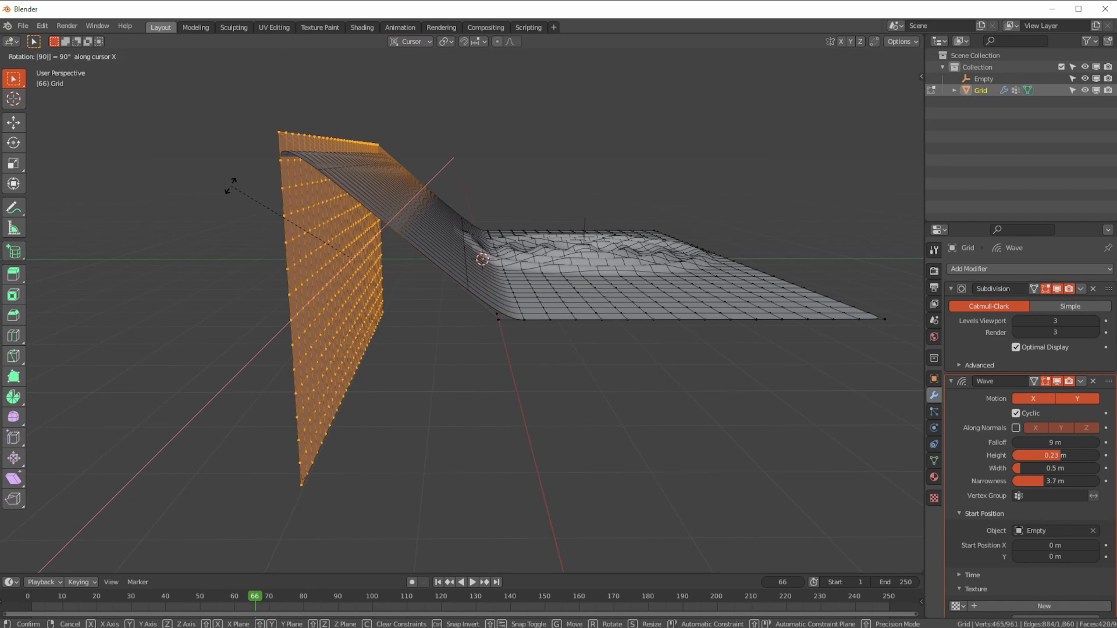
{"action": "key", "text": "Return"}
{"action": "key", "text": "ctrl+z"}
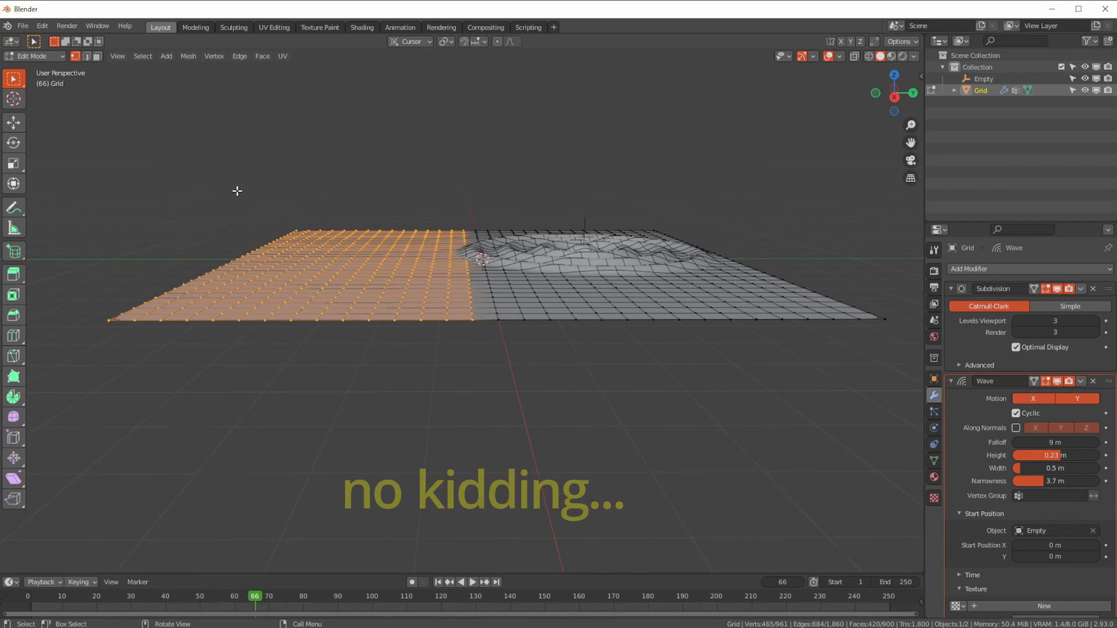
{"action": "left_click", "coordinate": [14, 143]}
{"action": "left_click_drag", "start_coordinate": [320, 227], "coordinate": [317, 236]}
{"action": "key", "text": "ctrl+z"}
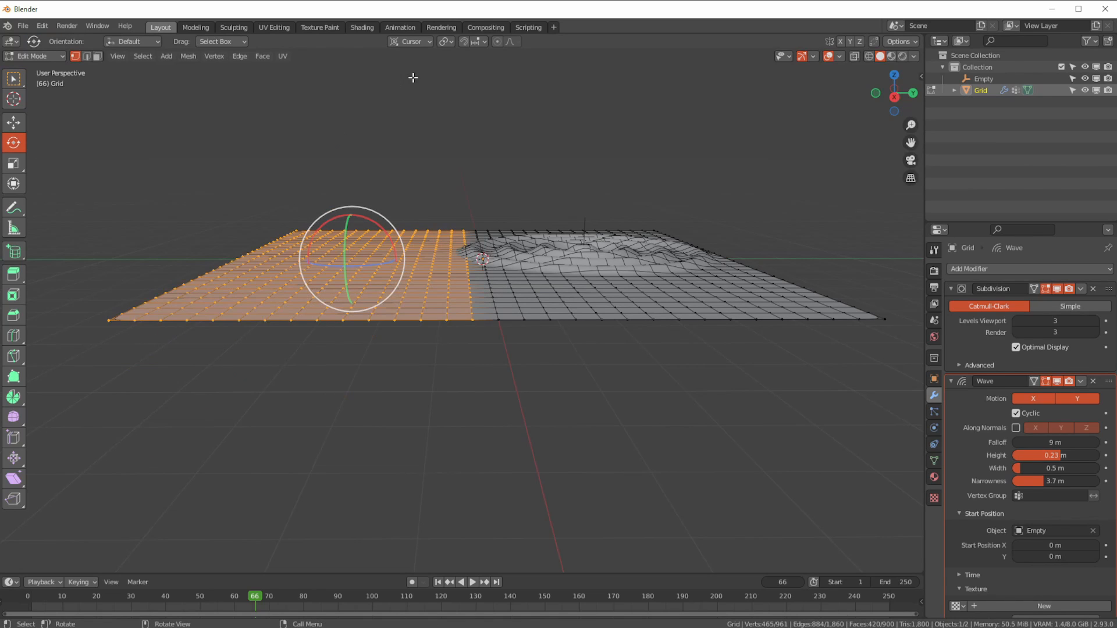
- Set the orientation back to Global and the pivot point to 3D Cursor, and rotate the selected half of the grid 90° about X
{"action": "left_click", "coordinate": [427, 44]}
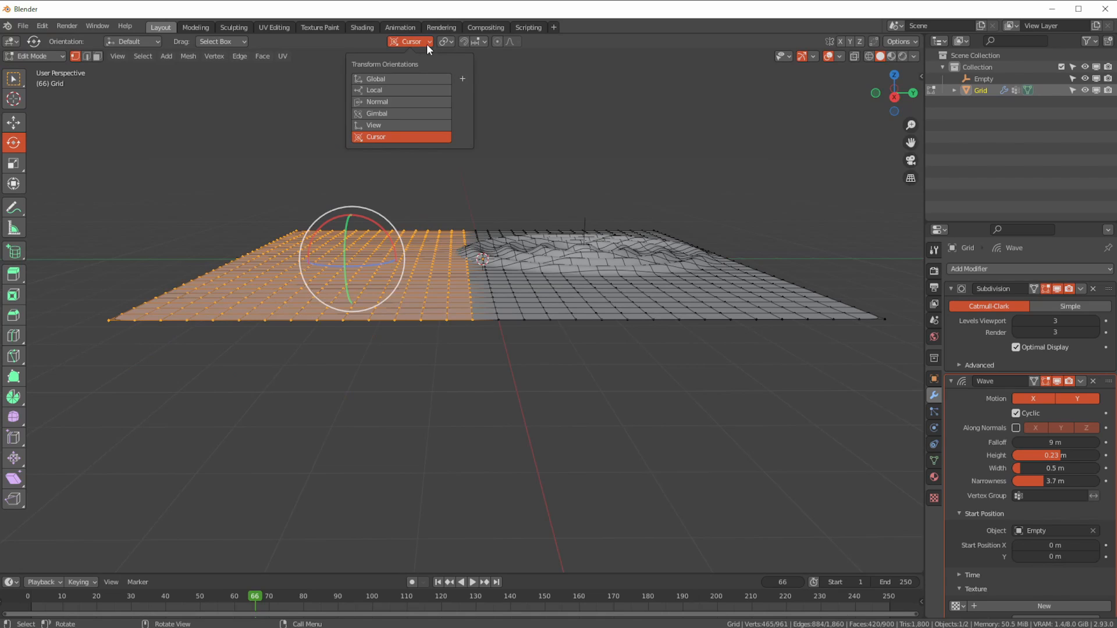
{"action": "left_click", "coordinate": [410, 138]}
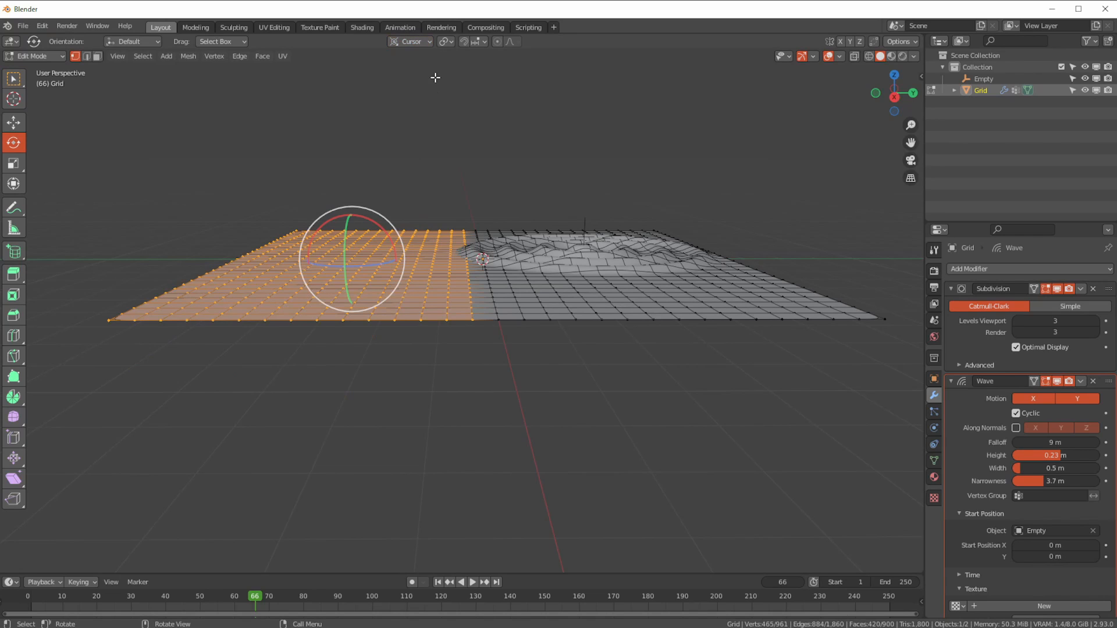
{"action": "left_click", "coordinate": [444, 42]}
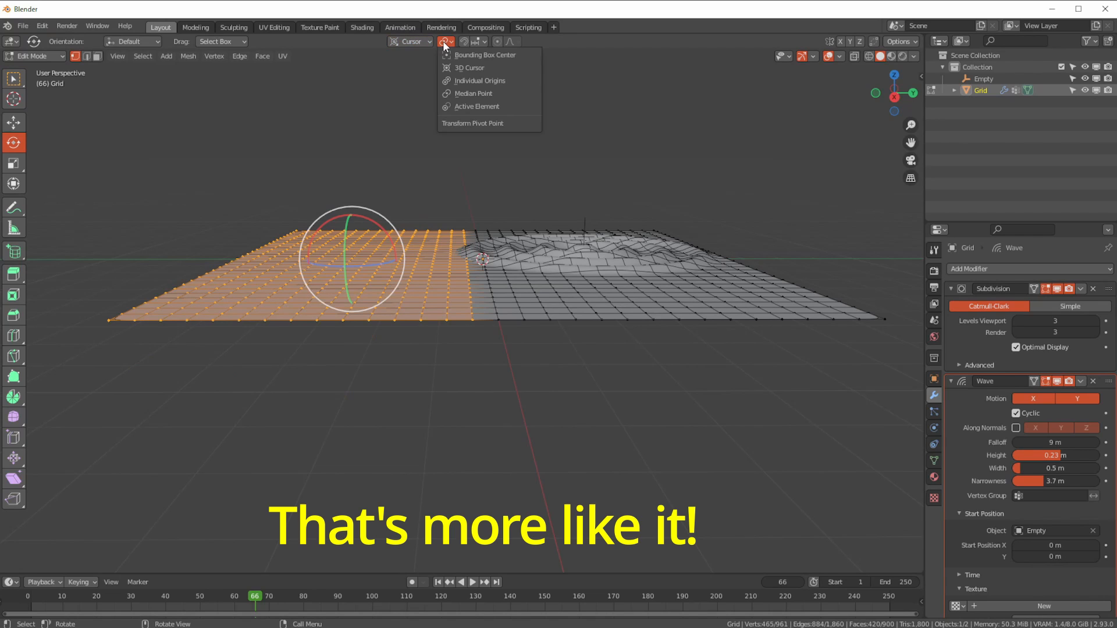
{"action": "left_click", "coordinate": [406, 44]}
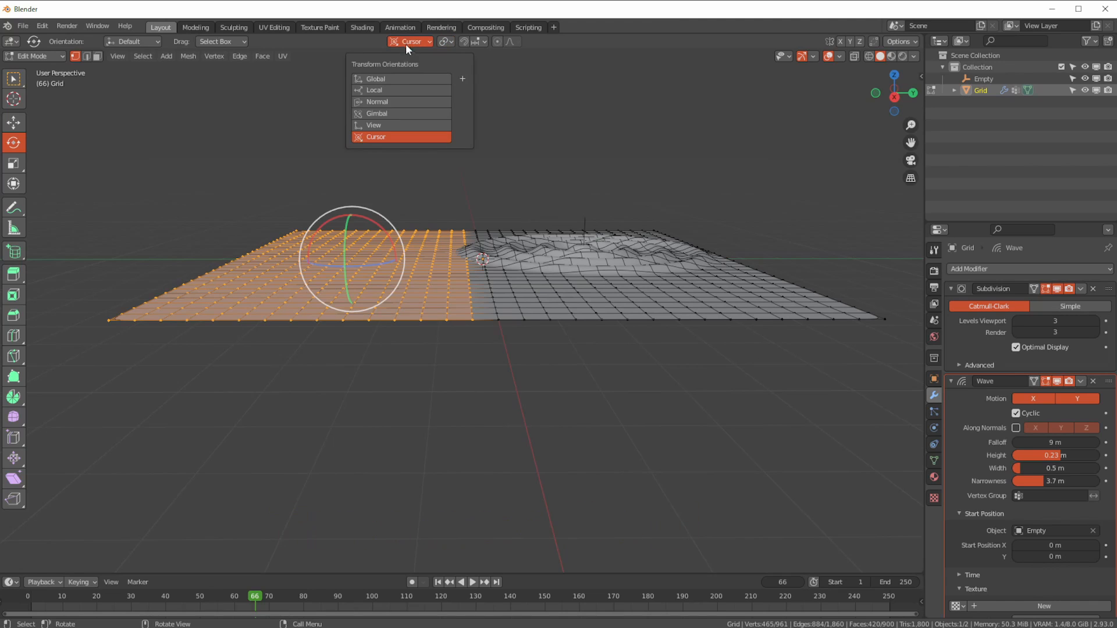
{"action": "left_click", "coordinate": [405, 87]}
{"action": "left_click", "coordinate": [443, 42]}
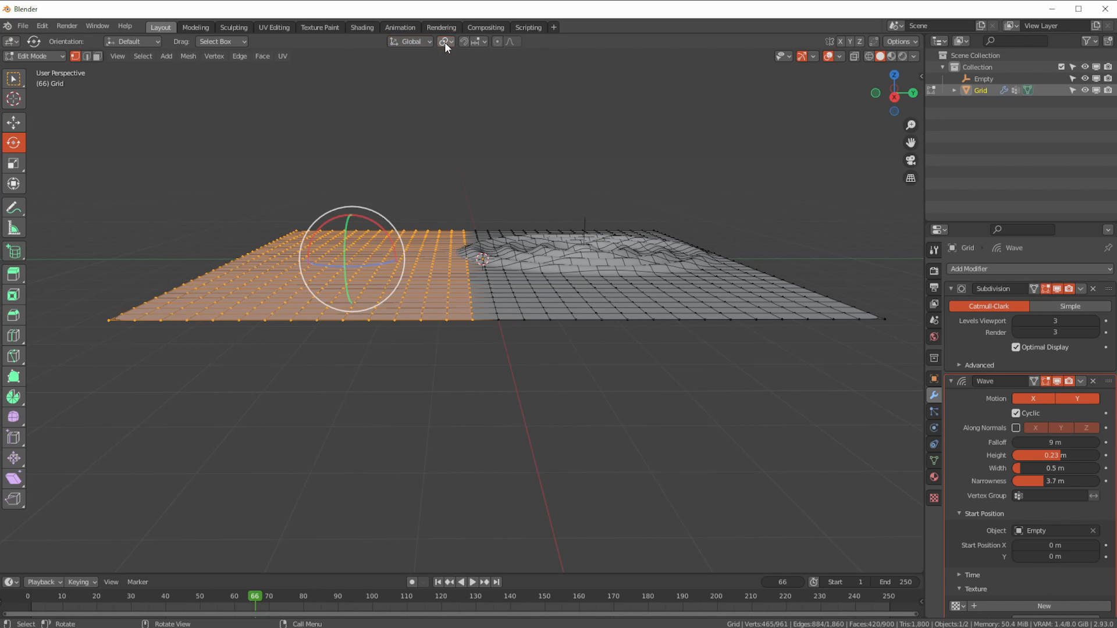
{"action": "left_click", "coordinate": [447, 68]}
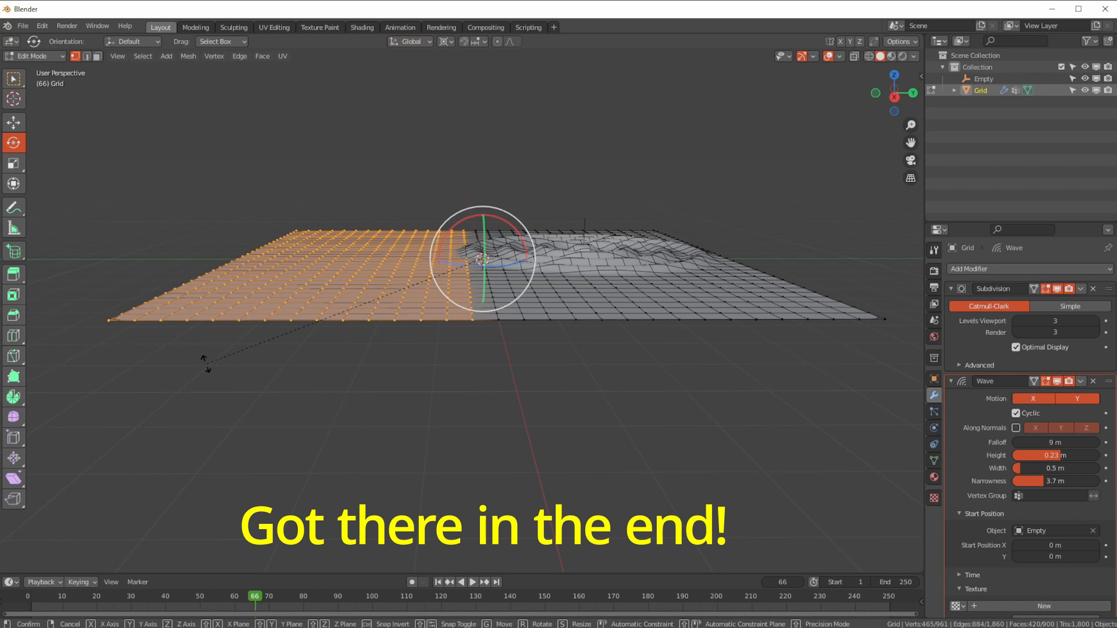
{"action": "type", "text": "rx90"}
{"action": "key", "text": "Return"}
- Compare the folded grid with and without the Wave modifier's Along Normals option, leaving it on
{"action": "mouse_move", "coordinate": [204, 363]}
{"action": "middle_mouse_down"}
{"action": "mouse_move", "coordinate": [292, 374]}
{"action": "mouse_move", "coordinate": [328, 334]}
{"action": "mouse_move", "coordinate": [322, 375]}
{"action": "middle_mouse_up"}
{"action": "left_click", "coordinate": [1016, 428]}
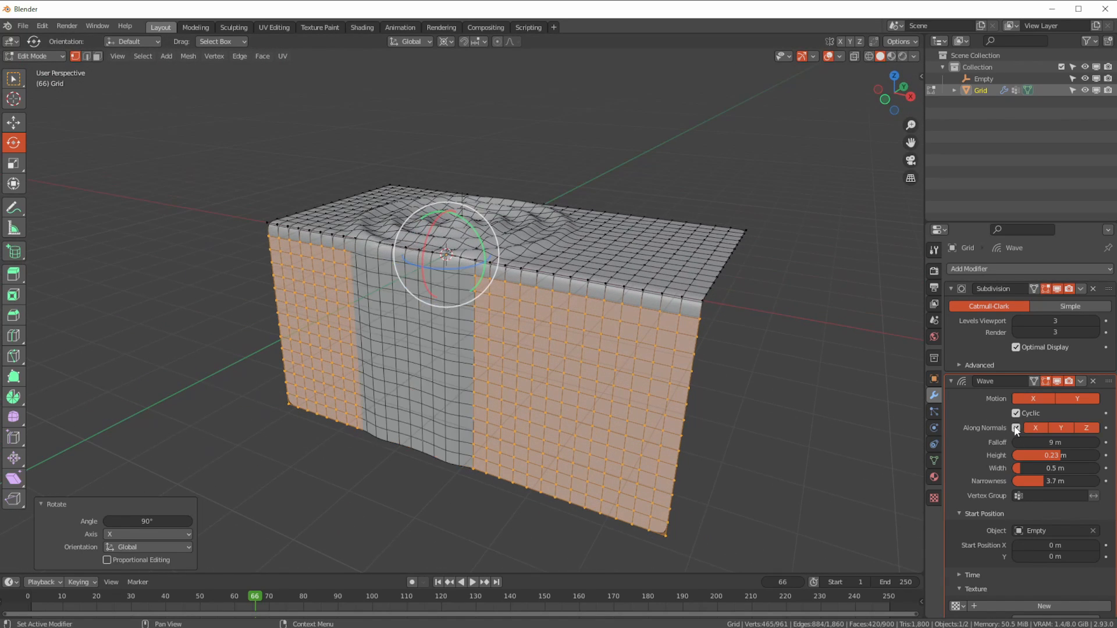
{"action": "left_click", "coordinate": [1016, 427]}
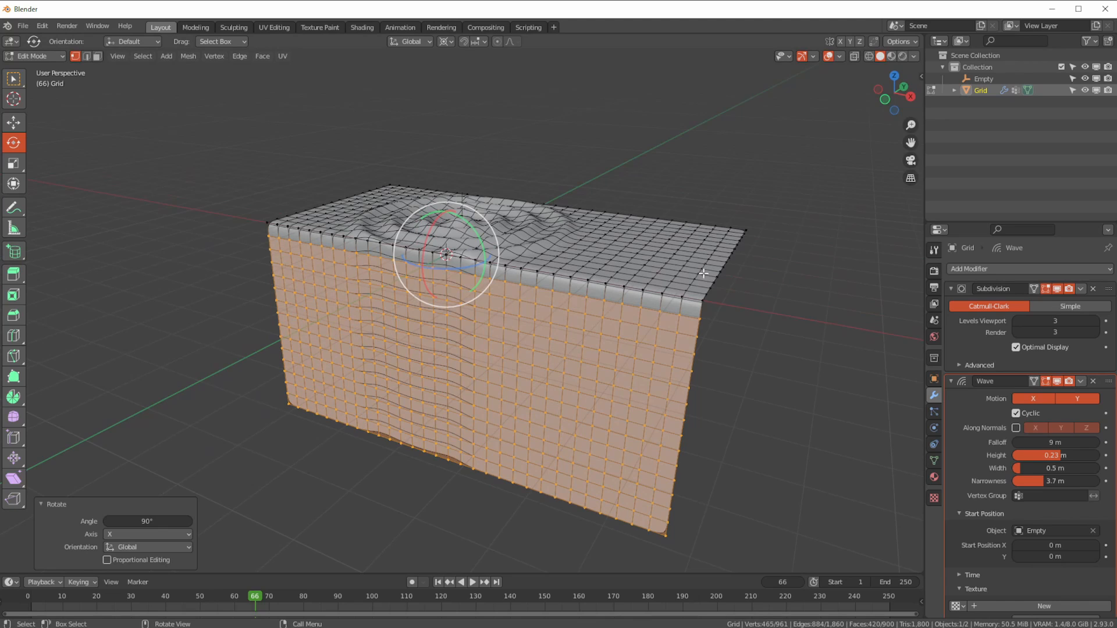
{"action": "left_click", "coordinate": [1016, 428]}
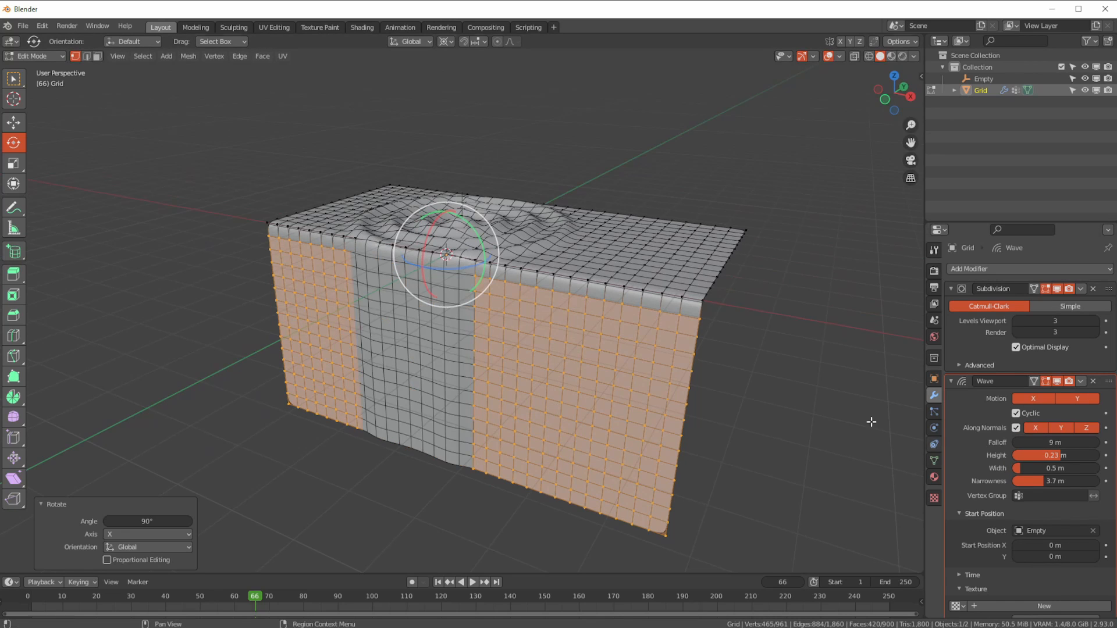
- Return to Object Mode and move the empty about -3.27 m along Y towards the folded side of the grid
{"action": "left_click", "coordinate": [13, 122]}
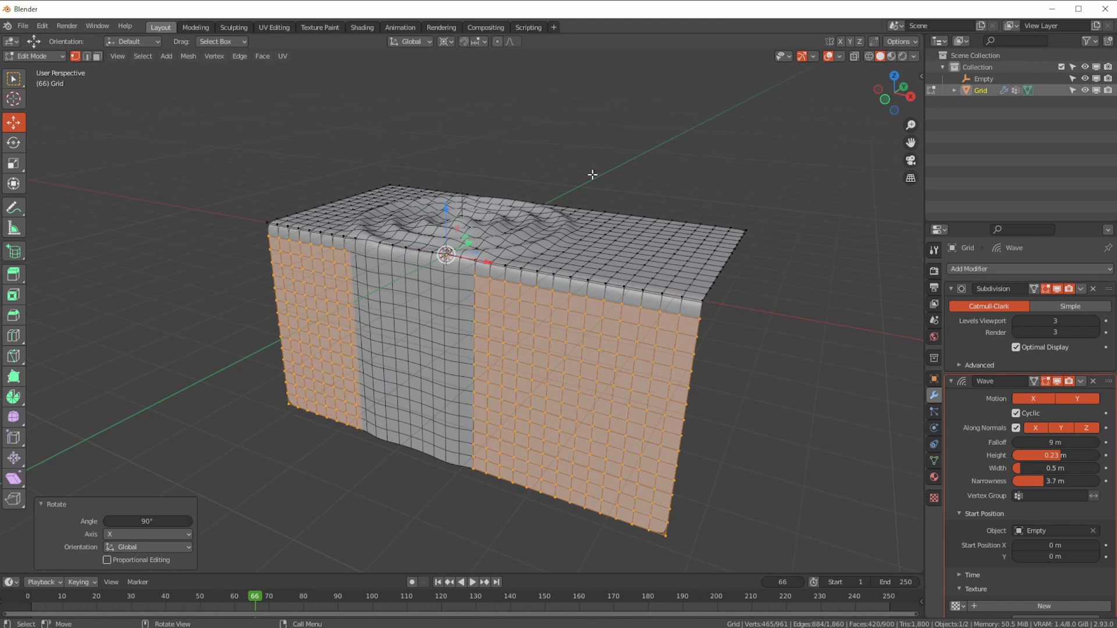
{"action": "left_click", "coordinate": [983, 80]}
{"action": "left_click", "coordinate": [35, 56]}
{"action": "left_click", "coordinate": [29, 69]}
{"action": "key", "text": "g"}
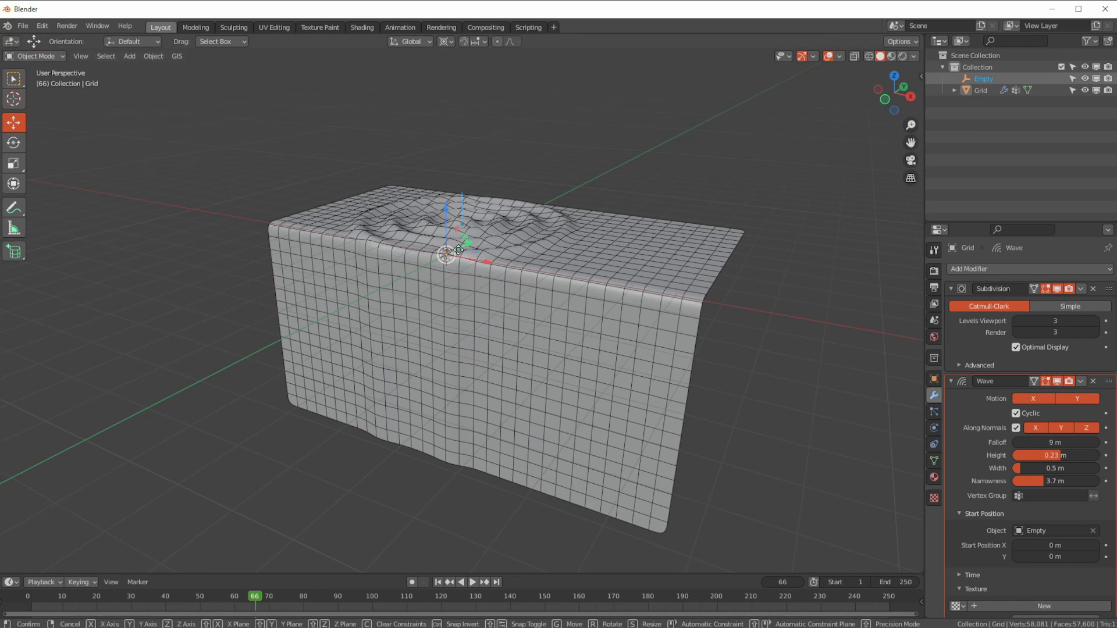
{"action": "left_click", "coordinate": [398, 308]}
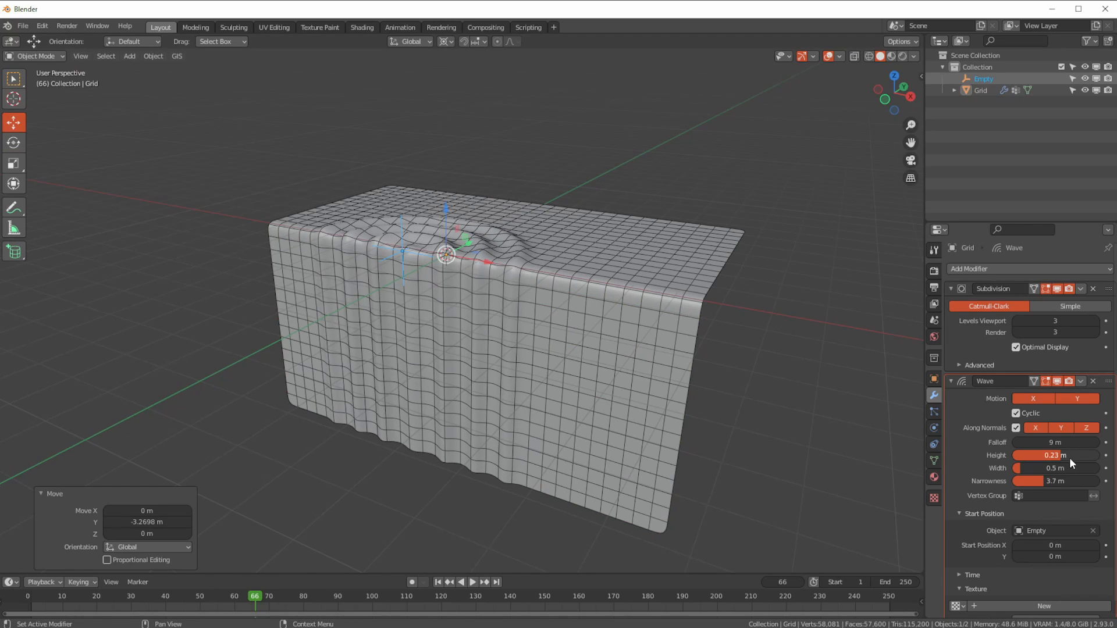
- Toggle the Z axis of Along Normals off and on again, and shift the empty about 0.62 m along Y
{"action": "left_click", "coordinate": [1080, 428]}
{"action": "middle_click_drag", "start_coordinate": [407, 363], "coordinate": [422, 381]}
{"action": "left_click", "coordinate": [1080, 428]}
{"action": "middle_click_drag", "start_coordinate": [435, 436], "coordinate": [414, 316]}
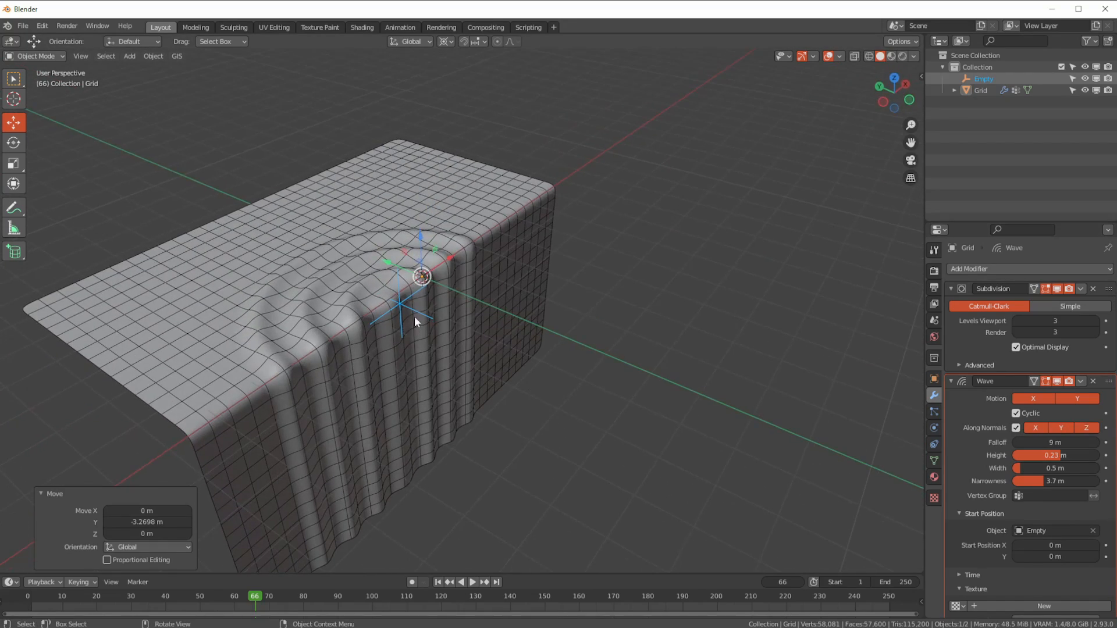
{"action": "left_click_drag", "start_coordinate": [385, 263], "coordinate": [367, 266]}
{"action": "middle_click_drag", "start_coordinate": [368, 266], "coordinate": [326, 373]}
- Toggle the Wave modifier's X motion off and on, and turn Y motion off so only X remains
{"action": "left_click", "coordinate": [1031, 398]}
{"action": "middle_click_drag", "start_coordinate": [535, 341], "coordinate": [508, 320]}
{"action": "left_click", "coordinate": [1036, 400]}
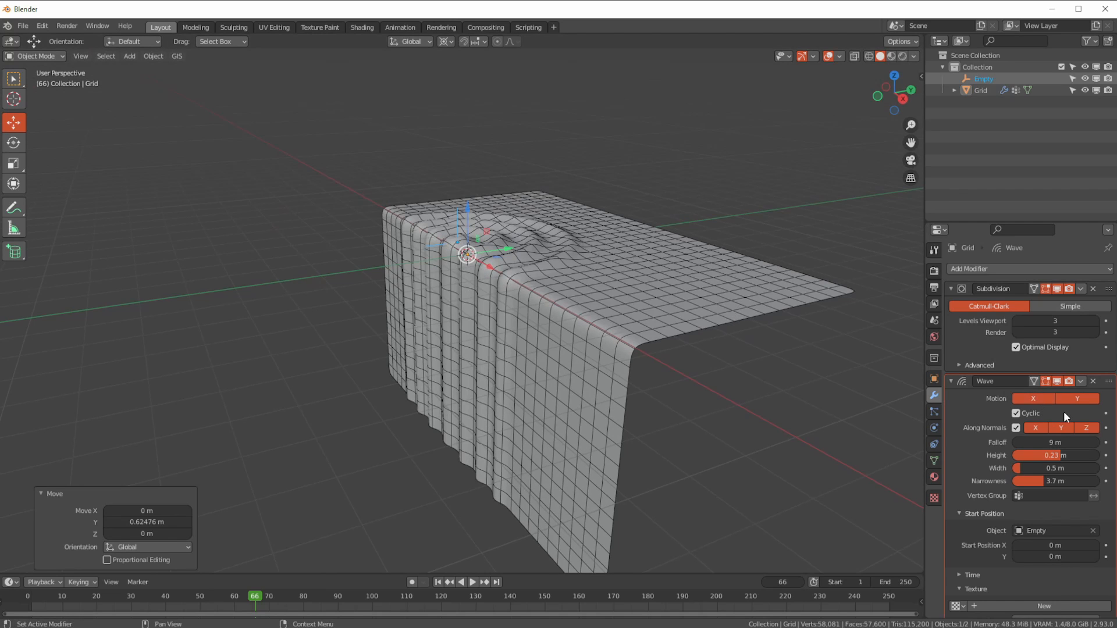
{"action": "left_click", "coordinate": [1075, 399]}
{"action": "middle_click_drag", "start_coordinate": [623, 370], "coordinate": [677, 371]}
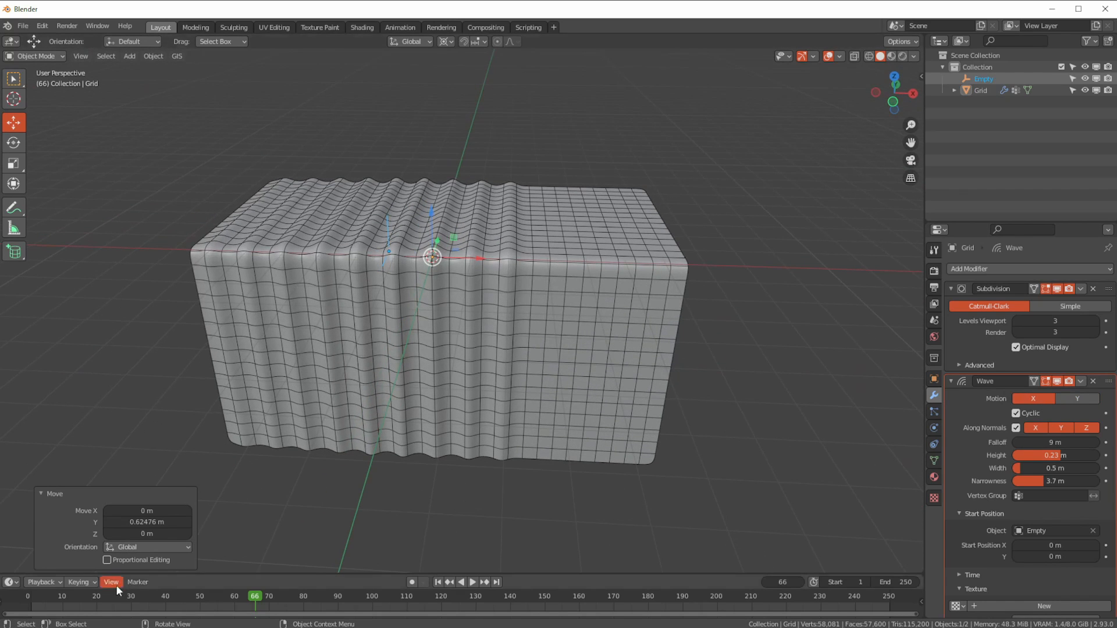
- Play the animation from frame 1 to examine the X-only wave on the folded grid
{"action": "left_click", "coordinate": [438, 582]}
{"action": "left_click", "coordinate": [473, 582]}
{"action": "middle_click_drag", "start_coordinate": [399, 554], "coordinate": [383, 567]}
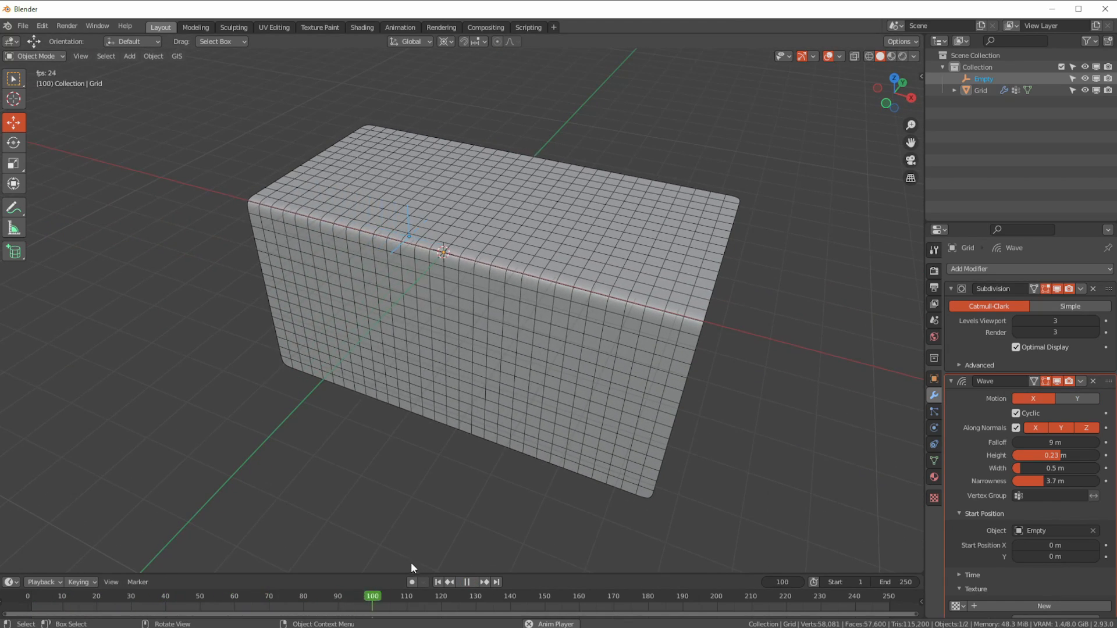
{"action": "left_click", "coordinate": [457, 582]}
{"action": "left_click", "coordinate": [439, 582]}
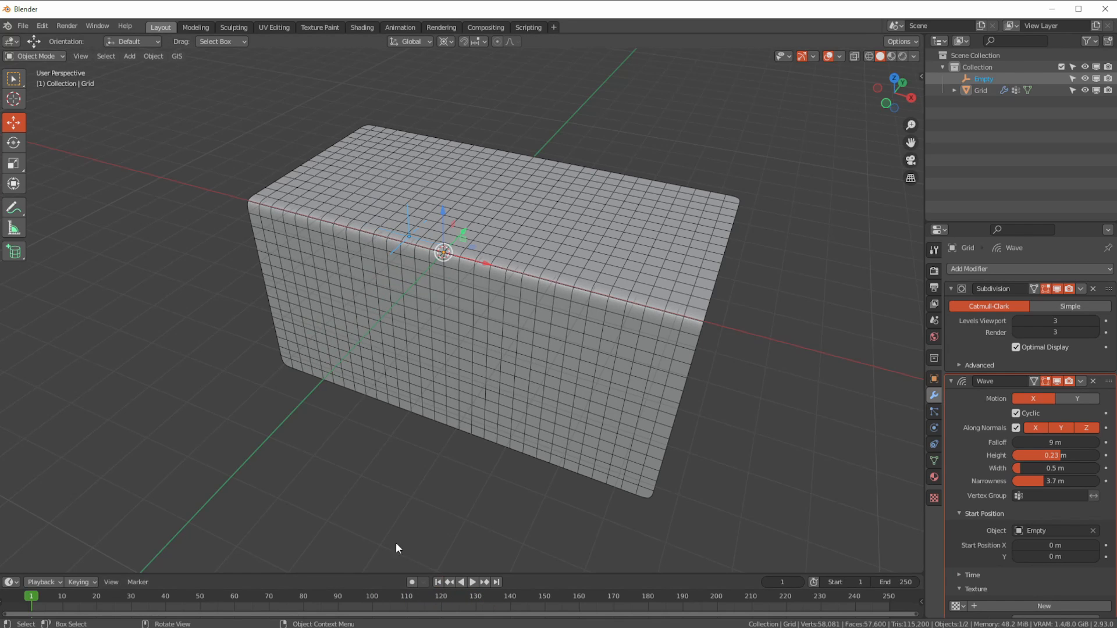
{"action": "key", "text": "space"}
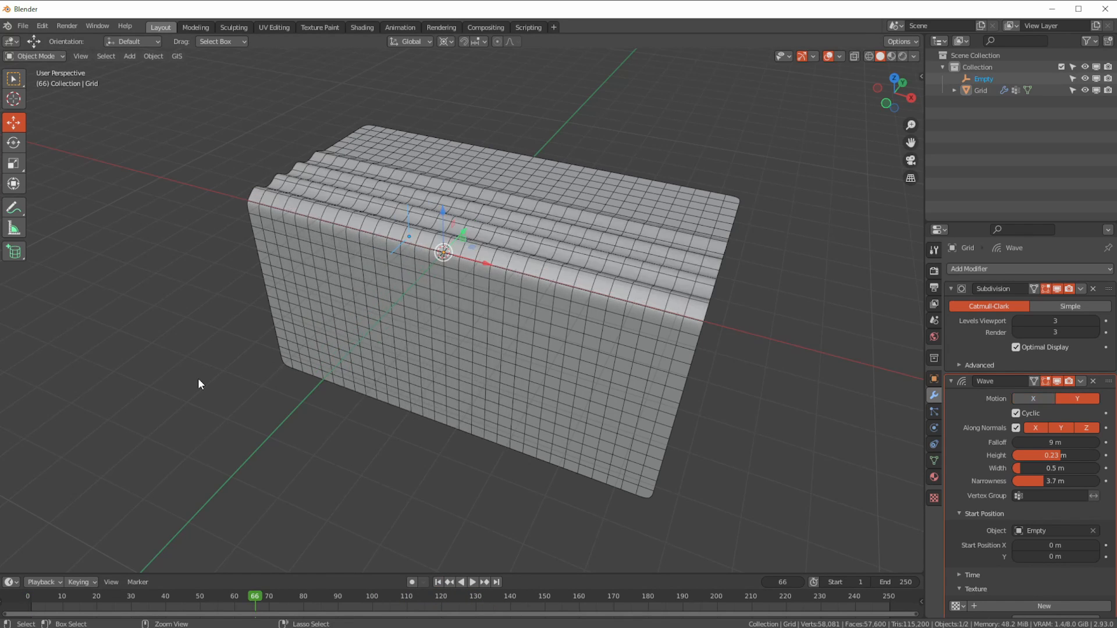
- Undo the motion, empty, Along Normals and fold changes back to the flat grid, and return to Object Mode
{"action": "key", "text": "ctrl+z"}
{"action": "key", "text": "Tab"}
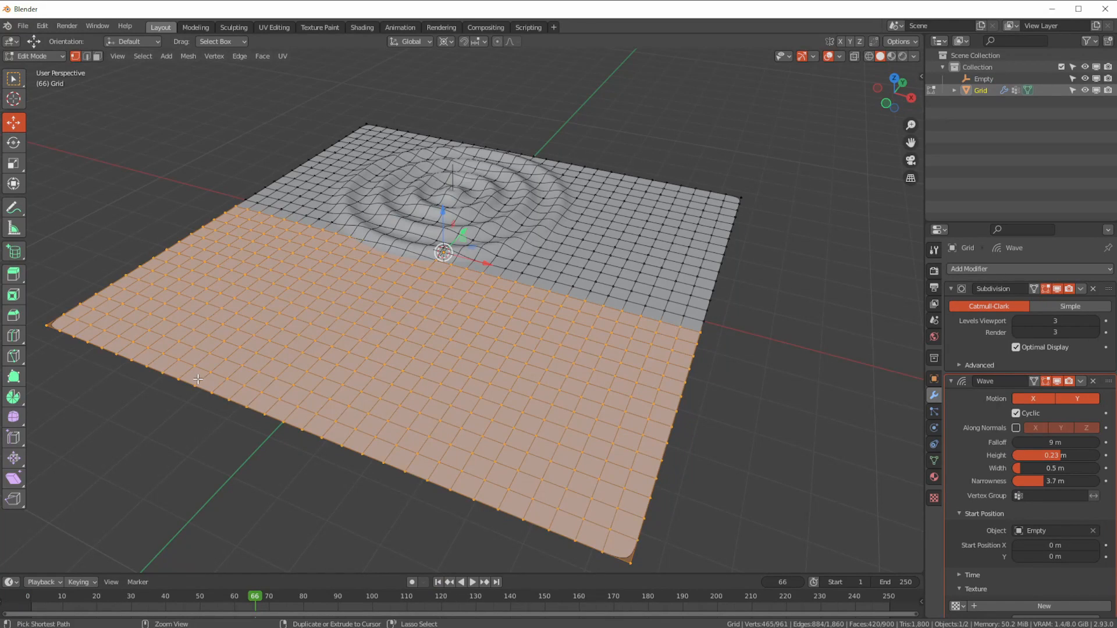
{"action": "left_click", "coordinate": [35, 55]}
{"action": "left_click", "coordinate": [30, 70]}
{"action": "middle_click_drag", "start_coordinate": [592, 376], "coordinate": [544, 355]}
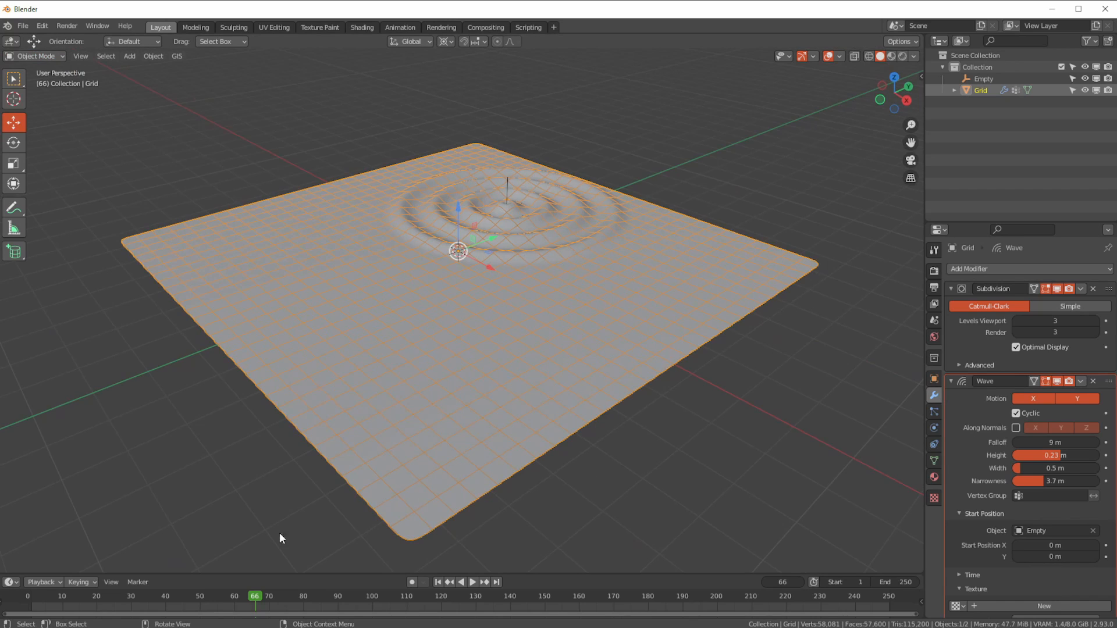
- Play the ripple animation on the flat grid from the start and stop at frame 90
{"action": "left_click", "coordinate": [40, 597]}
{"action": "key", "text": "space"}
{"action": "left_click_drag", "start_coordinate": [229, 608], "coordinate": [309, 613]}
{"action": "key", "text": "space"}
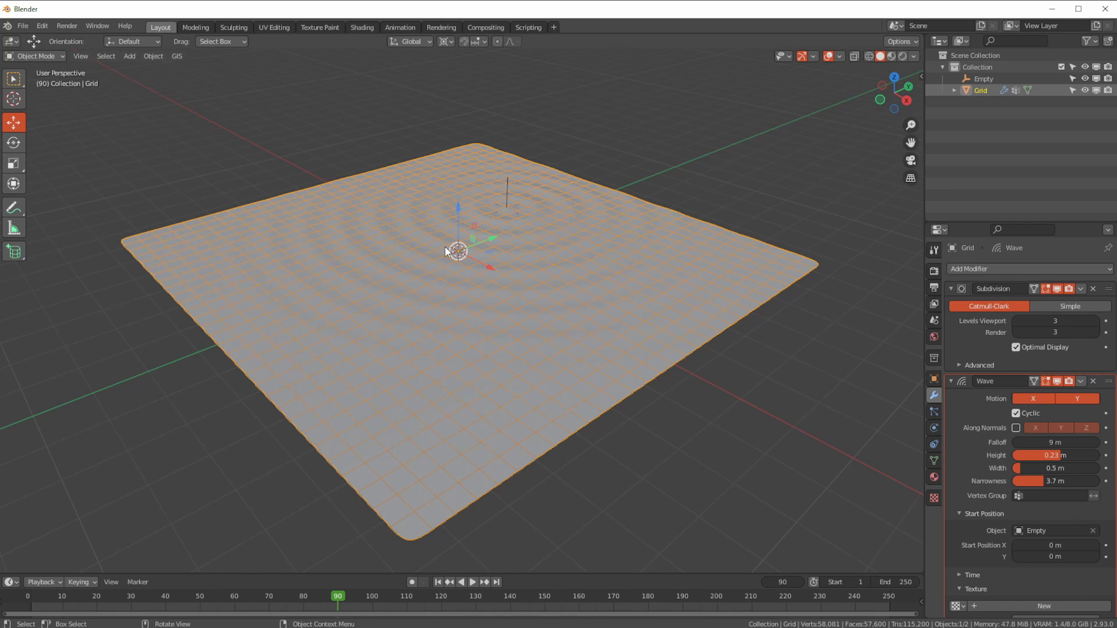
- Select the empty and set its X and Y location to 0 m
{"action": "left_click", "coordinate": [510, 209]}
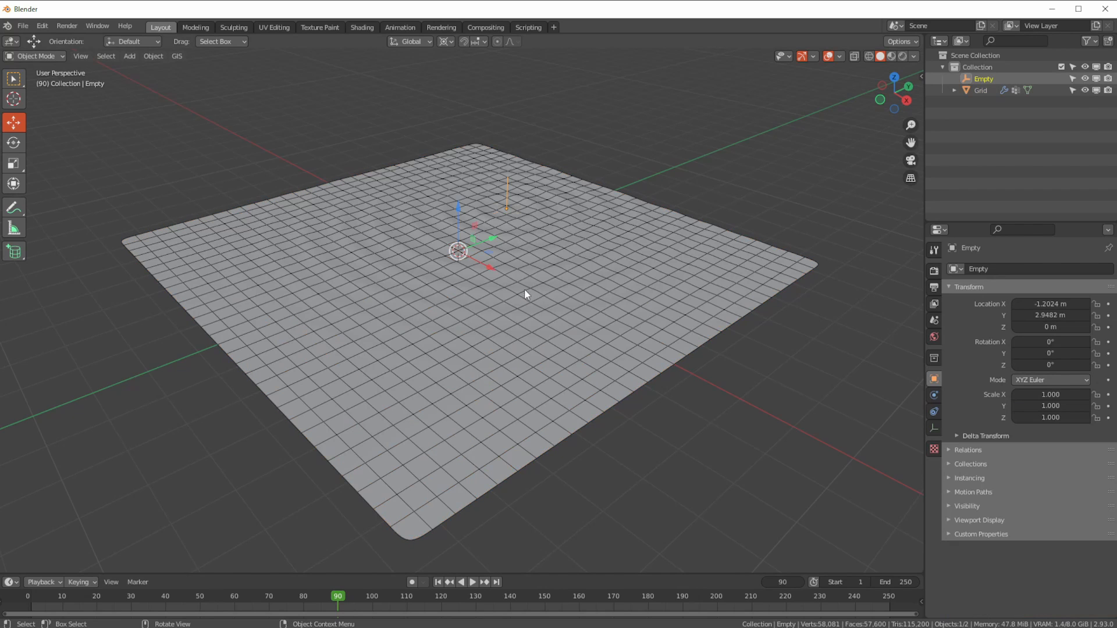
{"action": "key", "text": "Return"}
{"action": "left_click", "coordinate": [1037, 315]}
{"action": "type", "text": "0"}
{"action": "key", "text": "Return"}
- Replay the centred ripple from the start of the timeline and stop at frame 50
{"action": "left_click", "coordinate": [33, 599]}
{"action": "key", "text": "space"}
{"action": "left_click_drag", "start_coordinate": [61, 602], "coordinate": [201, 604]}
{"action": "key", "text": "space"}
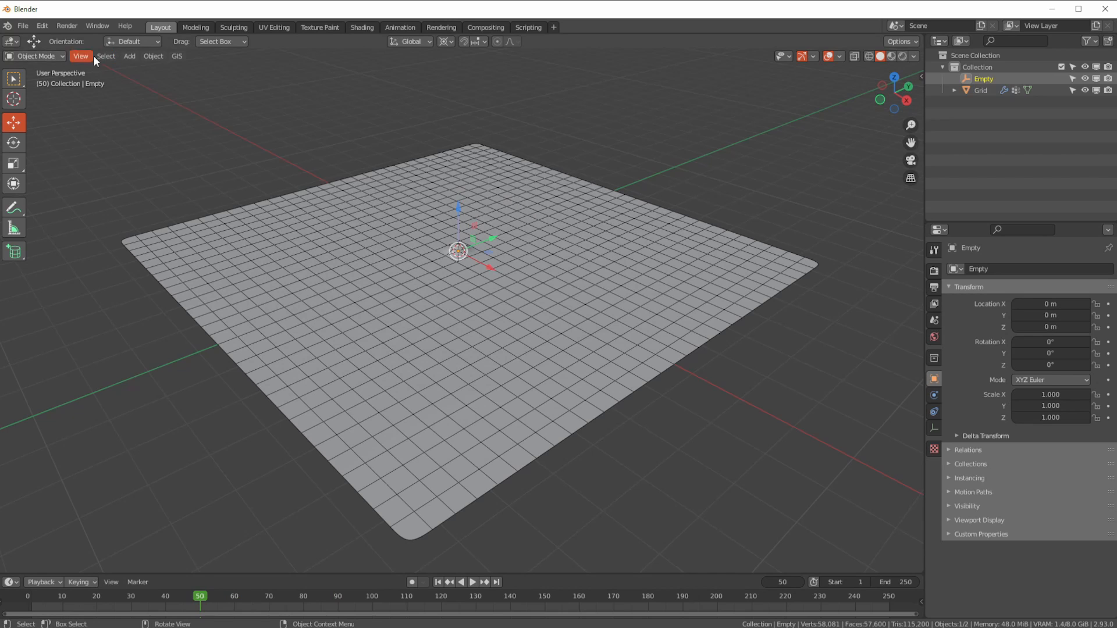
- Add a UV sphere at the centre of the grid
{"action": "left_click", "coordinate": [129, 56]}
{"action": "mouse_move", "coordinate": [207, 68]}
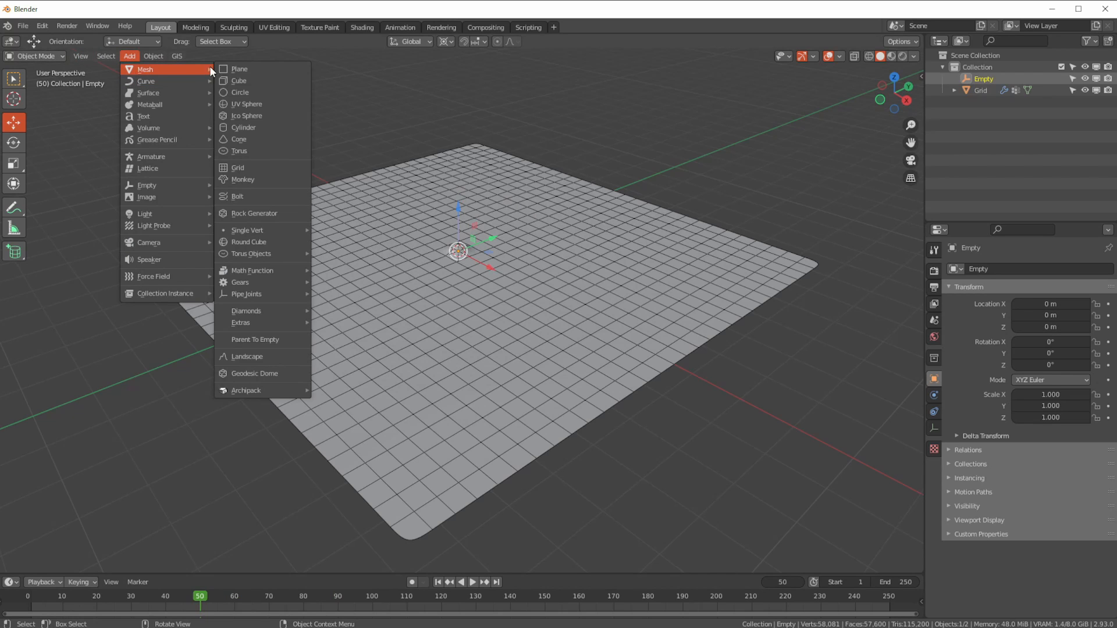
{"action": "left_click", "coordinate": [231, 104]}
{"action": "middle_click_drag", "start_coordinate": [216, 313], "coordinate": [249, 347]}
{"action": "scroll", "coordinate": [268, 275], "scroll_direction": "up", "scroll_amount": 2}
{"action": "scroll", "coordinate": [249, 347], "scroll_direction": "up", "scroll_amount": 2}
- In Edit Mode, pull the sphere's top vertex up about 1.68 m in Z with smooth proportional editing, using the Bounding Box Center pivot
{"action": "left_click", "coordinate": [9, 58]}
{"action": "left_click", "coordinate": [32, 68]}
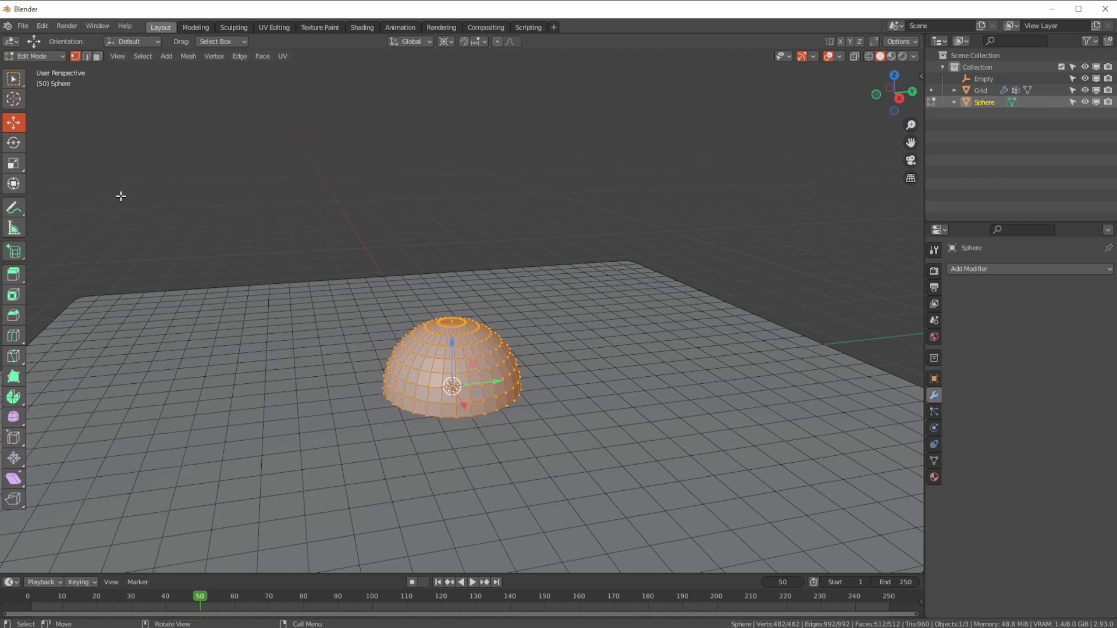
{"action": "left_click", "coordinate": [449, 321]}
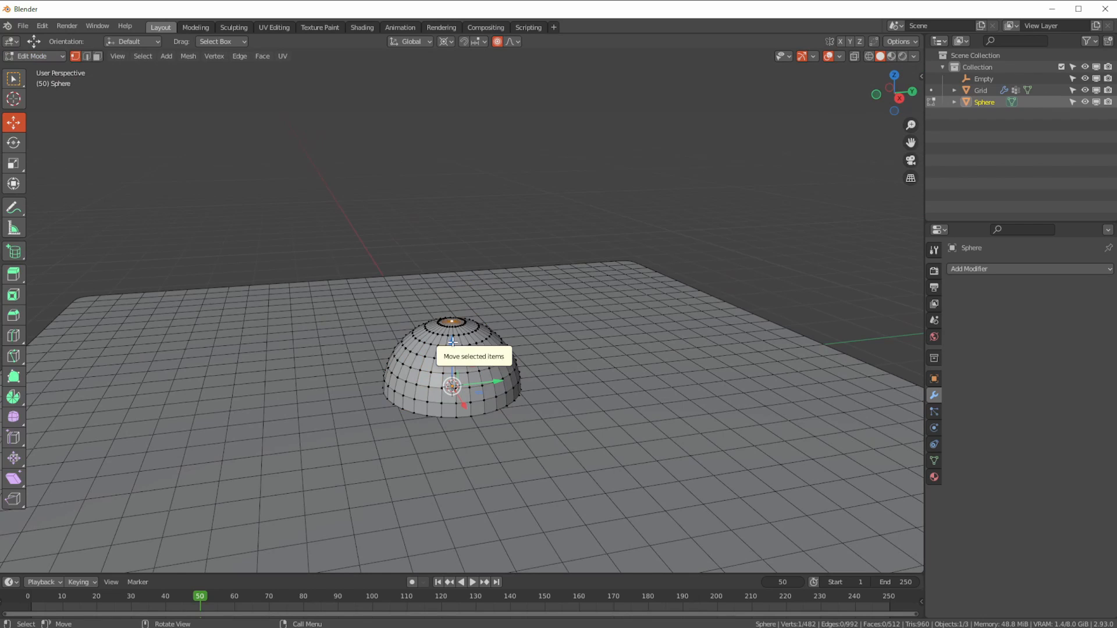
{"action": "left_click", "coordinate": [445, 41]}
{"action": "left_click", "coordinate": [445, 55]}
{"action": "left_click_drag", "start_coordinate": [451, 277], "coordinate": [442, 141]}
{"action": "scroll", "coordinate": [445, 220], "scroll_direction": "down", "scroll_amount": 2}
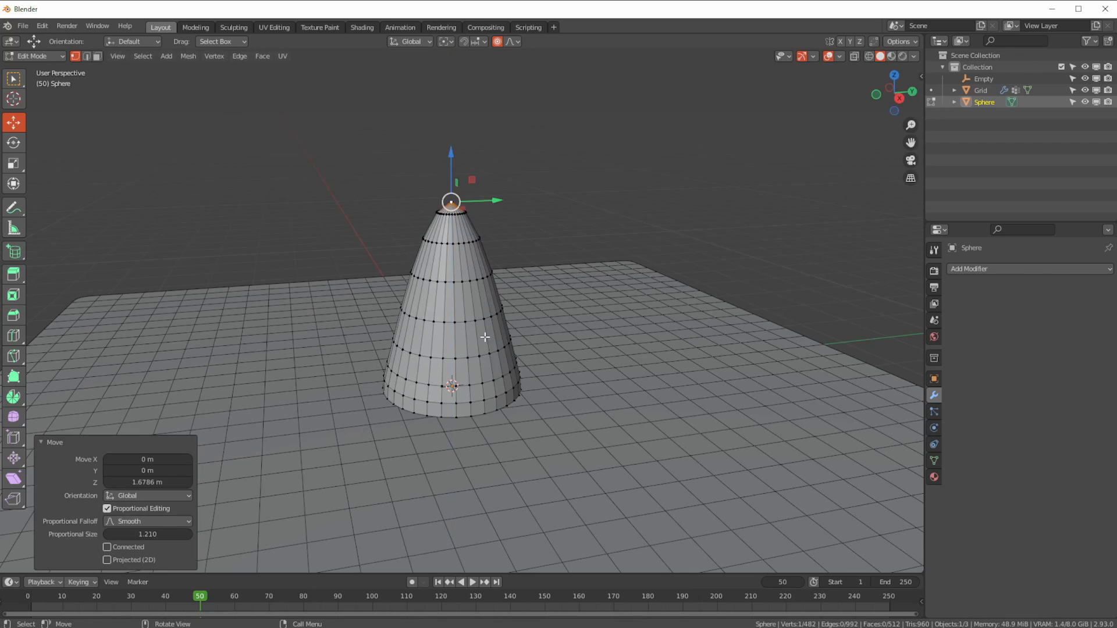
- Select the sphere's whole mesh, scale it down to about 0.18 to form a small droplet, and return to Object Mode
{"action": "key", "text": "a"}
{"action": "key", "text": "s"}
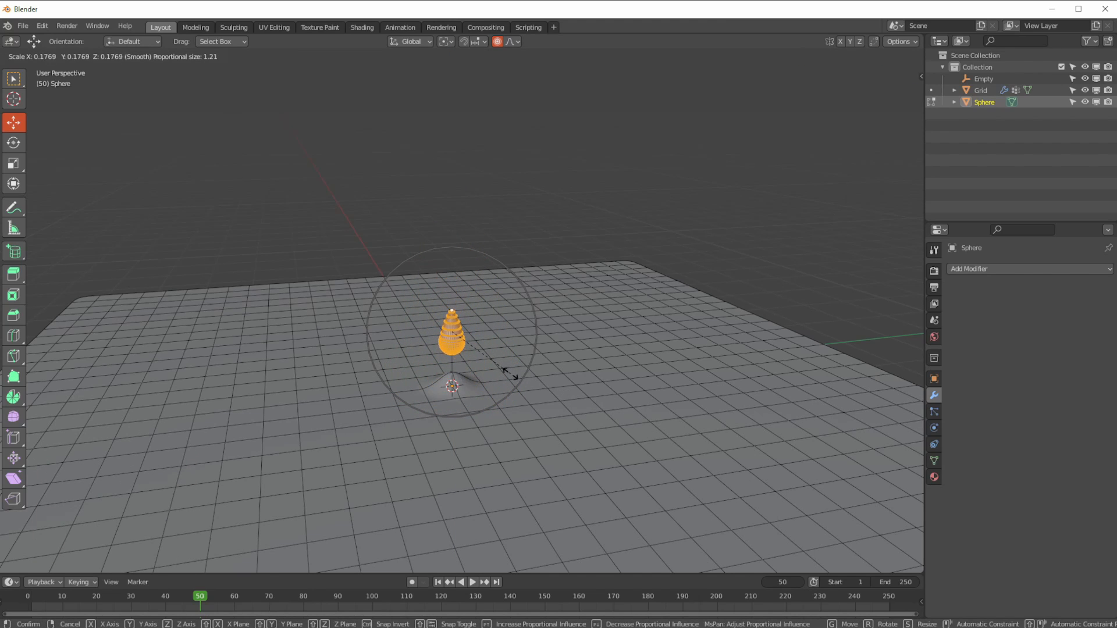
{"action": "left_click", "coordinate": [508, 389]}
{"action": "left_click", "coordinate": [34, 56]}
{"action": "left_click", "coordinate": [35, 71]}
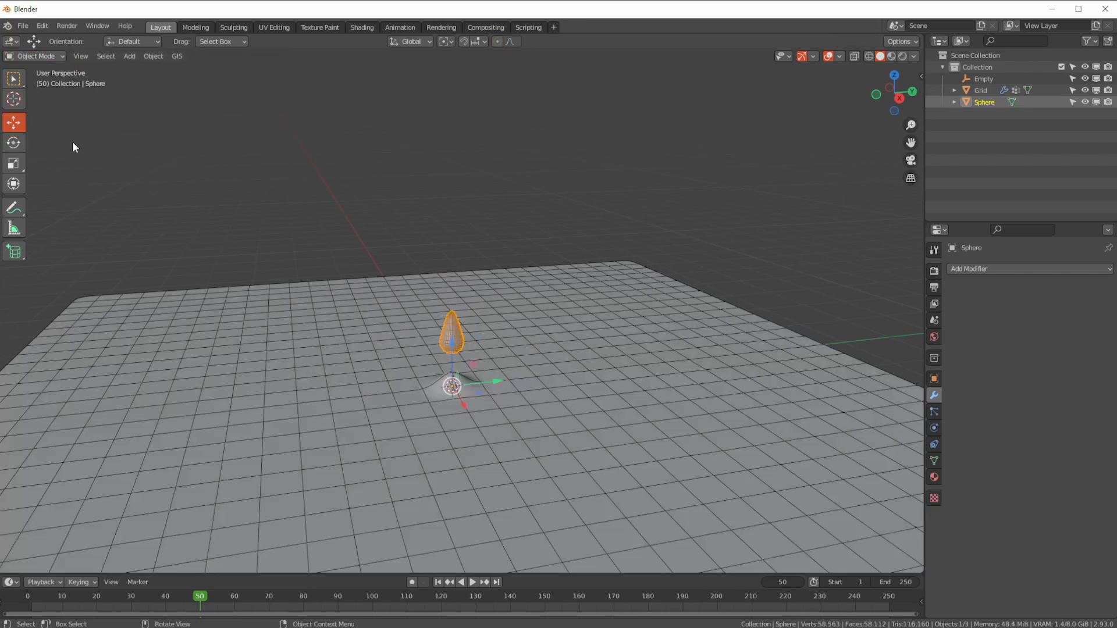
- Apply all transforms to the droplet and set its origin to its geometry
{"action": "left_click", "coordinate": [159, 56]}
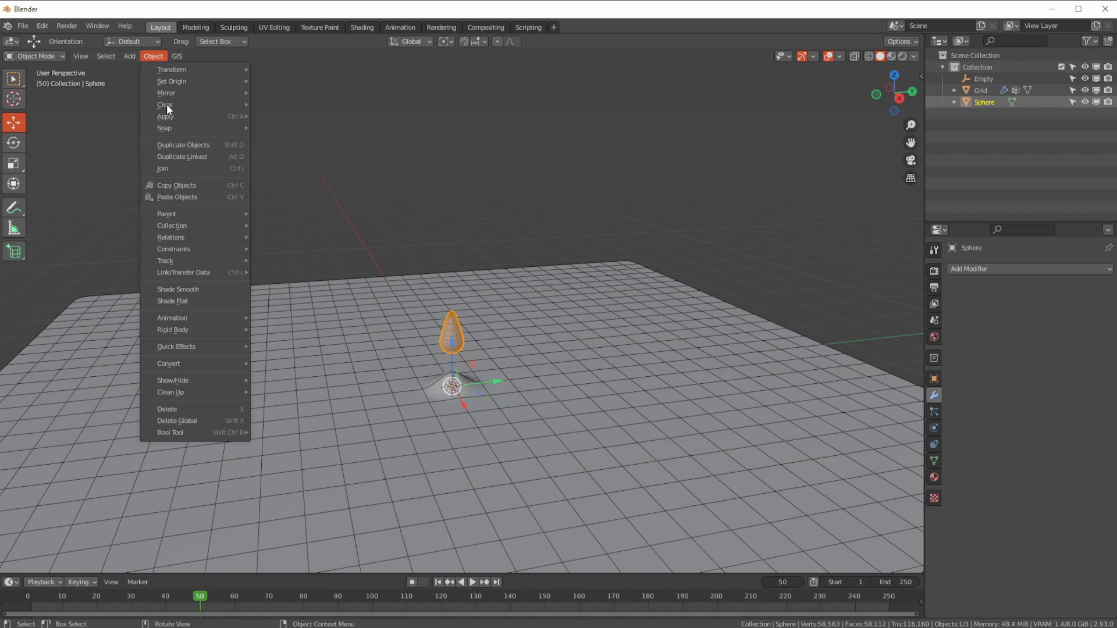
{"action": "mouse_move", "coordinate": [166, 116]}
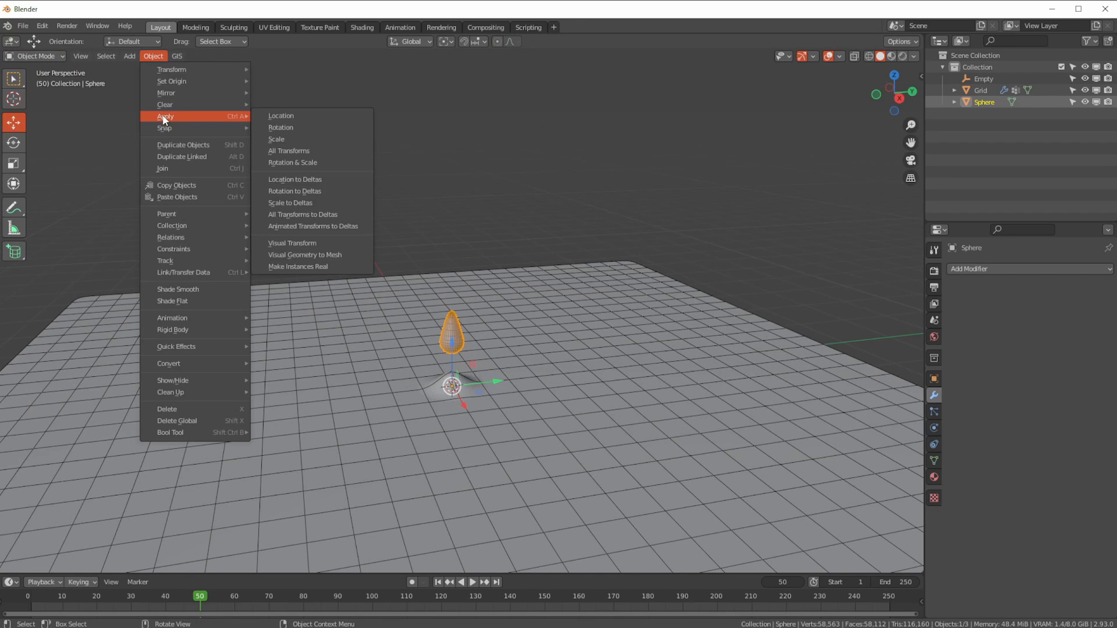
{"action": "left_click", "coordinate": [268, 151]}
{"action": "left_click", "coordinate": [155, 57]}
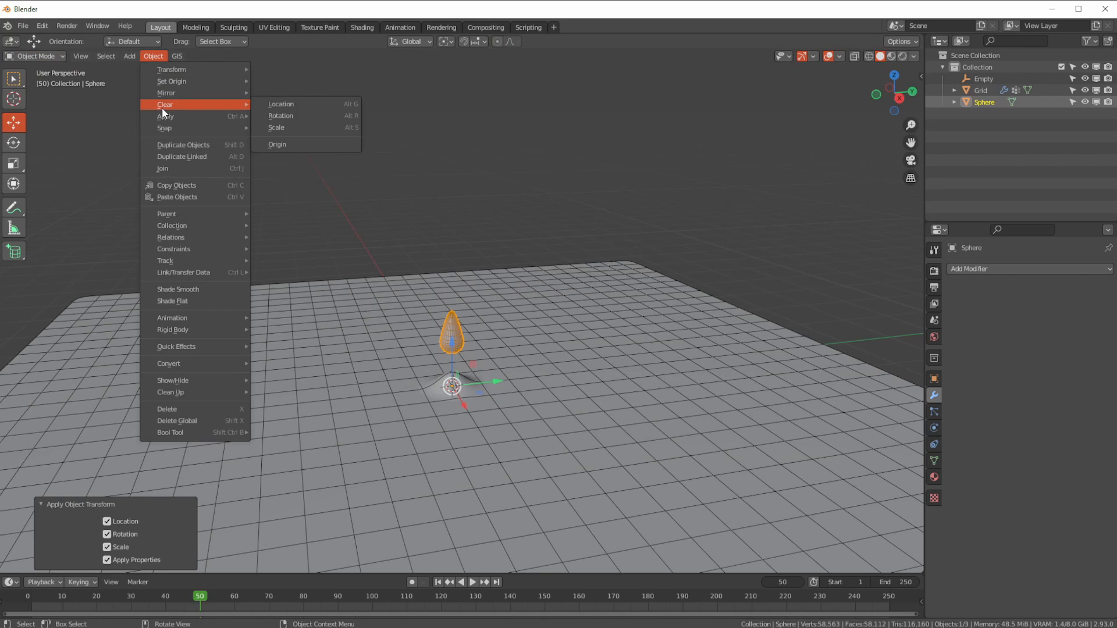
{"action": "mouse_move", "coordinate": [165, 81]}
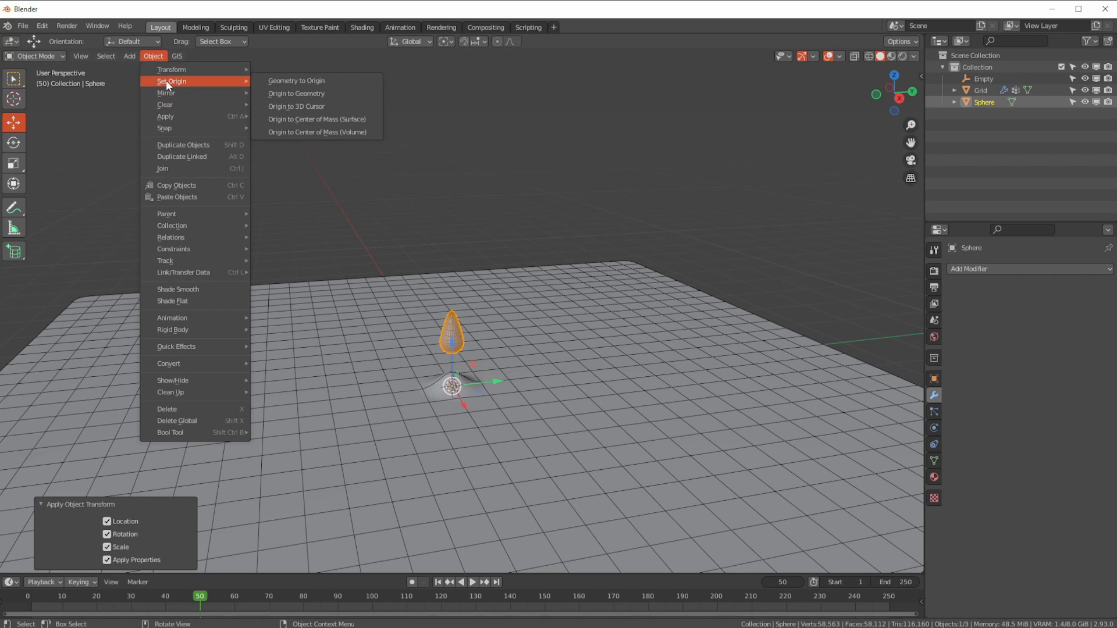
{"action": "left_click", "coordinate": [285, 94]}
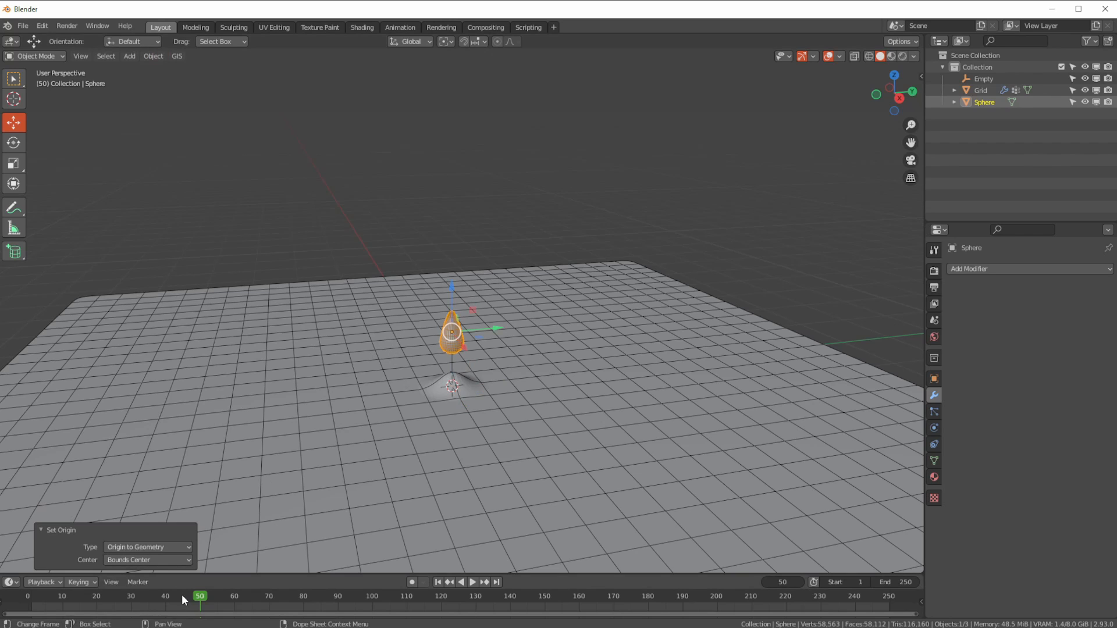
- Lower the droplet about 0.5 m in Z onto the grid surface and keyframe its location at frame 49
{"action": "left_click_drag", "start_coordinate": [451, 289], "coordinate": [444, 325]}
{"action": "mouse_move", "coordinate": [199, 600]}
{"action": "left_mouse_down"}
{"action": "mouse_move", "coordinate": [180, 601]}
{"action": "mouse_move", "coordinate": [248, 608]}
{"action": "mouse_move", "coordinate": [195, 605]}
{"action": "left_mouse_up"}
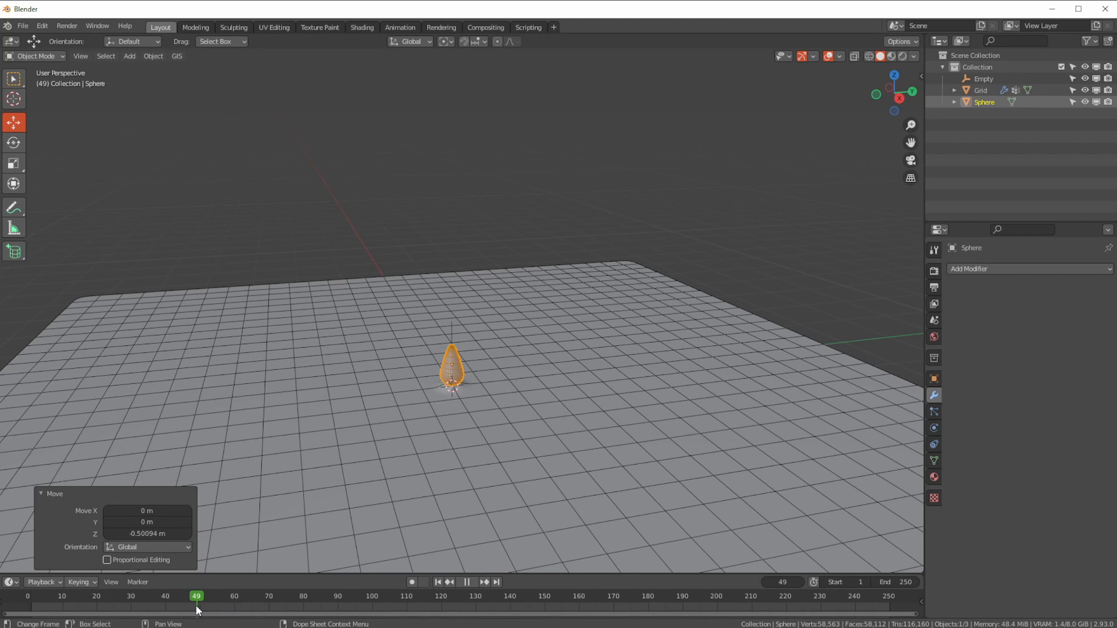
{"action": "key", "text": "space"}
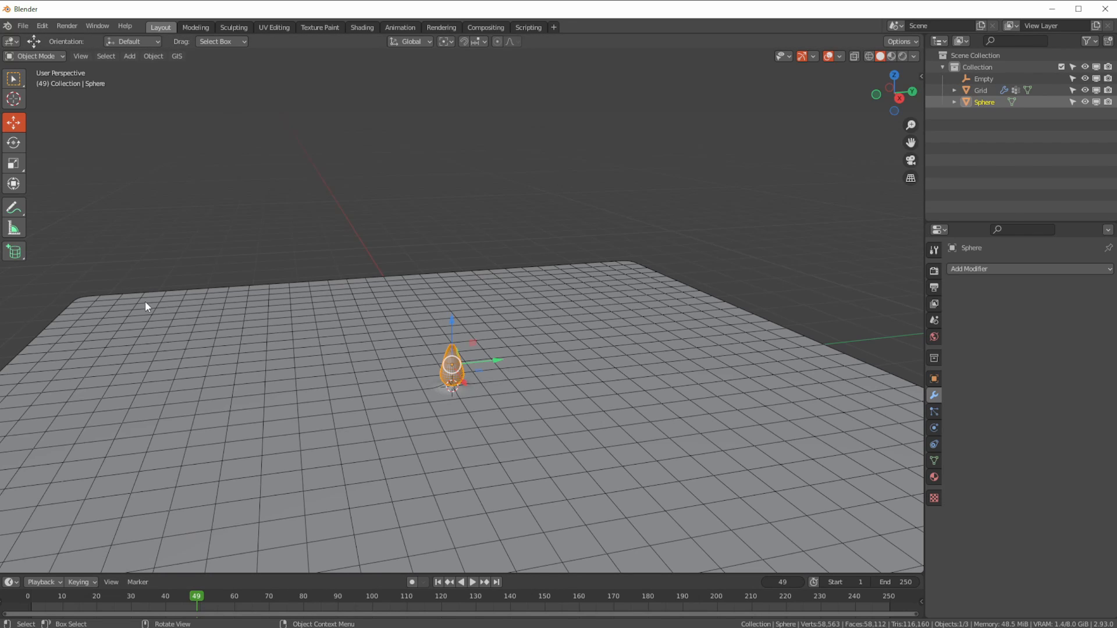
{"action": "scroll", "coordinate": [238, 343], "scroll_direction": "down", "scroll_amount": 6}
{"action": "mouse_move", "coordinate": [237, 461]}
{"action": "middle_mouse_down"}
{"action": "mouse_move", "coordinate": [222, 499]}
{"action": "mouse_move", "coordinate": [234, 480]}
{"action": "middle_mouse_up"}
{"action": "key", "text": "n"}
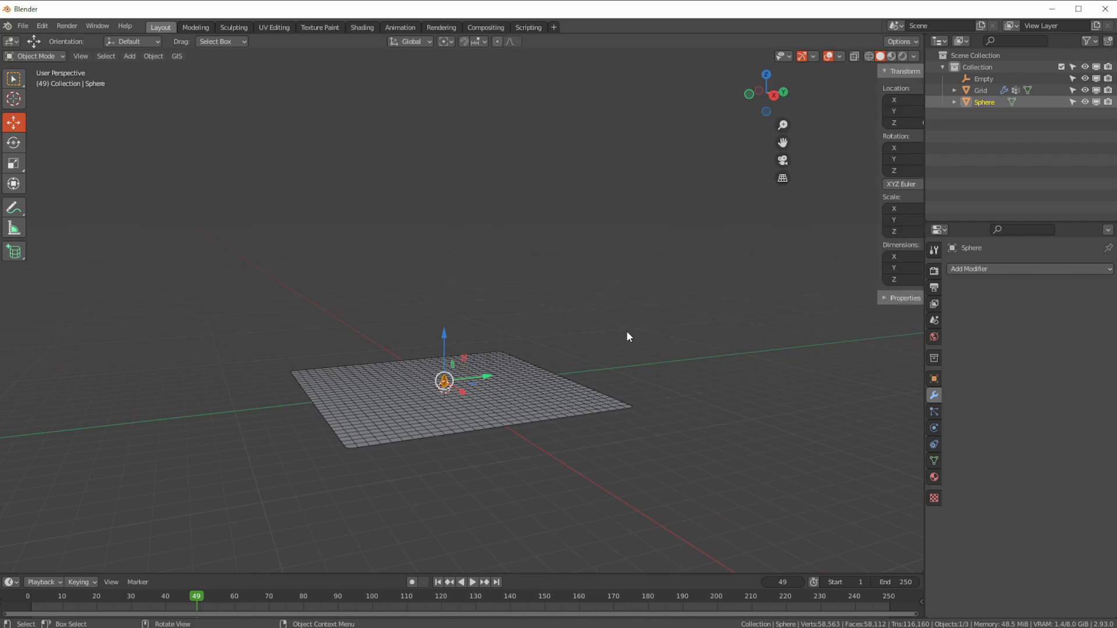
{"action": "right_click", "coordinate": [830, 123]}
{"action": "left_click", "coordinate": [828, 123]}
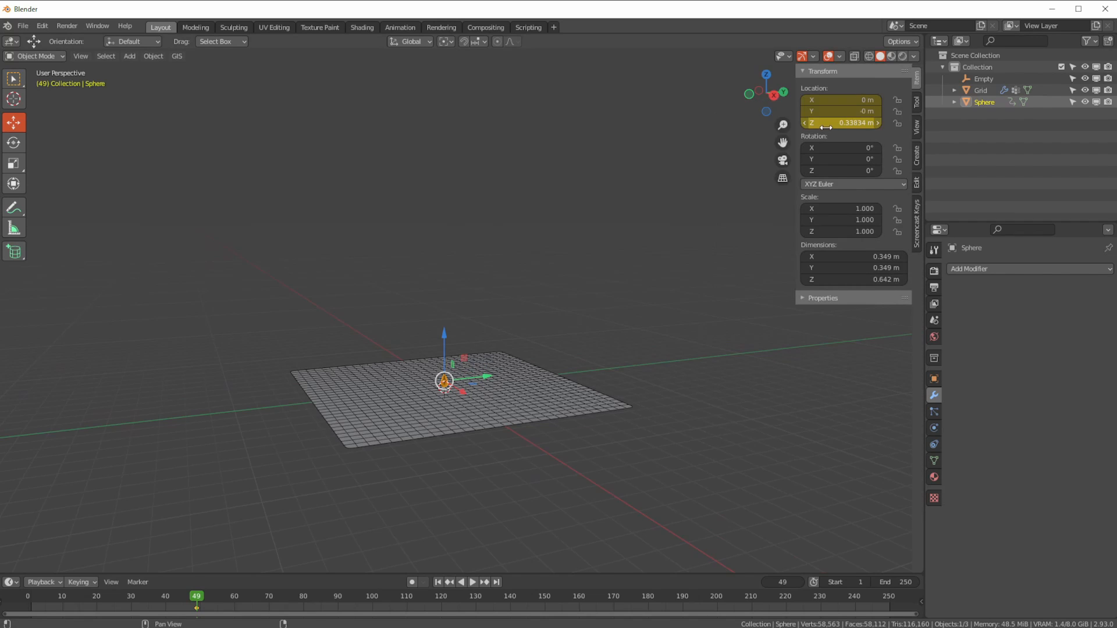
- At frame 1, raise the droplet high above the grid to Z 15.82 m and keyframe its location
{"action": "left_click_drag", "start_coordinate": [195, 600], "coordinate": [31, 604]}
{"action": "left_click_drag", "start_coordinate": [444, 328], "coordinate": [459, 105]}
{"action": "left_click_drag", "start_coordinate": [458, 49], "coordinate": [458, 43]}
{"action": "scroll", "coordinate": [441, 277], "scroll_direction": "down", "scroll_amount": 1}
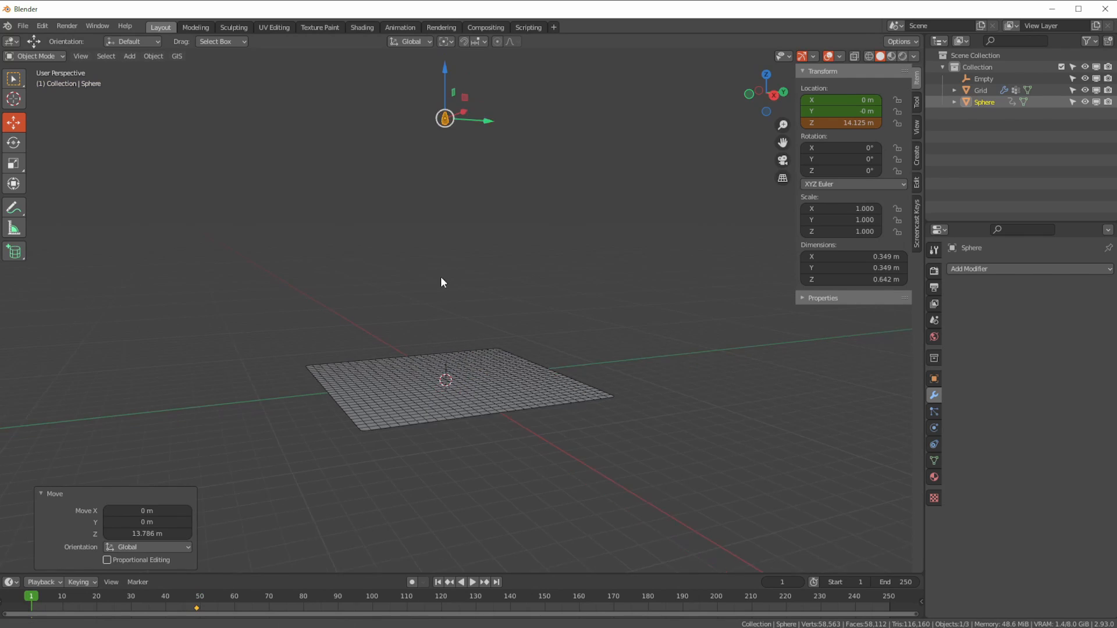
{"action": "middle_click_drag", "start_coordinate": [440, 192], "coordinate": [431, 312], "text": "shift"}
{"action": "left_click_drag", "start_coordinate": [439, 172], "coordinate": [434, 143]}
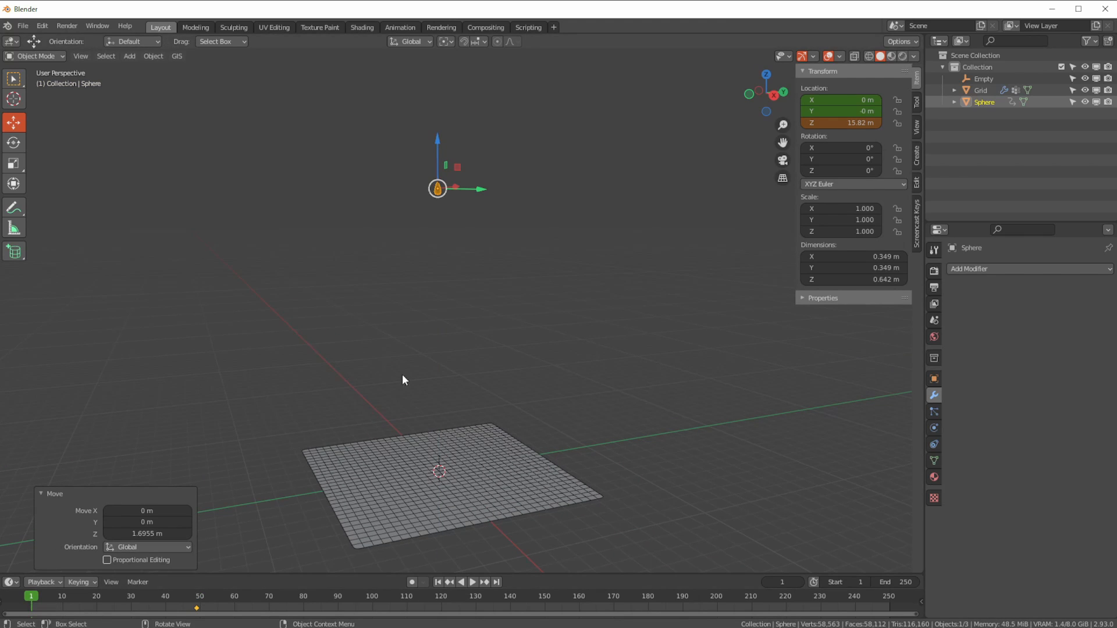
{"action": "right_click", "coordinate": [816, 124]}
{"action": "left_click", "coordinate": [757, 124]}
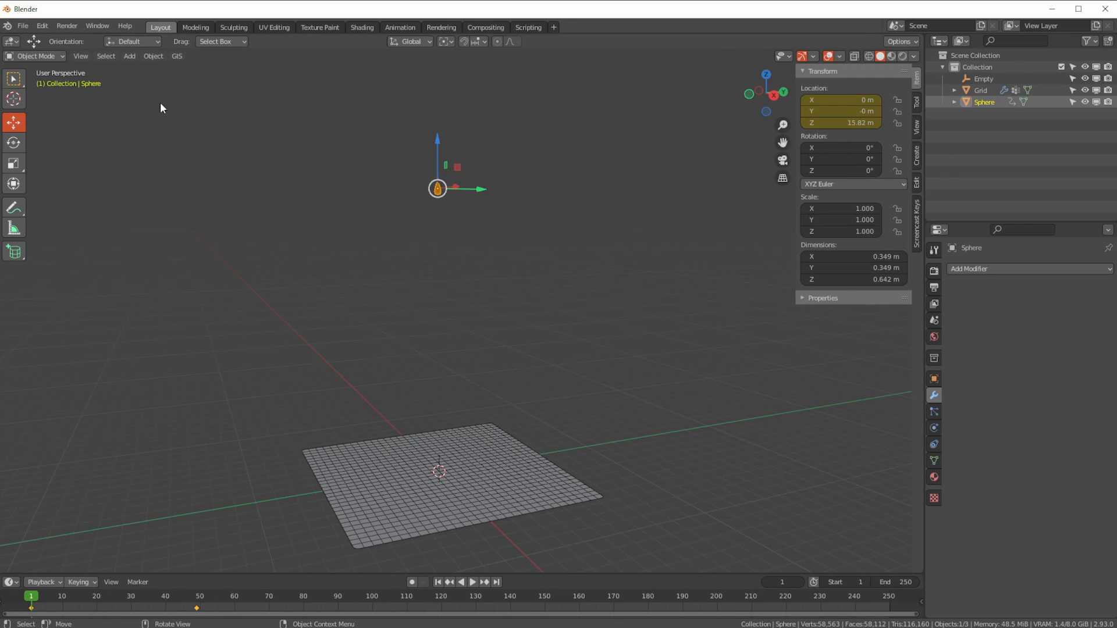
- Switch to the Animation workspace and play and scrub through the droplet's fall
{"action": "left_click", "coordinate": [399, 27]}
{"action": "left_click_drag", "start_coordinate": [355, 561], "coordinate": [120, 479]}
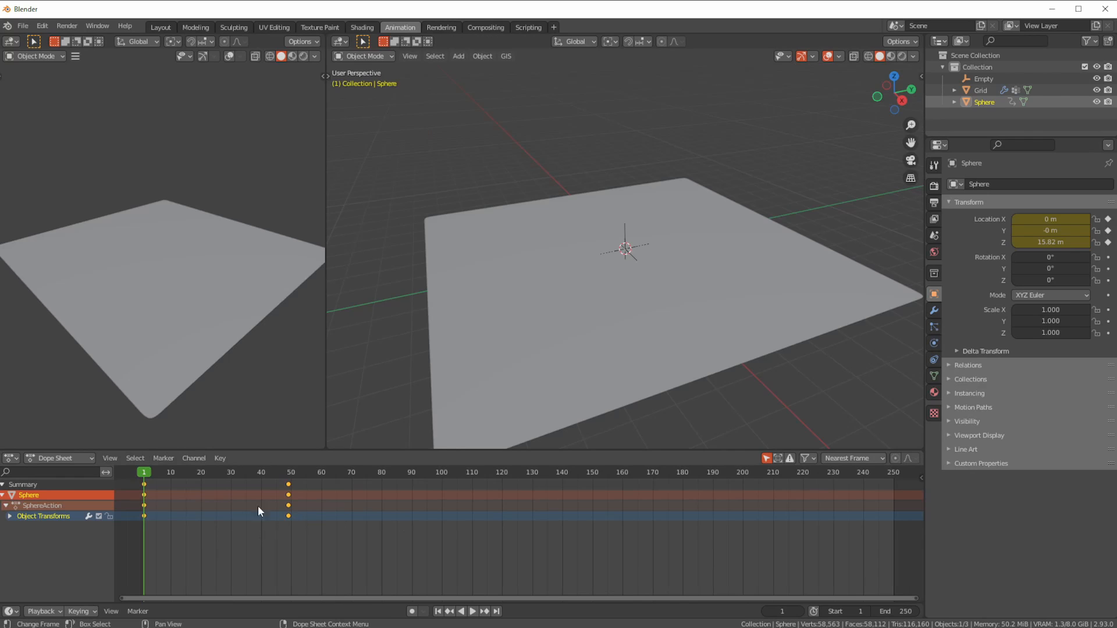
{"action": "key", "text": "space"}
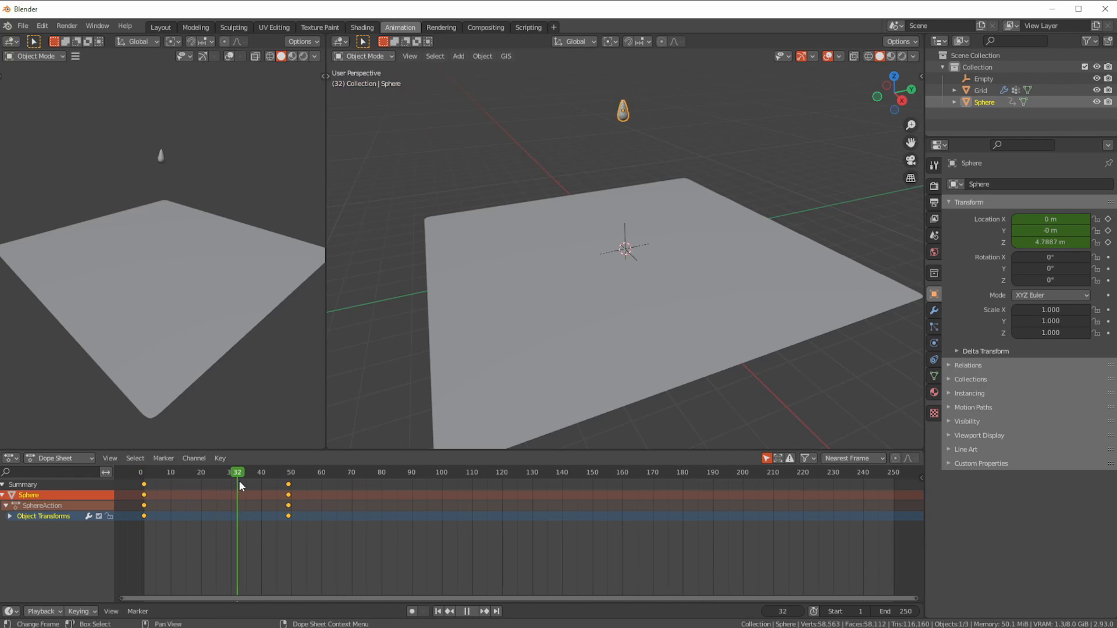
{"action": "left_click_drag", "start_coordinate": [277, 483], "coordinate": [186, 484]}
{"action": "key", "text": "space"}
- Show the droplet's animation in the Graph Editor with only the Z Location curve visible and framed
{"action": "left_click", "coordinate": [10, 458]}
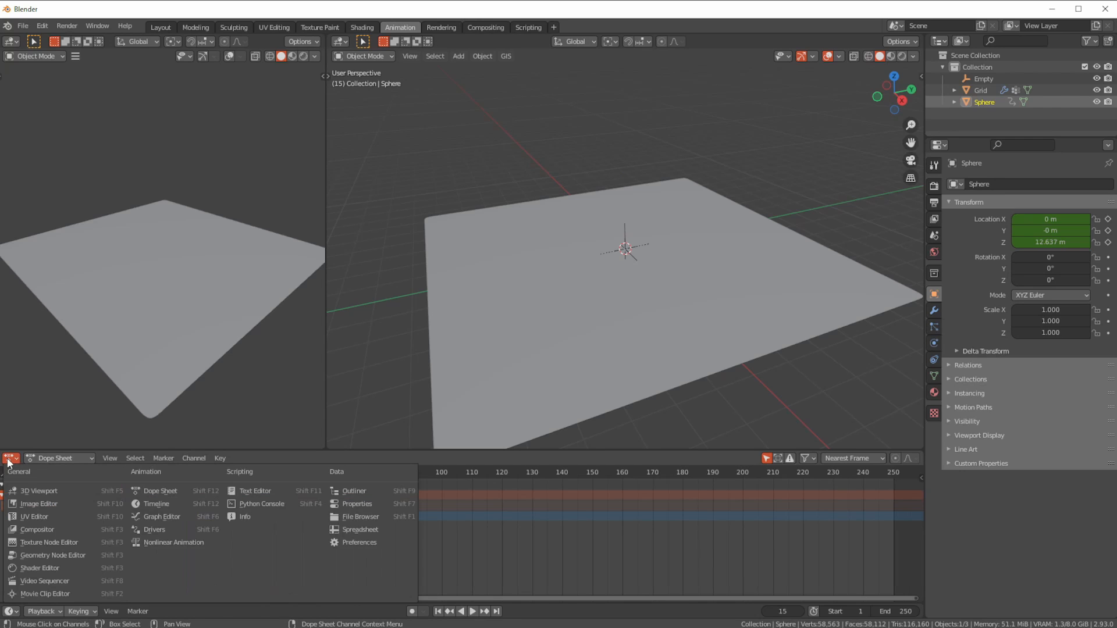
{"action": "left_click", "coordinate": [204, 517]}
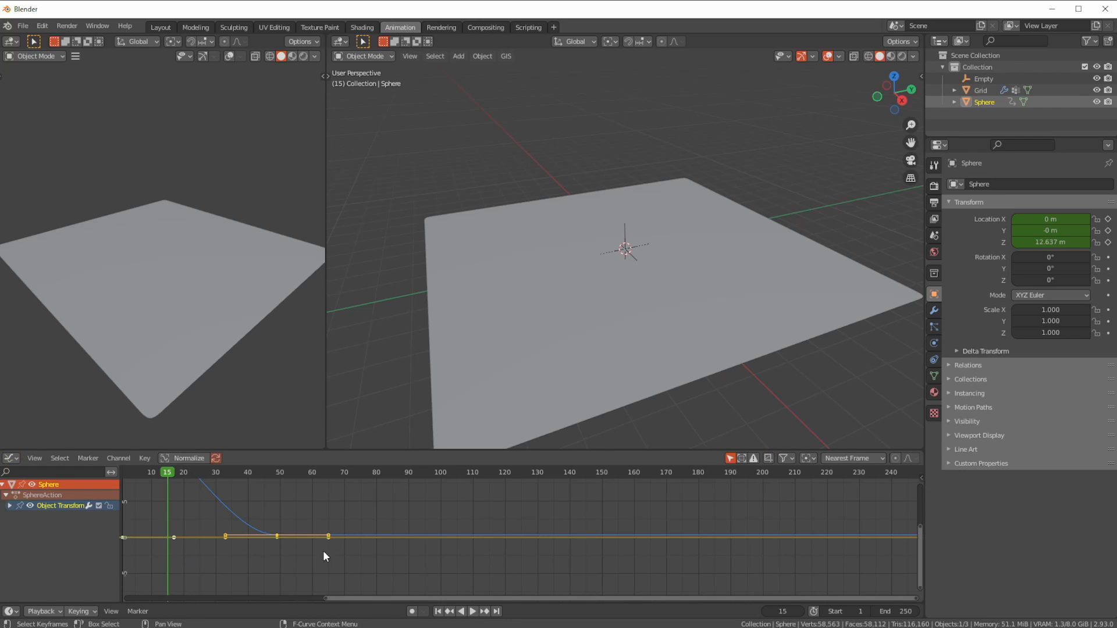
{"action": "left_click", "coordinate": [9, 506]}
{"action": "left_click", "coordinate": [33, 537]}
{"action": "left_click", "coordinate": [19, 517]}
{"action": "left_click", "coordinate": [263, 567]}
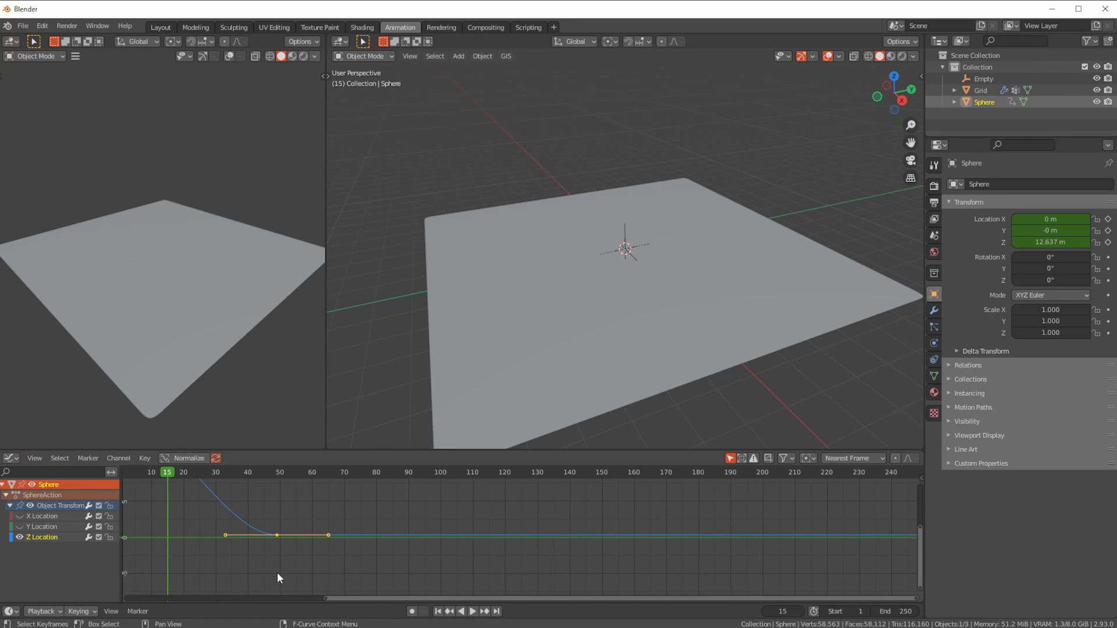
{"action": "key", "text": "Home"}
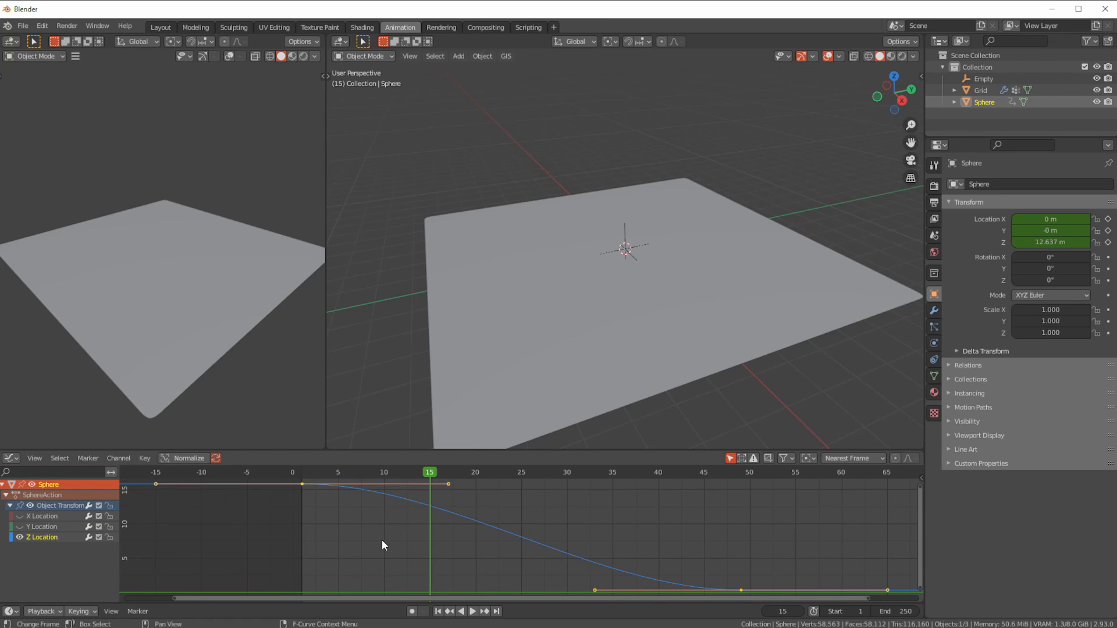
{"action": "middle_click_drag", "start_coordinate": [445, 556], "coordinate": [437, 566], "text": "ctrl"}
{"action": "middle_click_drag", "start_coordinate": [437, 567], "coordinate": [375, 563]}
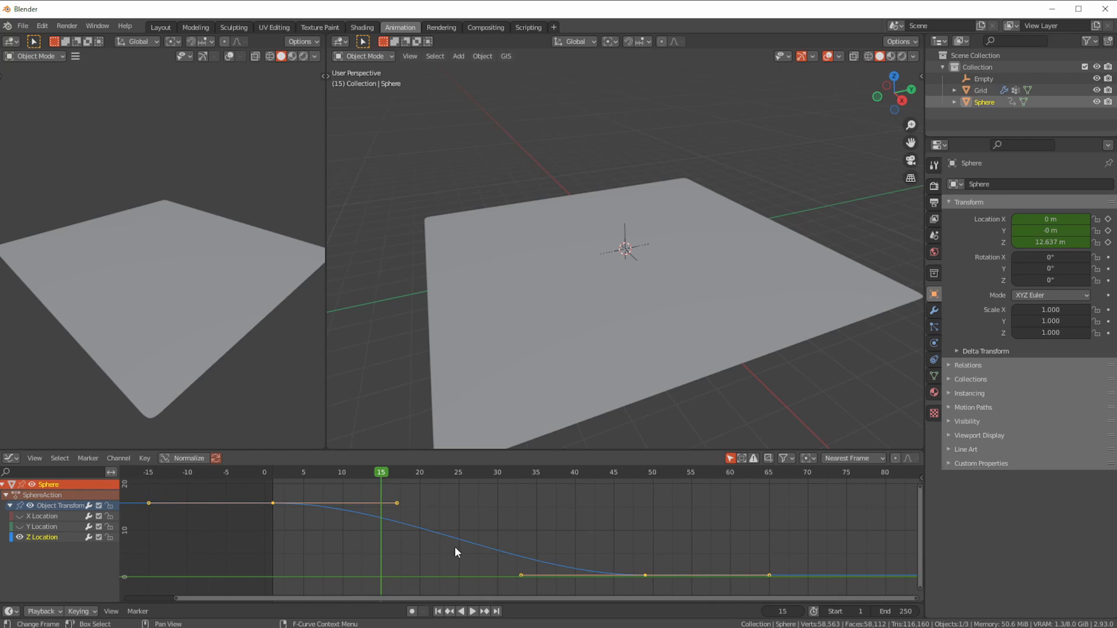
- Set the Z Location keyframes to Linear interpolation, replay the fall, and stop at frame 49
{"action": "key", "text": "t"}
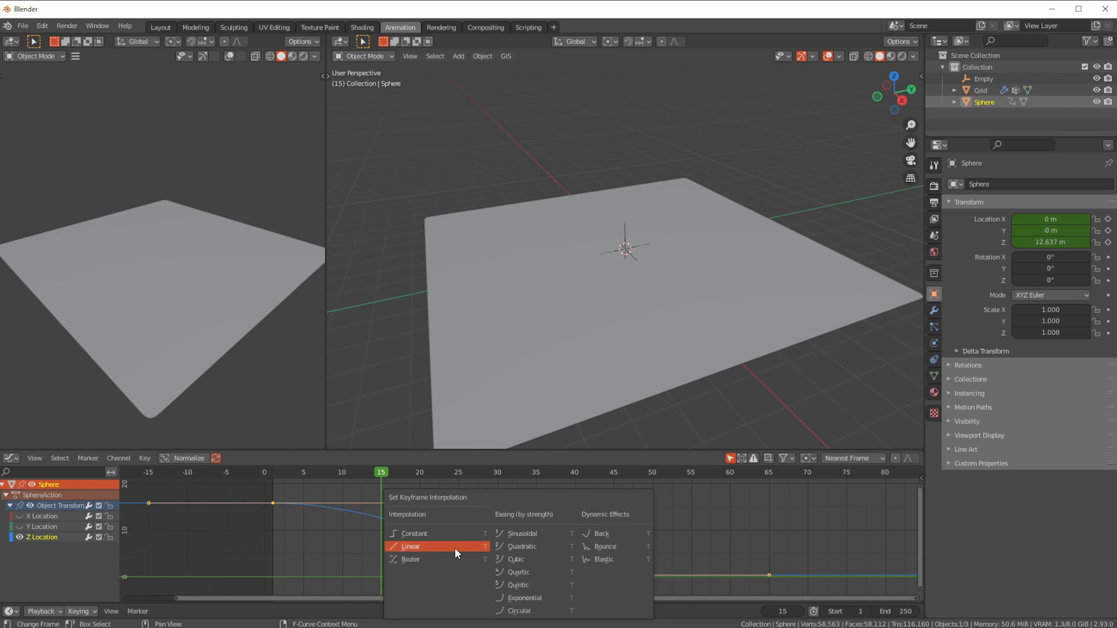
{"action": "left_click", "coordinate": [453, 548]}
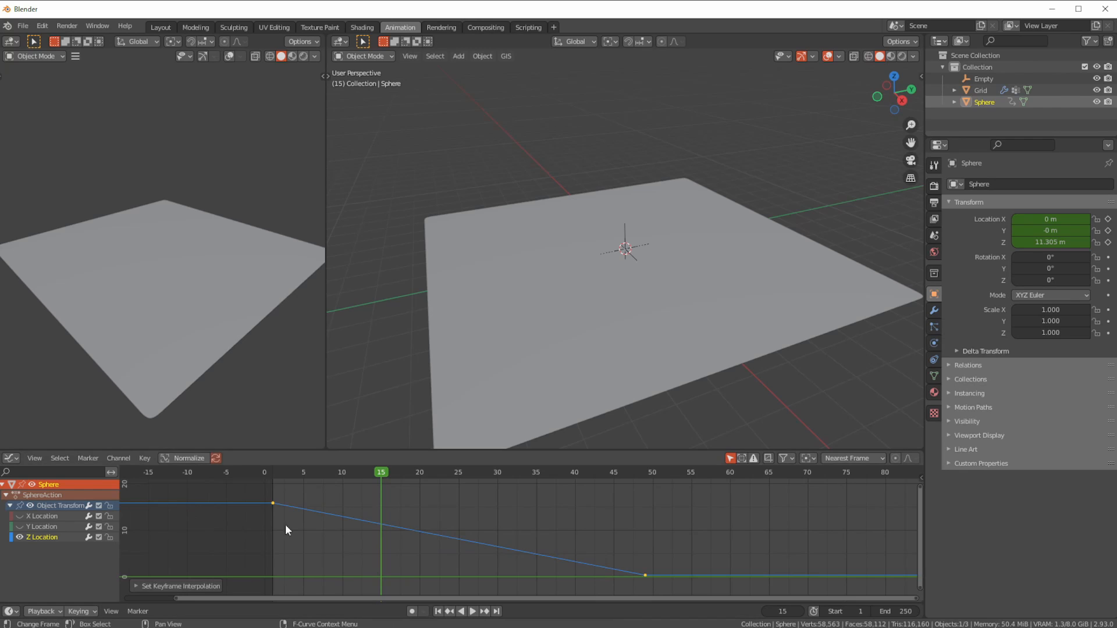
{"action": "key", "text": "shift+Left"}
{"action": "key", "text": "space"}
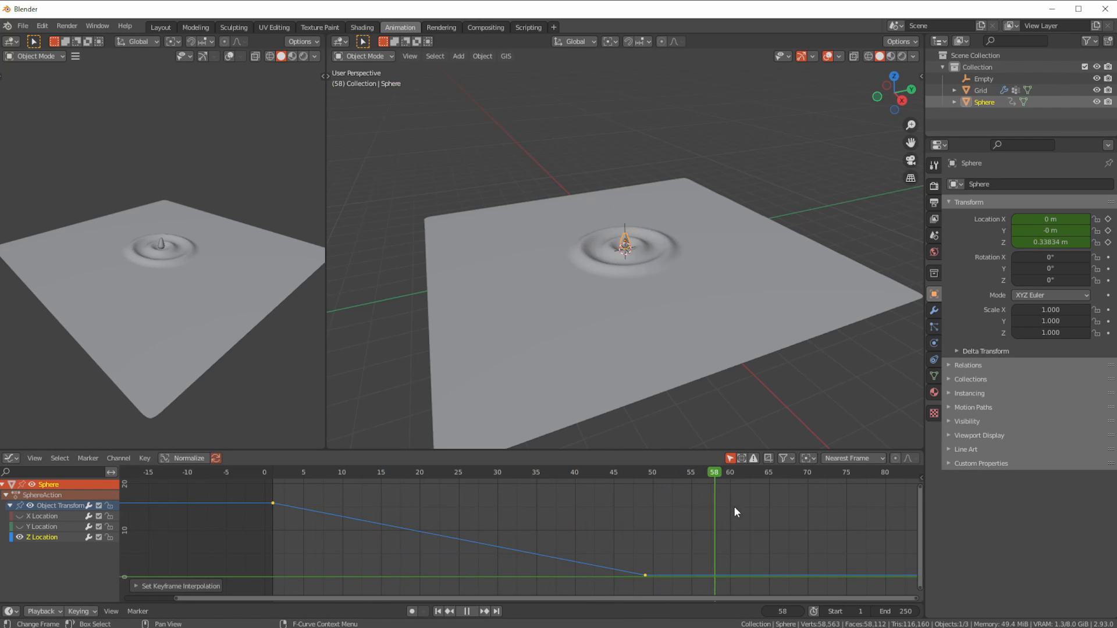
{"action": "left_click", "coordinate": [535, 501]}
{"action": "left_click_drag", "start_coordinate": [535, 500], "coordinate": [642, 512]}
{"action": "key", "text": "space"}
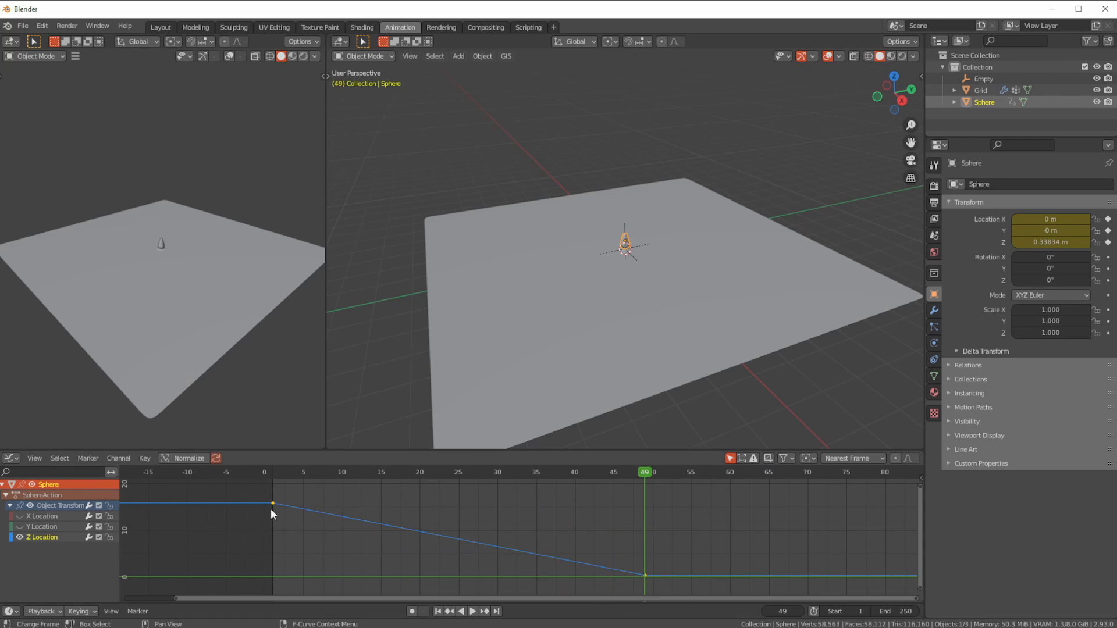
- Select the keyframe at frame 49 and add a Cycles modifier to the Z Location curve
{"action": "left_click_drag", "start_coordinate": [638, 552], "coordinate": [661, 591]}
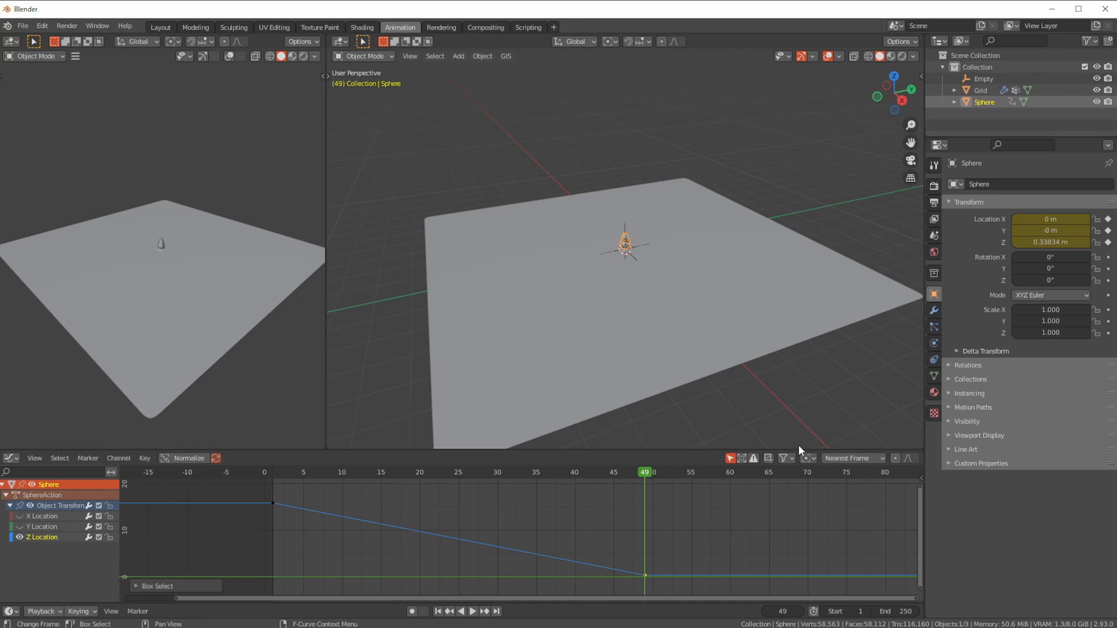
{"action": "key", "text": "n"}
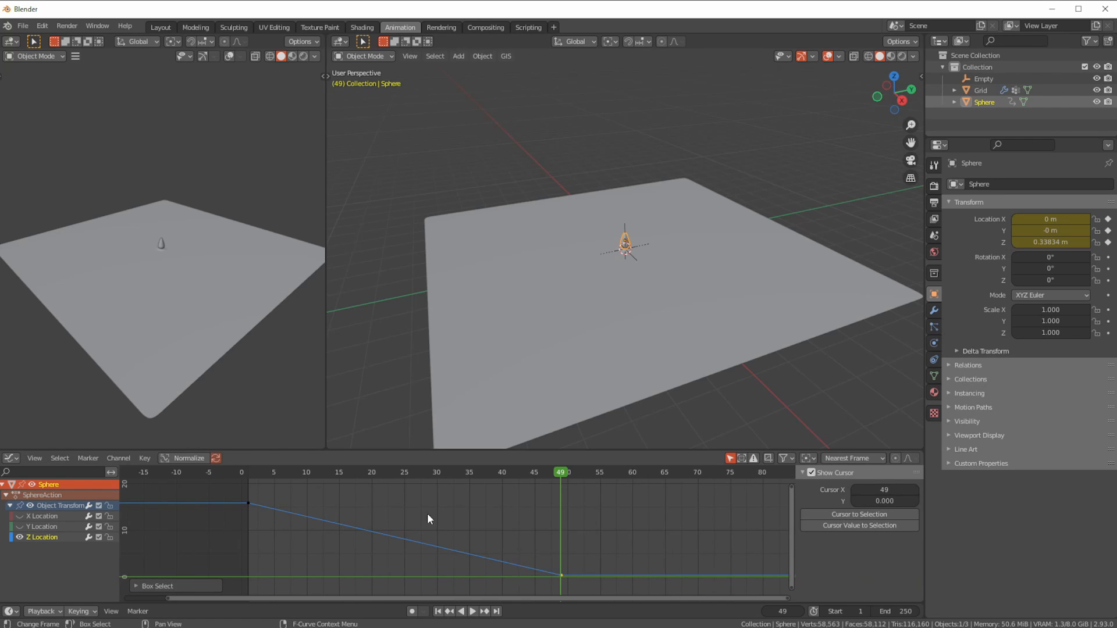
{"action": "left_click", "coordinate": [46, 533]}
{"action": "left_click", "coordinate": [45, 528]}
{"action": "left_click", "coordinate": [49, 539]}
{"action": "left_click", "coordinate": [917, 523]}
{"action": "left_click", "coordinate": [822, 481]}
{"action": "left_click", "coordinate": [823, 527]}
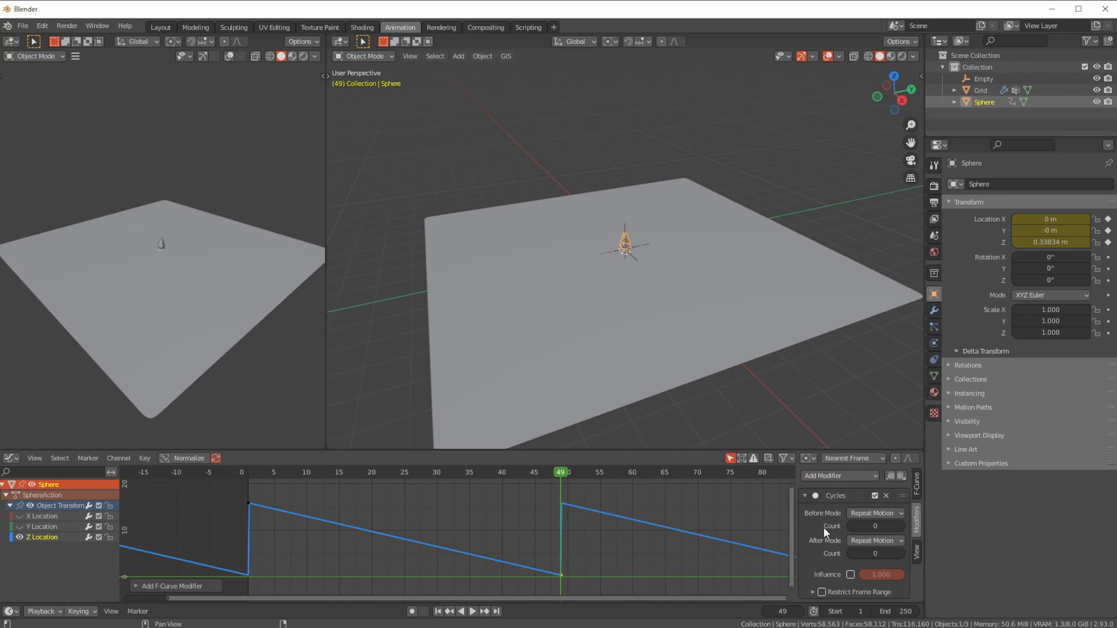
- Set the Cycles modifier's Before Mode to No Cycles and After Mode to Repeat with Offset, and scrub to frame 34
{"action": "left_click", "coordinate": [854, 513]}
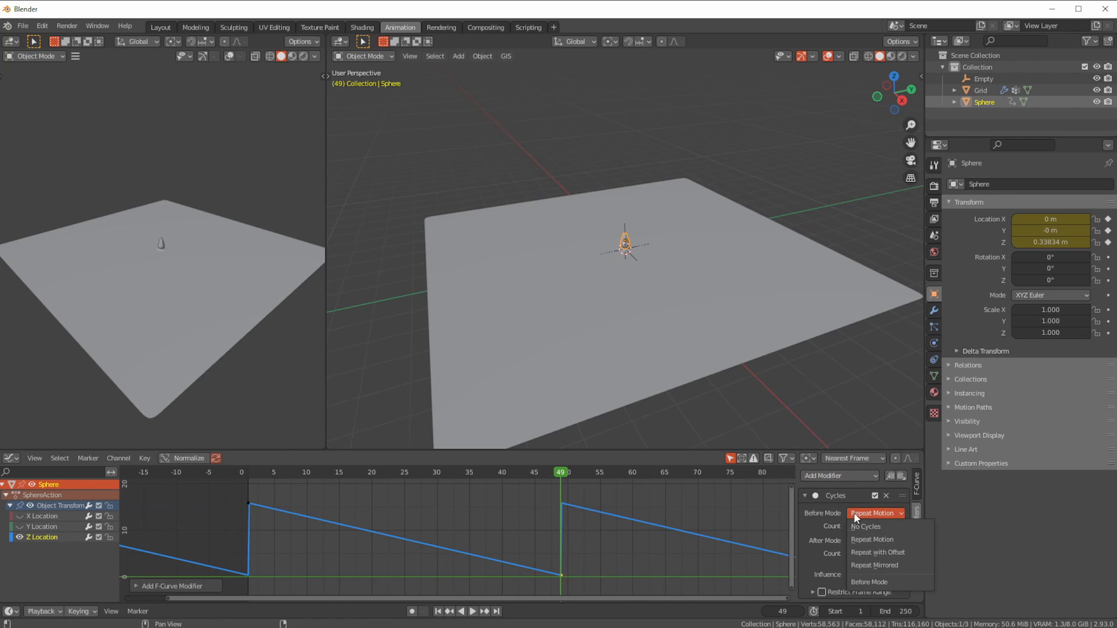
{"action": "left_click", "coordinate": [876, 552]}
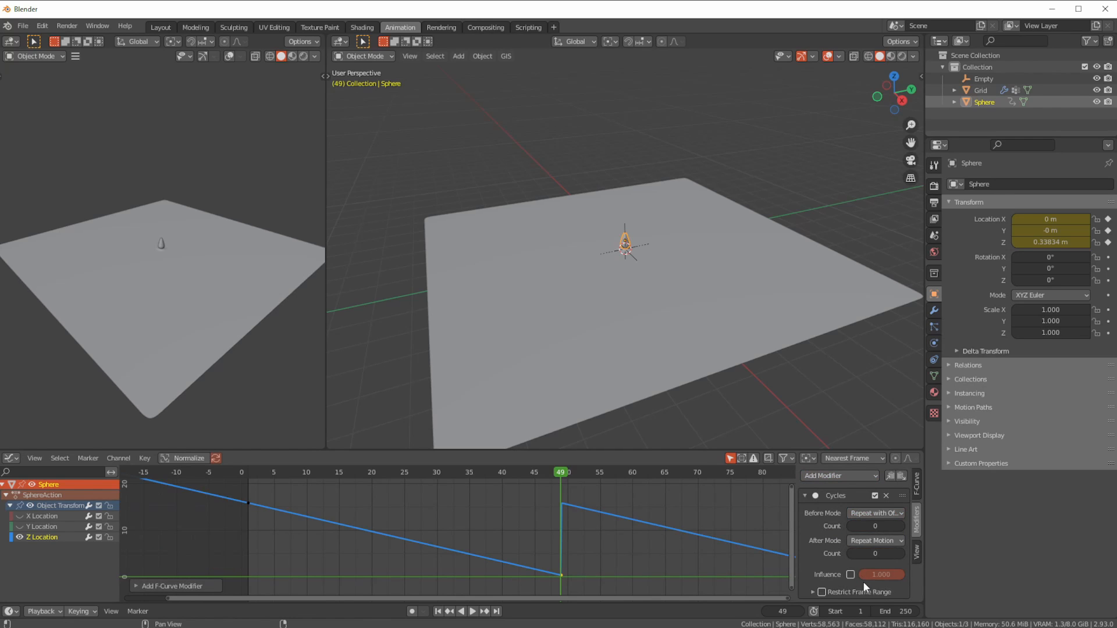
{"action": "left_click", "coordinate": [857, 540]}
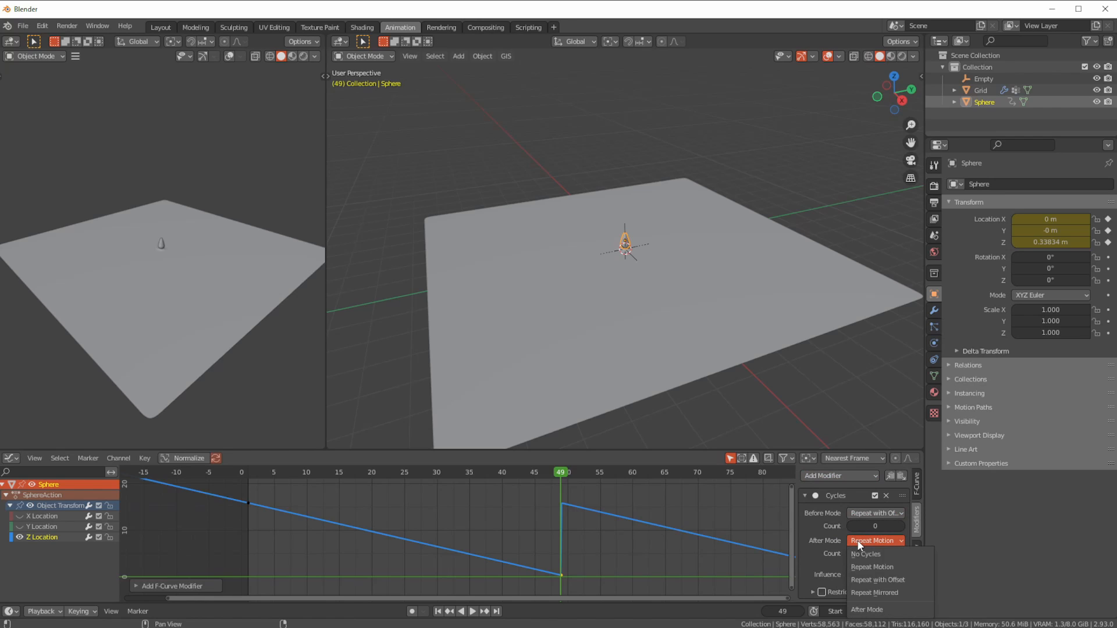
{"action": "left_click", "coordinate": [866, 580]}
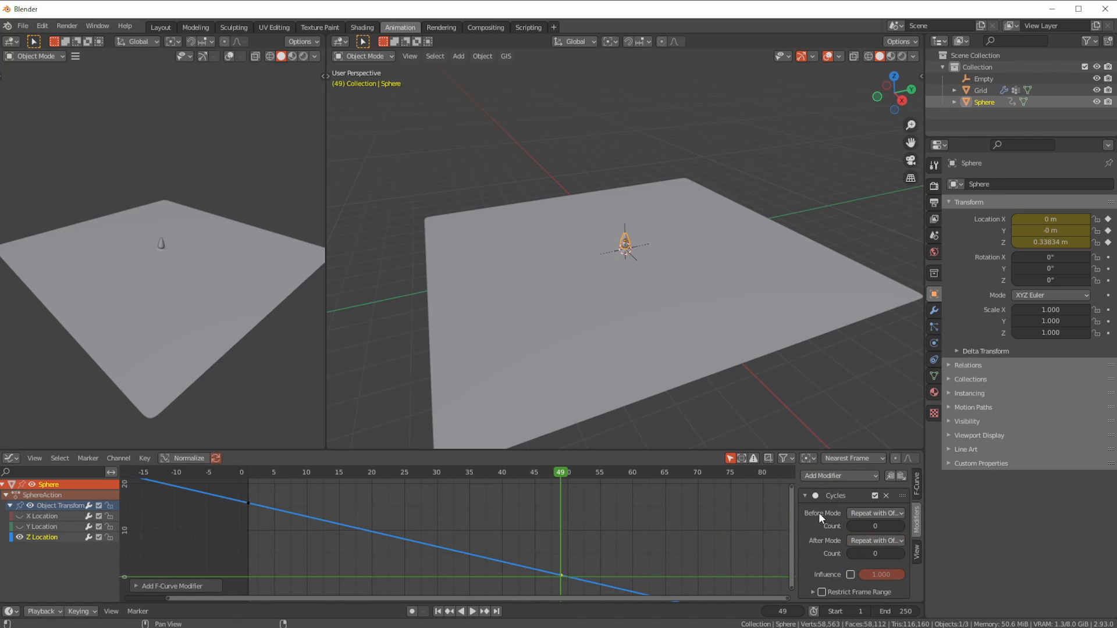
{"action": "left_click", "coordinate": [881, 512]}
{"action": "left_click", "coordinate": [872, 560]}
{"action": "left_click_drag", "start_coordinate": [273, 484], "coordinate": [462, 505]}
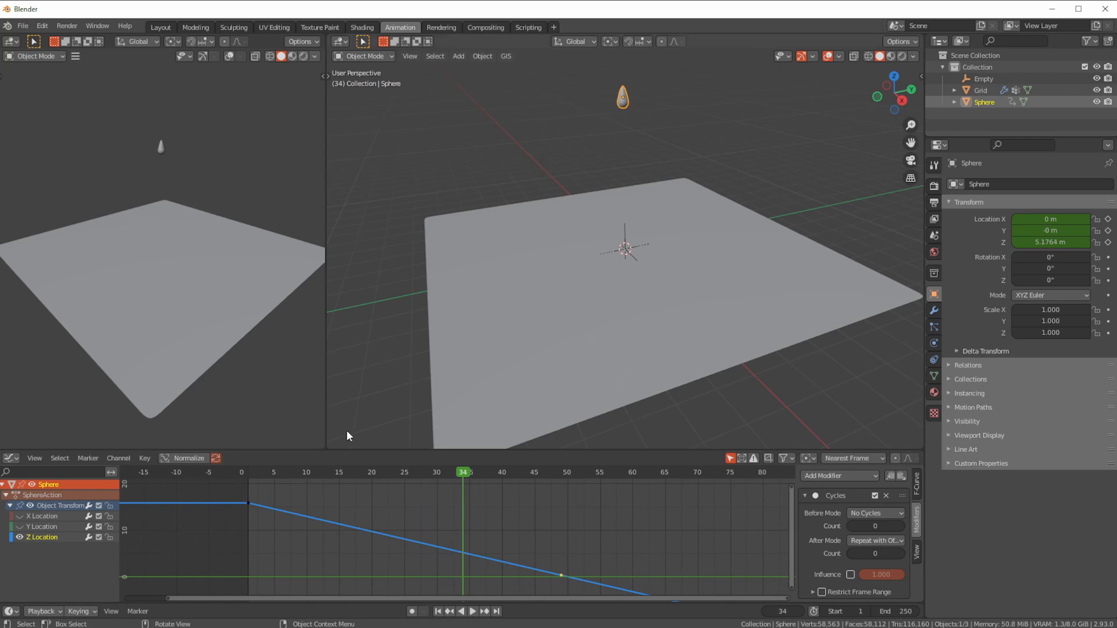
- Switch to the Shading workspace, add a camera at the origin, and look through it
{"action": "left_click", "coordinate": [362, 27]}
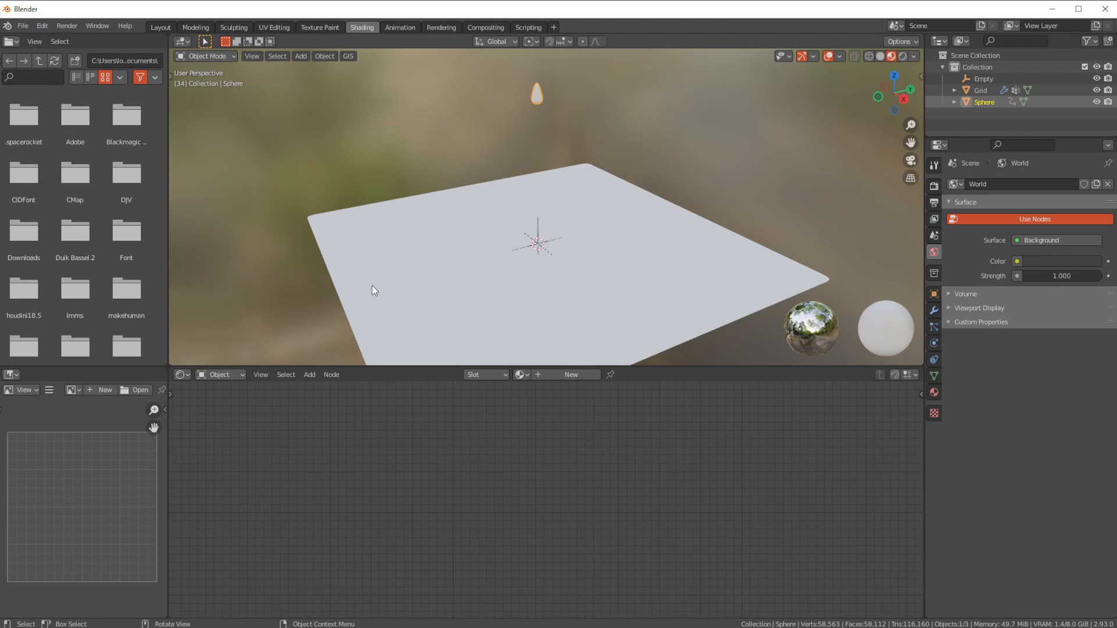
{"action": "middle_click_drag", "start_coordinate": [505, 267], "coordinate": [523, 209]}
{"action": "key", "text": "n"}
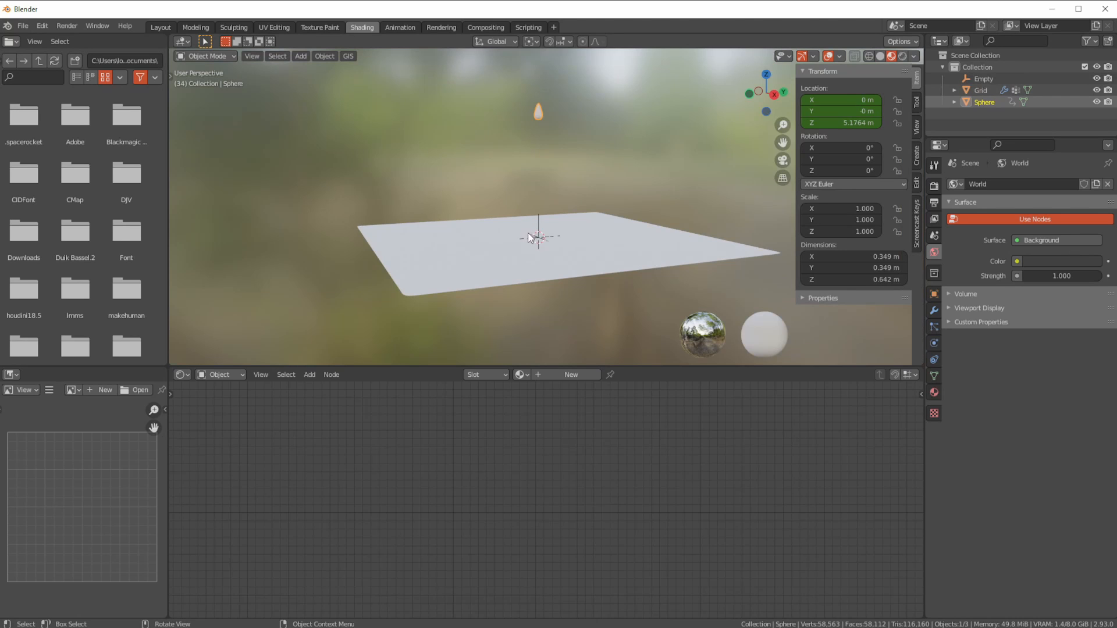
{"action": "left_click", "coordinate": [301, 56]}
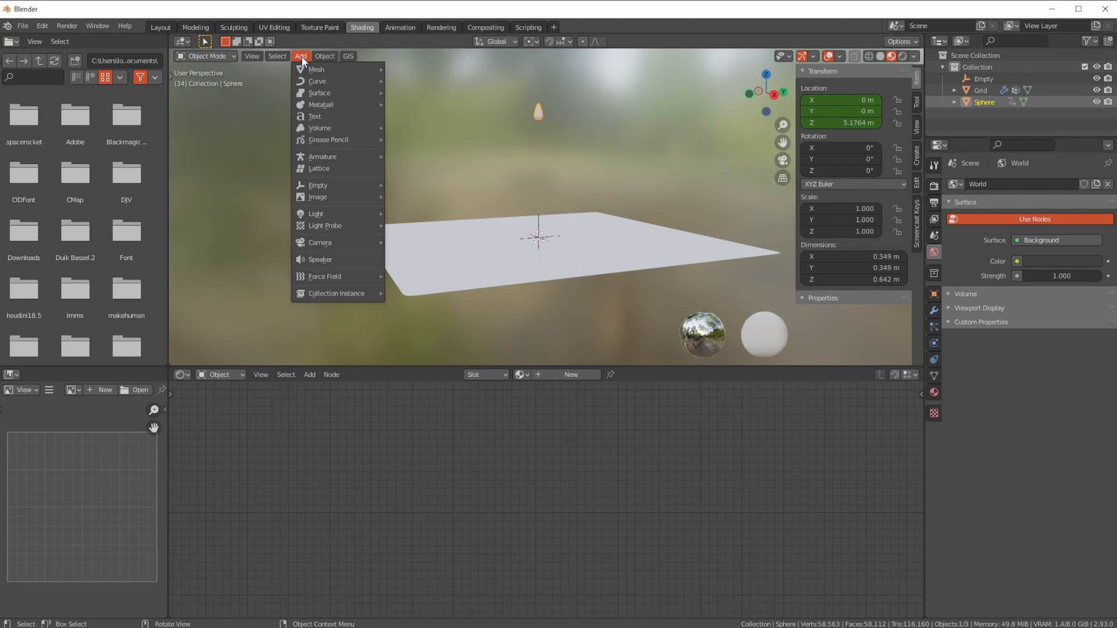
{"action": "mouse_move", "coordinate": [302, 70]}
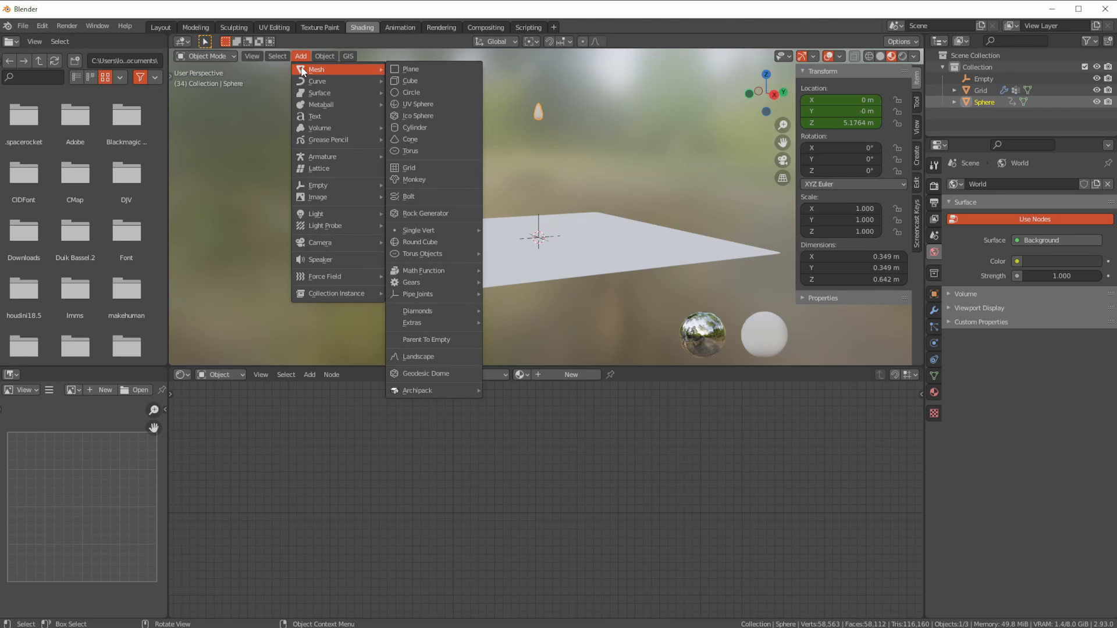
{"action": "mouse_move", "coordinate": [327, 244]}
{"action": "left_click", "coordinate": [414, 243]}
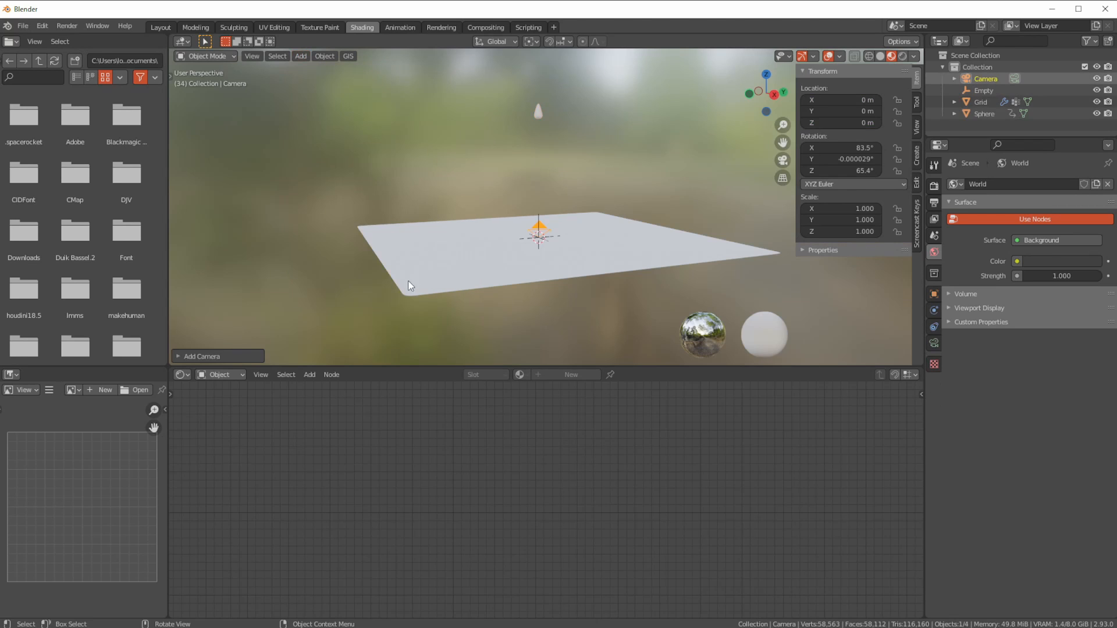
{"action": "key", "text": "KP_0"}
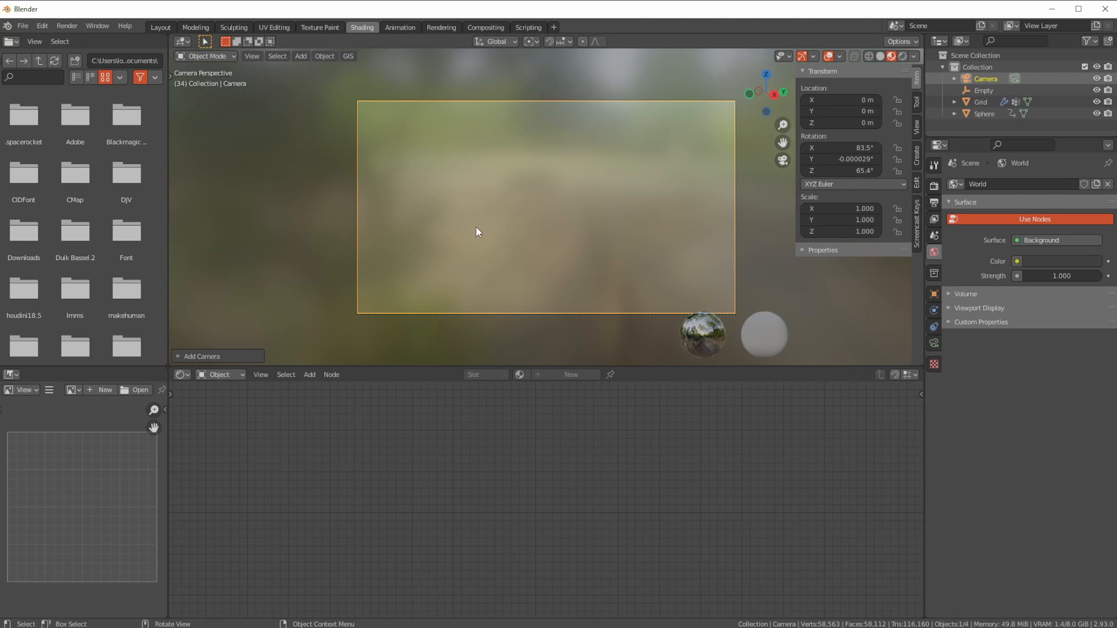
- Lock the camera to the view and pull it back to frame the centre of the grid from slightly above
{"action": "left_click", "coordinate": [917, 126]}
{"action": "left_click", "coordinate": [851, 216]}
{"action": "middle_click_drag", "start_coordinate": [487, 236], "coordinate": [476, 355], "text": "ctrl"}
{"action": "middle_click_drag", "start_coordinate": [508, 142], "coordinate": [476, 343], "text": "ctrl"}
{"action": "middle_click_drag", "start_coordinate": [484, 180], "coordinate": [456, 253], "text": "ctrl"}
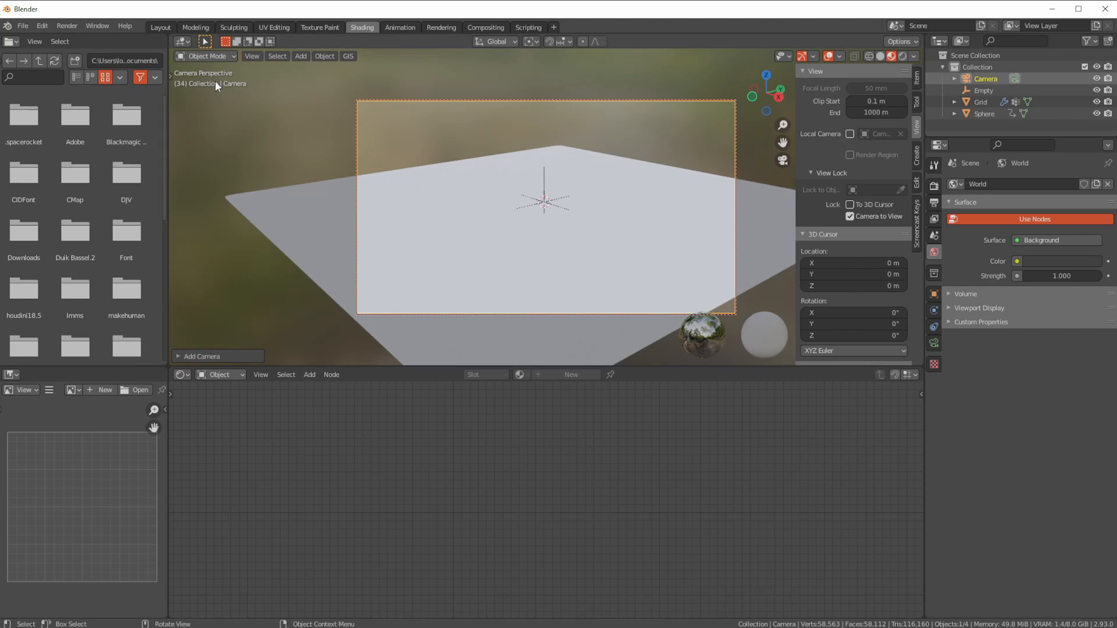
- Switch to the Animation workspace, show the camera view in the smaller viewport, and play the animation from frame 1 to frame 96
{"action": "left_click", "coordinate": [408, 27]}
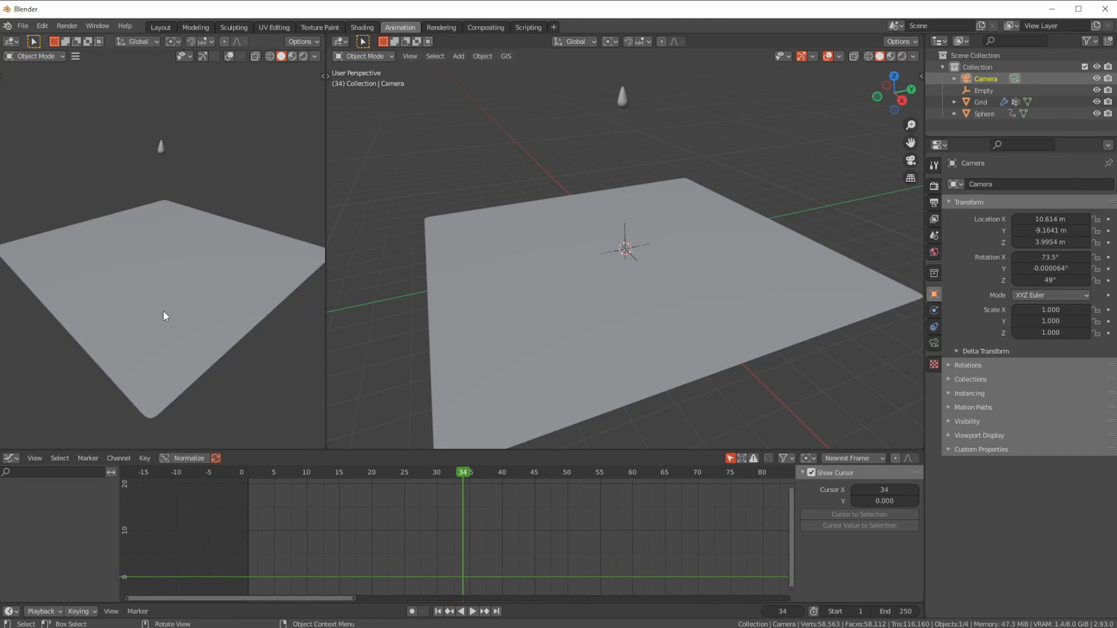
{"action": "key", "text": "KP_0"}
{"action": "left_click", "coordinate": [251, 476]}
{"action": "key", "text": "space"}
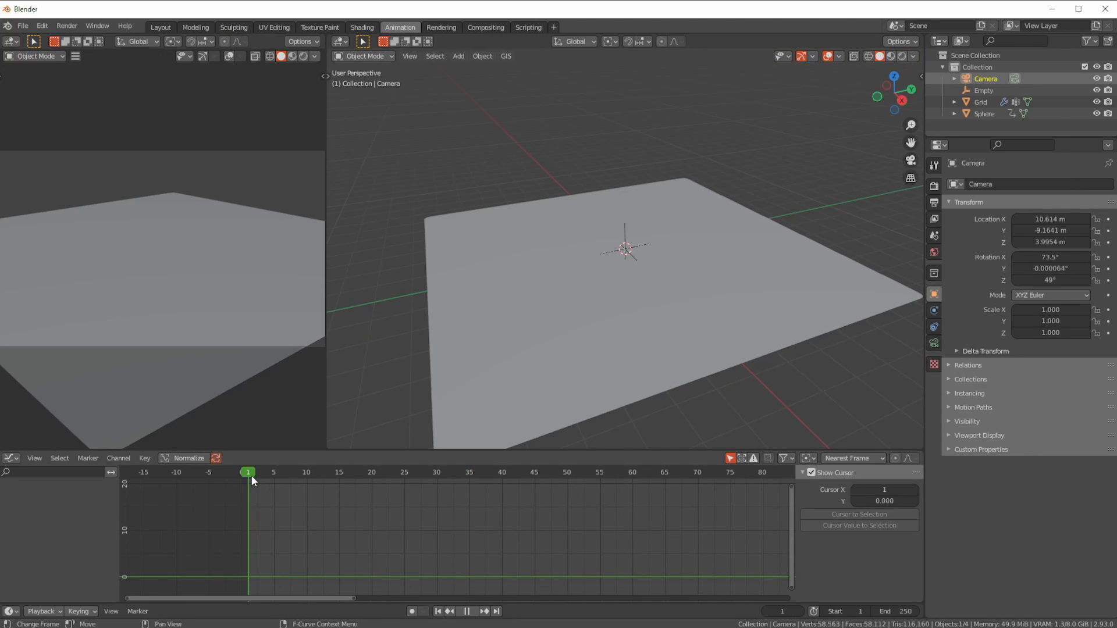
{"action": "left_click", "coordinate": [472, 611]}
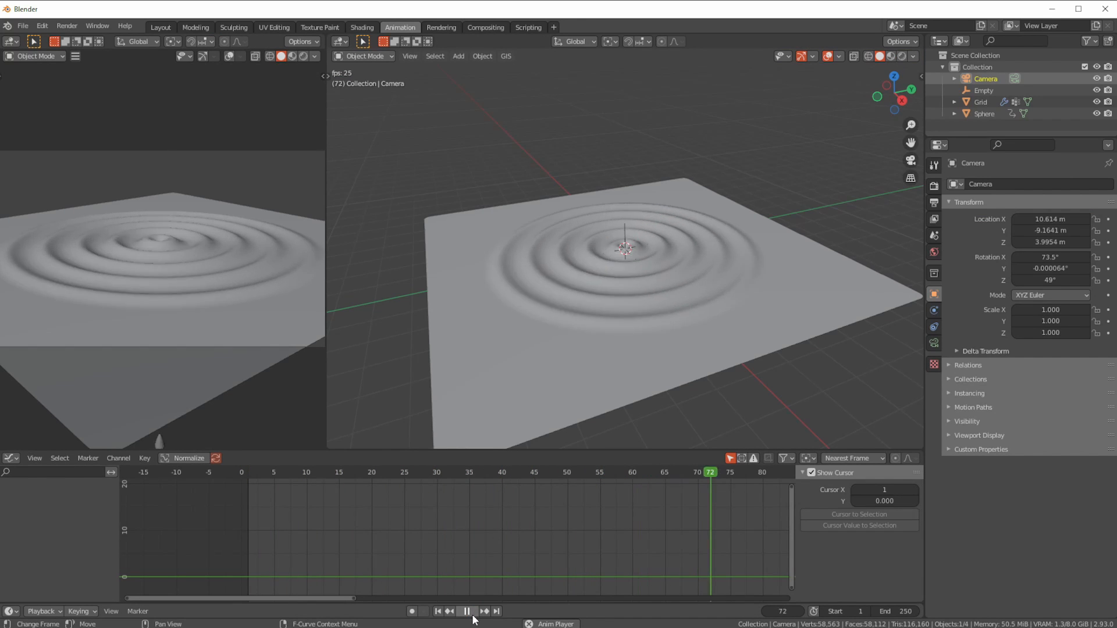
{"action": "left_click", "coordinate": [468, 611]}
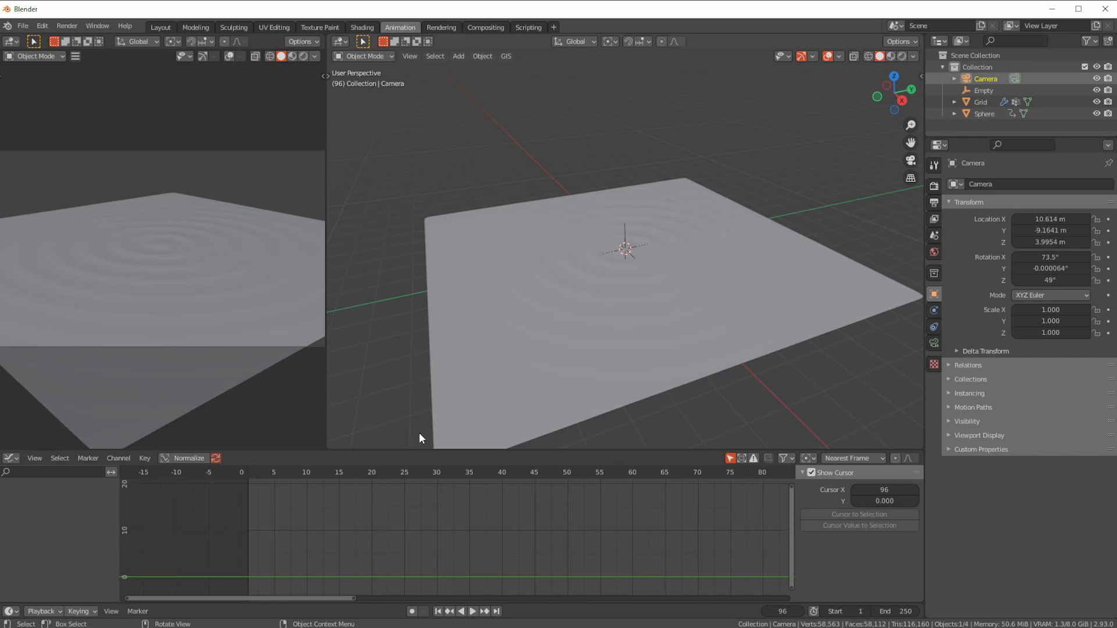
- Set the Life to 20 and the Damping to 15 in the Time settings of the grid's Wave modifier
{"action": "left_click", "coordinate": [470, 295]}
{"action": "left_click", "coordinate": [934, 311]}
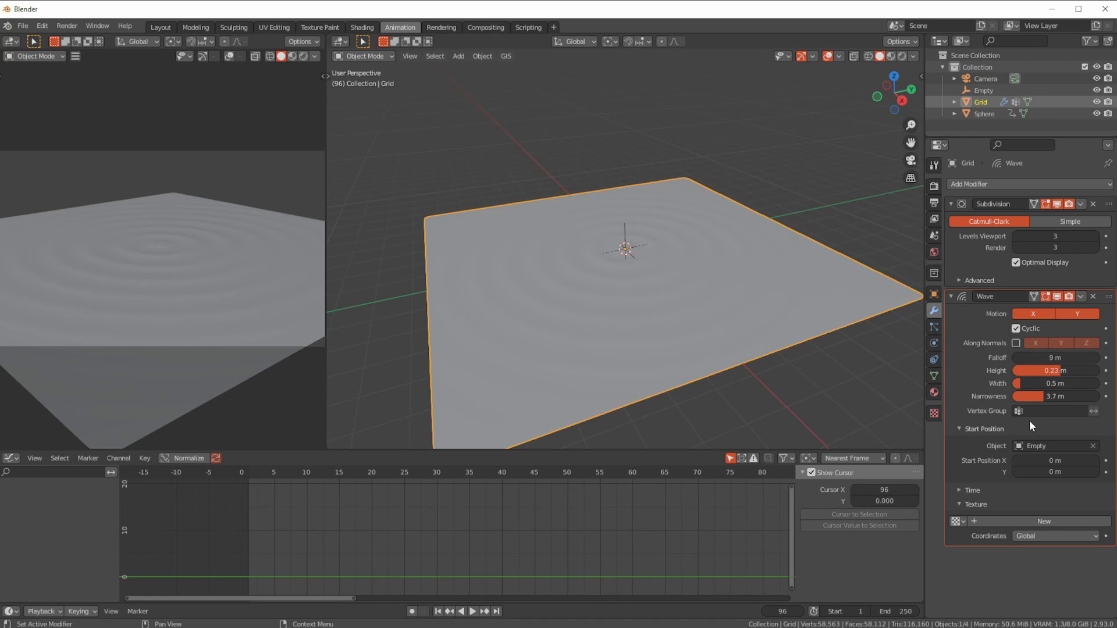
{"action": "left_click", "coordinate": [959, 504]}
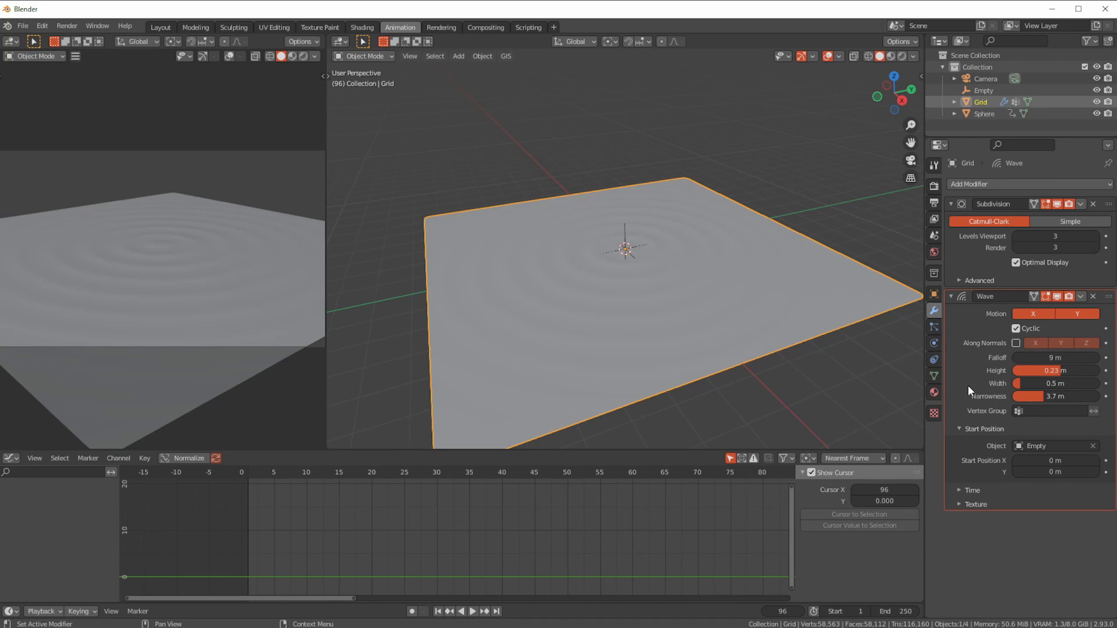
{"action": "left_click", "coordinate": [959, 429]}
{"action": "left_click", "coordinate": [957, 443]}
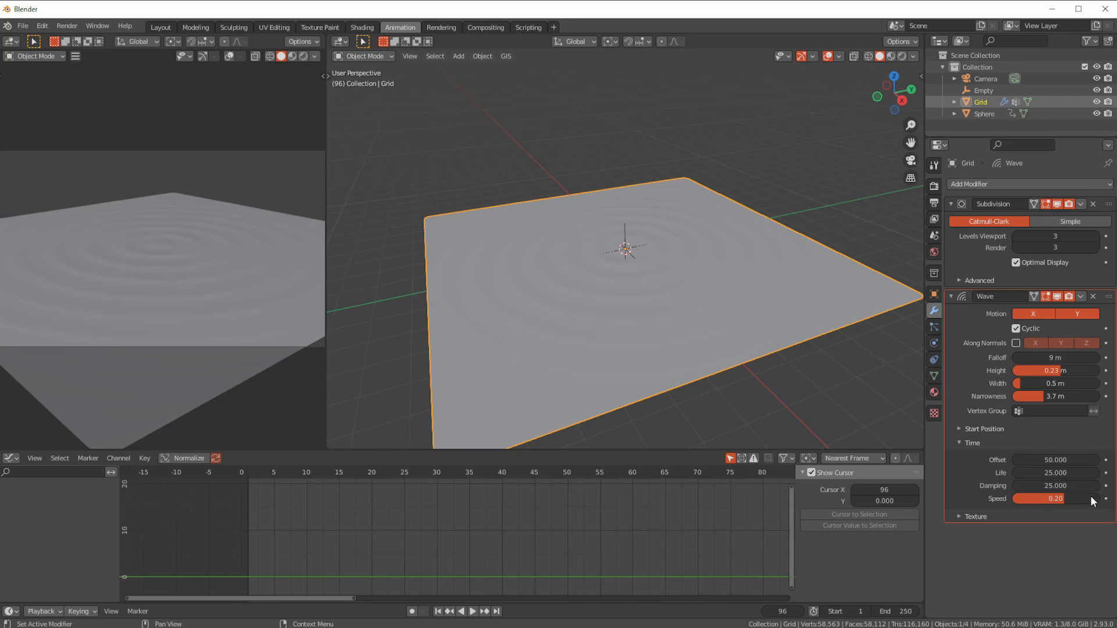
{"action": "left_click", "coordinate": [1055, 474]}
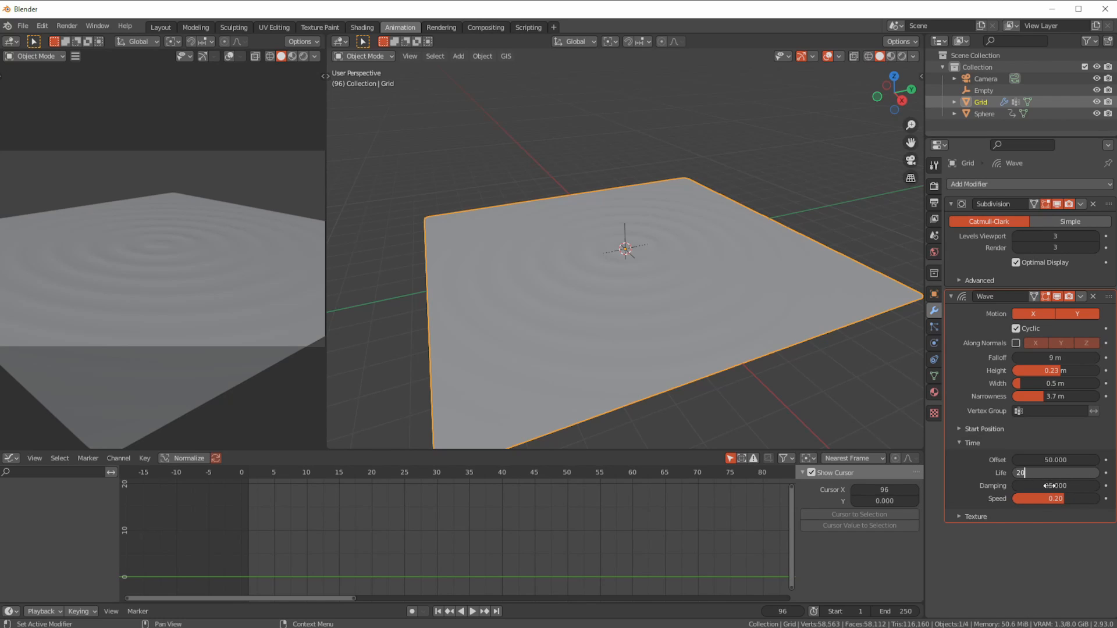
{"action": "left_click", "coordinate": [1049, 486]}
{"action": "key", "text": "BackSpace"}
{"action": "key", "text": "BackSpace"}
{"action": "key", "text": "BackSpace"}
{"action": "key", "text": "BackSpace"}
{"action": "type", "text": "15"}
{"action": "key", "text": "Return"}
{"action": "left_click", "coordinate": [1051, 460]}
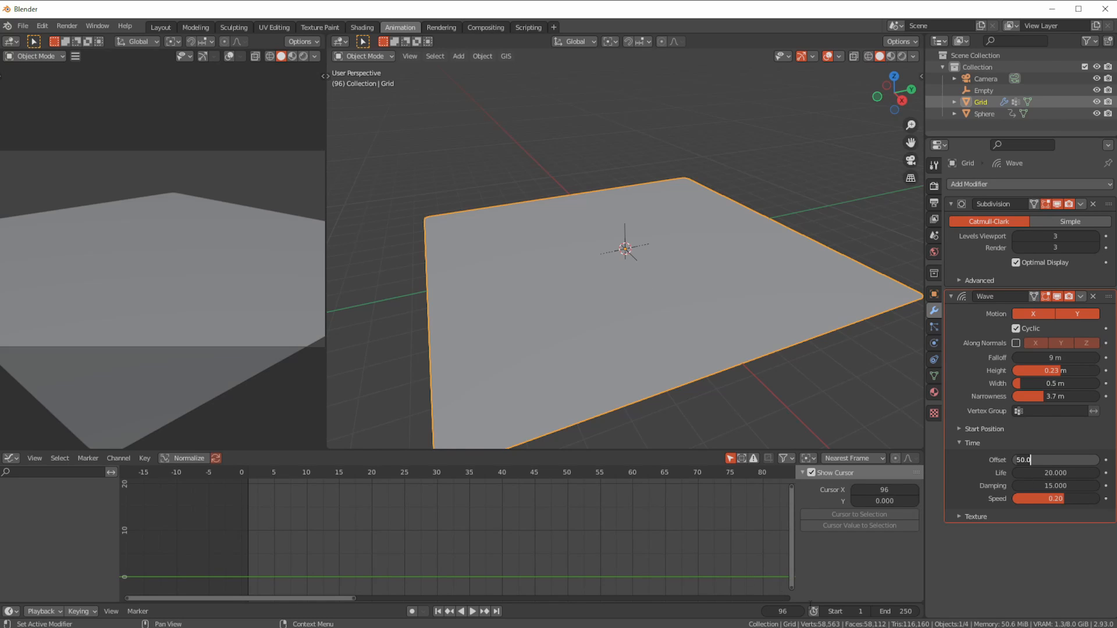
- Set the animation's end frame to 85
{"action": "double_click", "coordinate": [899, 612]}
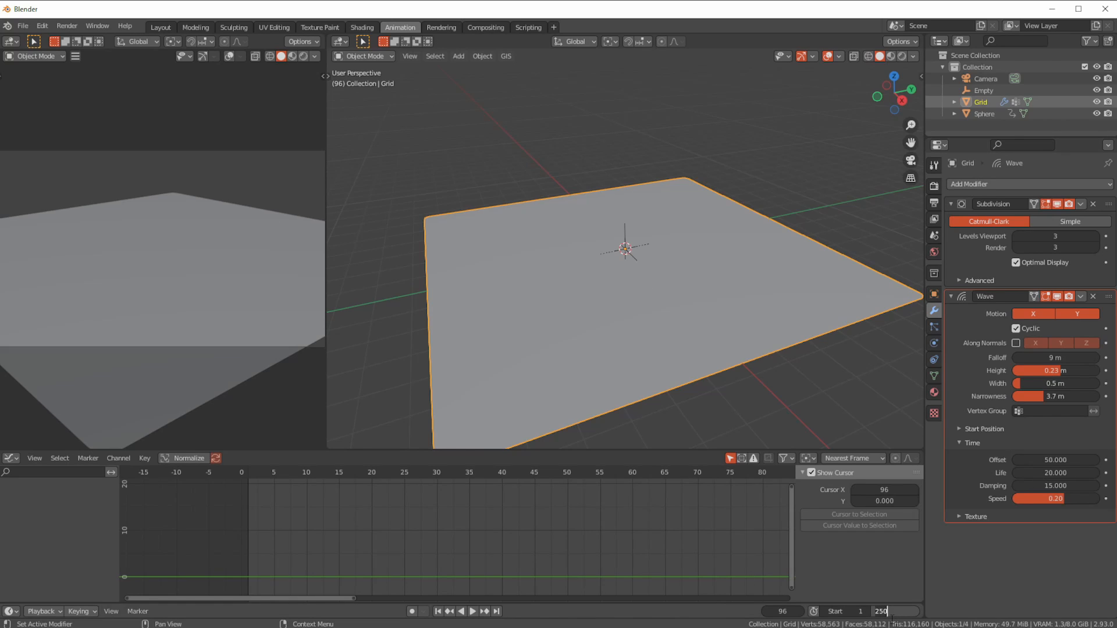
{"action": "type", "text": "85"}
{"action": "key", "text": "Return"}
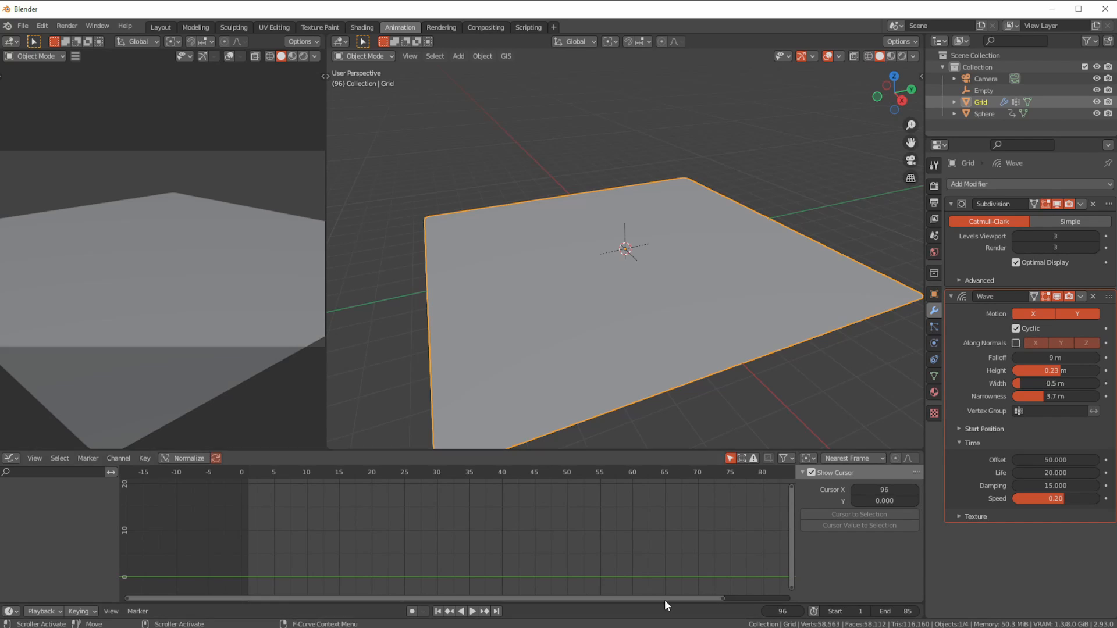
- Replay the droplet and ripple animation from the first frame and scrub to frame 47
{"action": "left_click", "coordinate": [438, 612]}
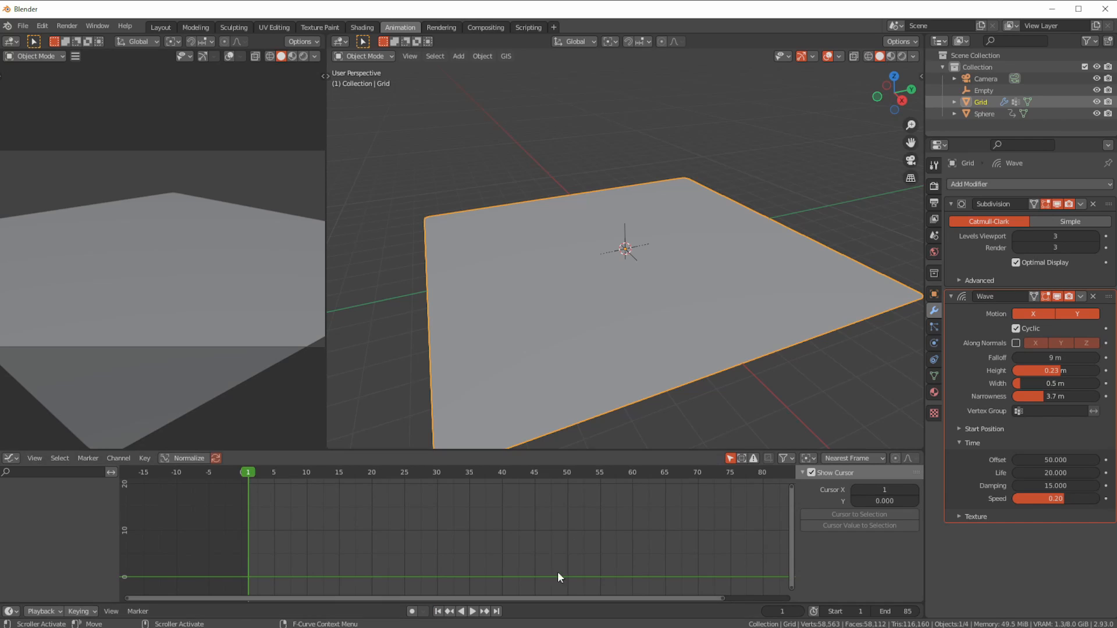
{"action": "left_click", "coordinate": [473, 612]}
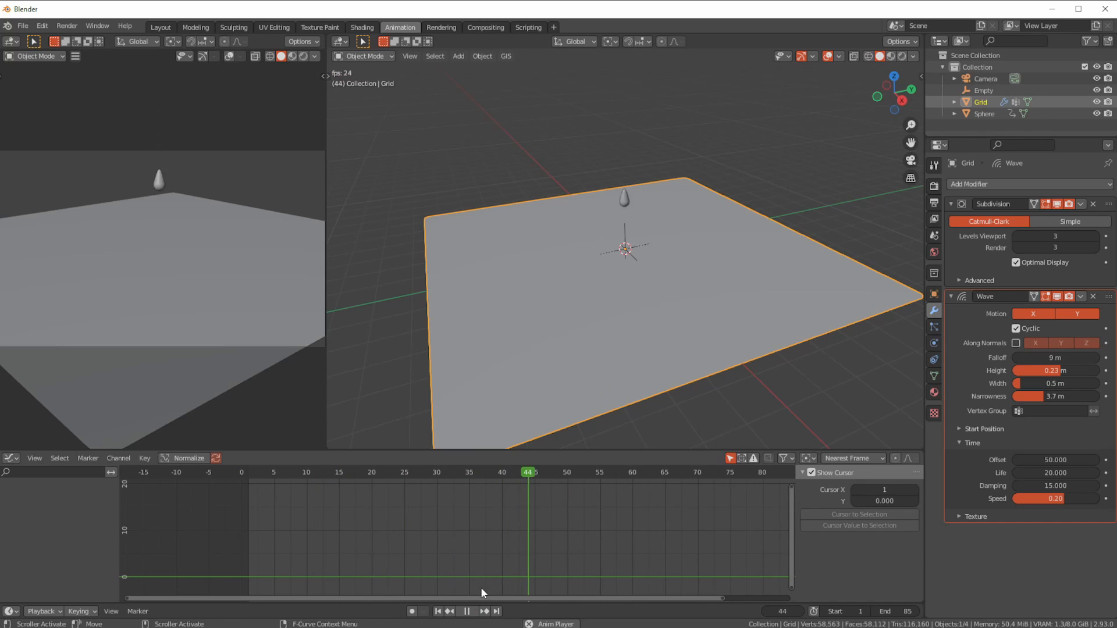
{"action": "key", "text": "space"}
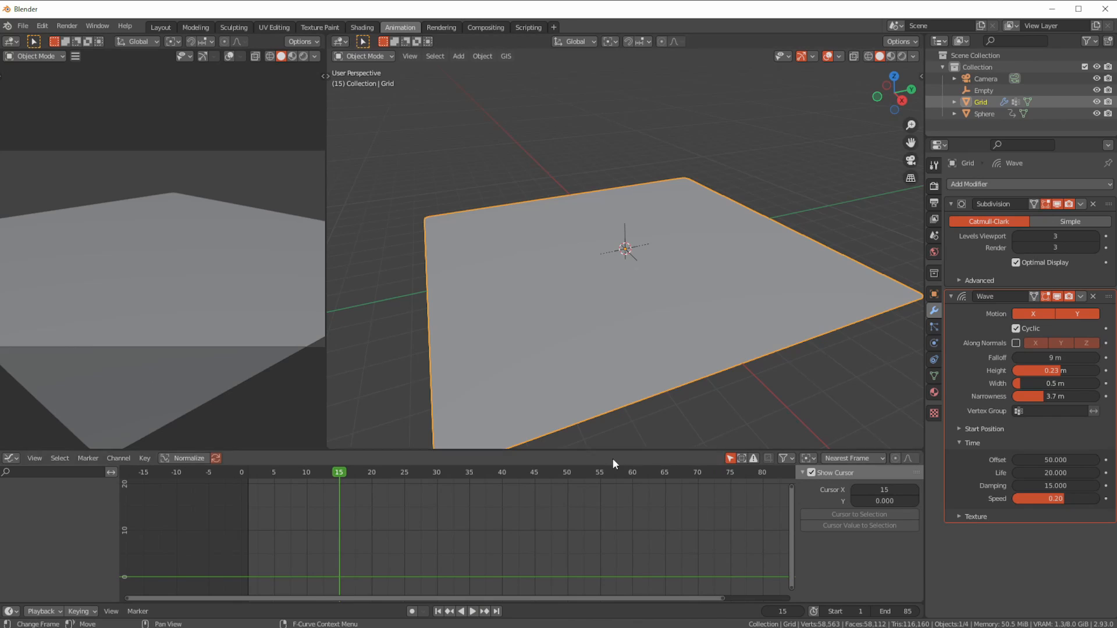
{"action": "key", "text": "space"}
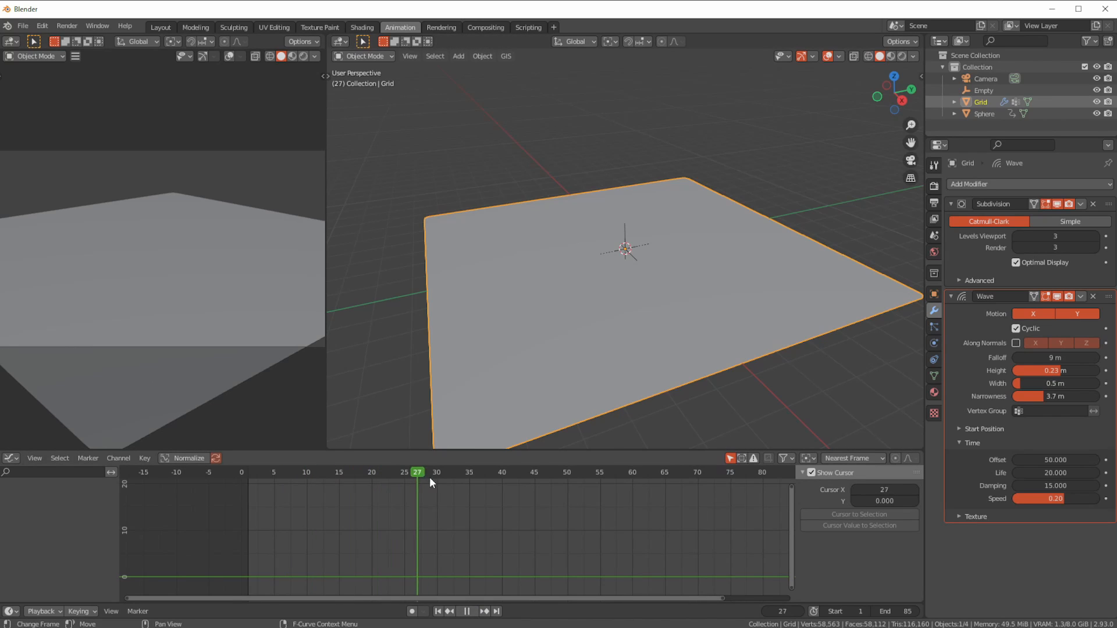
{"action": "left_click_drag", "start_coordinate": [524, 480], "coordinate": [549, 486]}
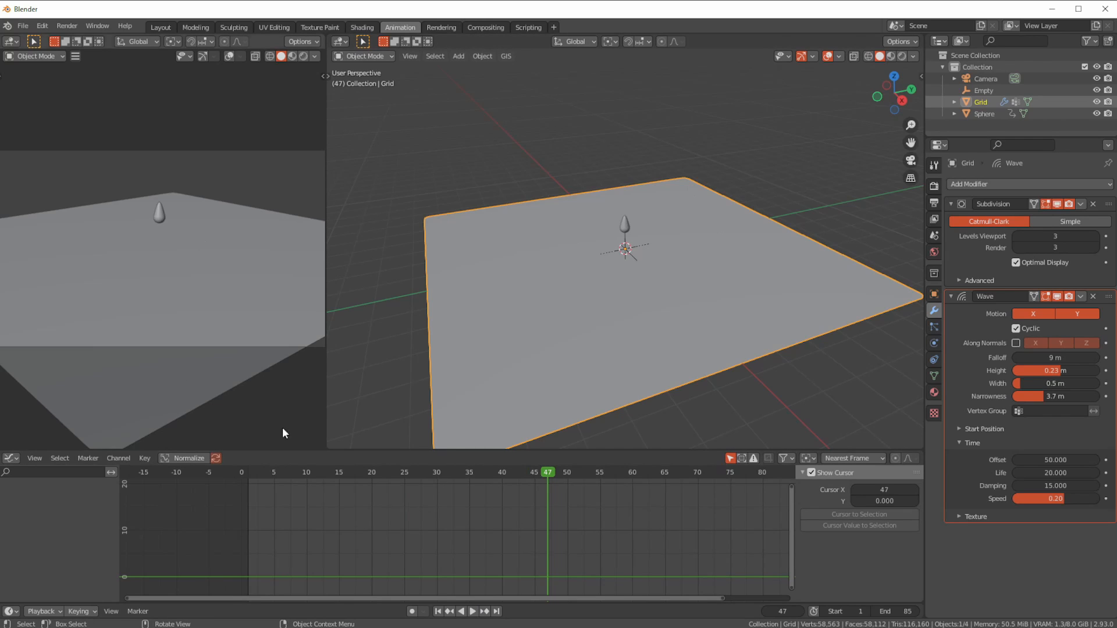
- Return to the Shading workspace, add the droplet to the selection, and create a new material on the grid
{"action": "left_click", "coordinate": [357, 29]}
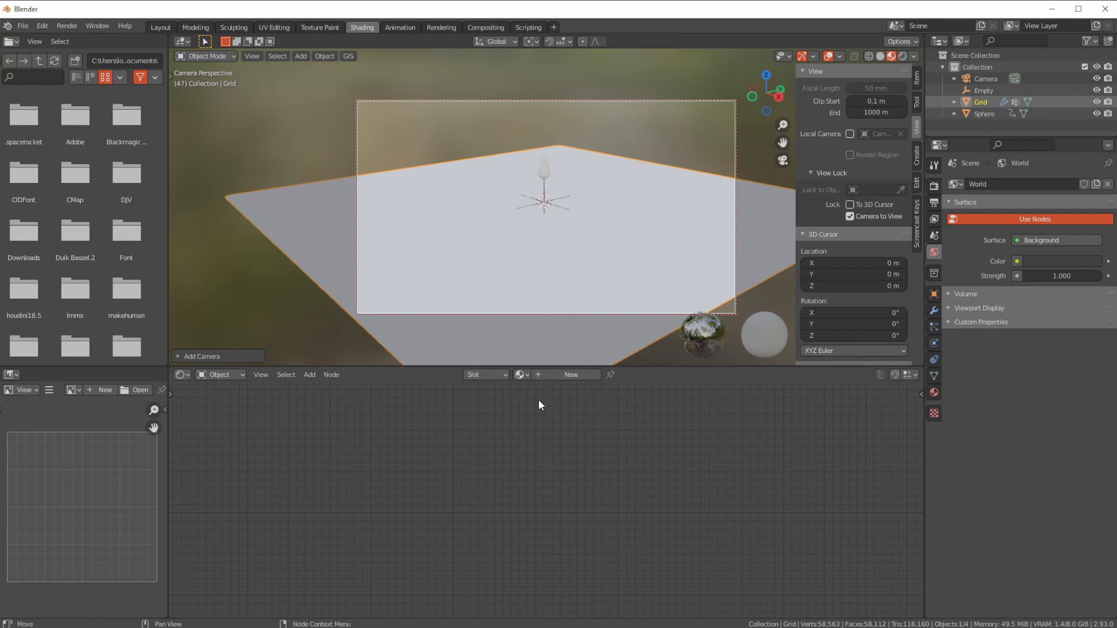
{"action": "left_click", "coordinate": [543, 173], "text": "shift"}
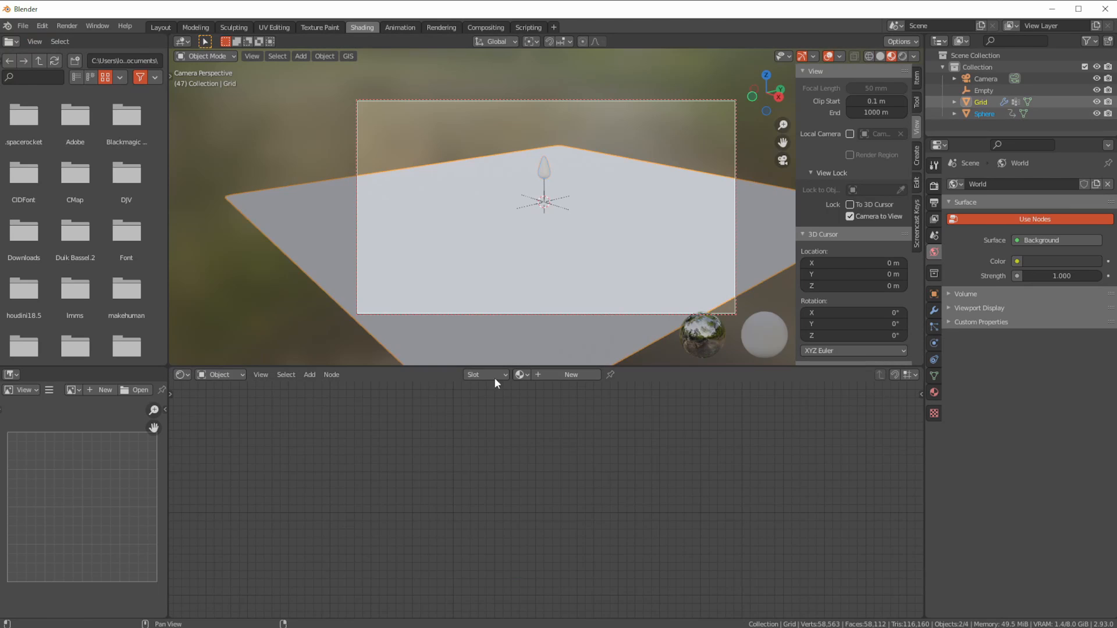
{"action": "left_click", "coordinate": [550, 375]}
- Make the grid material's Base Color a dark blue with hue about 0.574 and saturation about 0.644, and raise Metallic to about 0.805
{"action": "left_click", "coordinate": [515, 438]}
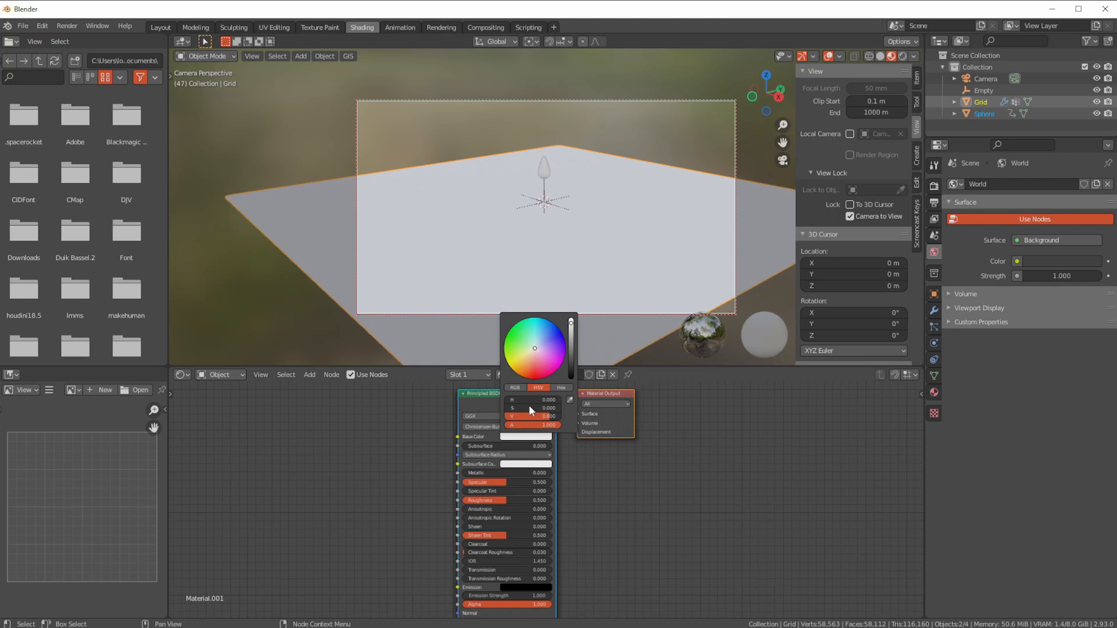
{"action": "left_click_drag", "start_coordinate": [569, 344], "coordinate": [569, 370]}
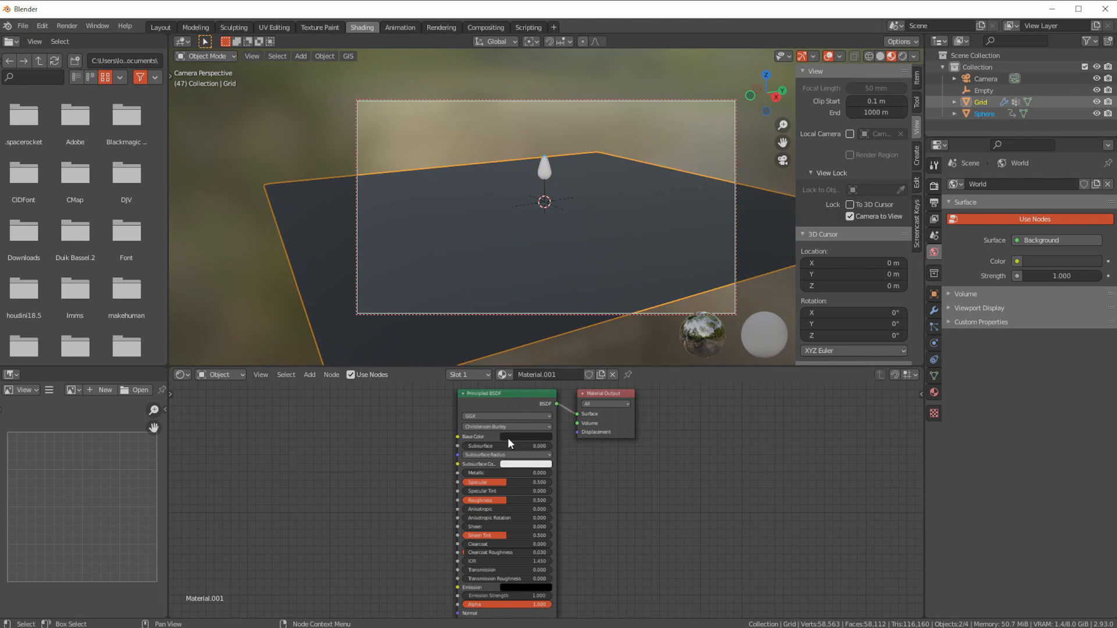
{"action": "left_click", "coordinate": [512, 438]}
{"action": "left_click_drag", "start_coordinate": [535, 350], "coordinate": [540, 333]}
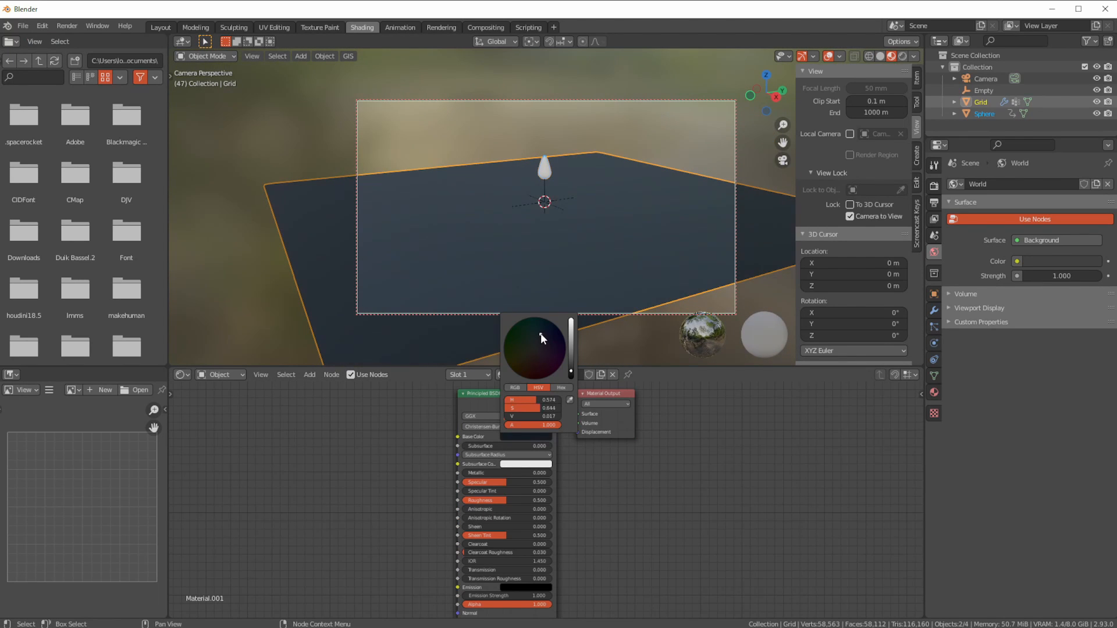
{"action": "left_click_drag", "start_coordinate": [480, 473], "coordinate": [546, 476]}
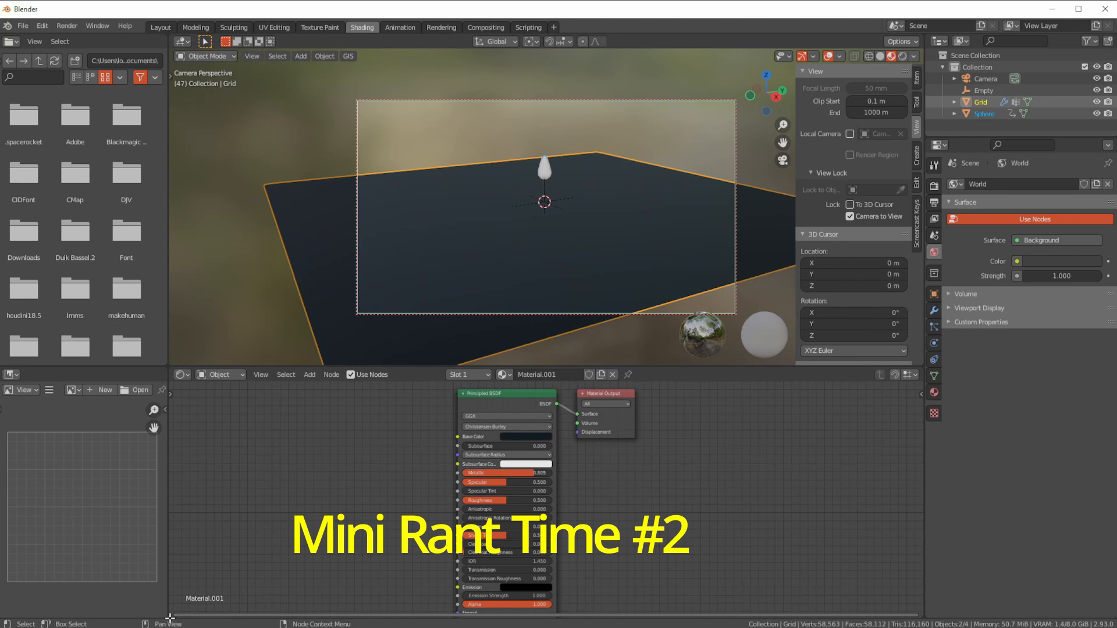
- Split a strip off the bottom of the Shader Editor and turn it into a Timeline
{"action": "left_click_drag", "start_coordinate": [169, 597], "coordinate": [174, 589]}
{"action": "left_click", "coordinate": [210, 596]}
{"action": "left_click", "coordinate": [182, 598]}
{"action": "left_click", "coordinate": [220, 597]}
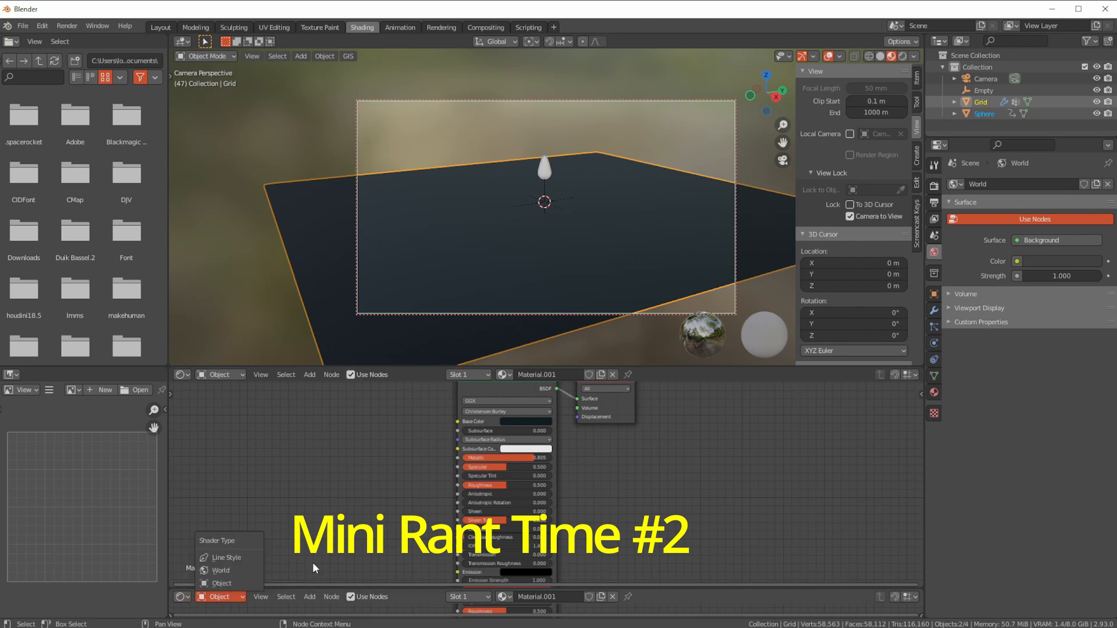
{"action": "left_click", "coordinate": [185, 598]}
{"action": "left_click", "coordinate": [220, 597]}
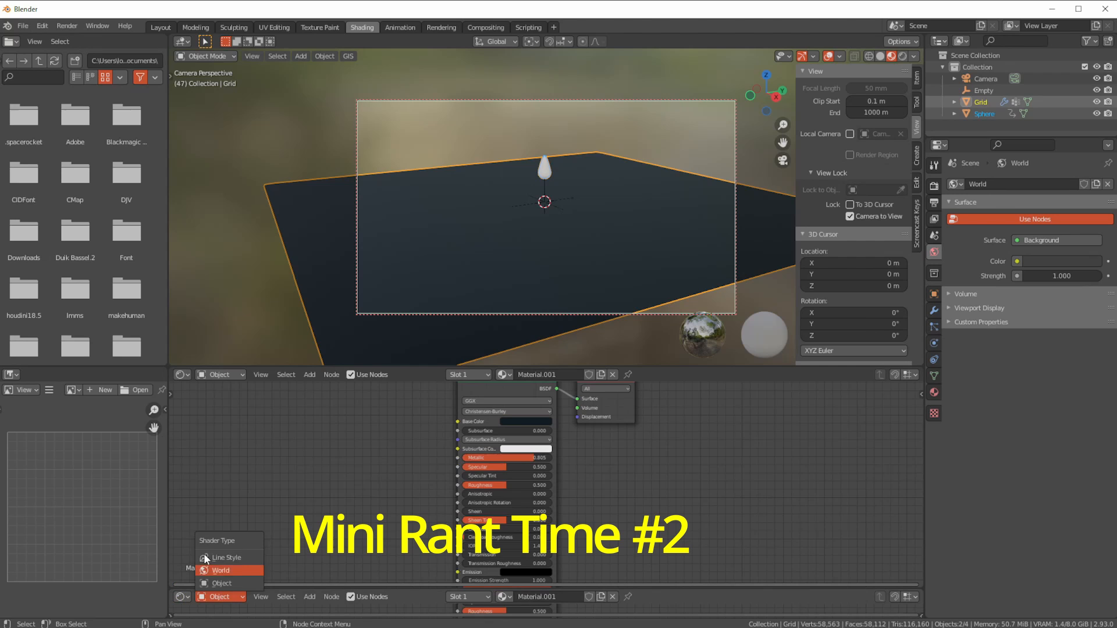
{"action": "left_click", "coordinate": [182, 598]}
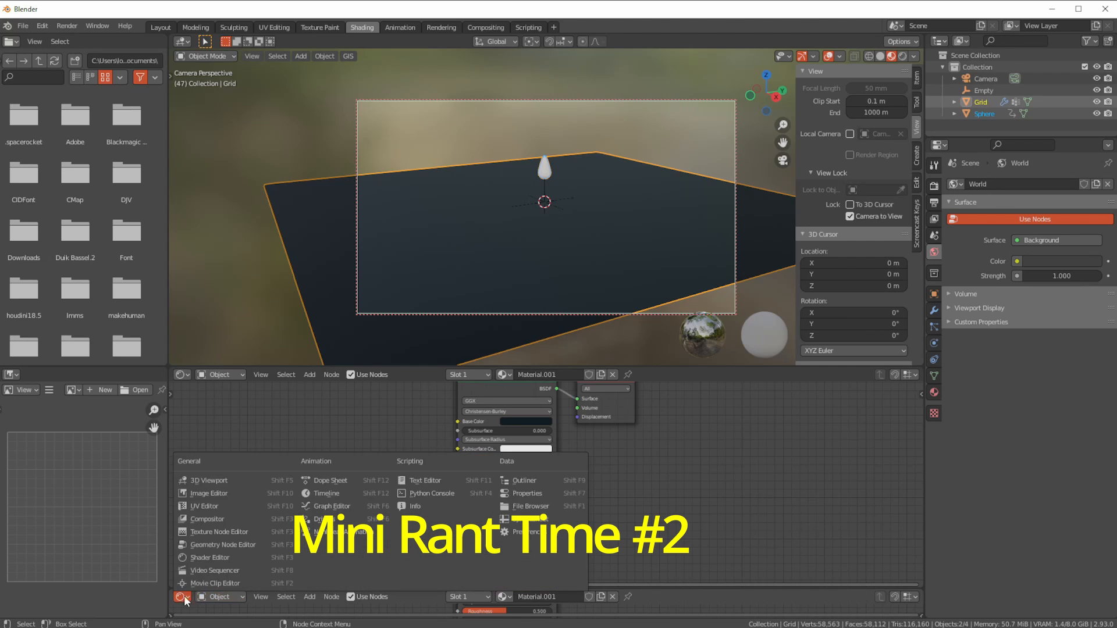
{"action": "left_click", "coordinate": [353, 492]}
- Play the animation in the new Timeline and stop at frame 59, when the ripple is spreading
{"action": "left_click_drag", "start_coordinate": [357, 589], "coordinate": [537, 584]}
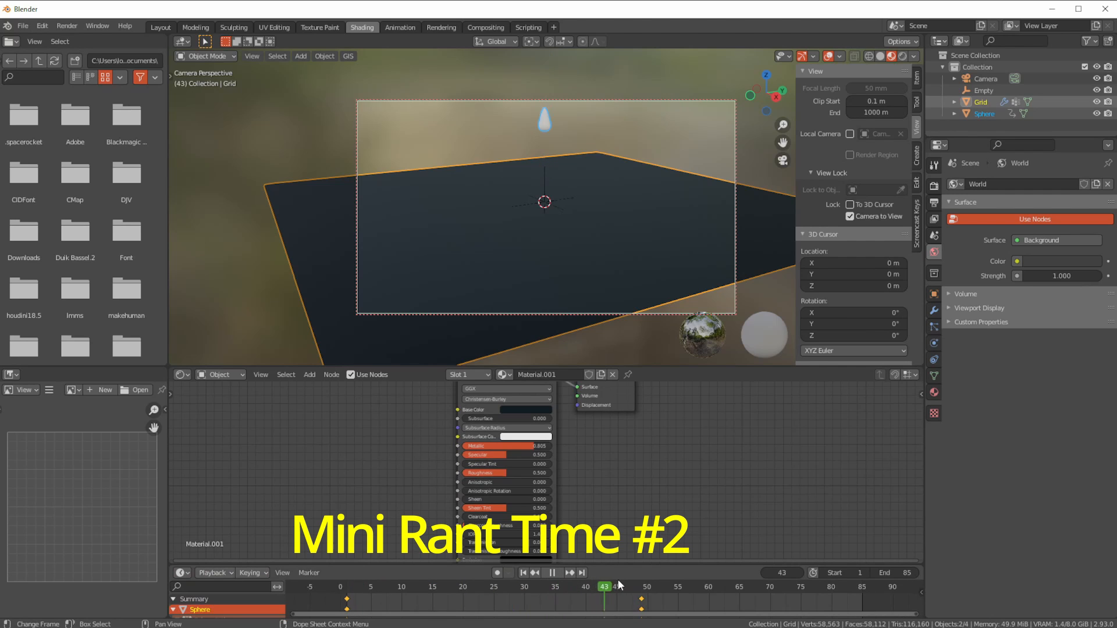
{"action": "left_click", "coordinate": [643, 590]}
{"action": "key", "text": "space"}
{"action": "middle_click_drag", "start_coordinate": [585, 603], "coordinate": [592, 582]}
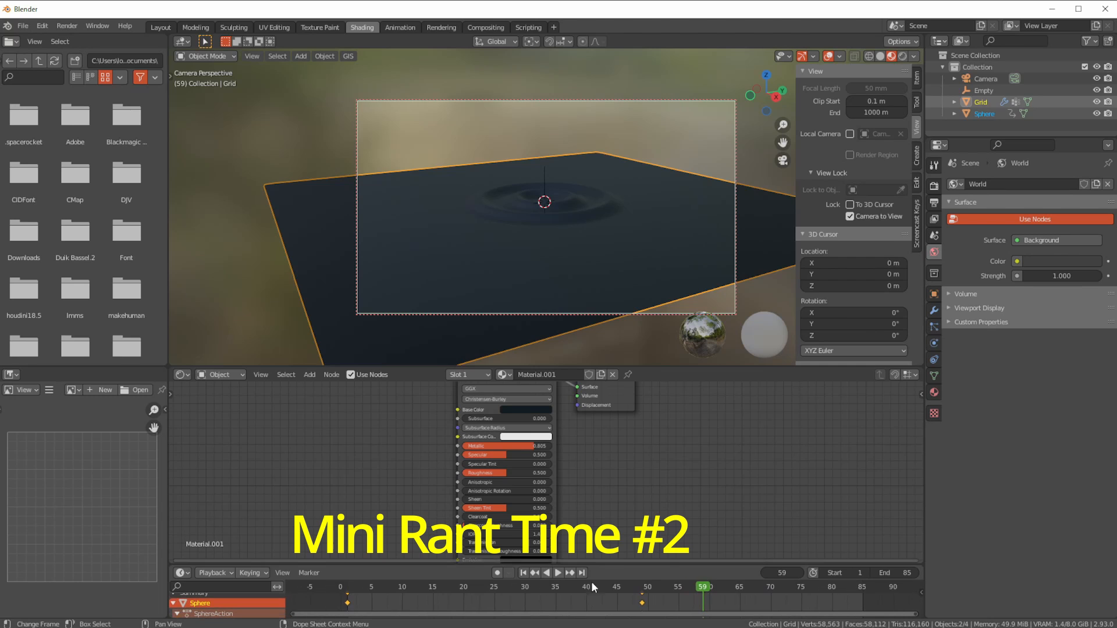
- Tilt the camera to a lower angle over the ripple and reduce the grid material's Roughness to about 0.15
{"action": "middle_click_drag", "start_coordinate": [529, 318], "coordinate": [519, 256]}
{"action": "left_click_drag", "start_coordinate": [498, 471], "coordinate": [467, 476]}
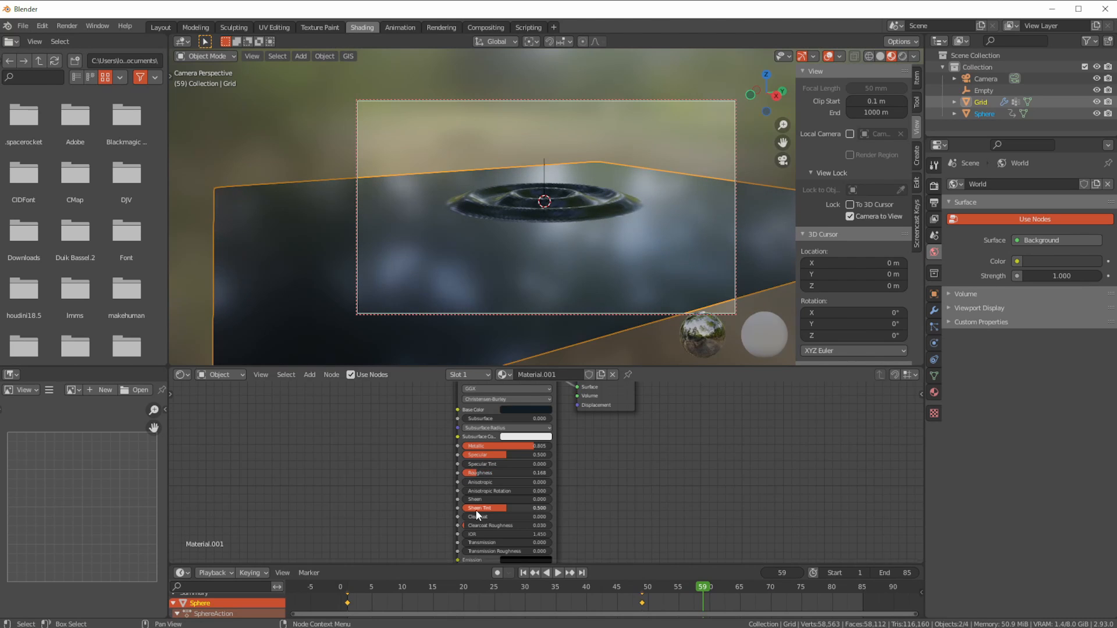
- In the grid material, set Specular to 1.000, Clearcoat to 0.400 and Clearcoat Roughness to 0.000
{"action": "left_click_drag", "start_coordinate": [476, 456], "coordinate": [571, 459]}
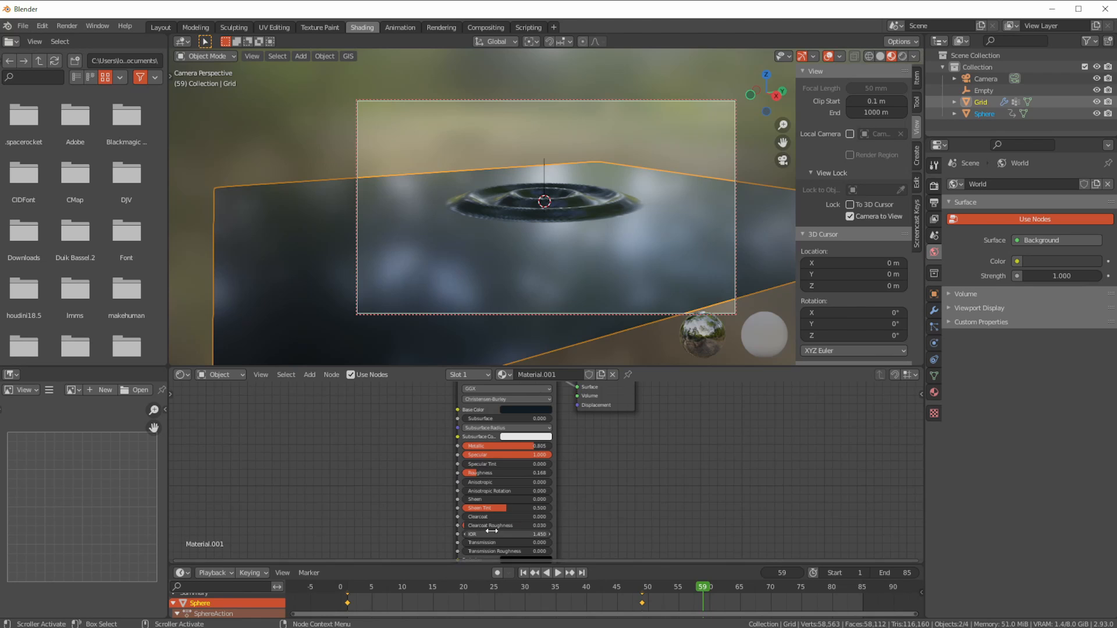
{"action": "left_click_drag", "start_coordinate": [469, 518], "coordinate": [500, 523]}
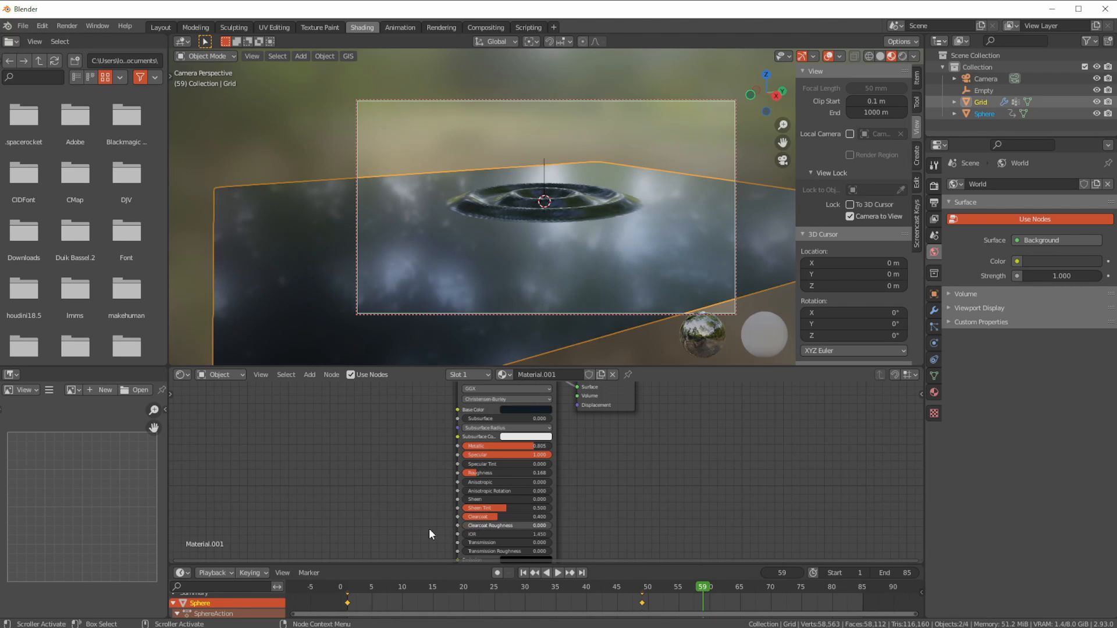
{"action": "middle_click_drag", "start_coordinate": [384, 544], "coordinate": [381, 514]}
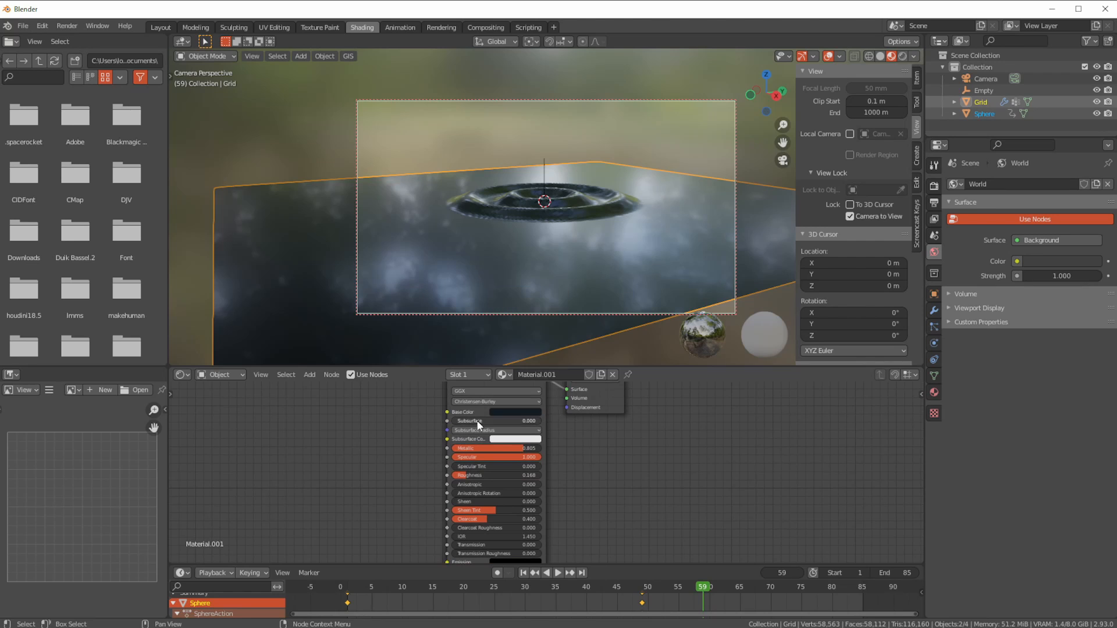
- Change the grid material's Base Color to a lighter, less saturated grey-blue
{"action": "left_click", "coordinate": [505, 411]}
{"action": "left_click_drag", "start_coordinate": [558, 339], "coordinate": [557, 319]}
{"action": "left_click_drag", "start_coordinate": [536, 388], "coordinate": [507, 388]}
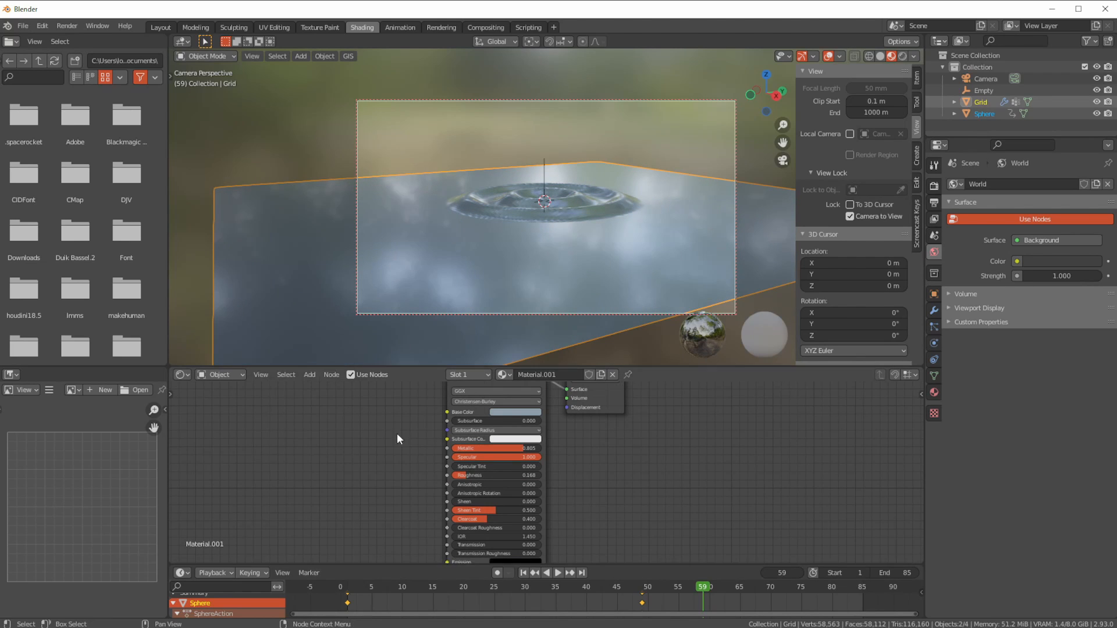
- Apply smooth shading to the grid
{"action": "right_click", "coordinate": [416, 262]}
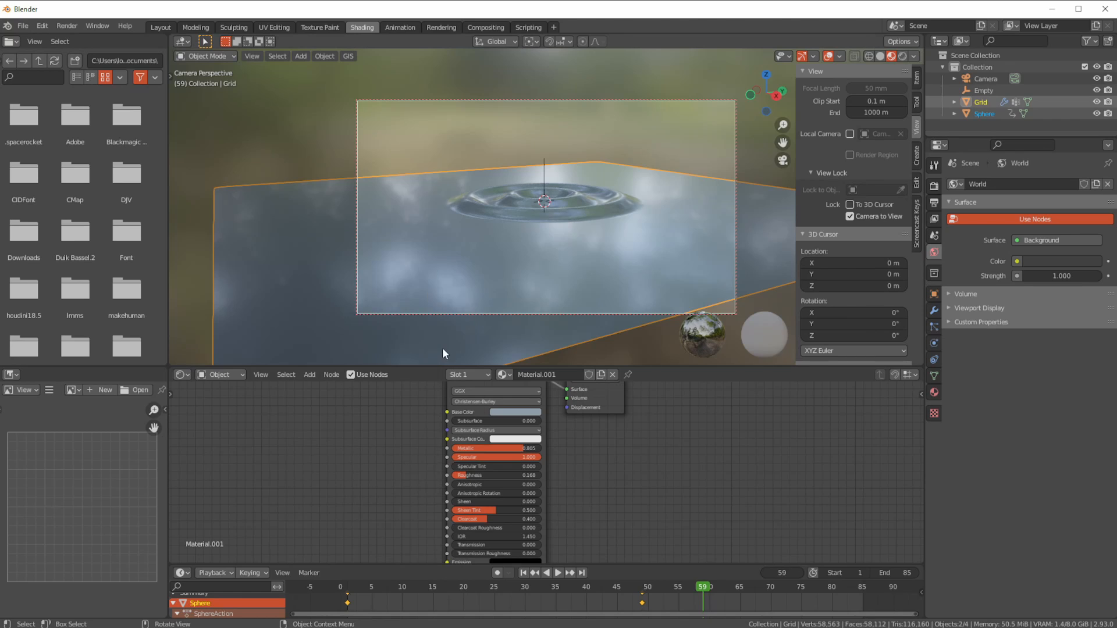
{"action": "right_click", "coordinate": [434, 253]}
{"action": "right_click", "coordinate": [424, 238]}
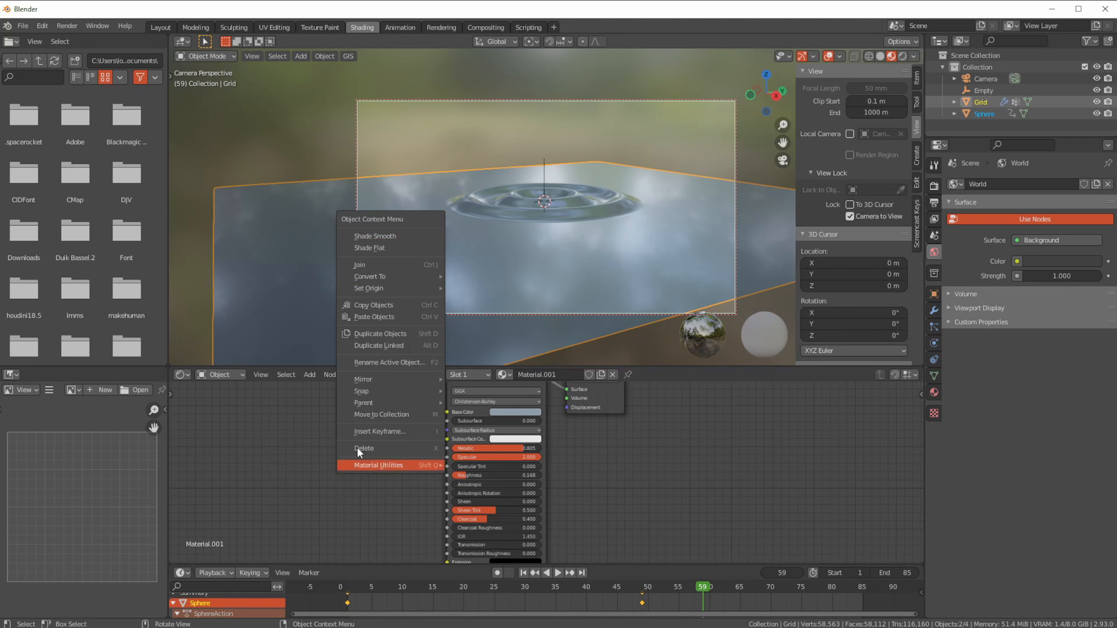
{"action": "left_click", "coordinate": [319, 56]}
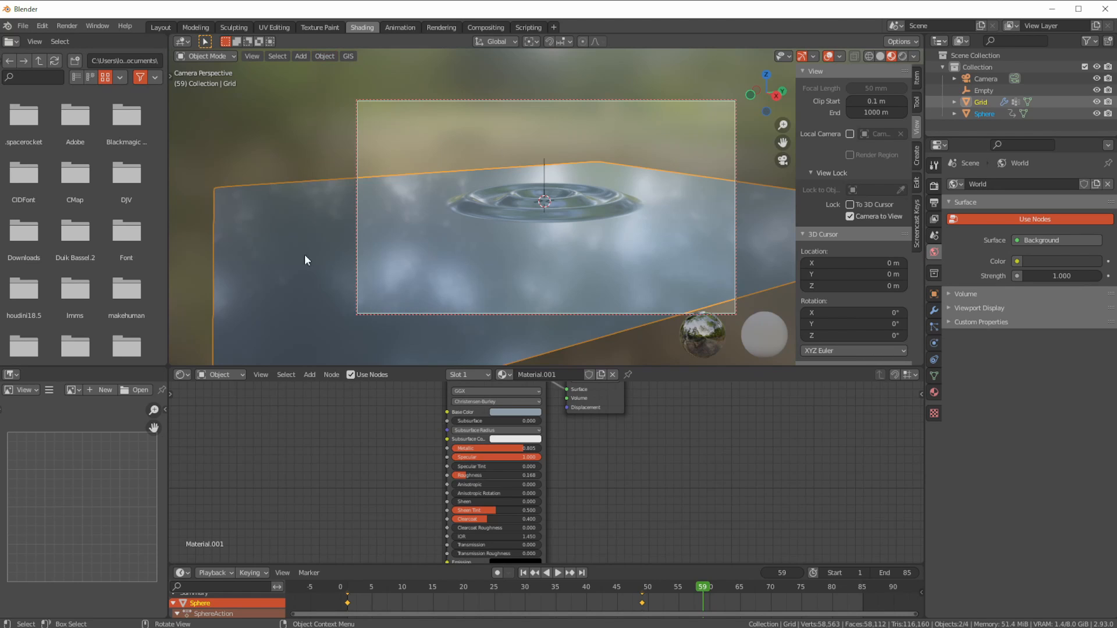
- Play the ripple animation from the first frame through the camera view and stop at frame 14
{"action": "left_click", "coordinate": [523, 573]}
{"action": "left_click", "coordinate": [557, 572]}
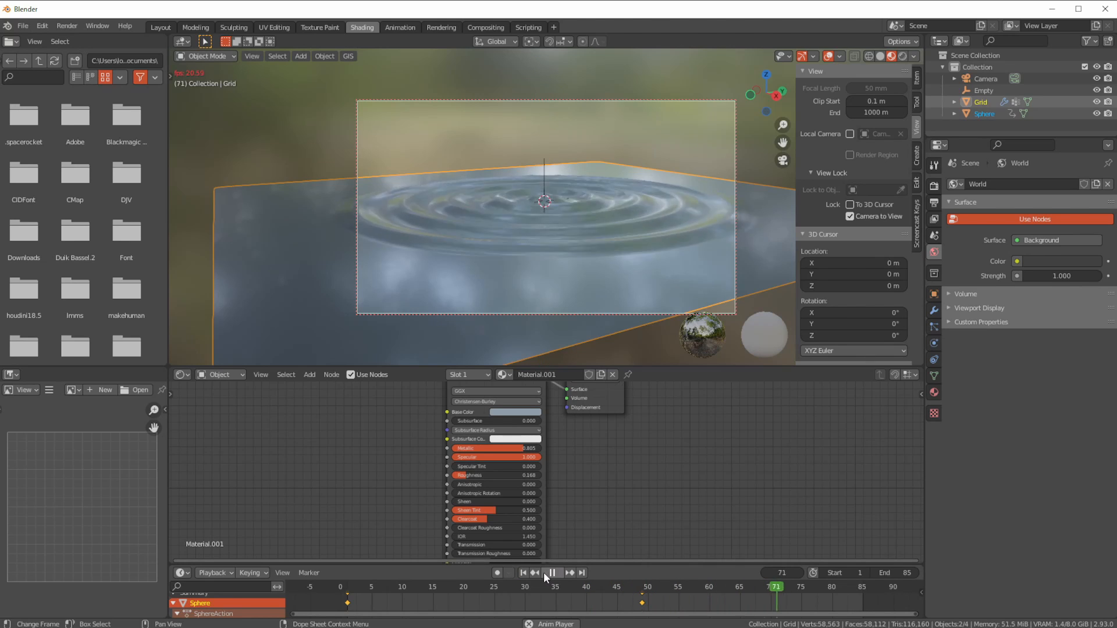
{"action": "left_click", "coordinate": [552, 573]}
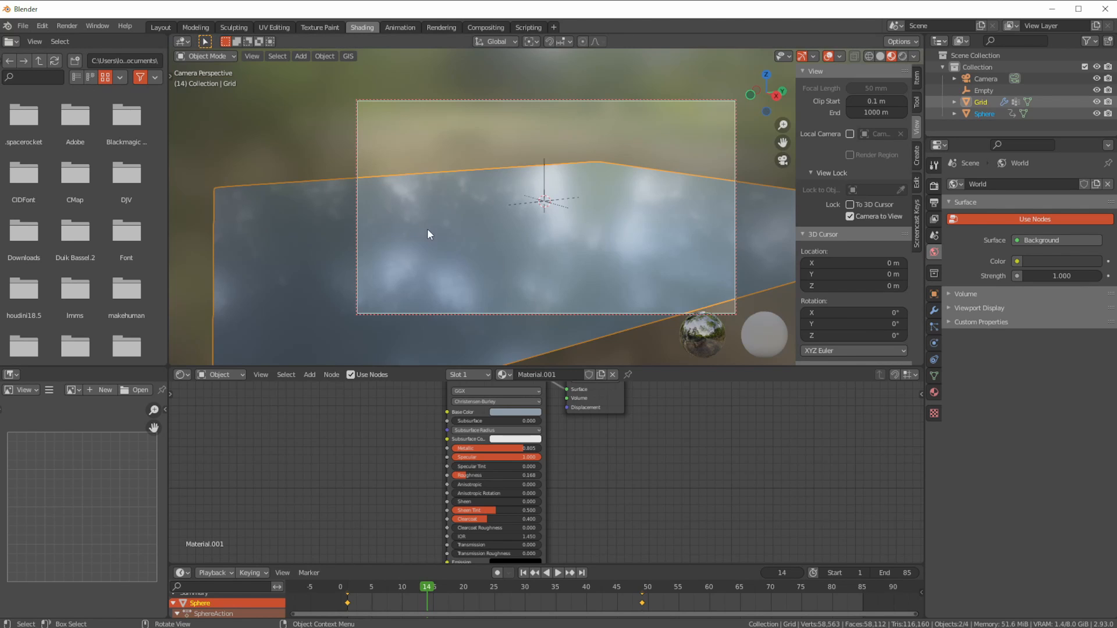
- Enlarge the 3D viewport by shrinking the Shader Editor below it
{"action": "left_click_drag", "start_coordinate": [447, 367], "coordinate": [433, 485]}
{"action": "mouse_move", "coordinate": [414, 371]}
{"action": "middle_mouse_down"}
{"action": "mouse_move", "coordinate": [410, 340]}
{"action": "mouse_move", "coordinate": [410, 372]}
{"action": "middle_mouse_up"}
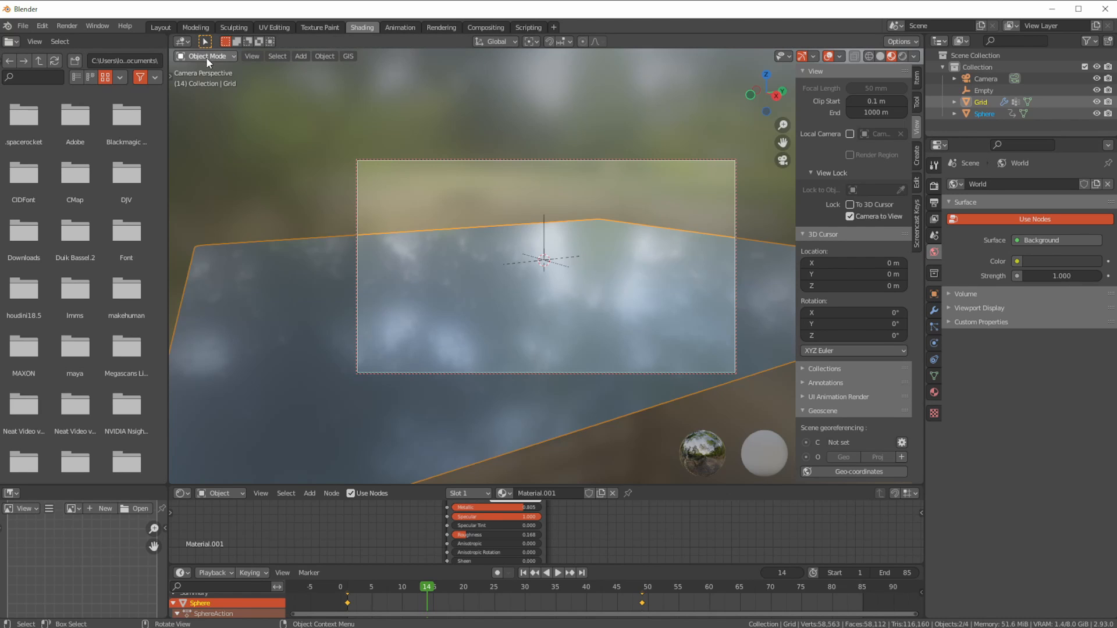
- Switch to the Modeling workspace, return it to Object Mode and split a strip off the viewport's lower edge
{"action": "left_click", "coordinate": [198, 29]}
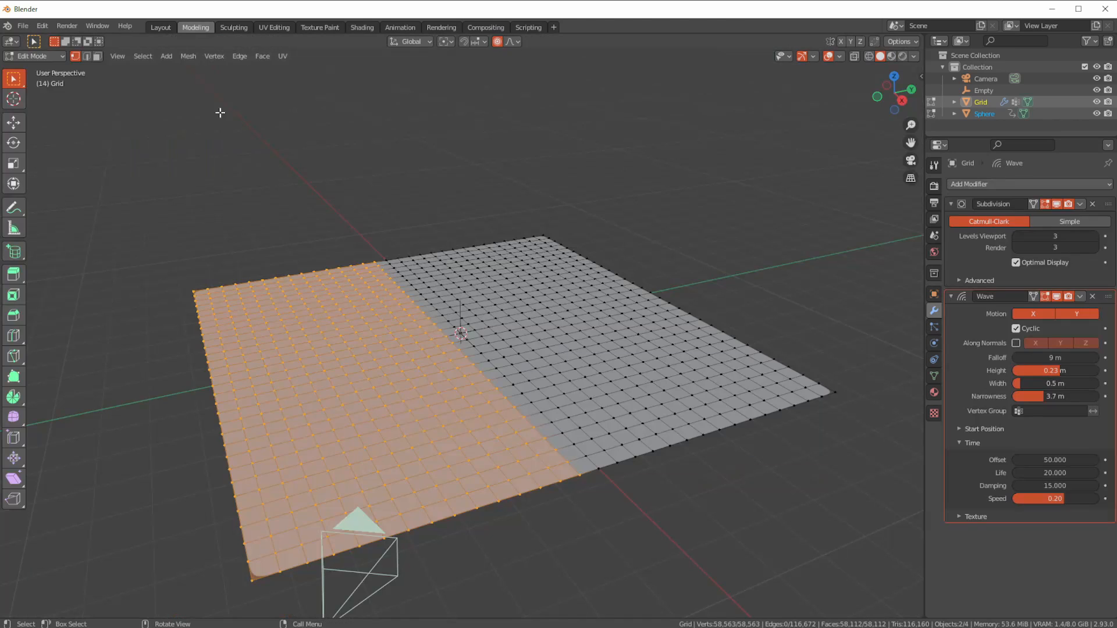
{"action": "left_click", "coordinate": [35, 56]}
{"action": "left_click", "coordinate": [40, 72]}
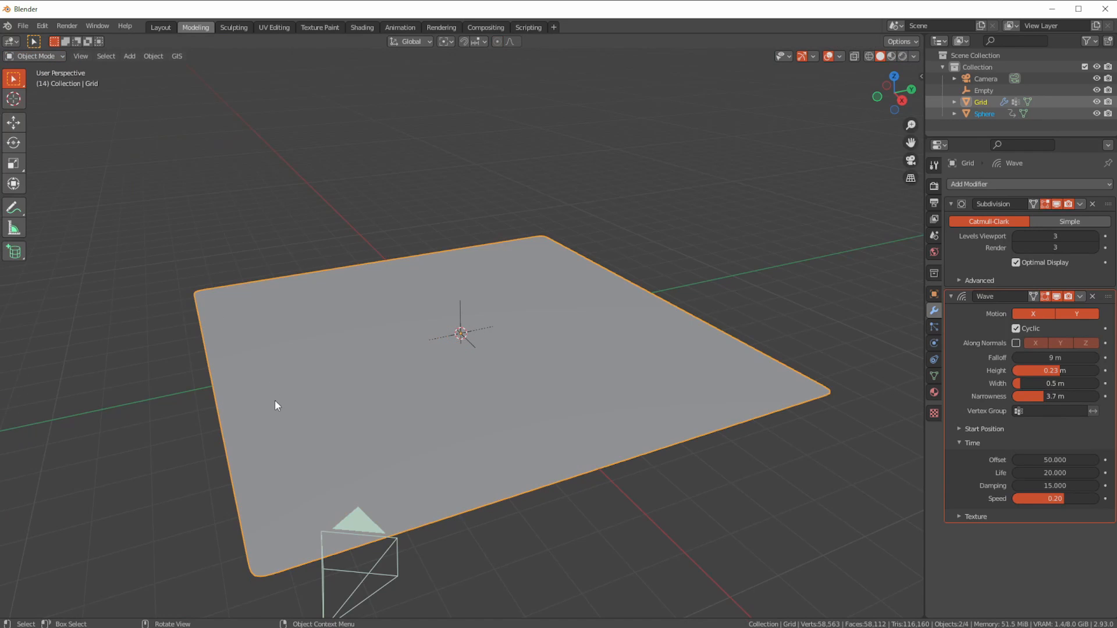
{"action": "middle_click_drag", "start_coordinate": [256, 408], "coordinate": [291, 291]}
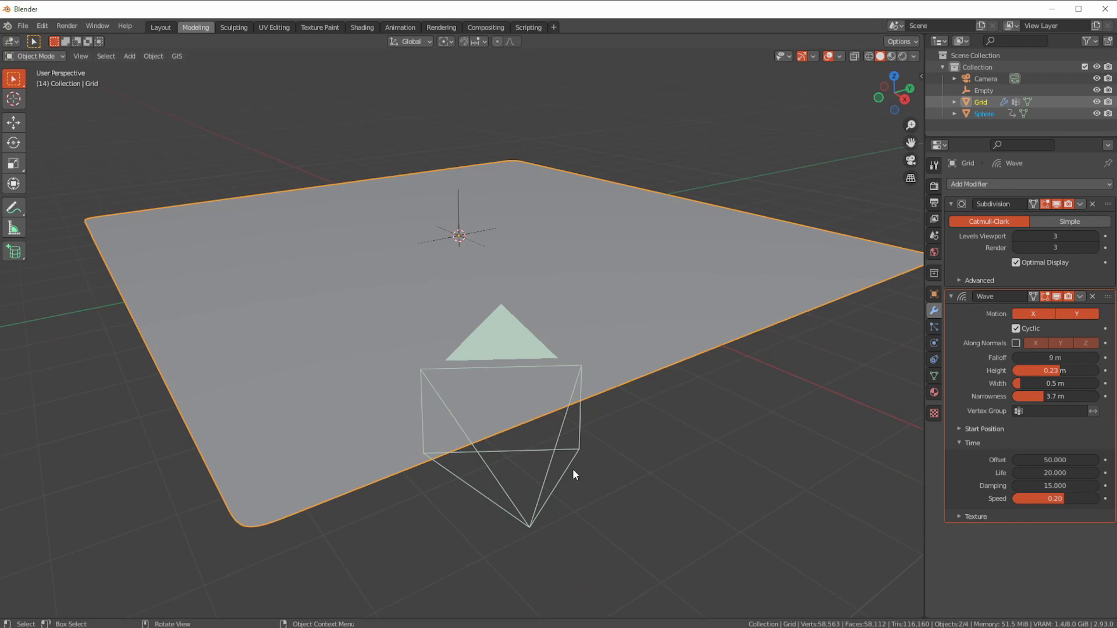
{"action": "left_click_drag", "start_coordinate": [920, 608], "coordinate": [918, 575]}
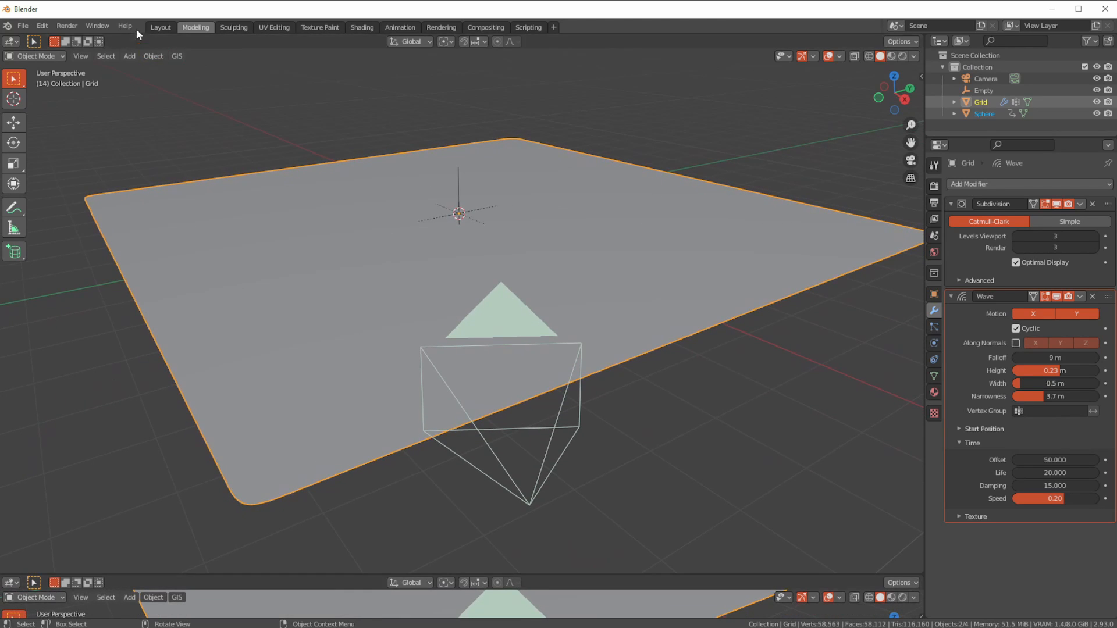
- Switch to the Layout workspace and play the animation from about frame 1 to watch the drop and ripple
{"action": "left_click", "coordinate": [160, 27]}
{"action": "middle_click_drag", "start_coordinate": [198, 605], "coordinate": [424, 604]}
{"action": "middle_click_drag", "start_coordinate": [386, 554], "coordinate": [336, 377]}
{"action": "scroll", "coordinate": [397, 345], "scroll_direction": "down", "scroll_amount": 2}
{"action": "left_click", "coordinate": [265, 600]}
{"action": "key", "text": "space"}
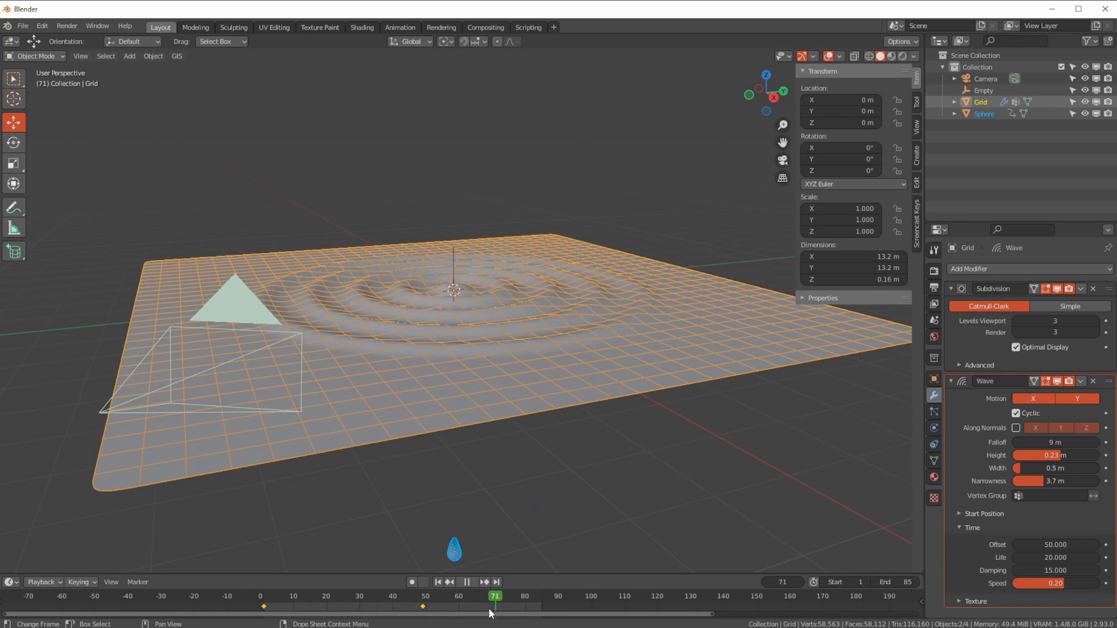
{"action": "key", "text": "space"}
- Go to frame 43 and display the viewport in Material Preview shading with nothing selected
{"action": "mouse_move", "coordinate": [406, 603]}
{"action": "left_mouse_down"}
{"action": "mouse_move", "coordinate": [369, 613]}
{"action": "mouse_move", "coordinate": [403, 613]}
{"action": "left_mouse_up"}
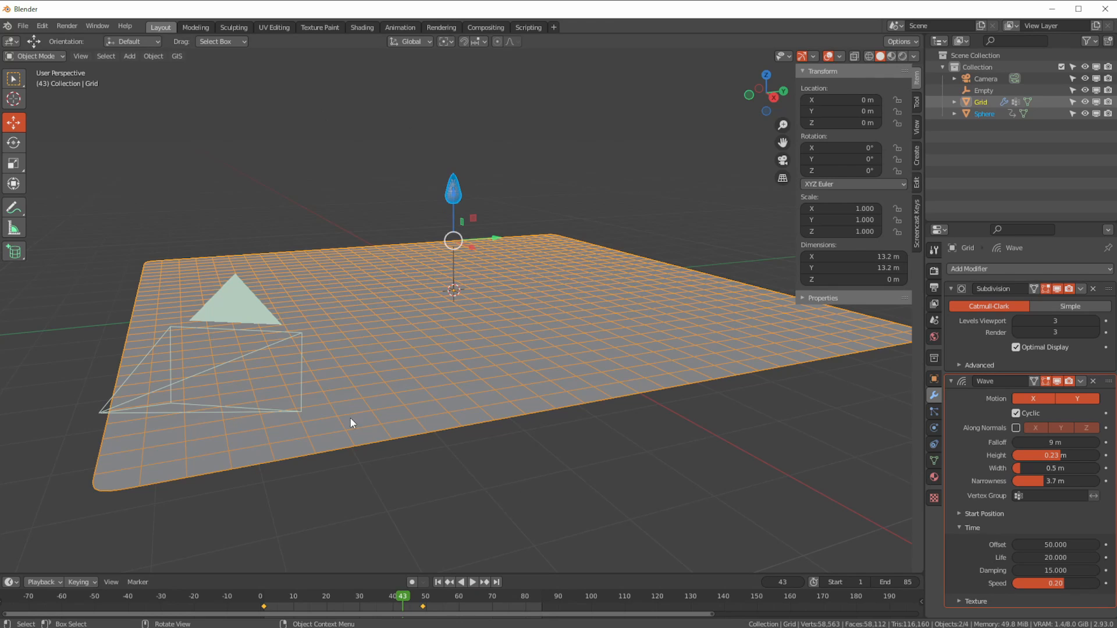
{"action": "left_click", "coordinate": [890, 57]}
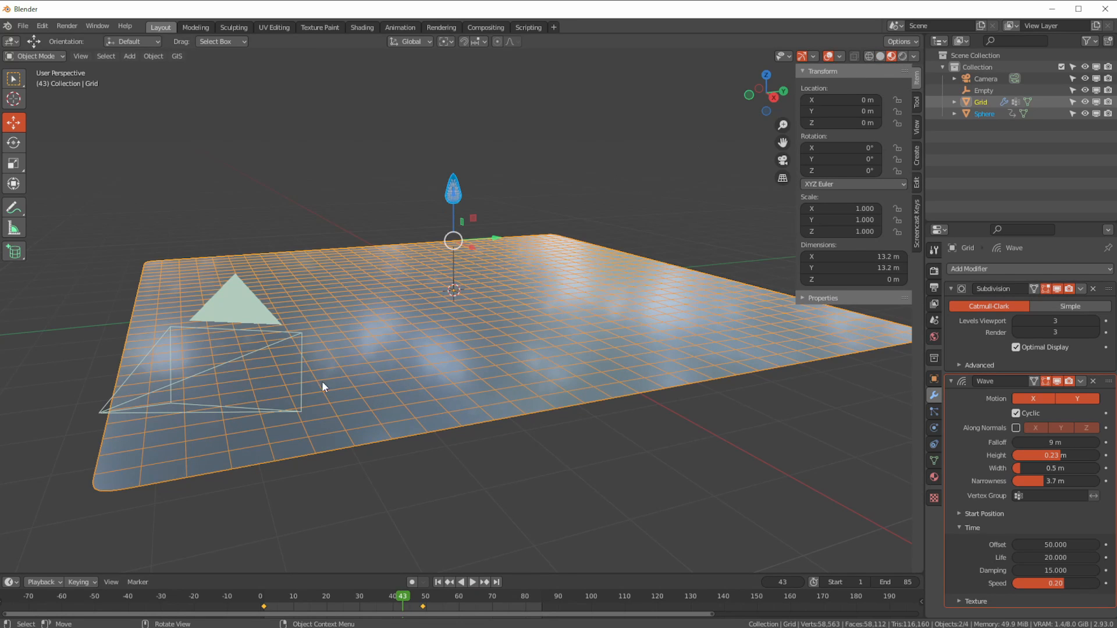
{"action": "left_click", "coordinate": [223, 140]}
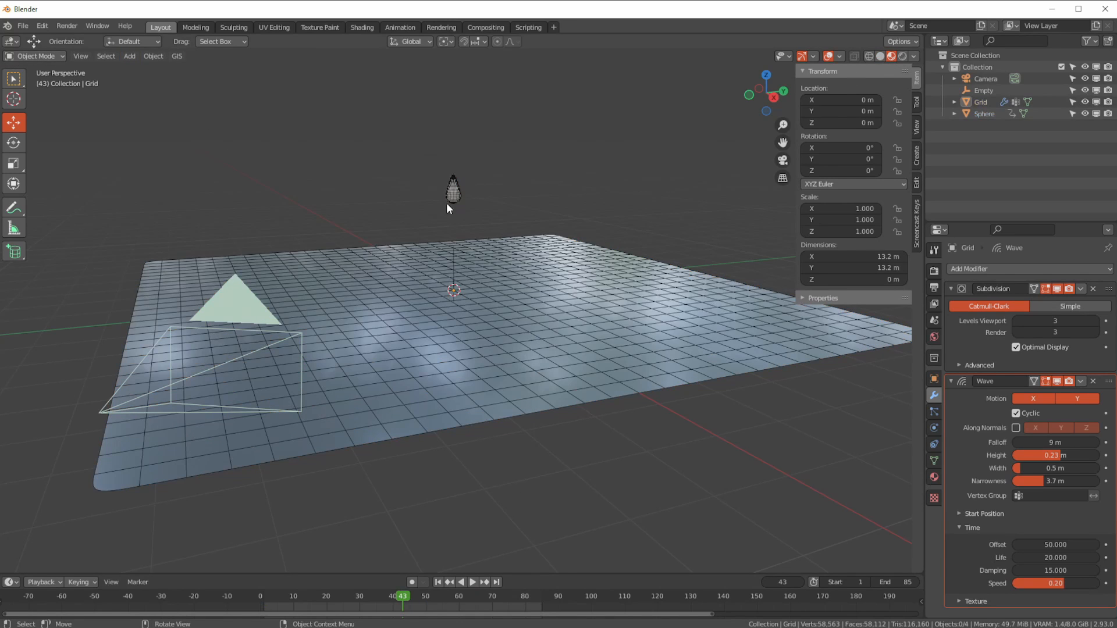
- Try to link the grid's material to the droplet
{"action": "left_click", "coordinate": [451, 195]}
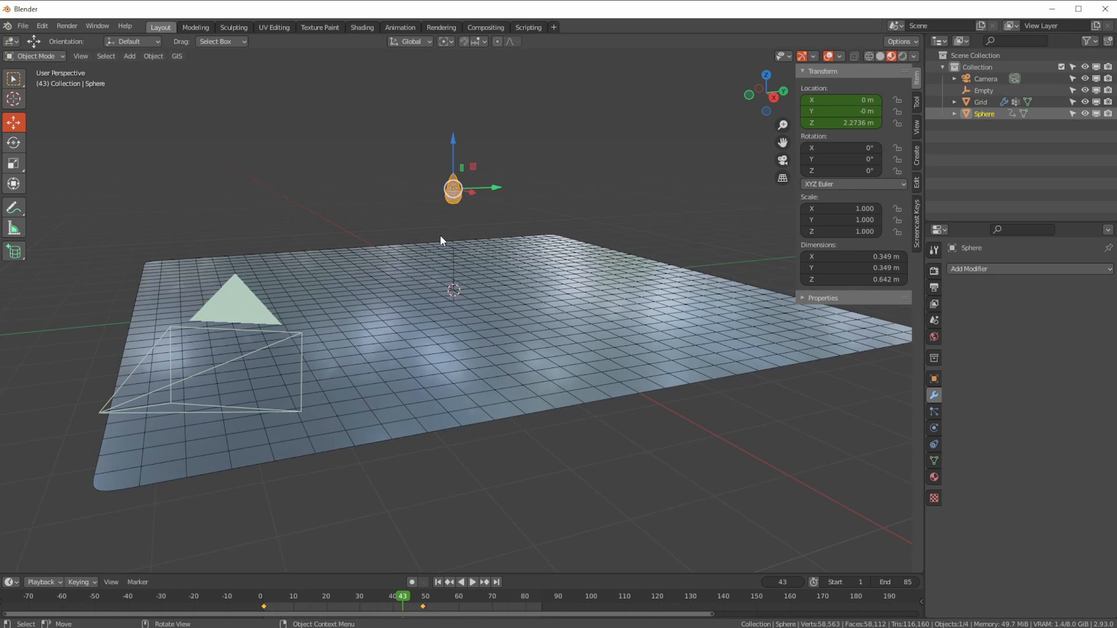
{"action": "left_click", "coordinate": [449, 361]}
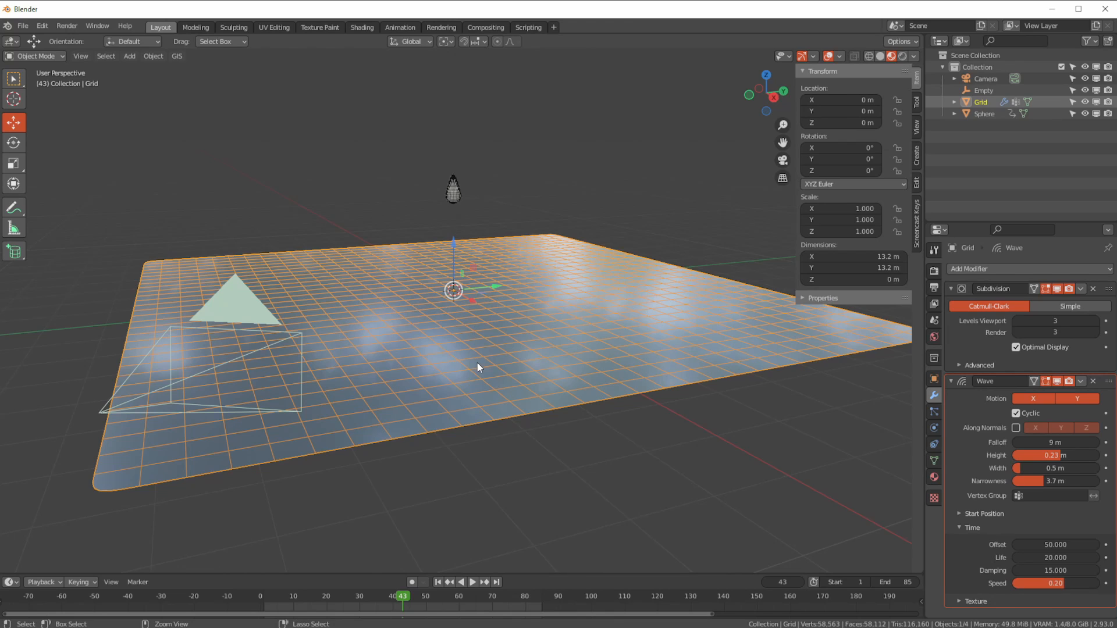
{"action": "key", "text": "ctrl+l"}
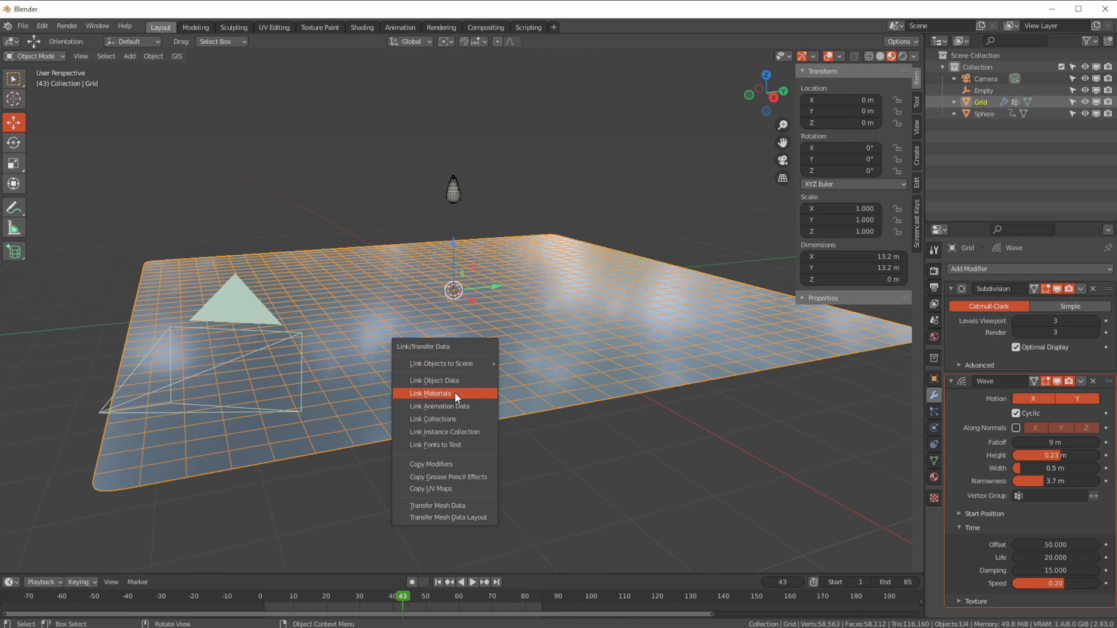
{"action": "left_click", "coordinate": [453, 393]}
- Select the droplet together with the grid as the active object and apply Shade Smooth to both
{"action": "left_click", "coordinate": [448, 190]}
{"action": "left_click", "coordinate": [403, 330], "text": "shift"}
{"action": "right_click", "coordinate": [420, 343]}
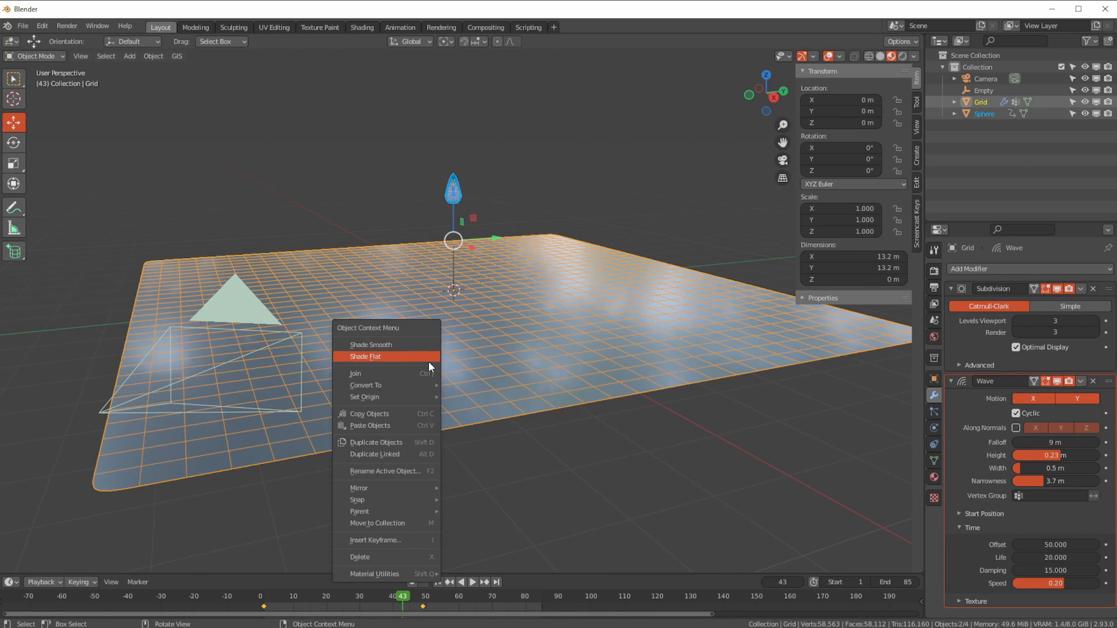
{"action": "left_click", "coordinate": [371, 345]}
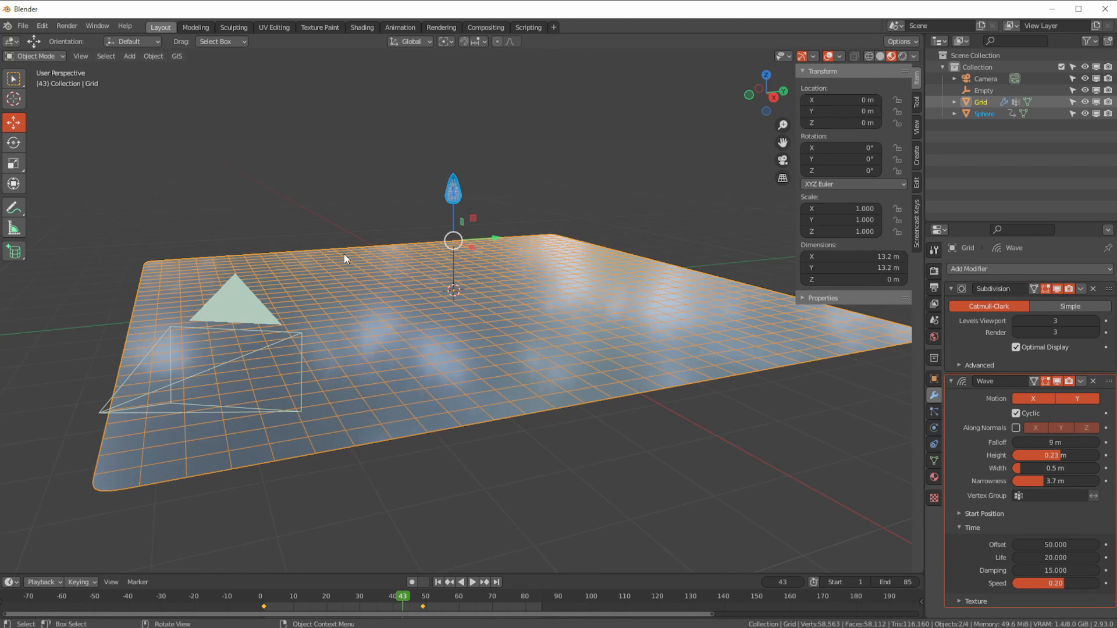
- Link the grid's material to the droplet and clear the selection
{"action": "key", "text": "ctrl+l"}
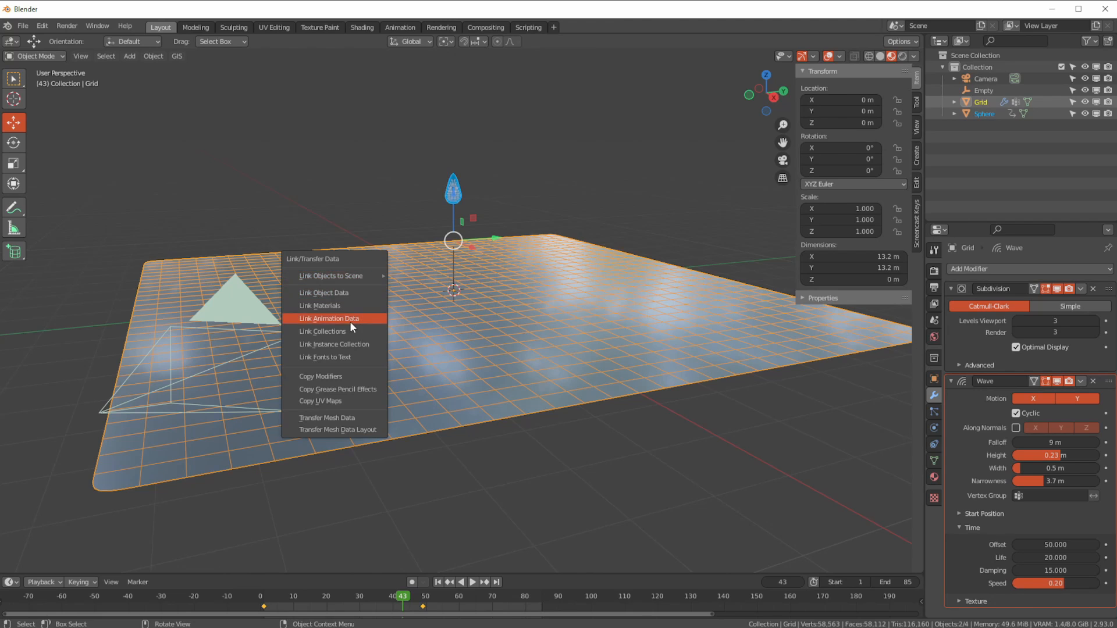
{"action": "left_click", "coordinate": [345, 305]}
{"action": "left_click", "coordinate": [366, 225]}
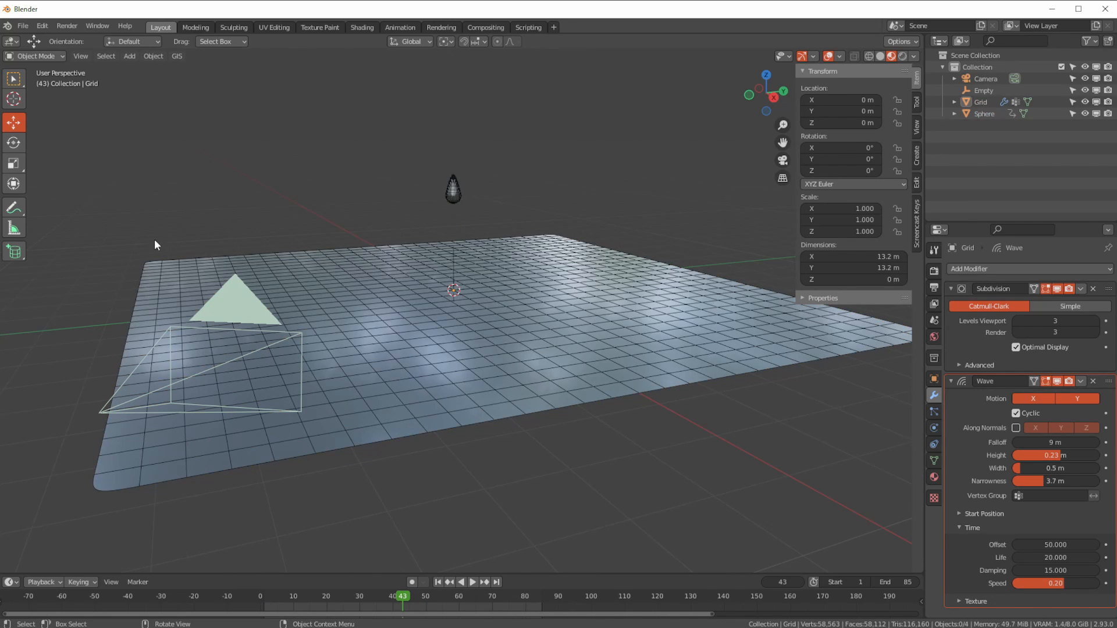
- Turn off the Wireframe geometry overlay in the viewport
{"action": "left_click", "coordinate": [802, 56]}
{"action": "left_click", "coordinate": [803, 56]}
{"action": "left_click", "coordinate": [838, 56]}
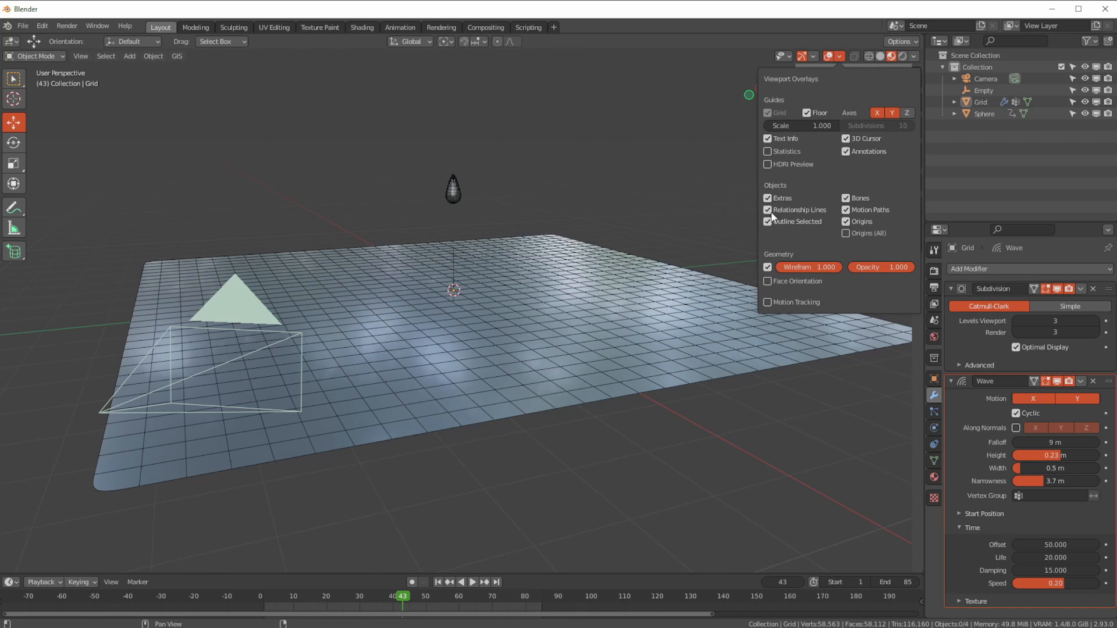
{"action": "left_click", "coordinate": [768, 268]}
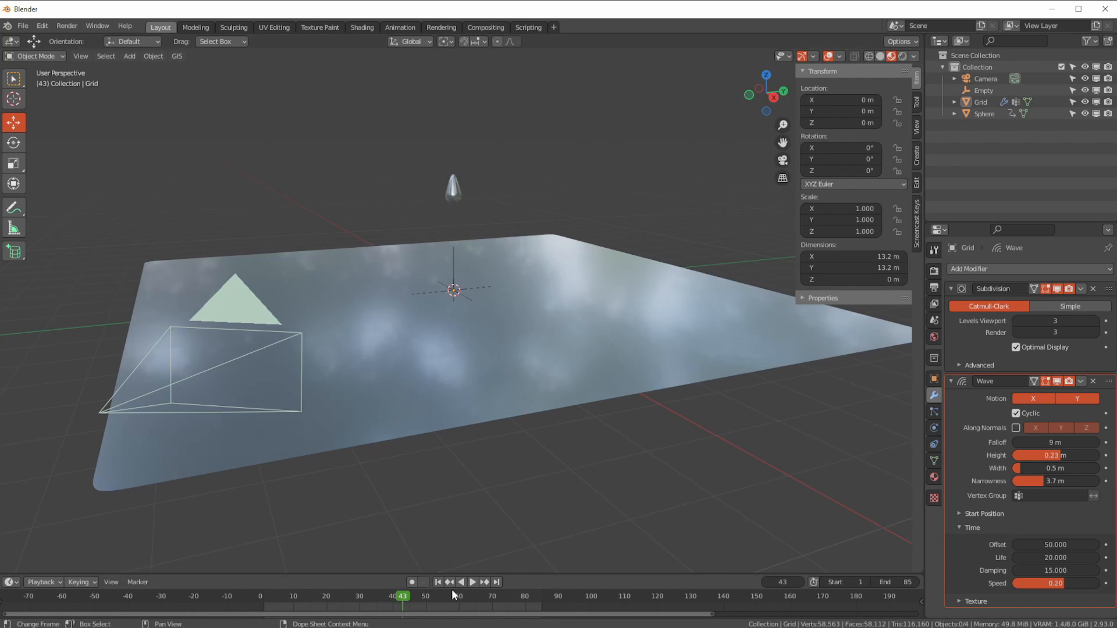
- Play the shaded animation from the first frame, pause at frame 33 and resume playback to watch the ripple
{"action": "left_click", "coordinate": [439, 582]}
{"action": "left_click", "coordinate": [473, 582]}
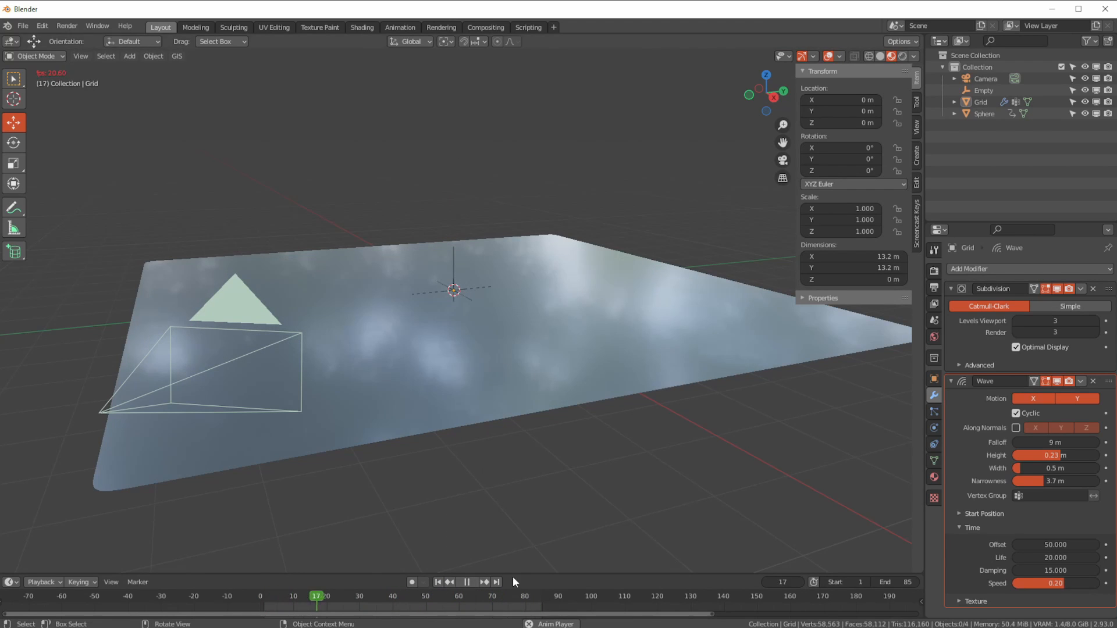
{"action": "left_click", "coordinate": [467, 581]}
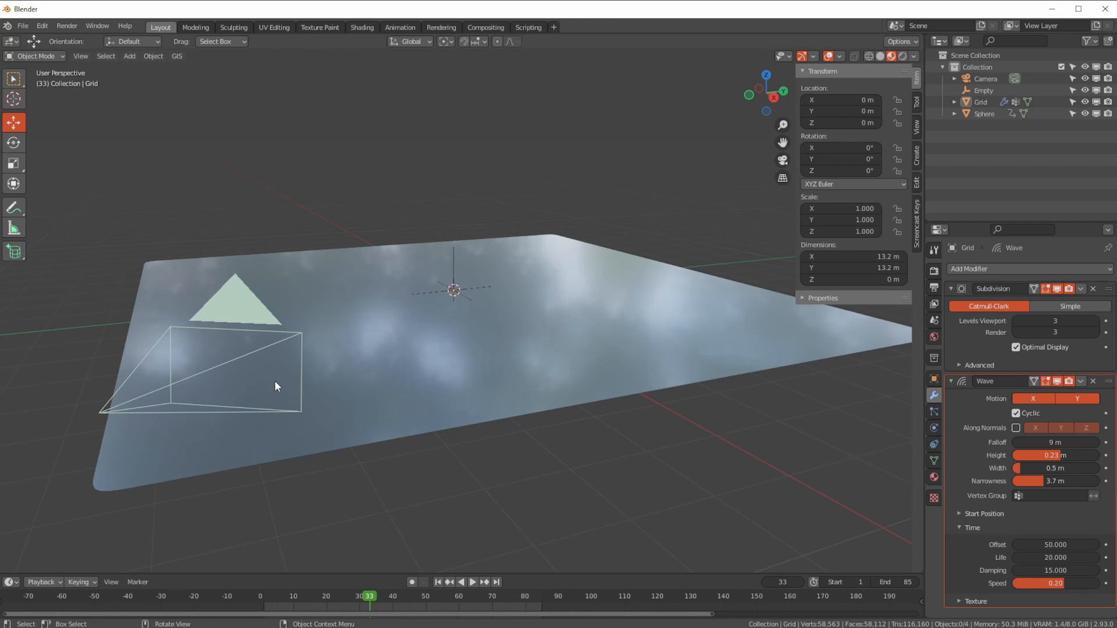
{"action": "left_click", "coordinate": [472, 582]}
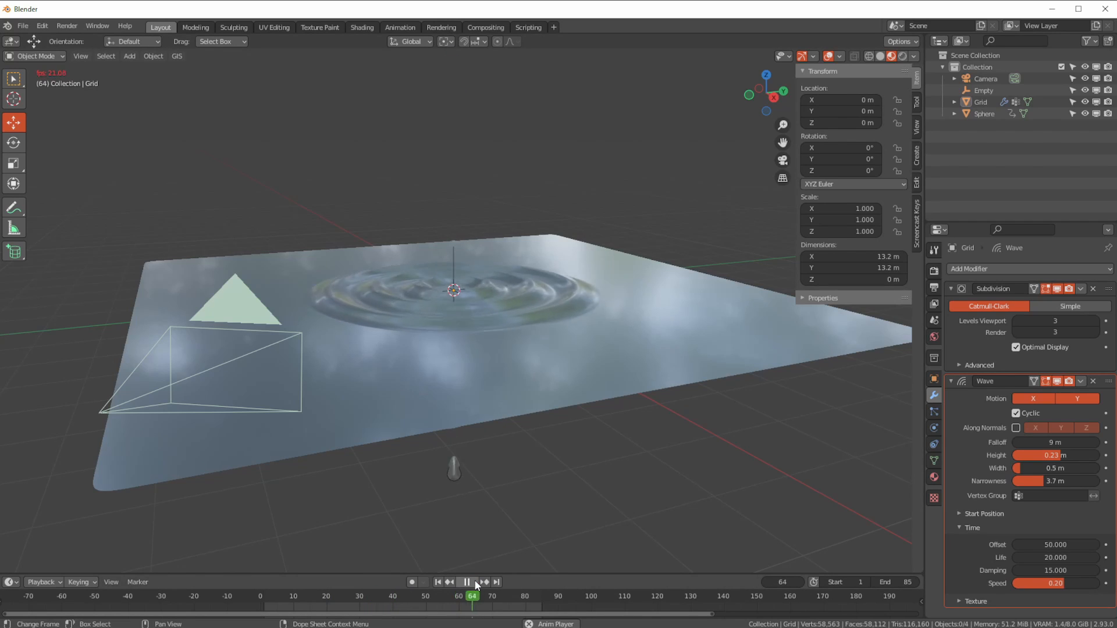